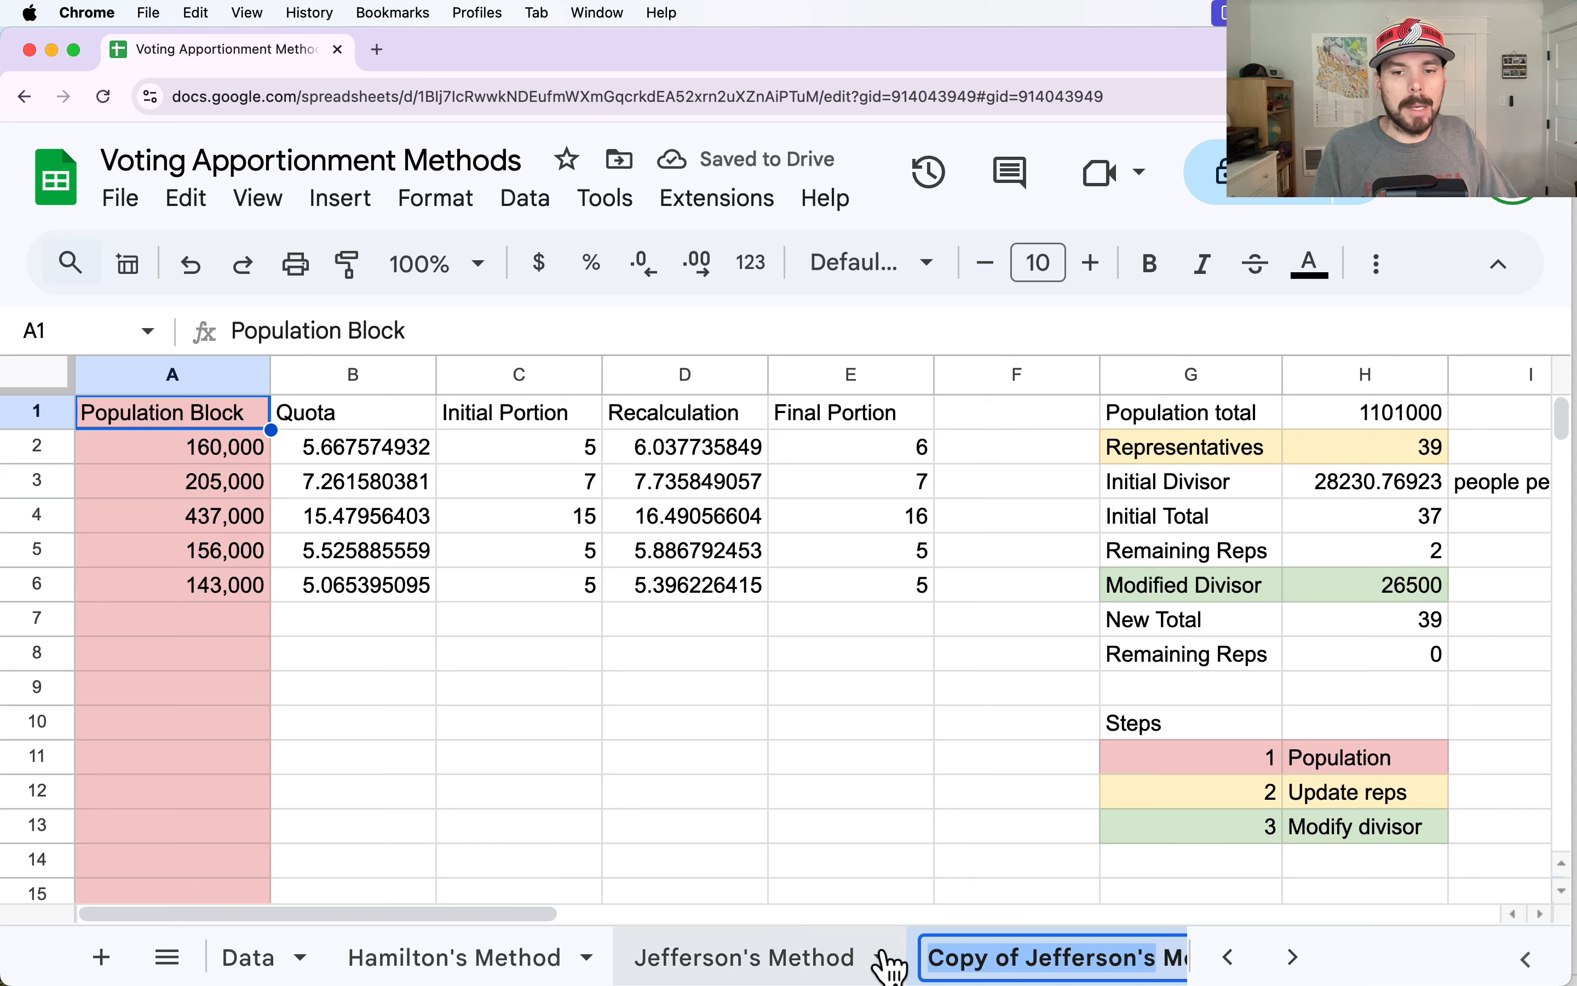
Rename the copied Jefferson's sheet as Huntington-Hill Method and move it after Webster's Method.
type("Huntingto")
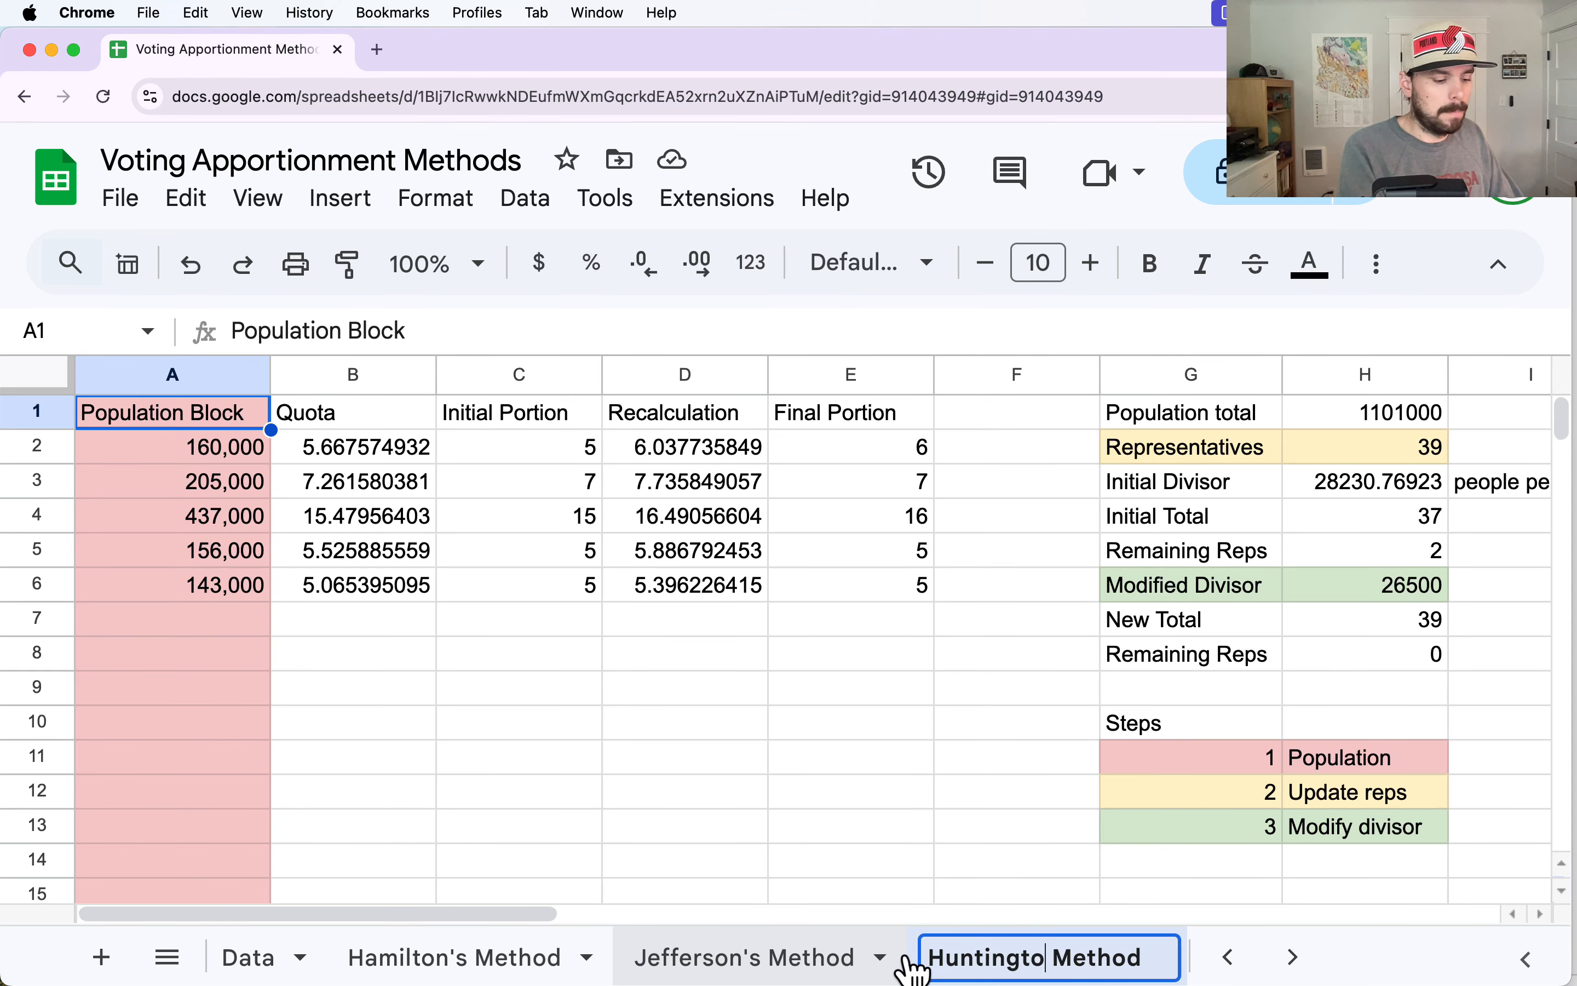
type("n-Hill")
key("Return")
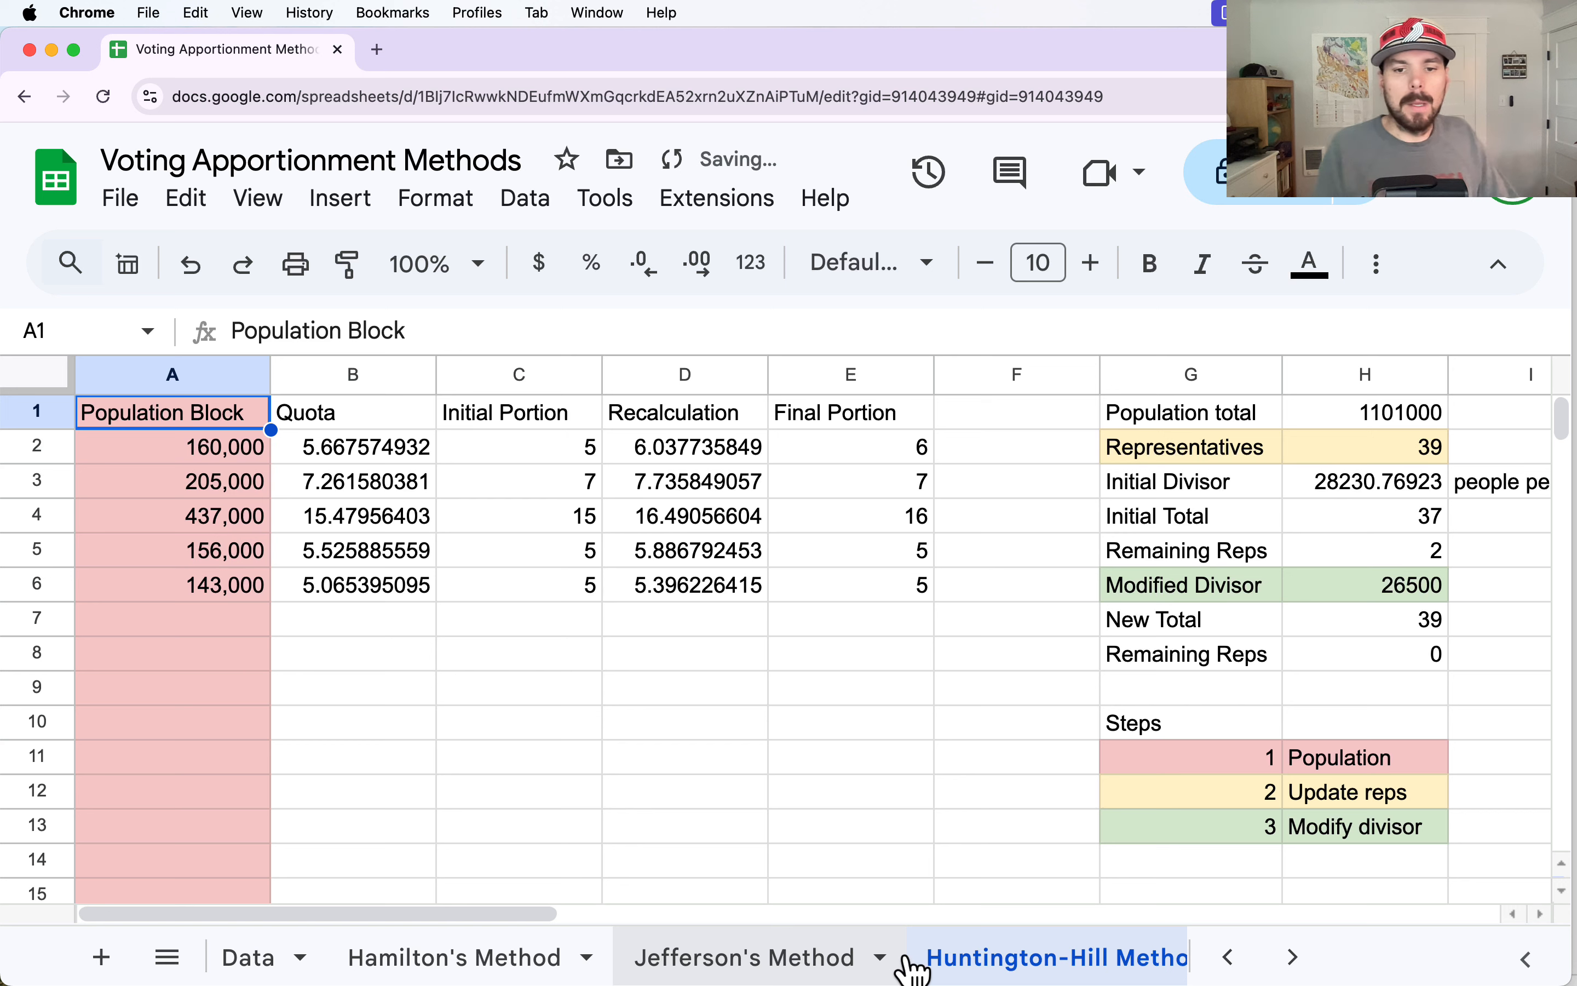
left_click_drag(958, 972, 1108, 965)
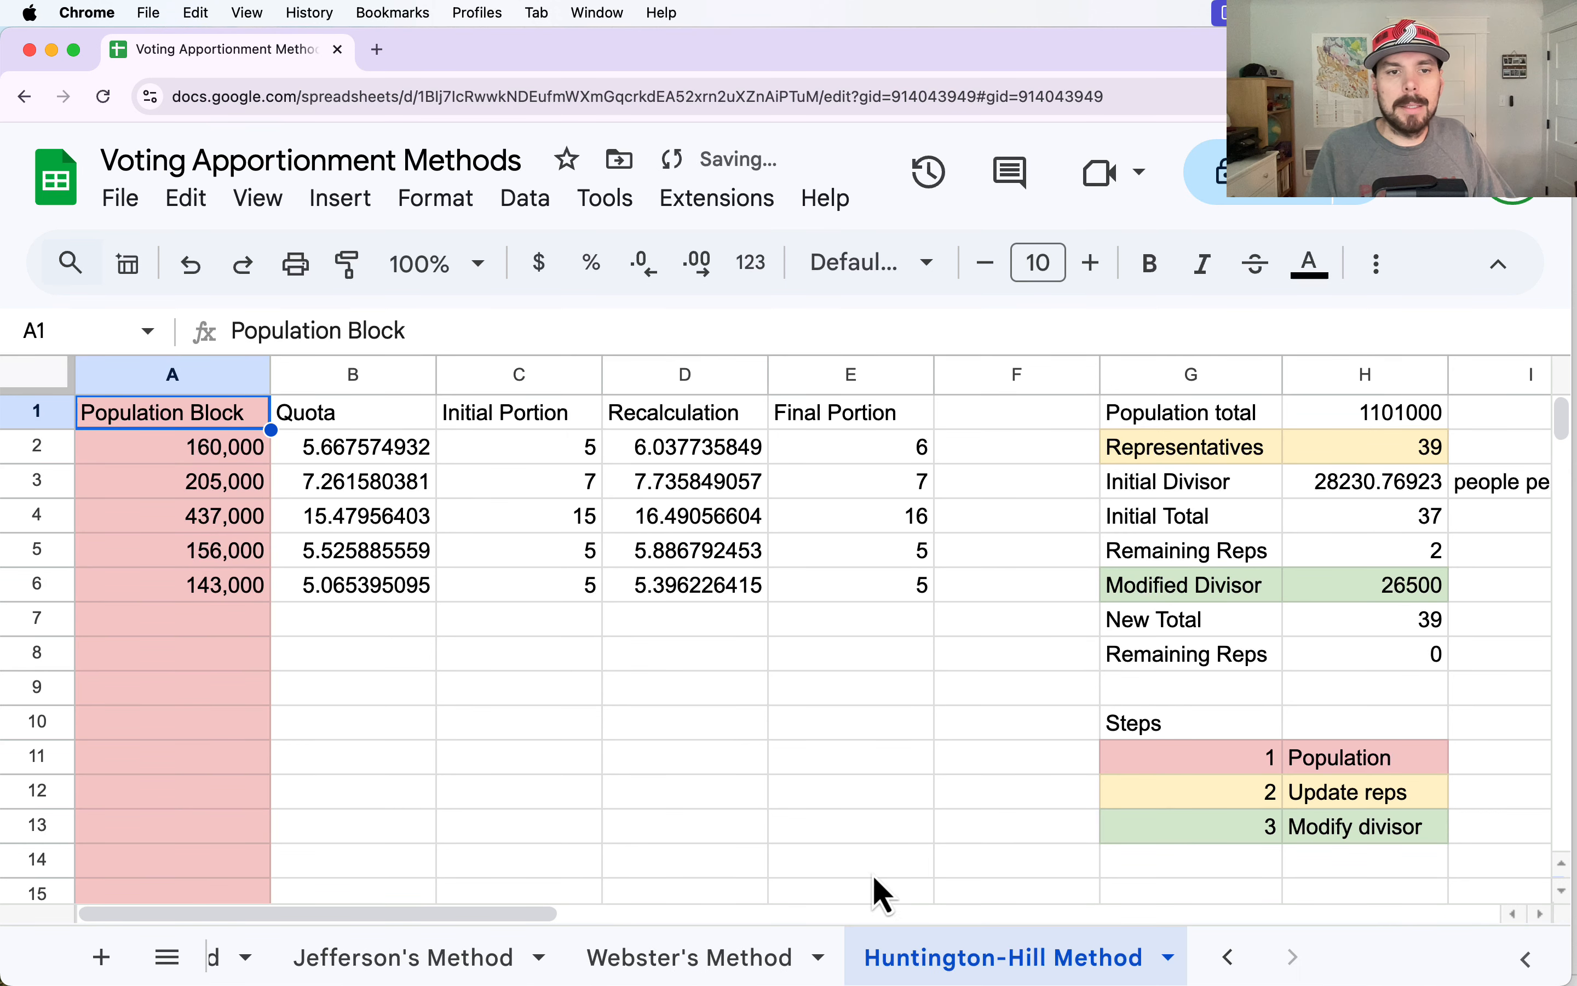
Change the Initial Portion header in C1 to "Lower quota".
left_click(296, 381)
left_click(498, 384)
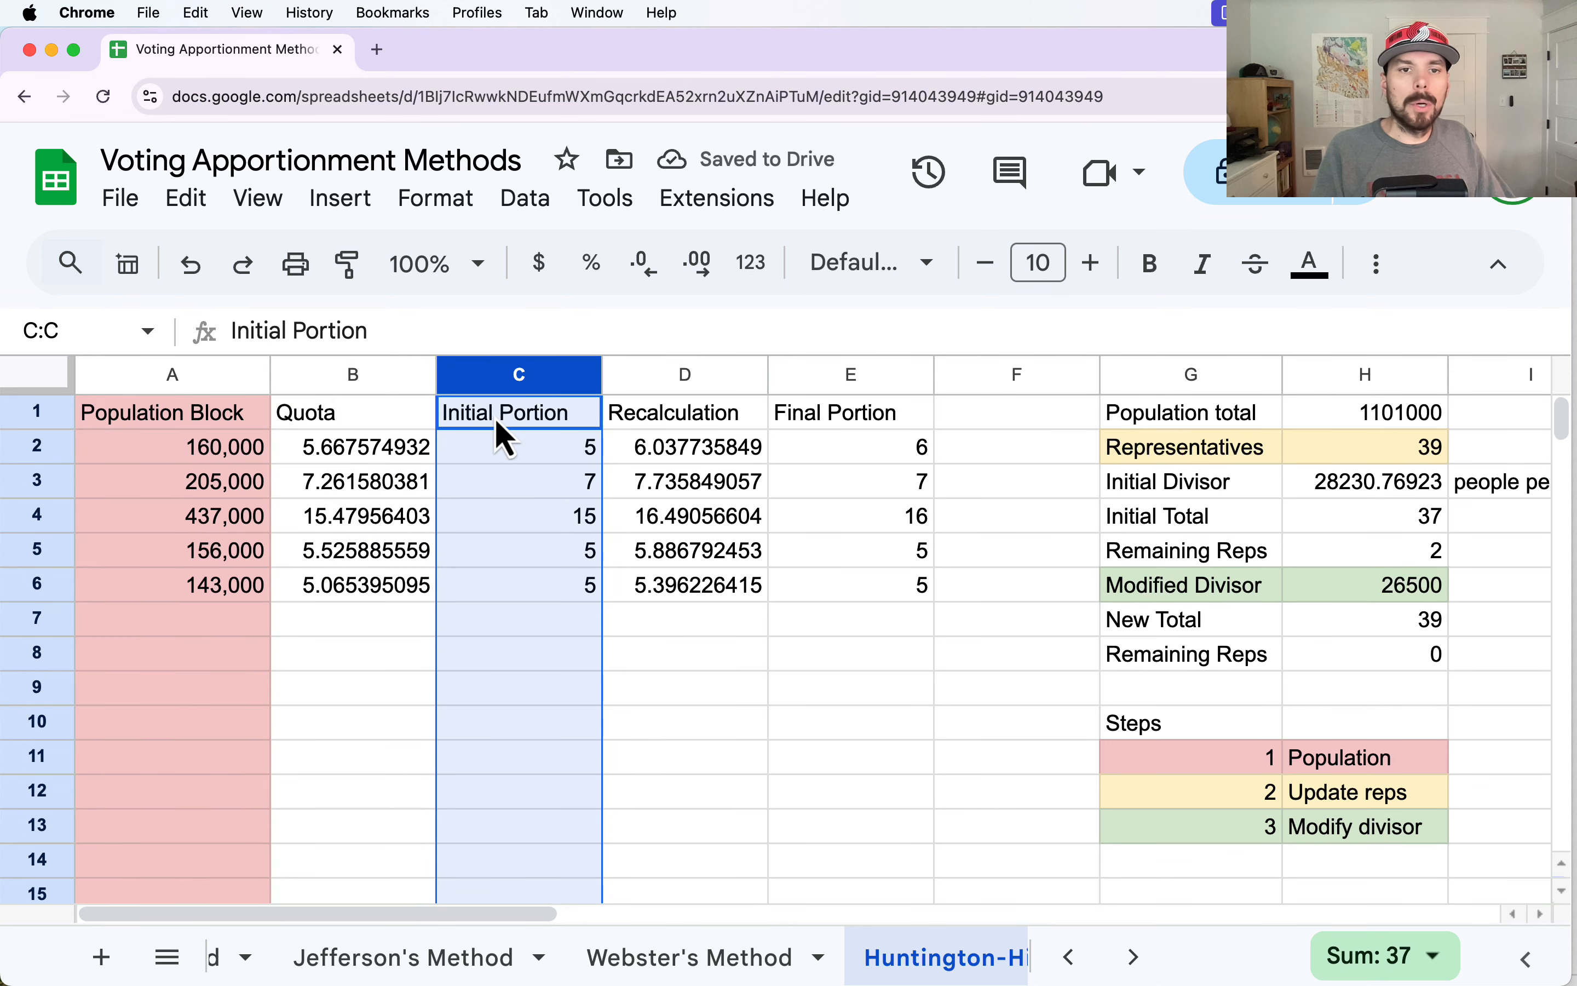
left_click(496, 421)
type("Lower ")
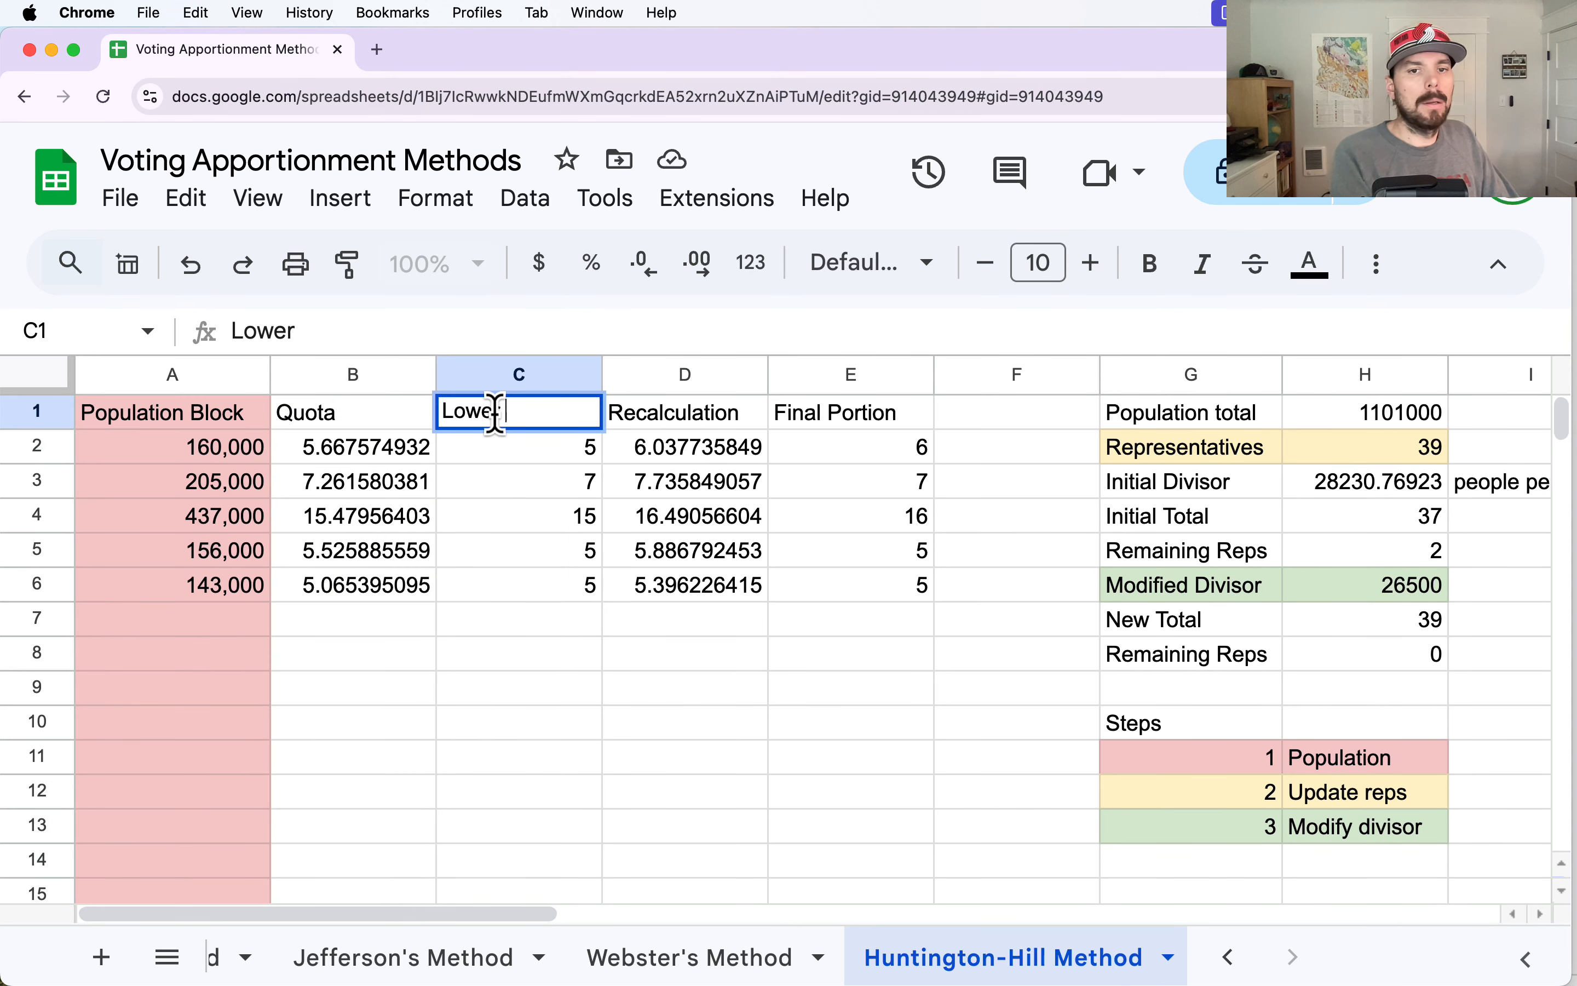
type("wqu")
key("BackSpace")
key("BackSpace")
key("BackSpace")
type("q")
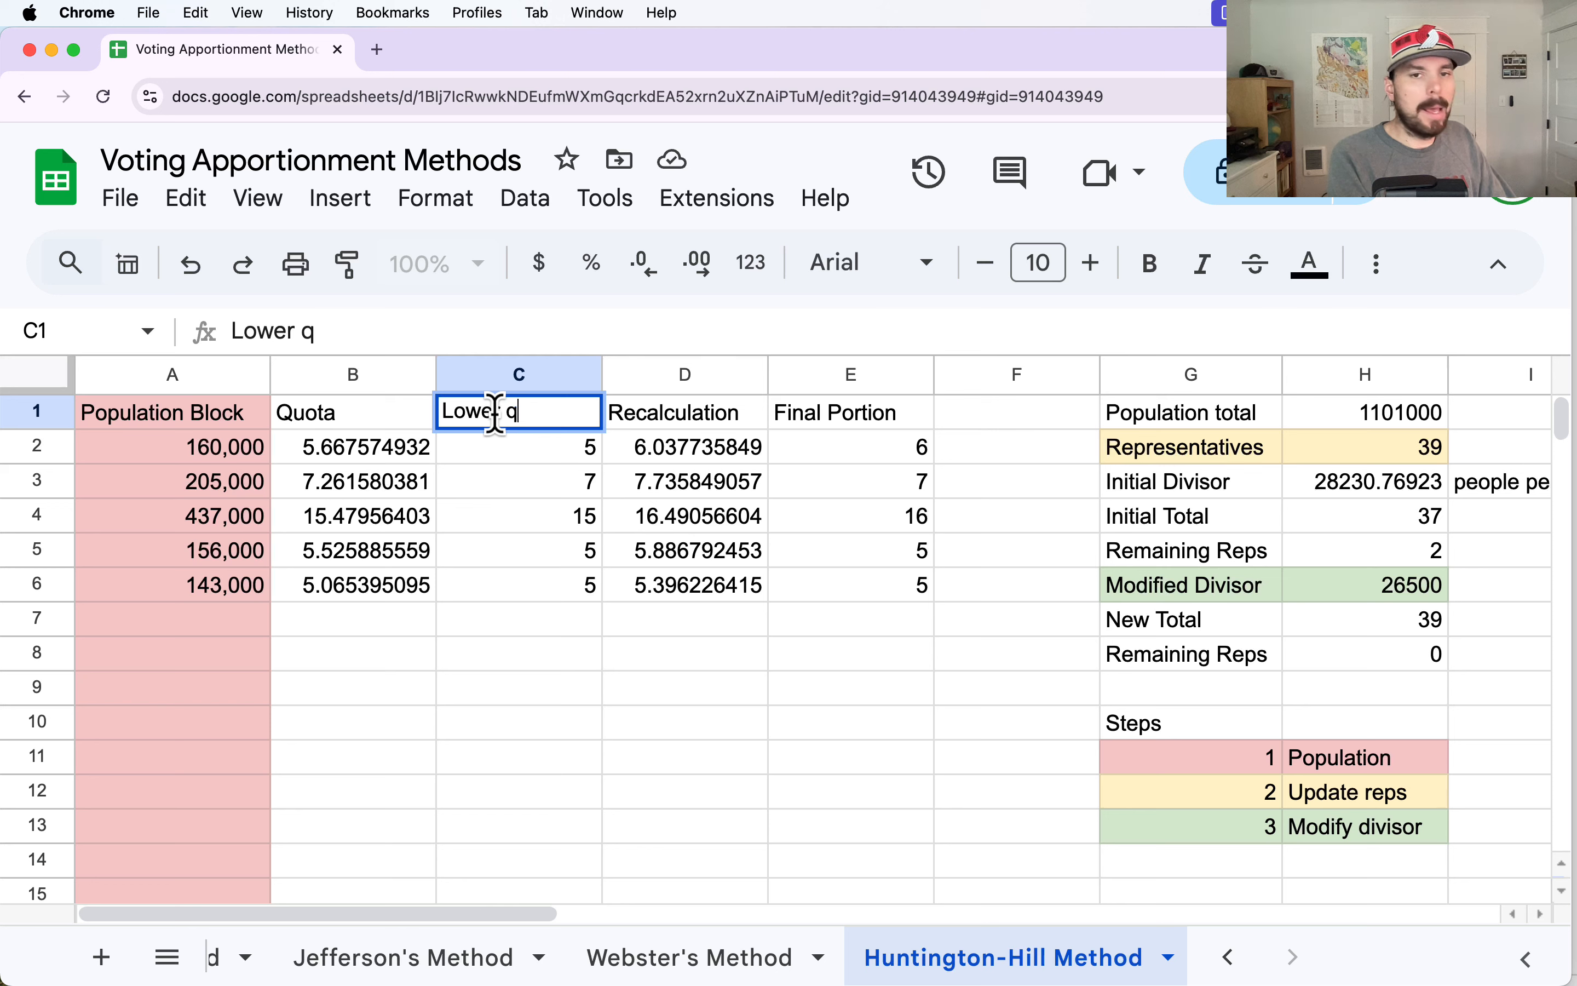
type("uota")
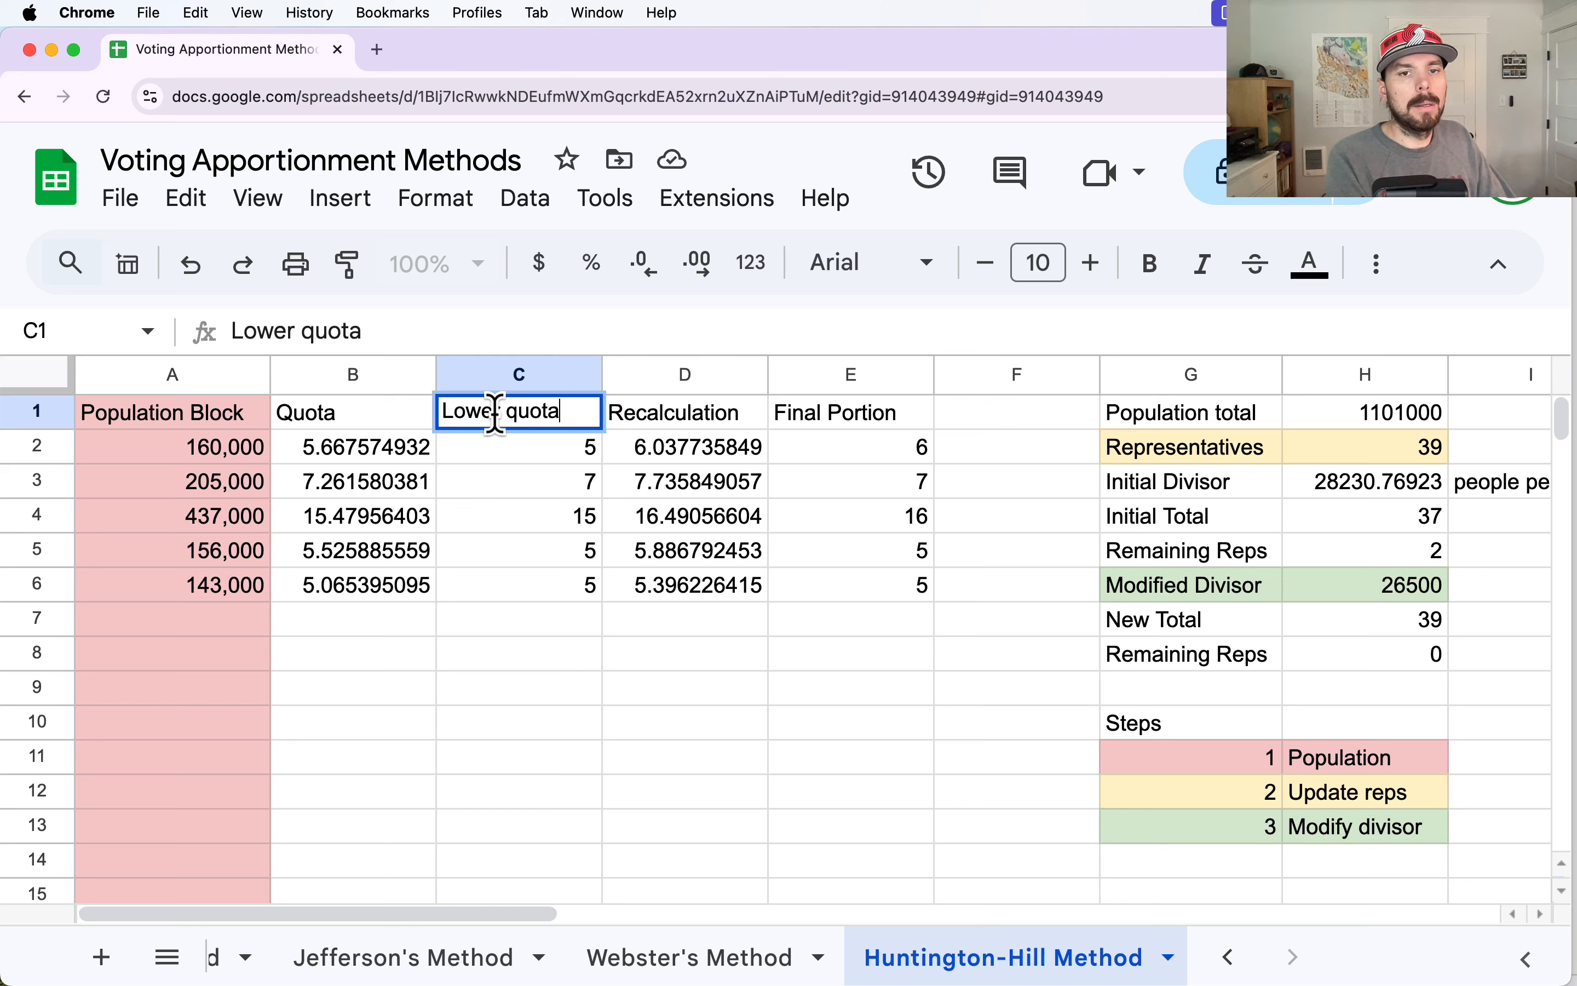
key("Return")
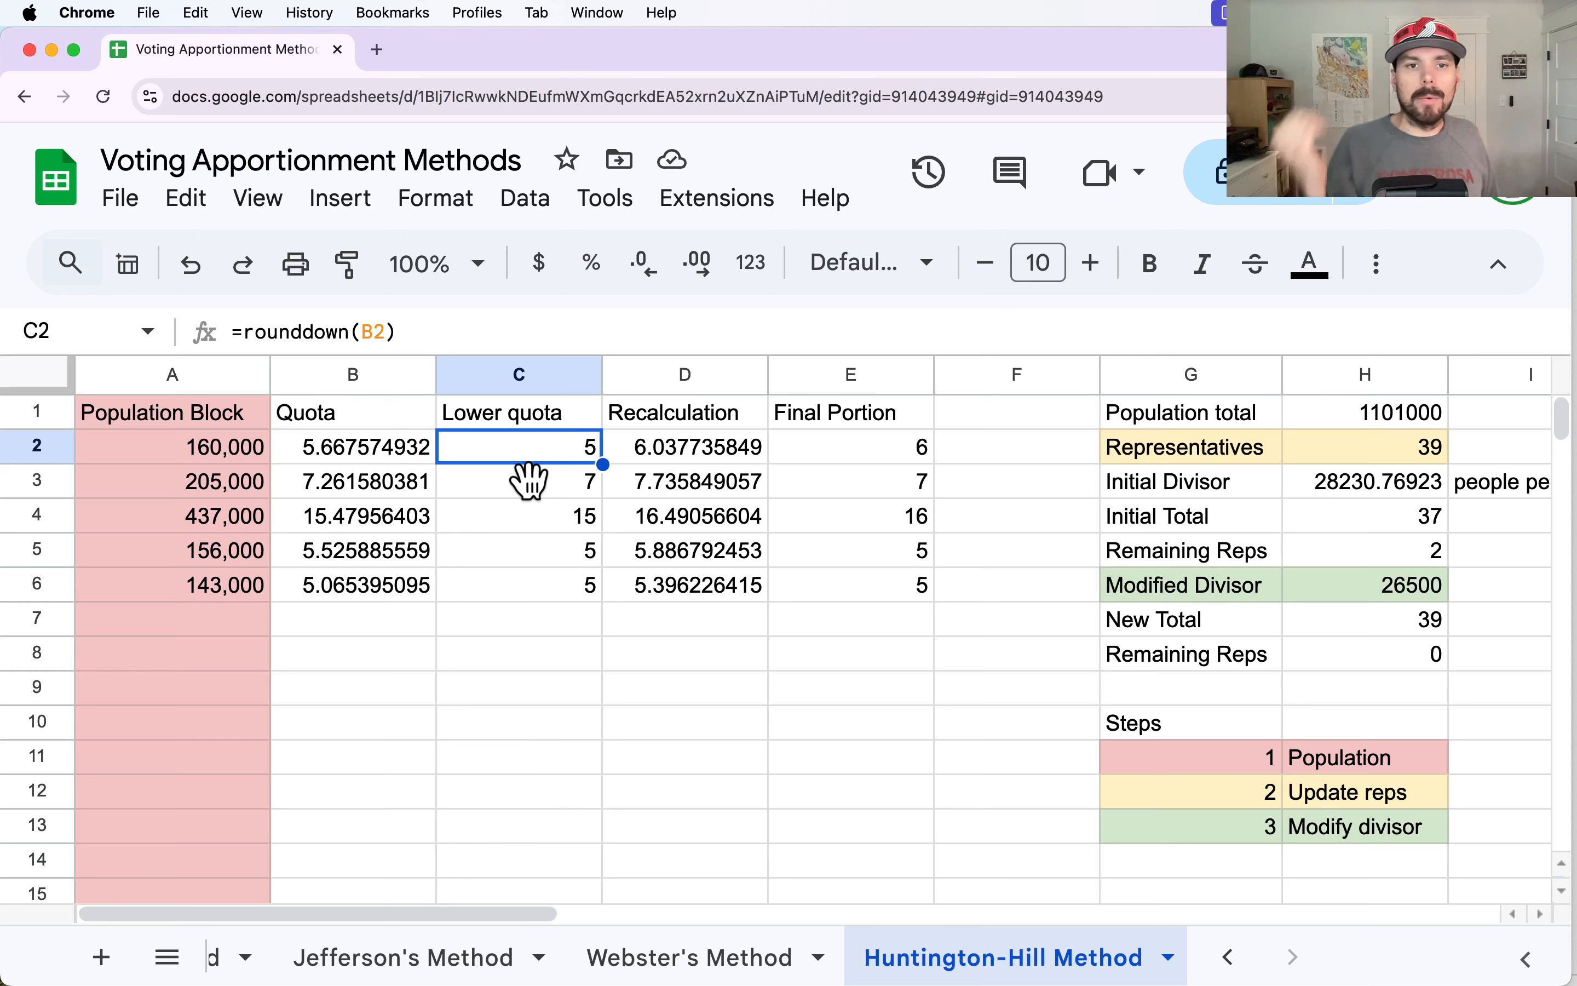
Change the Recalculation header in D1 to "Geometric Mean" and fit column D's width to its content.
left_click_drag(515, 456, 524, 580)
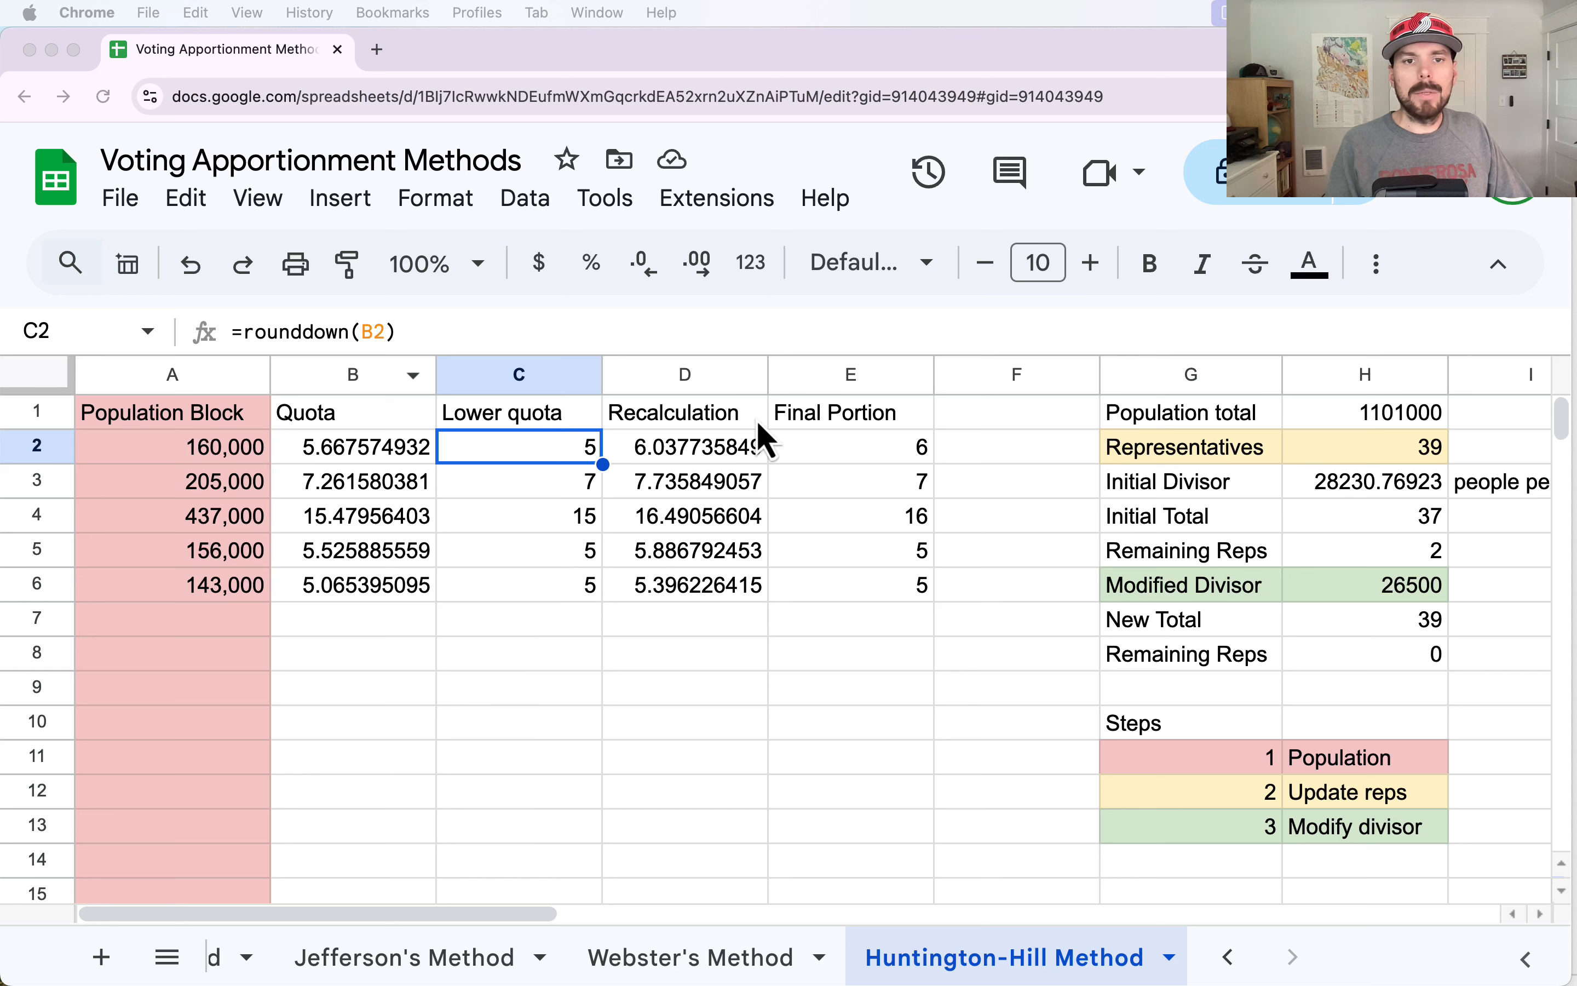
left_click(662, 434)
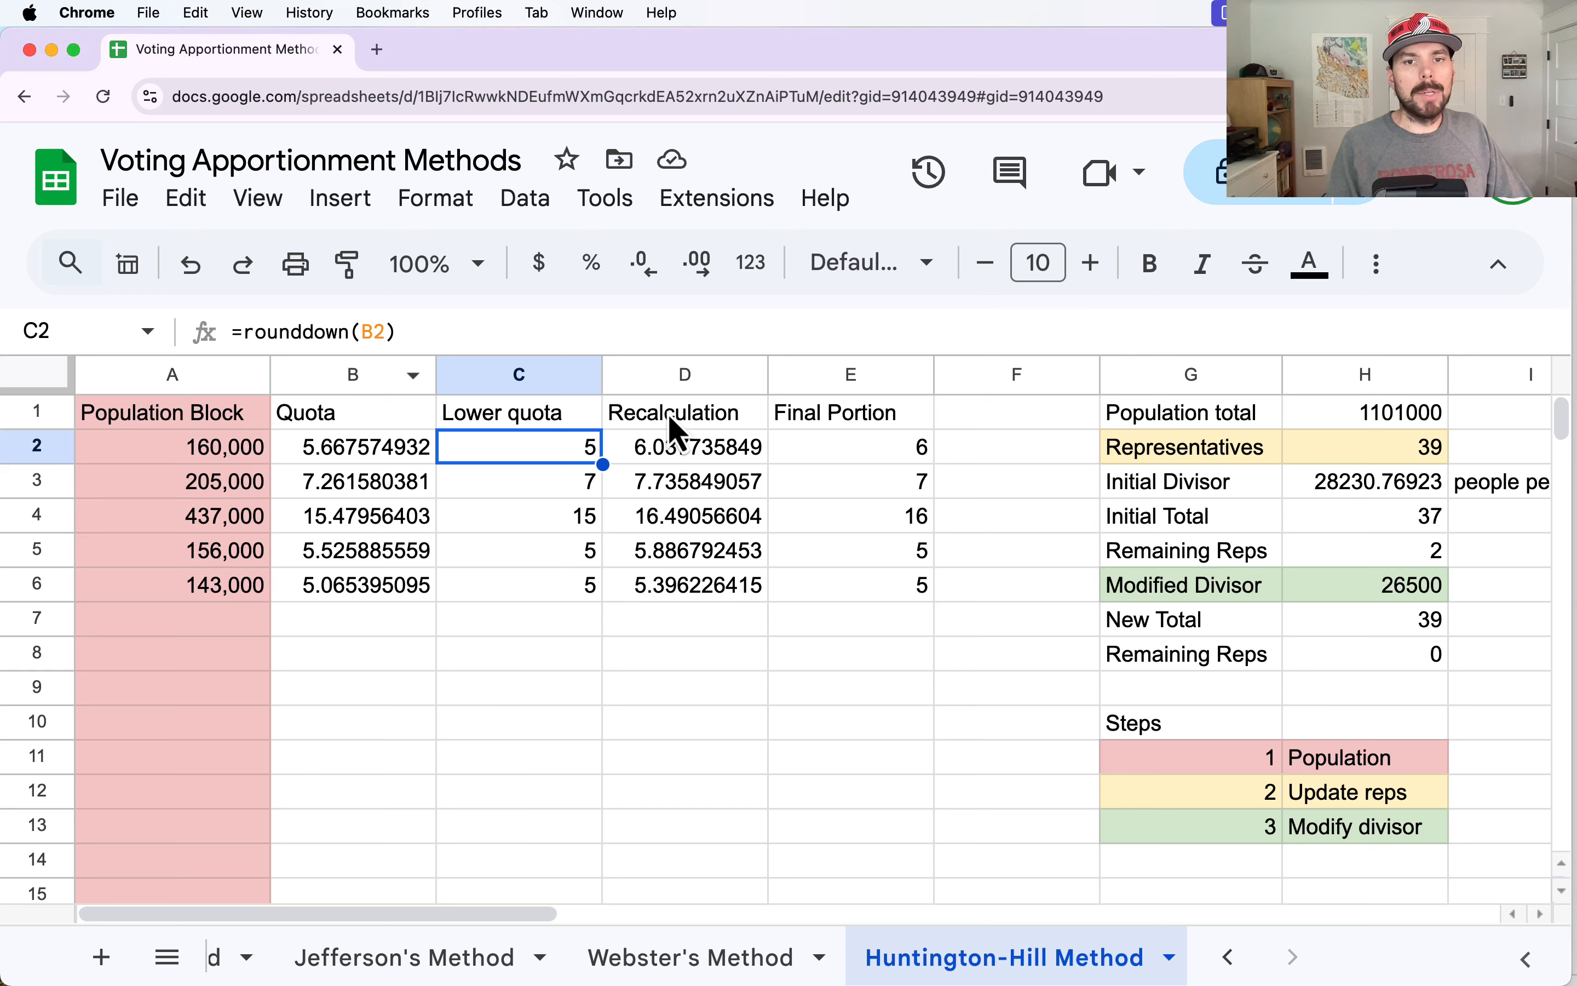
left_click(676, 422)
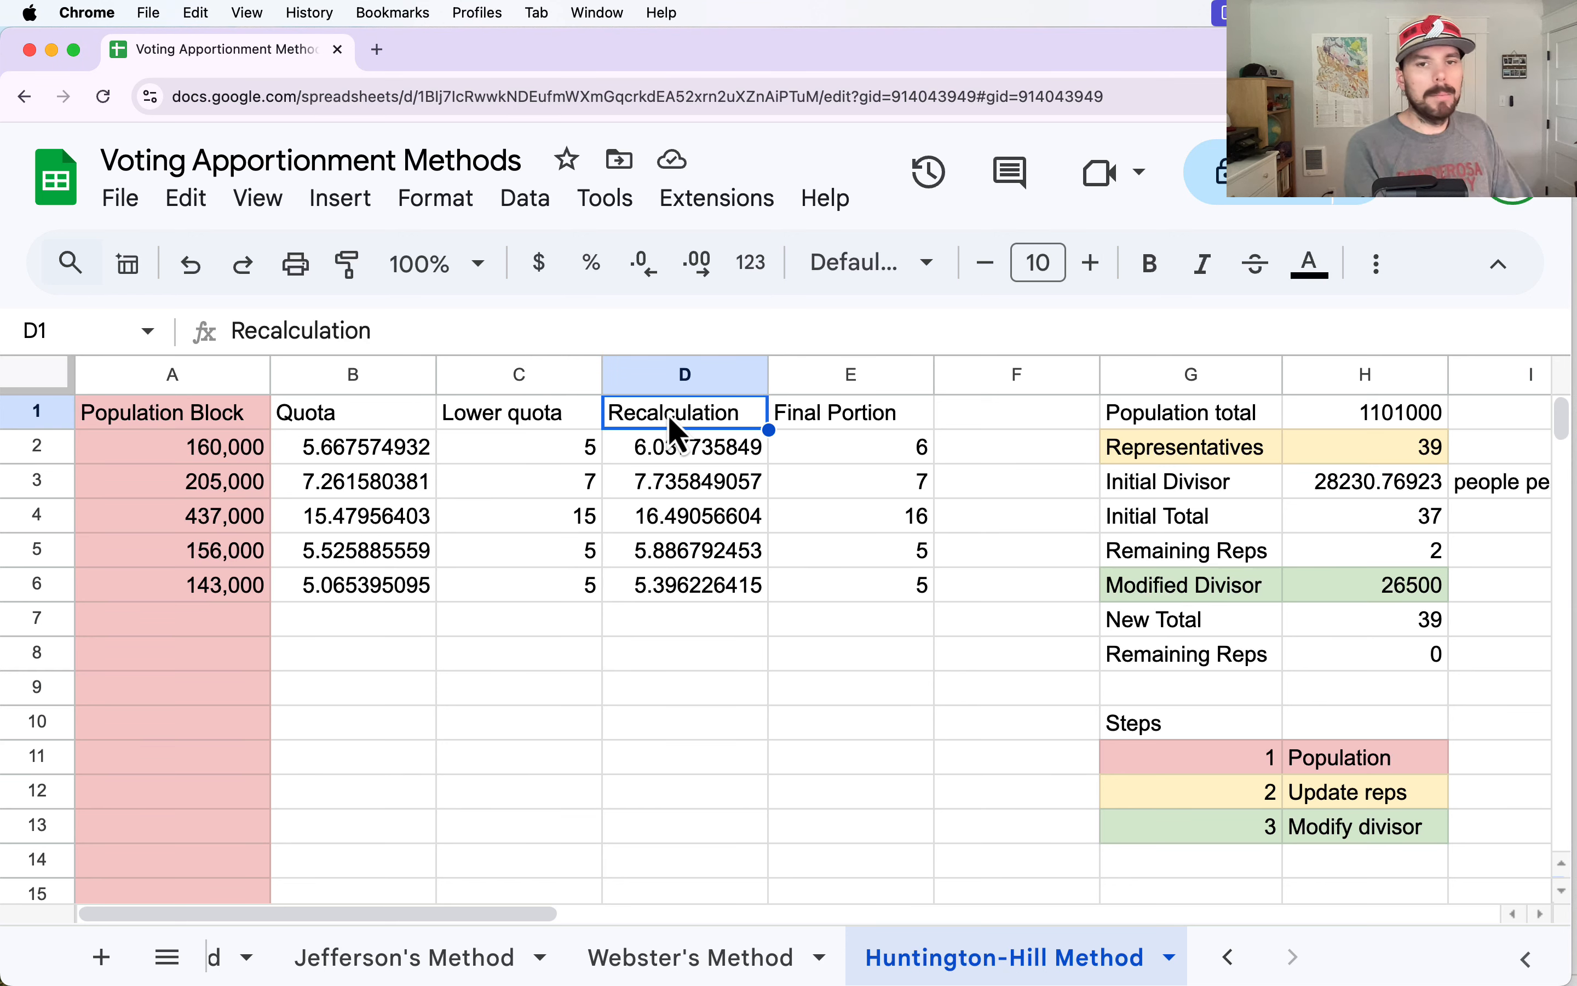
type("Ger")
key("BackSpace")
type("omer")
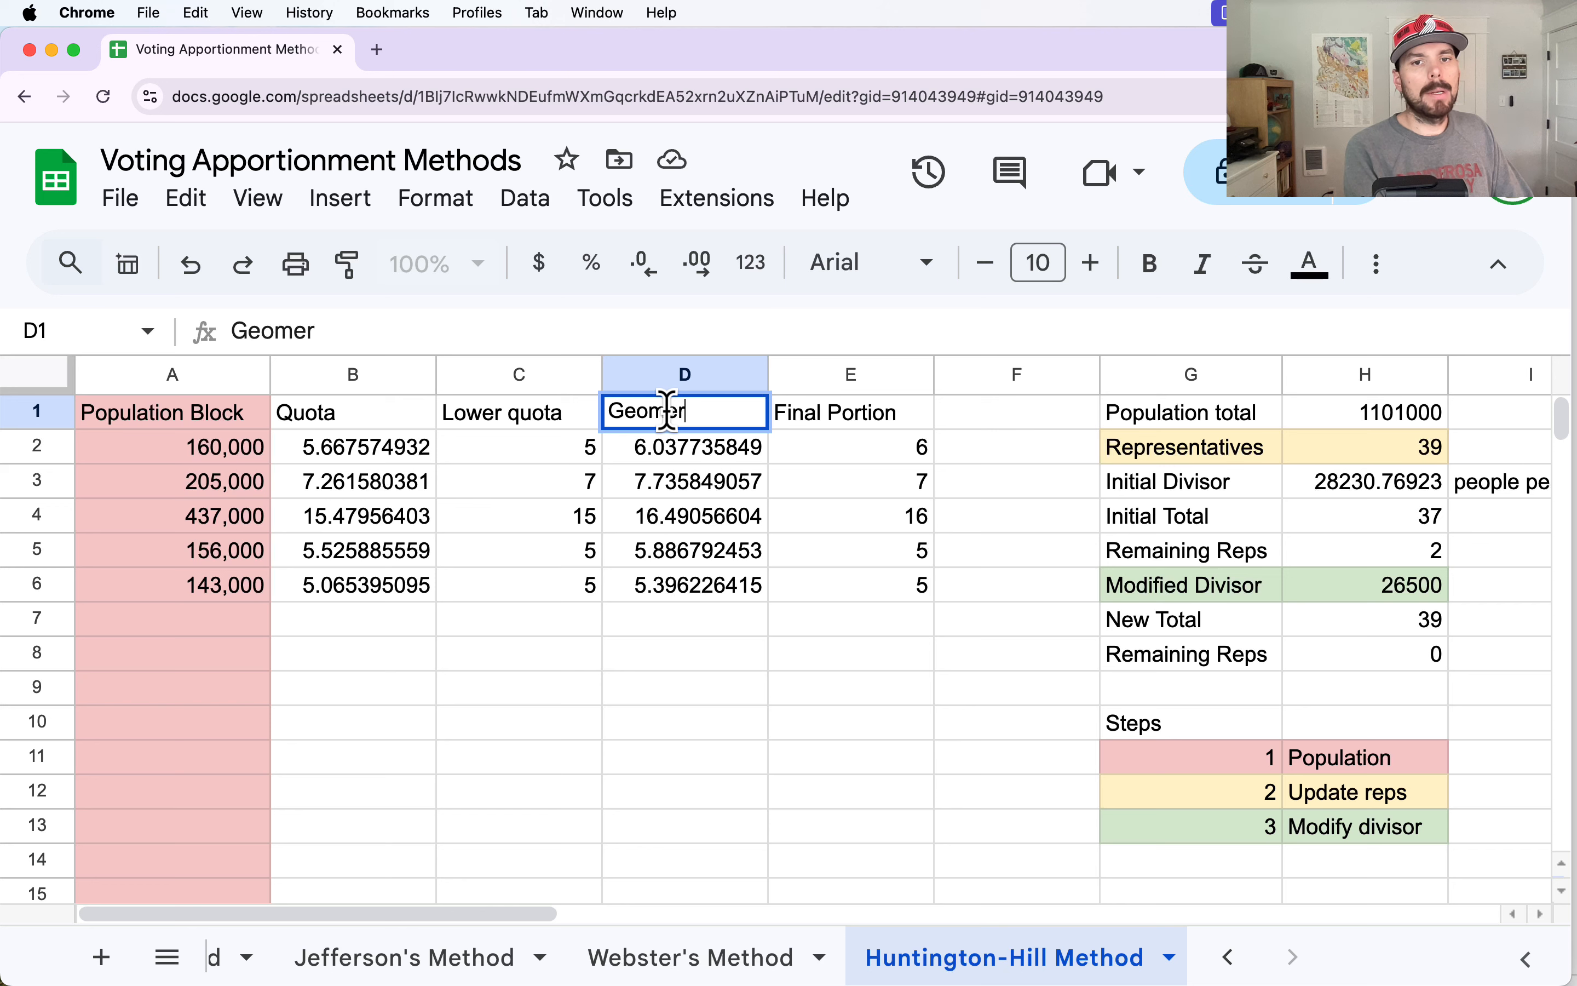
key("BackSpace")
type("tric Mean")
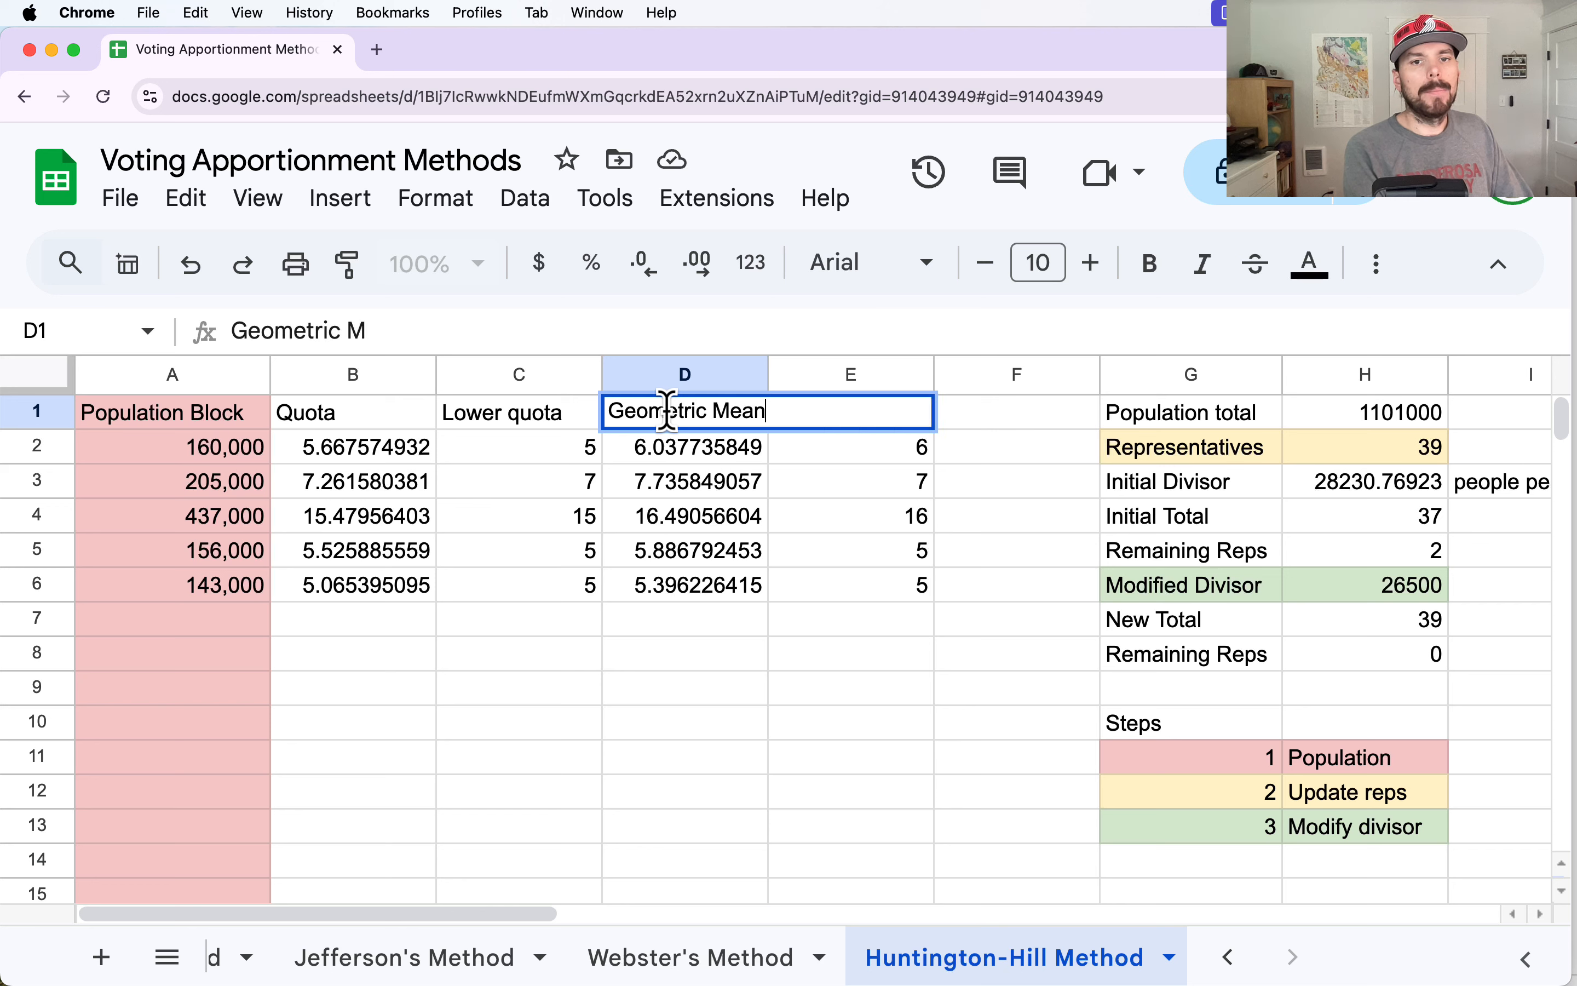
key("Return")
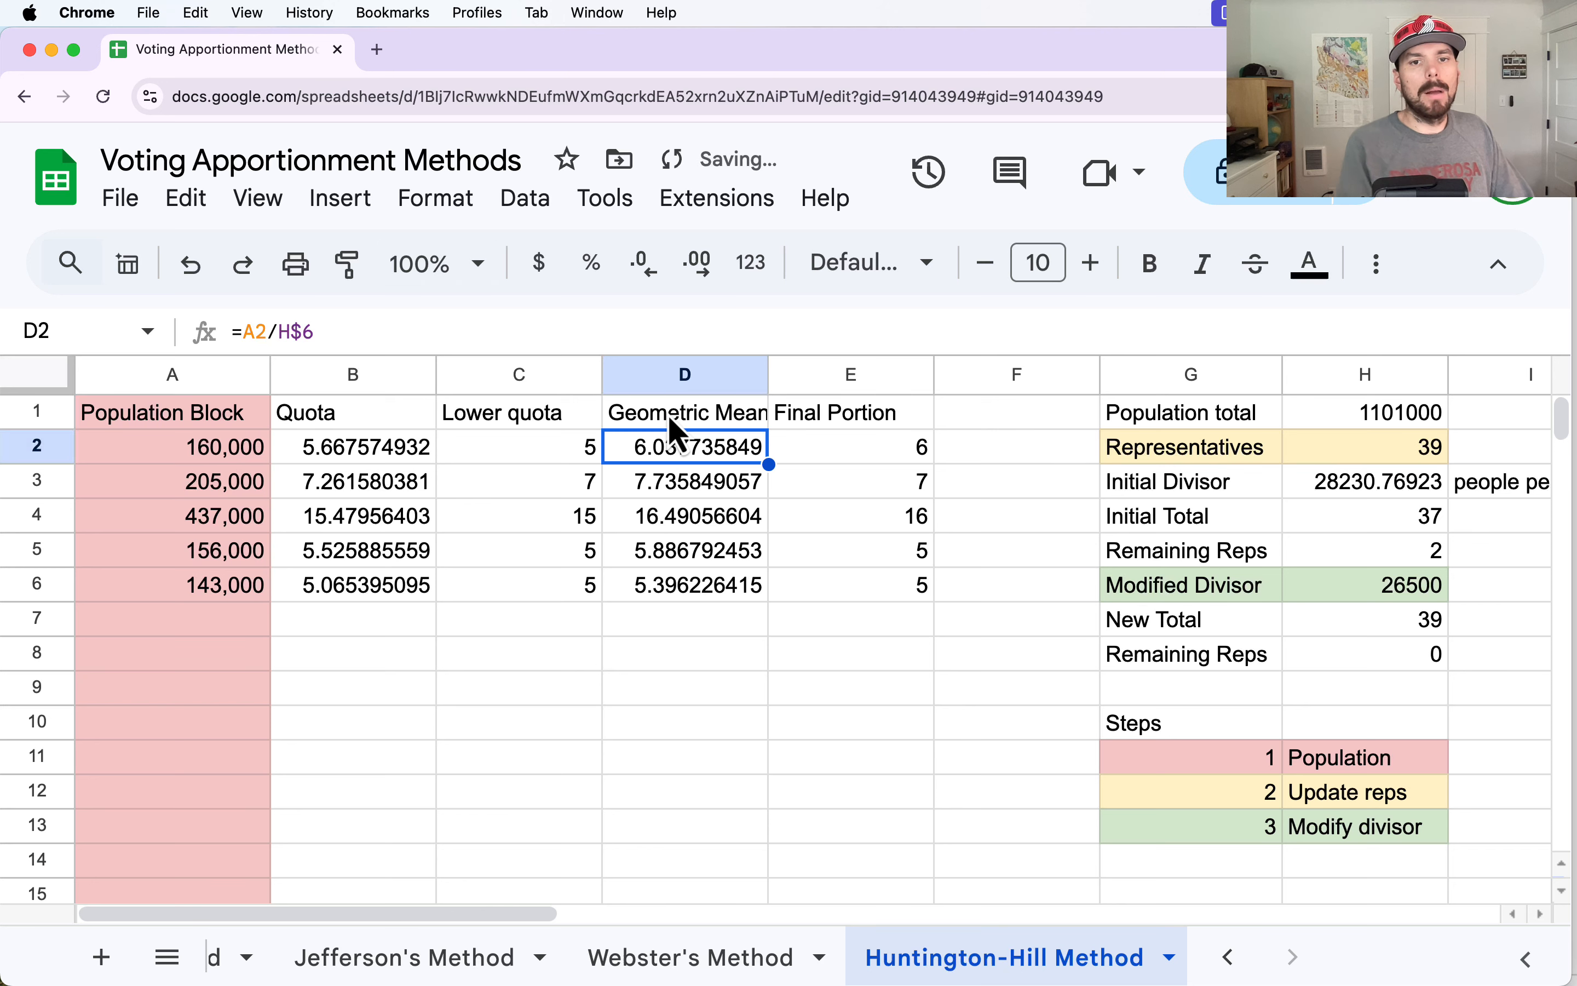
double_click(768, 373)
Clear the old recalculation formulas from D2:D6 under the Geometric Mean header.
left_click(541, 459)
left_click(537, 486)
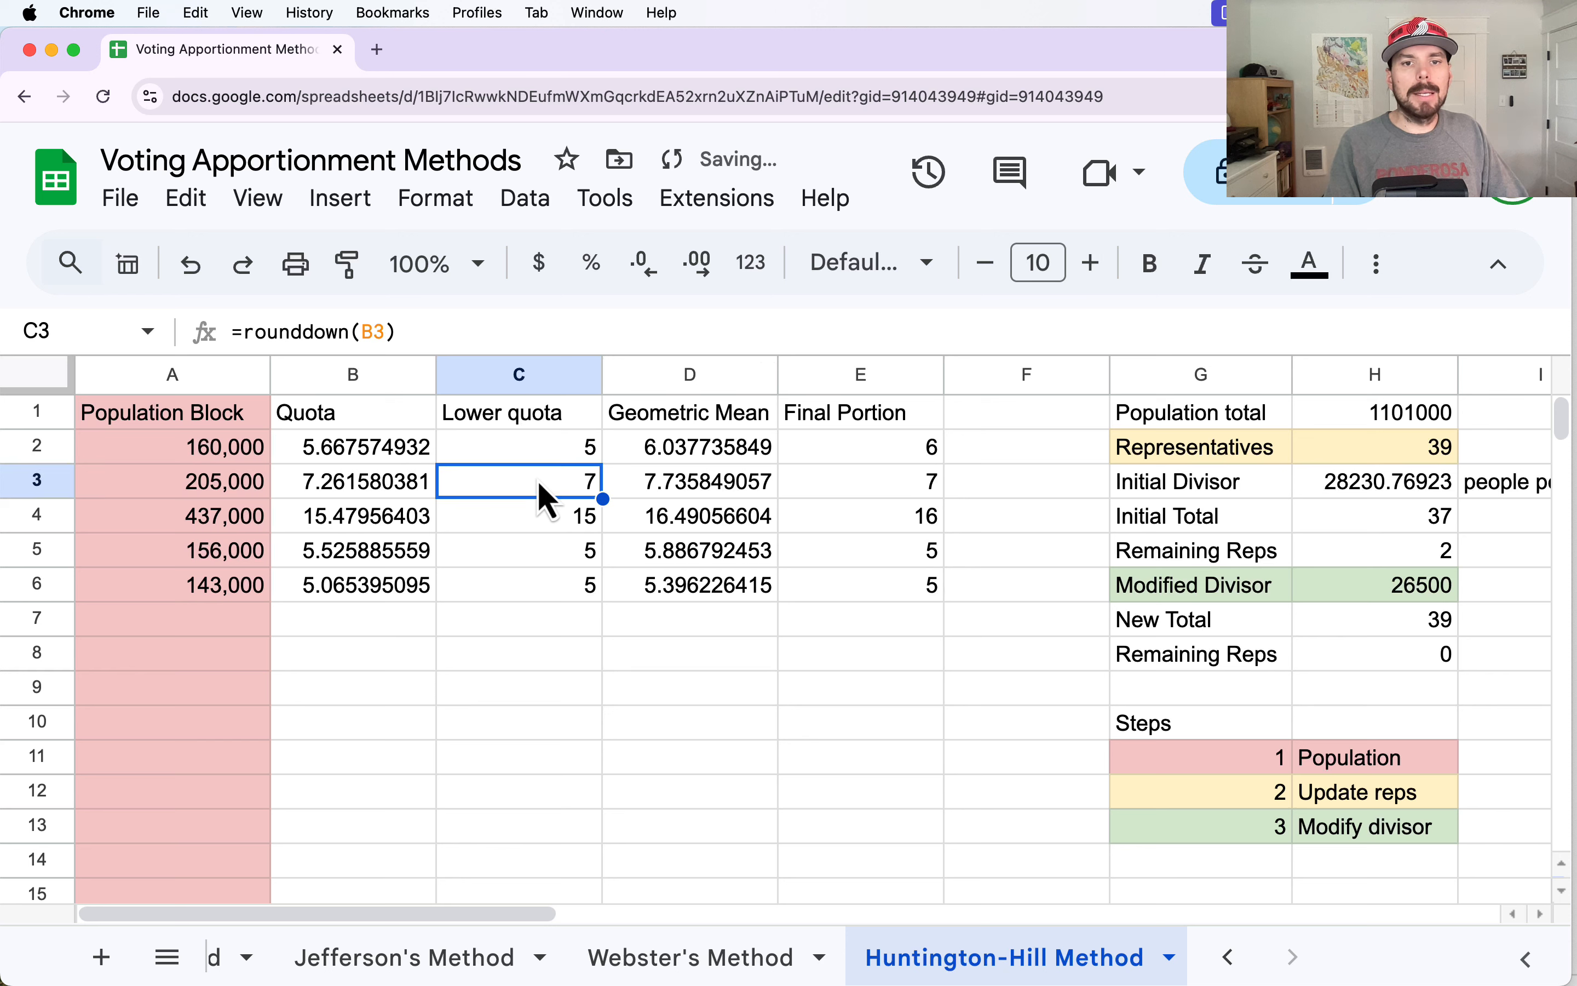
left_click(539, 523)
left_click(652, 450)
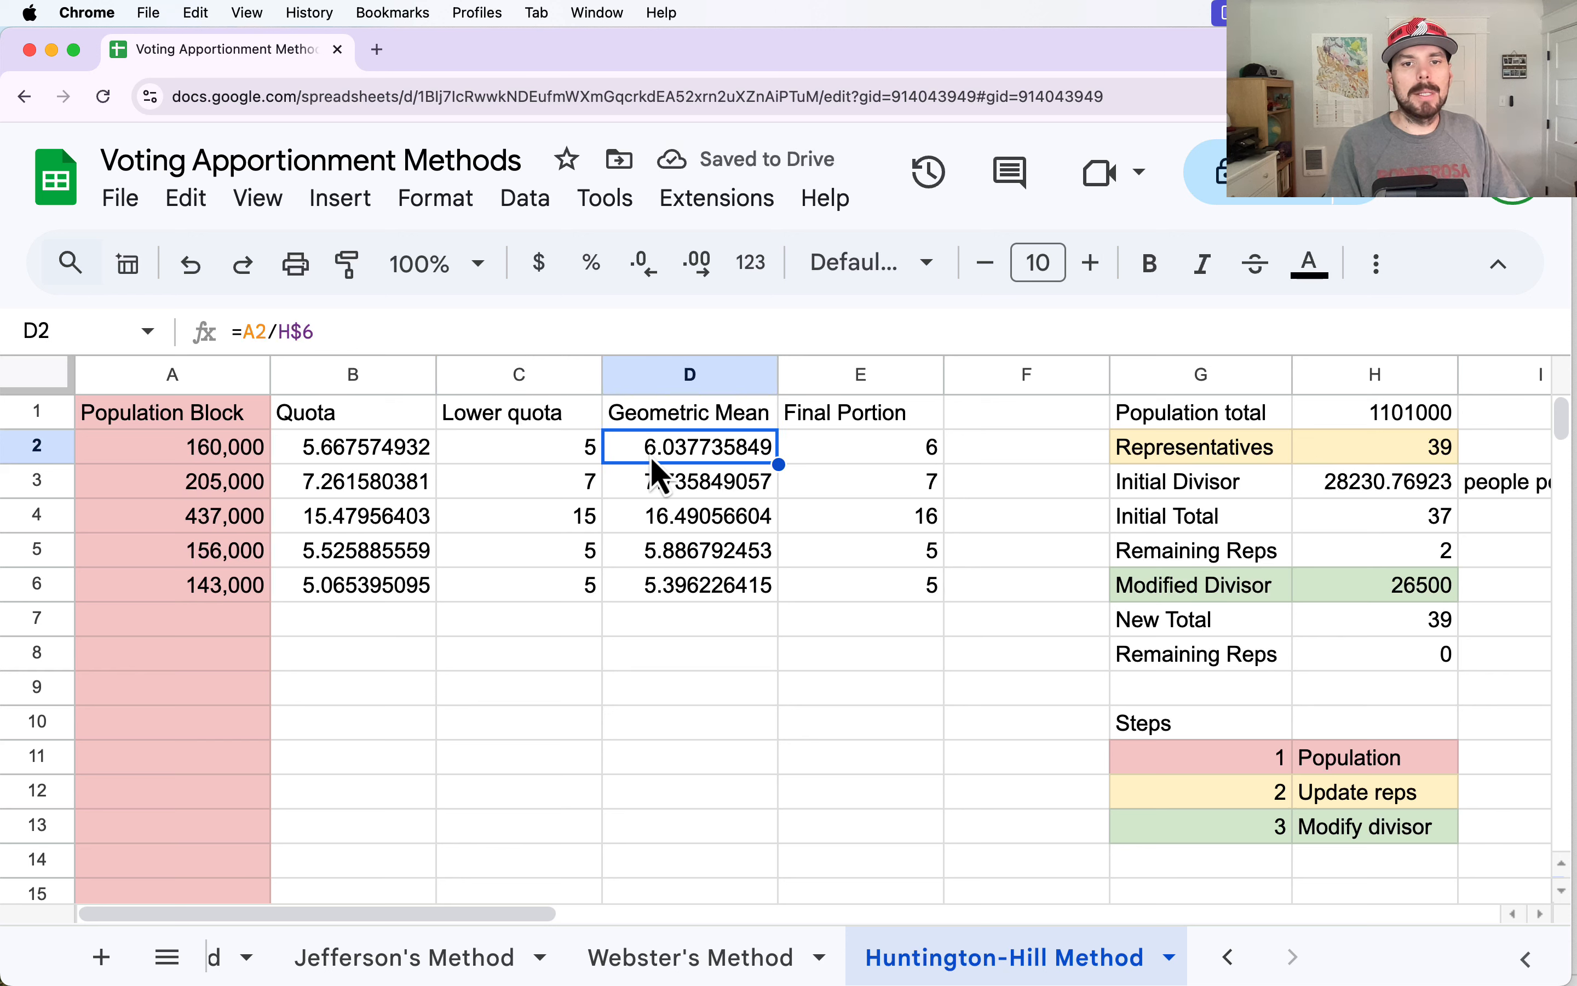
left_click_drag(655, 456, 672, 591)
key("Delete")
Enter =sqrt(C2*(C2+1)) in D2 and accept the suggested autofill for D3:D6.
left_click(672, 456)
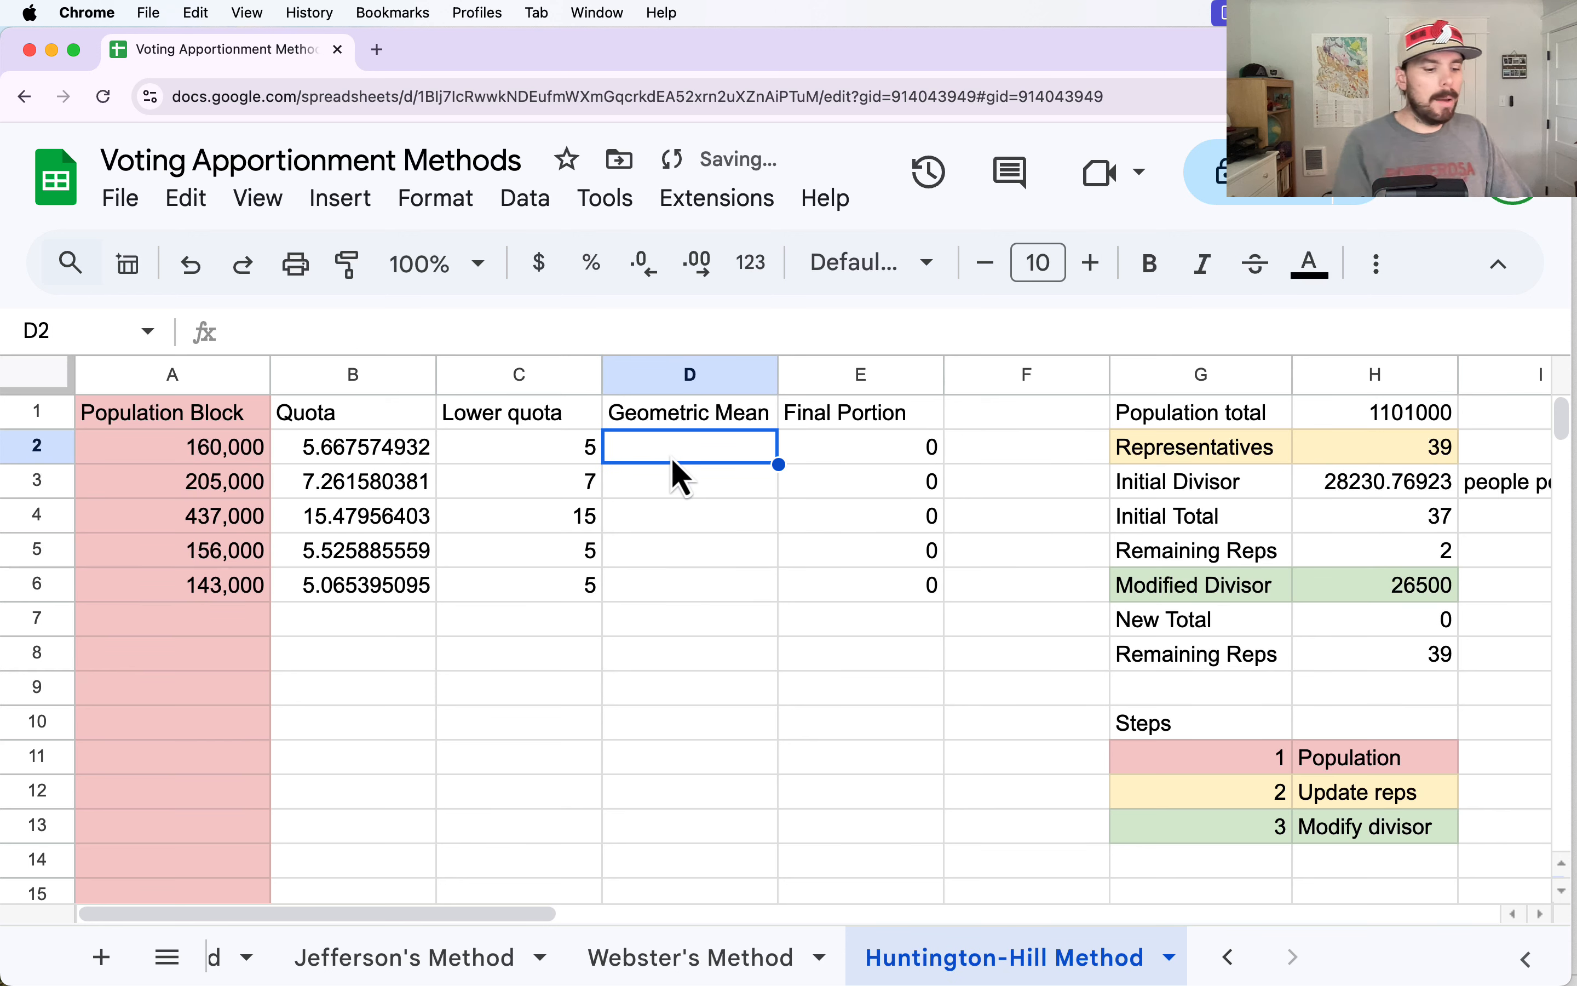
type("=sqr")
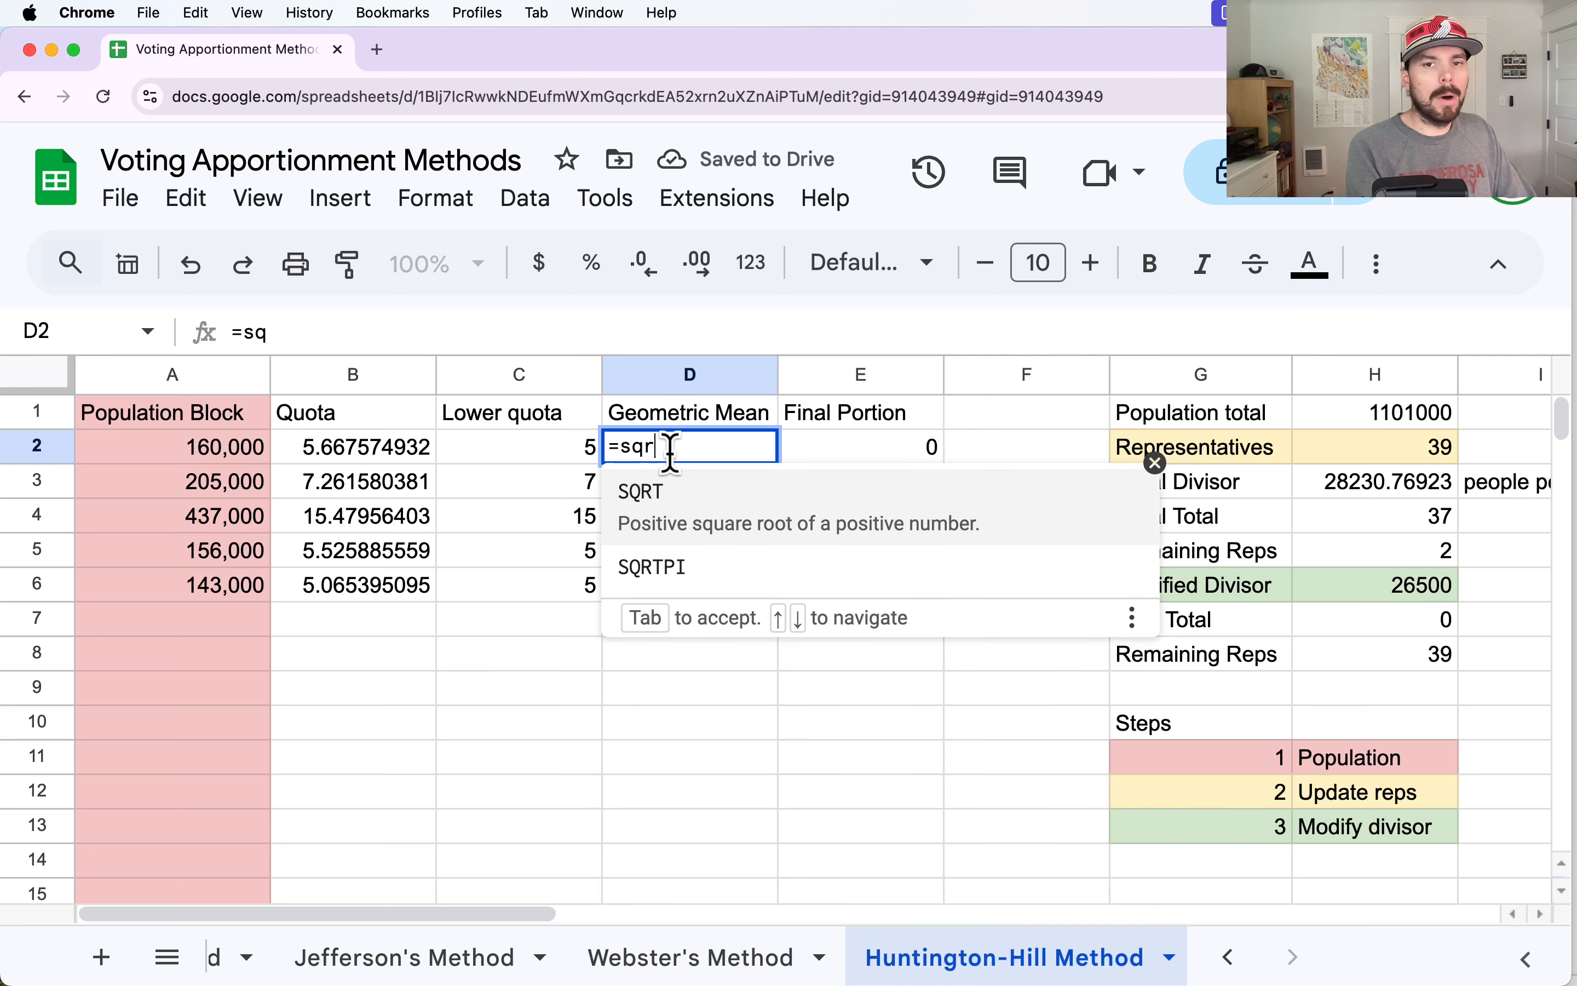
type("t(")
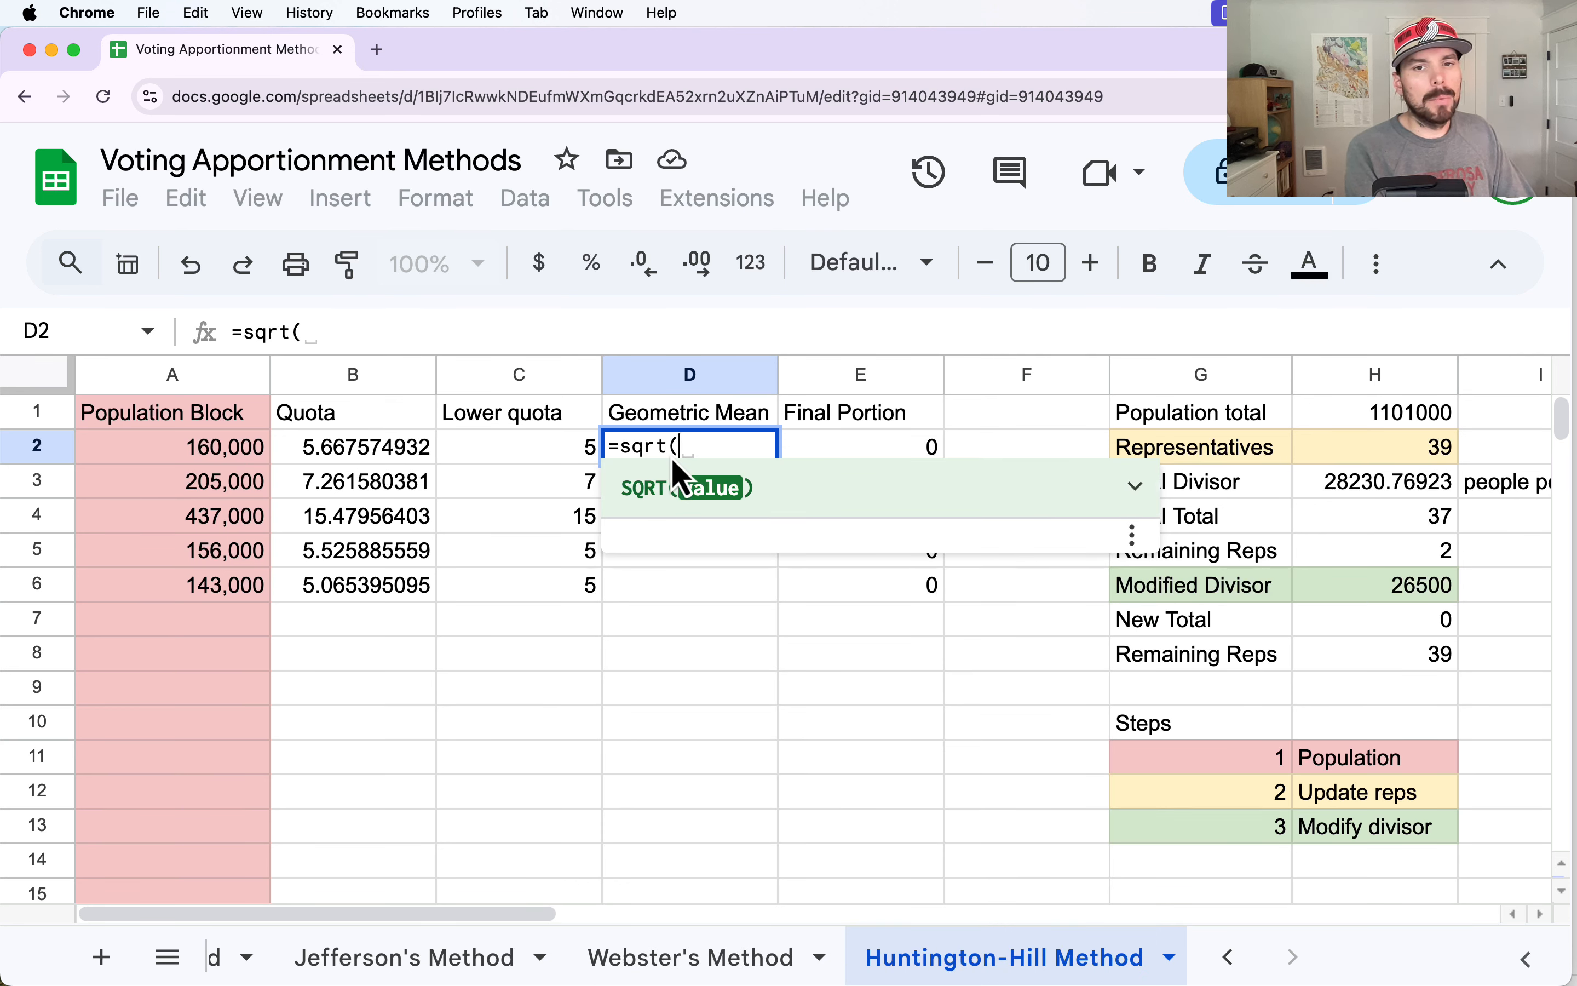
left_click(538, 449)
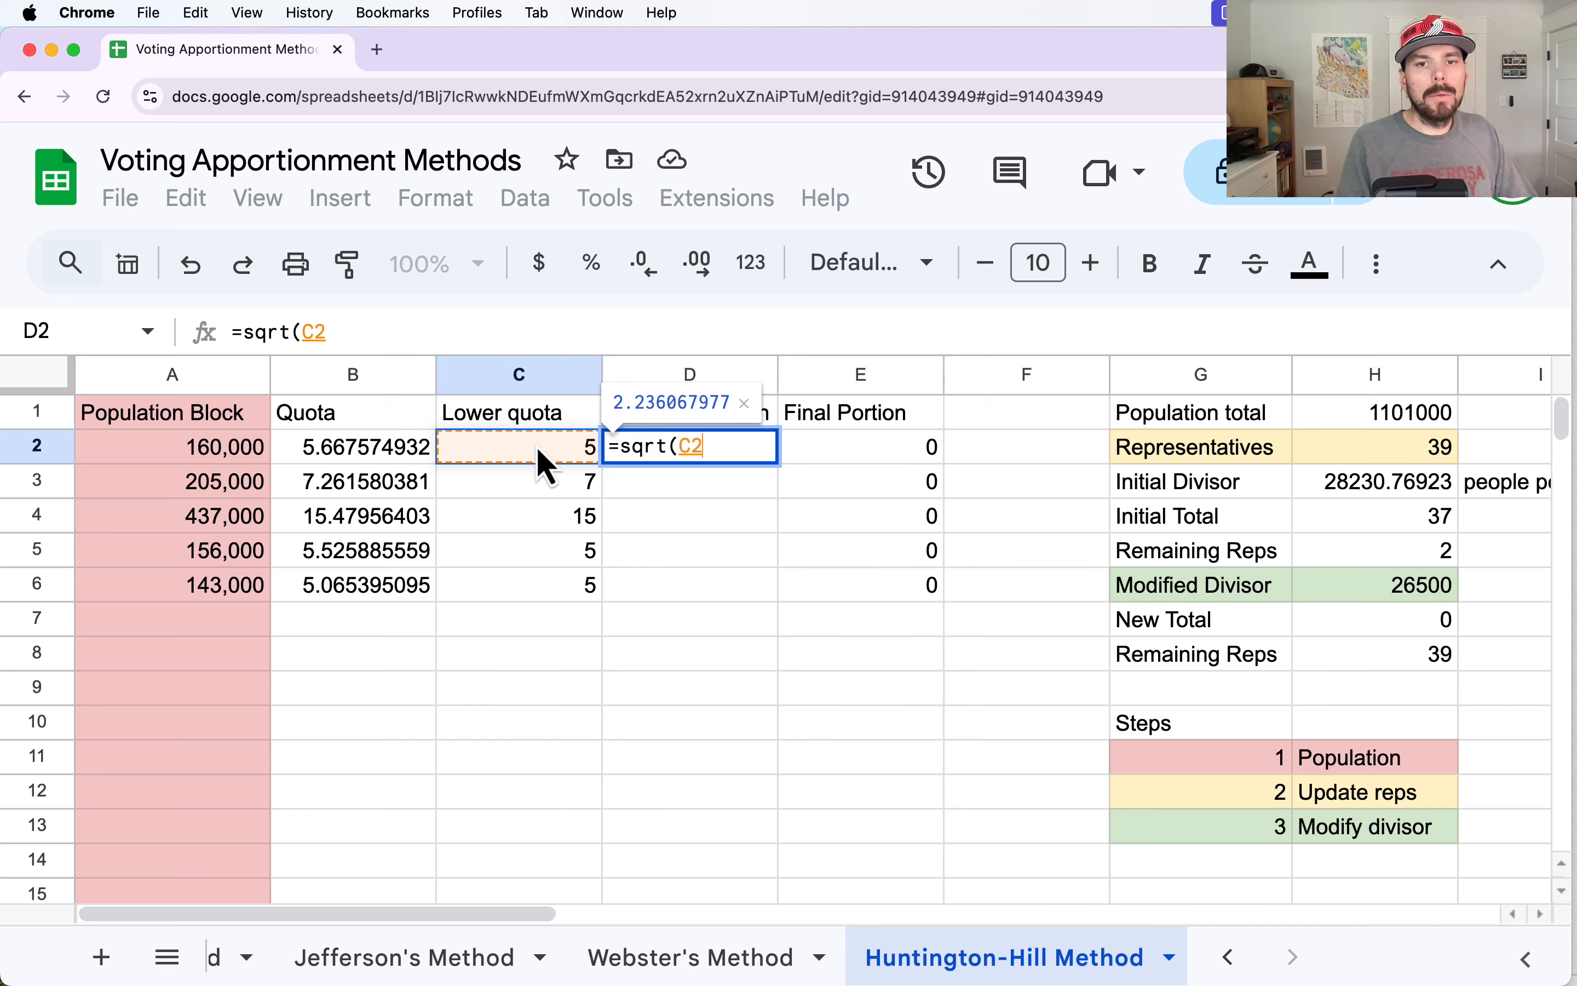
type("*(")
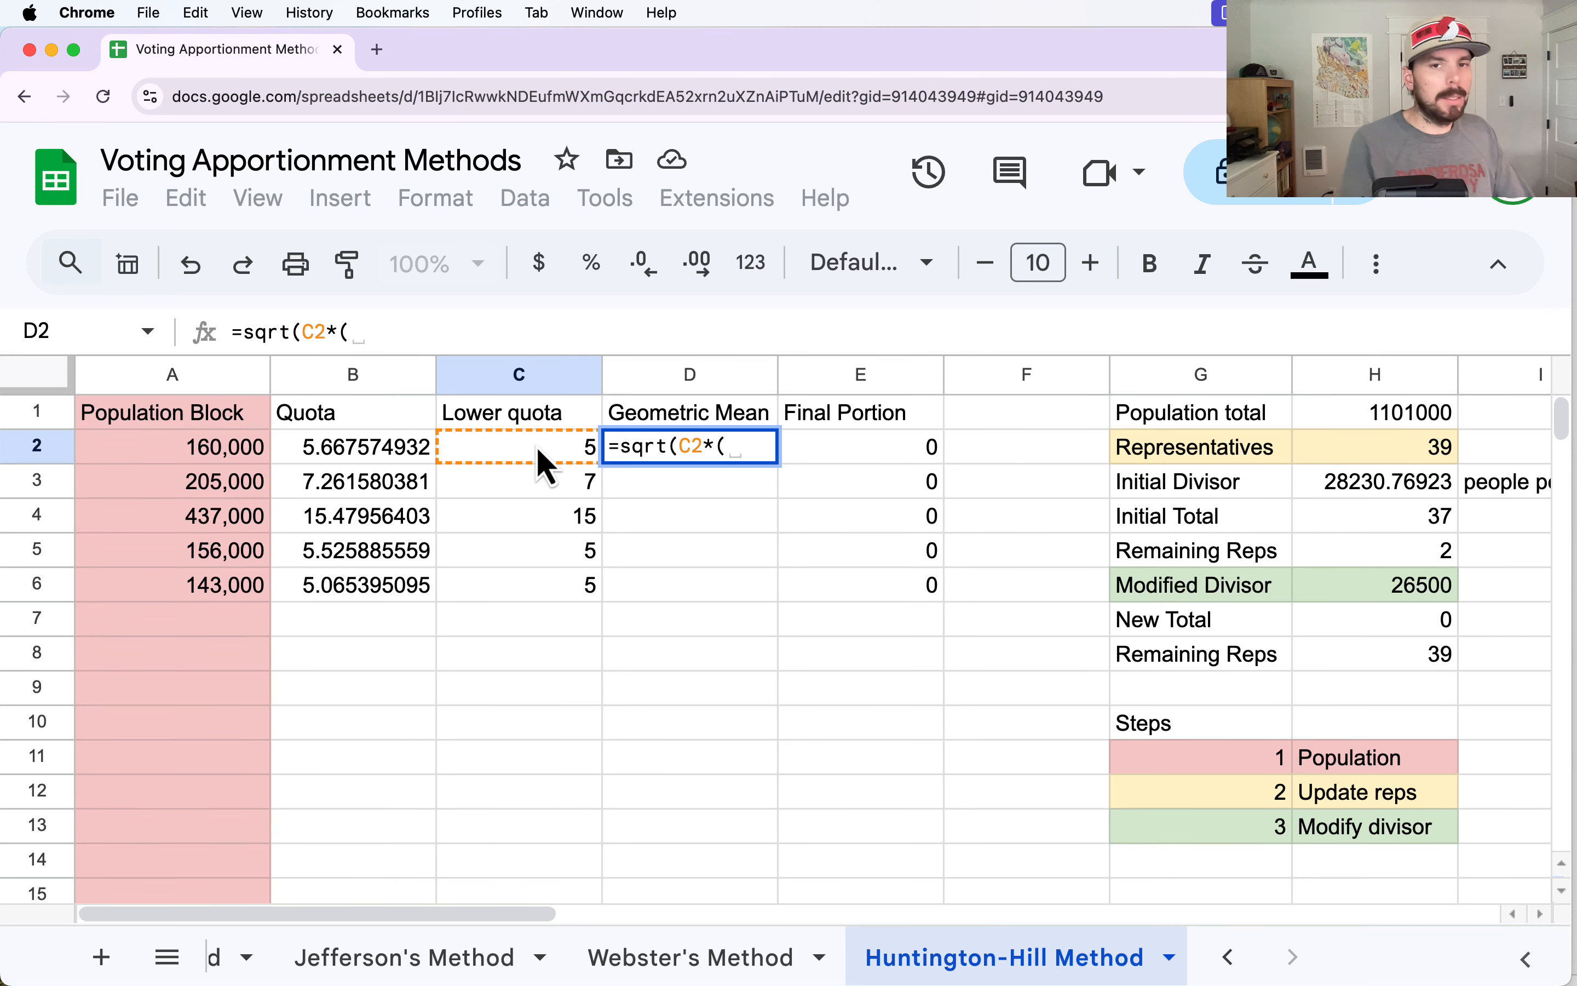
left_click(536, 445)
type("+1)")
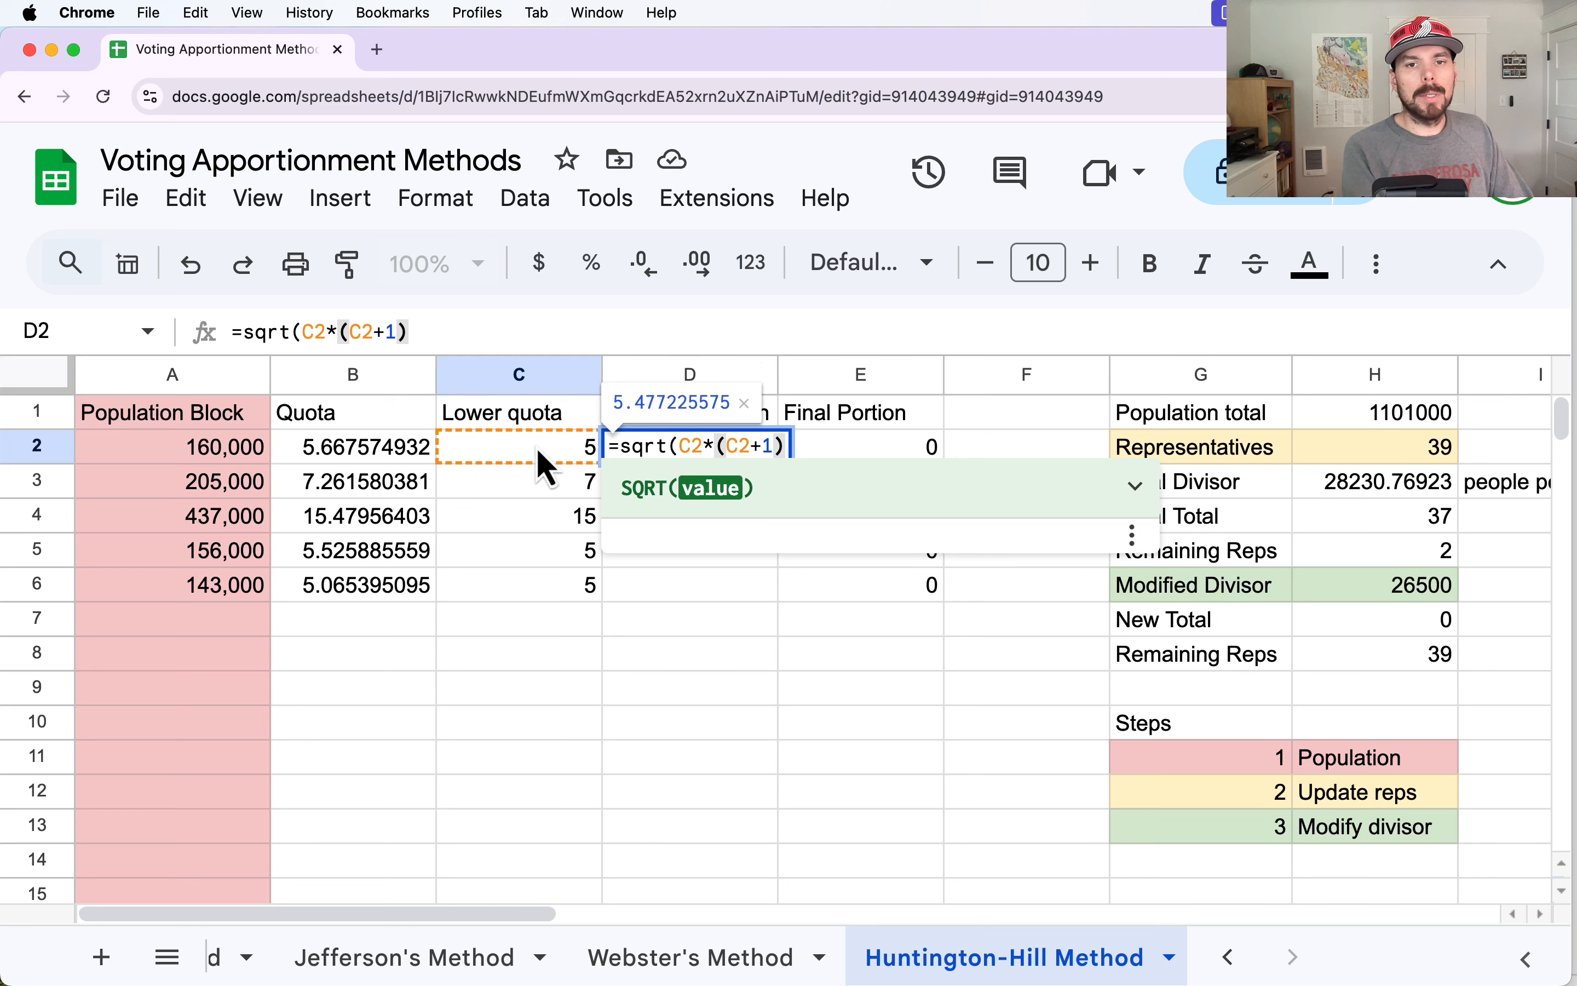
type(")")
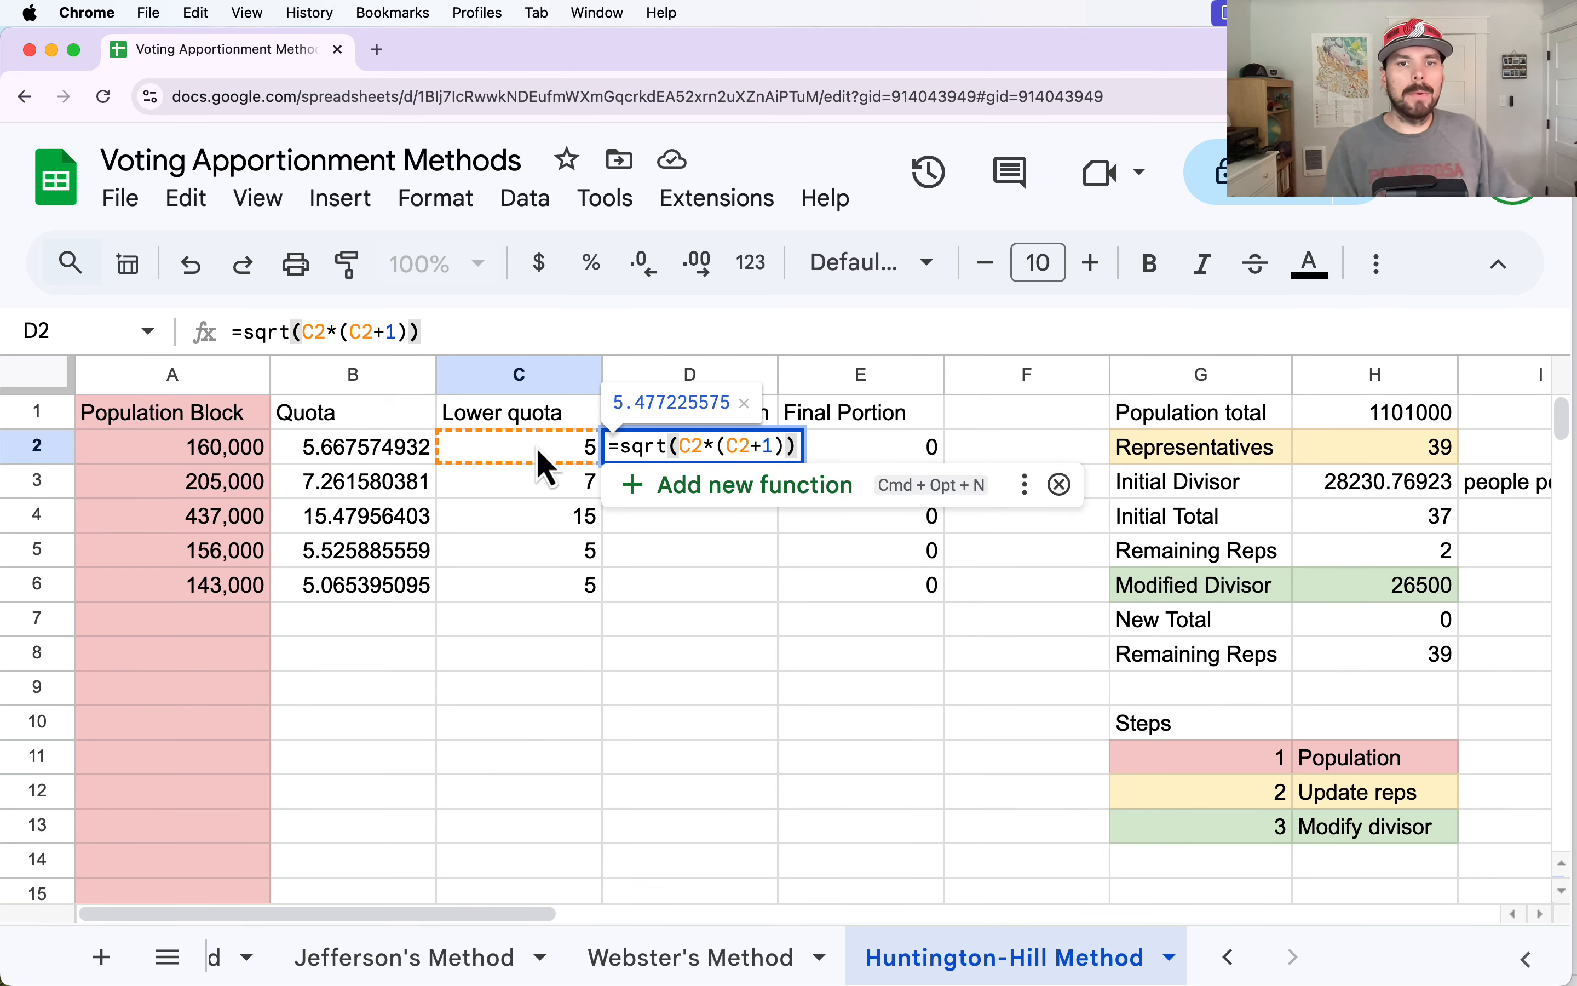
key("Return")
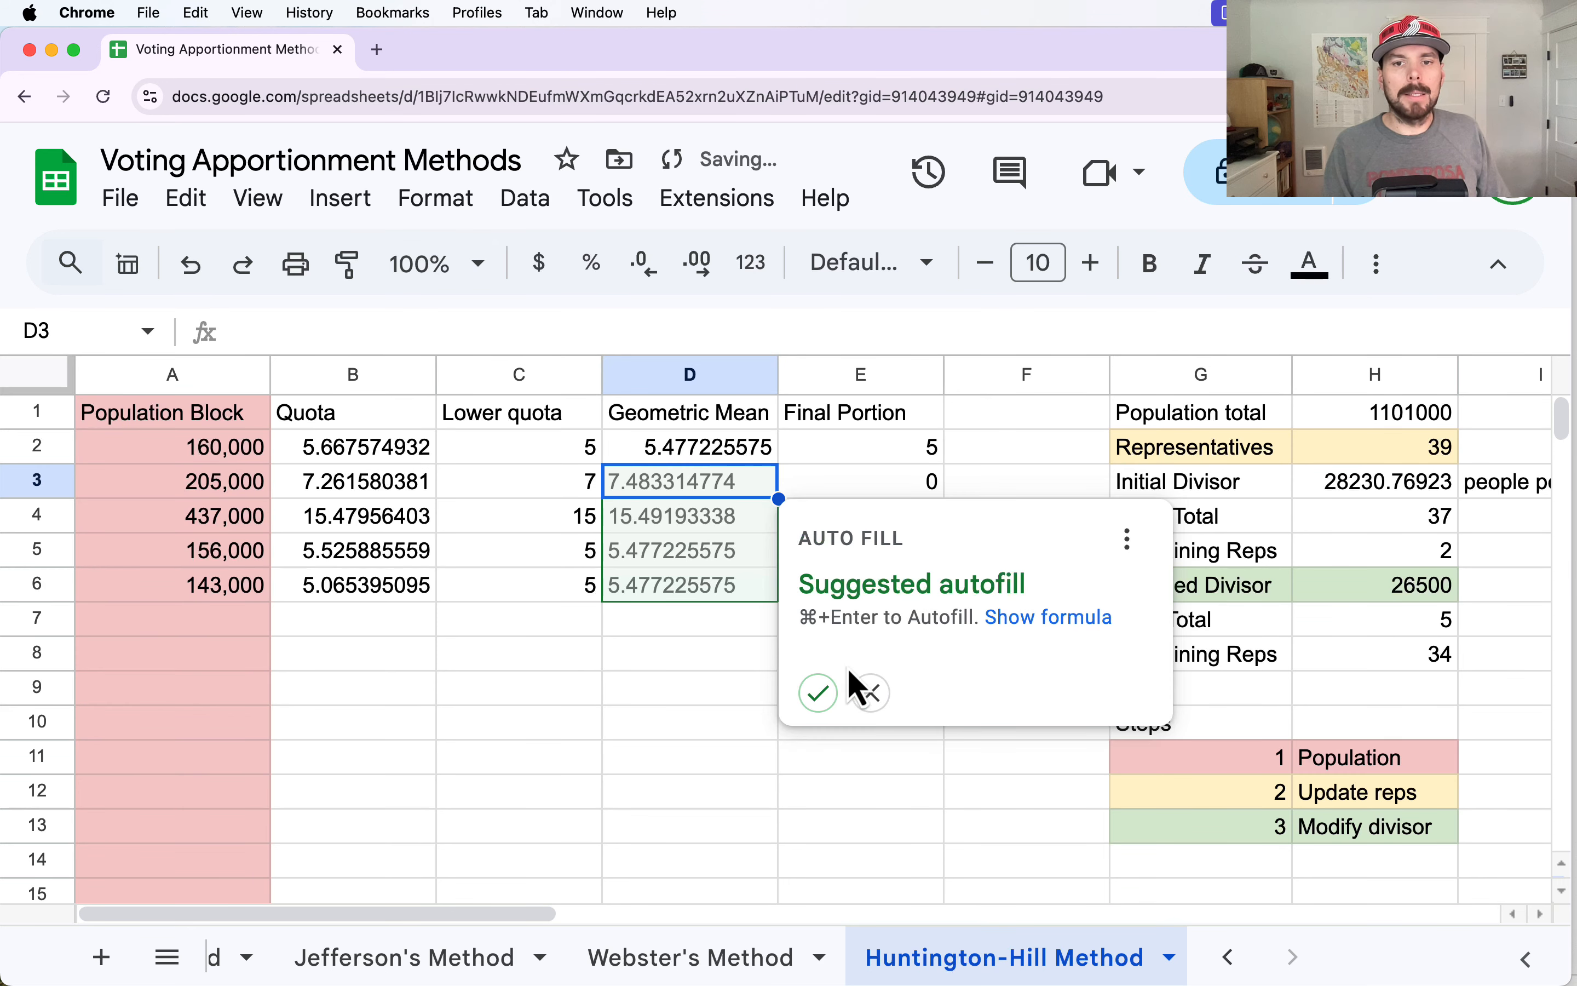
left_click(808, 689)
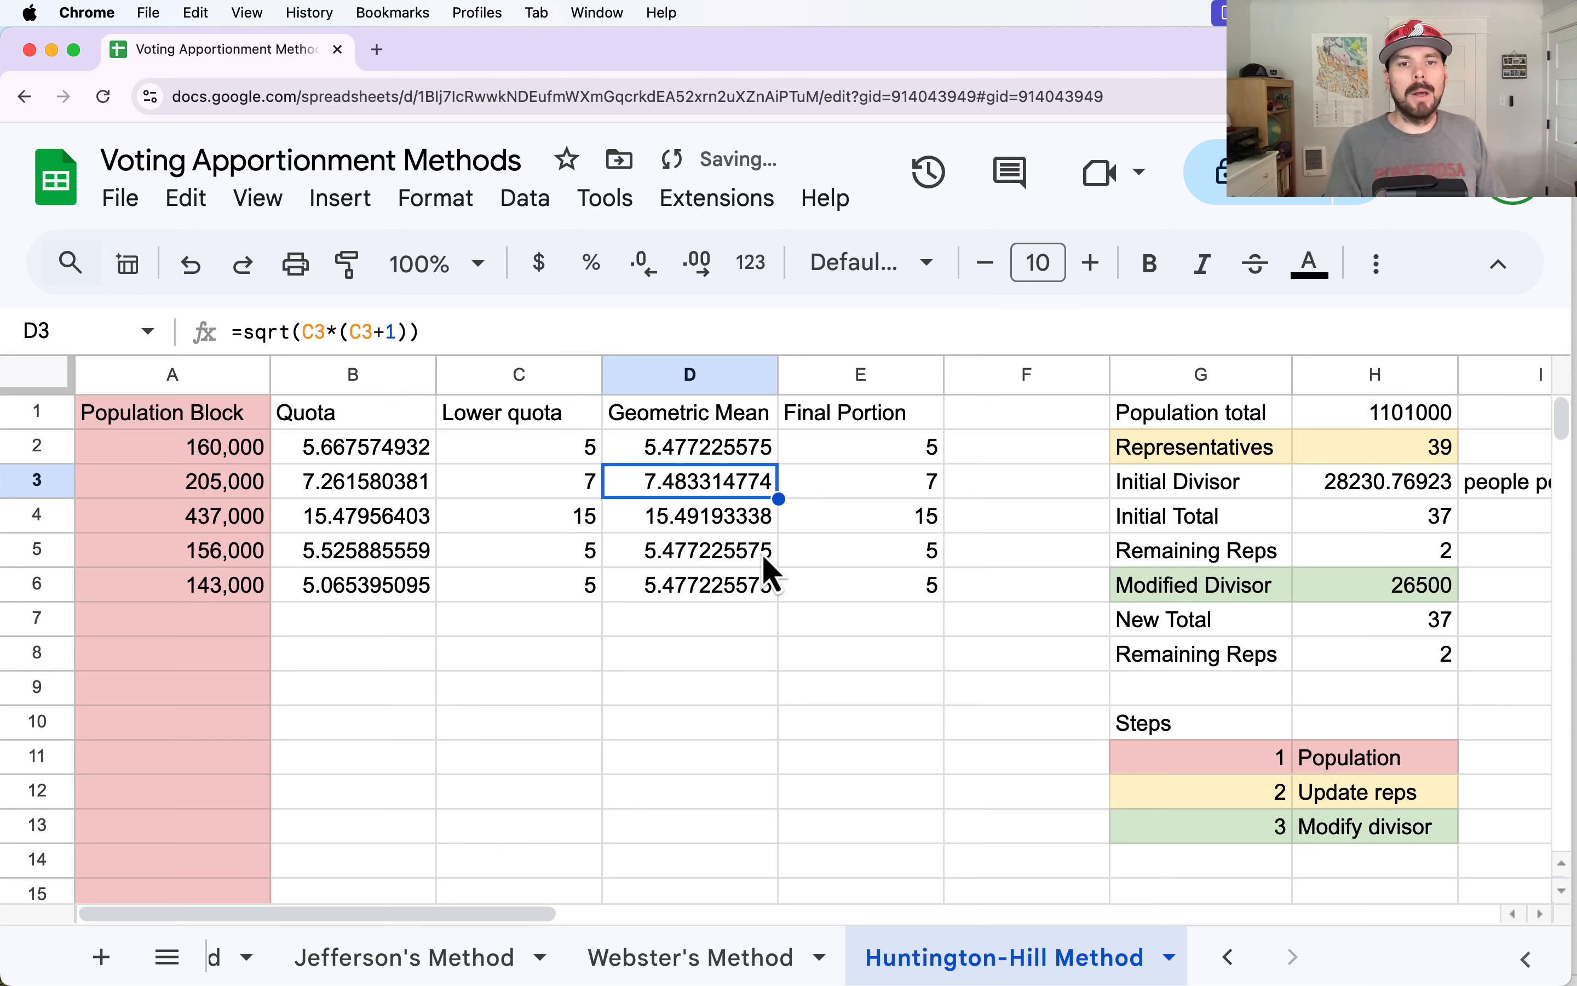
left_click(688, 456)
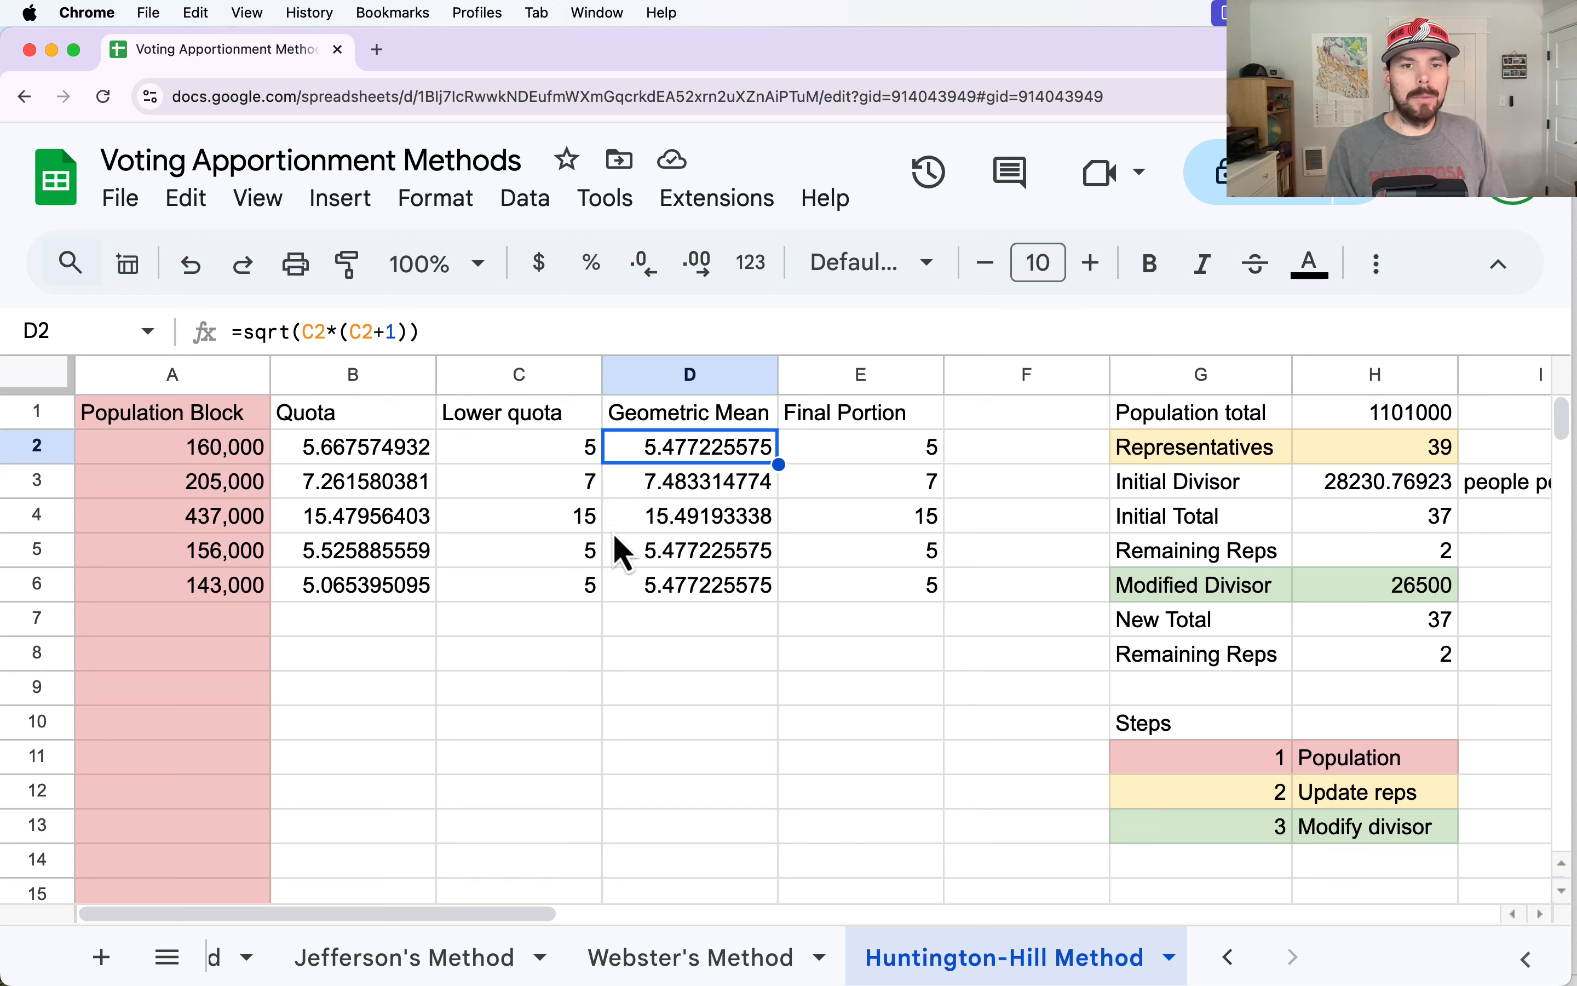
left_click(560, 527)
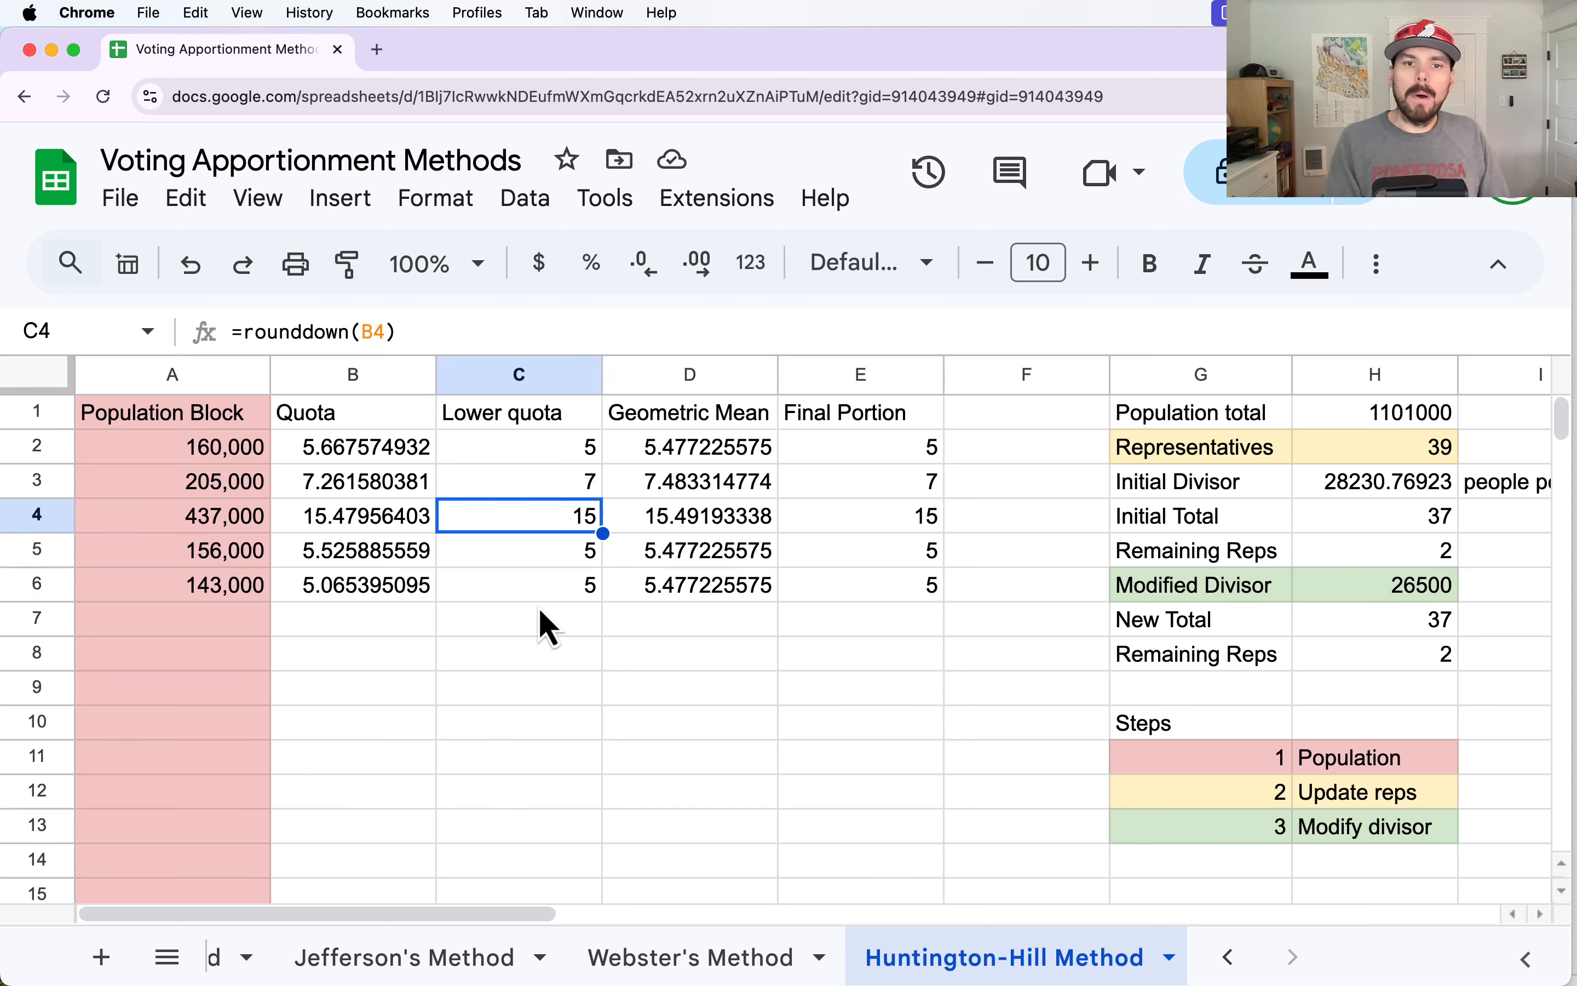
left_click(632, 452)
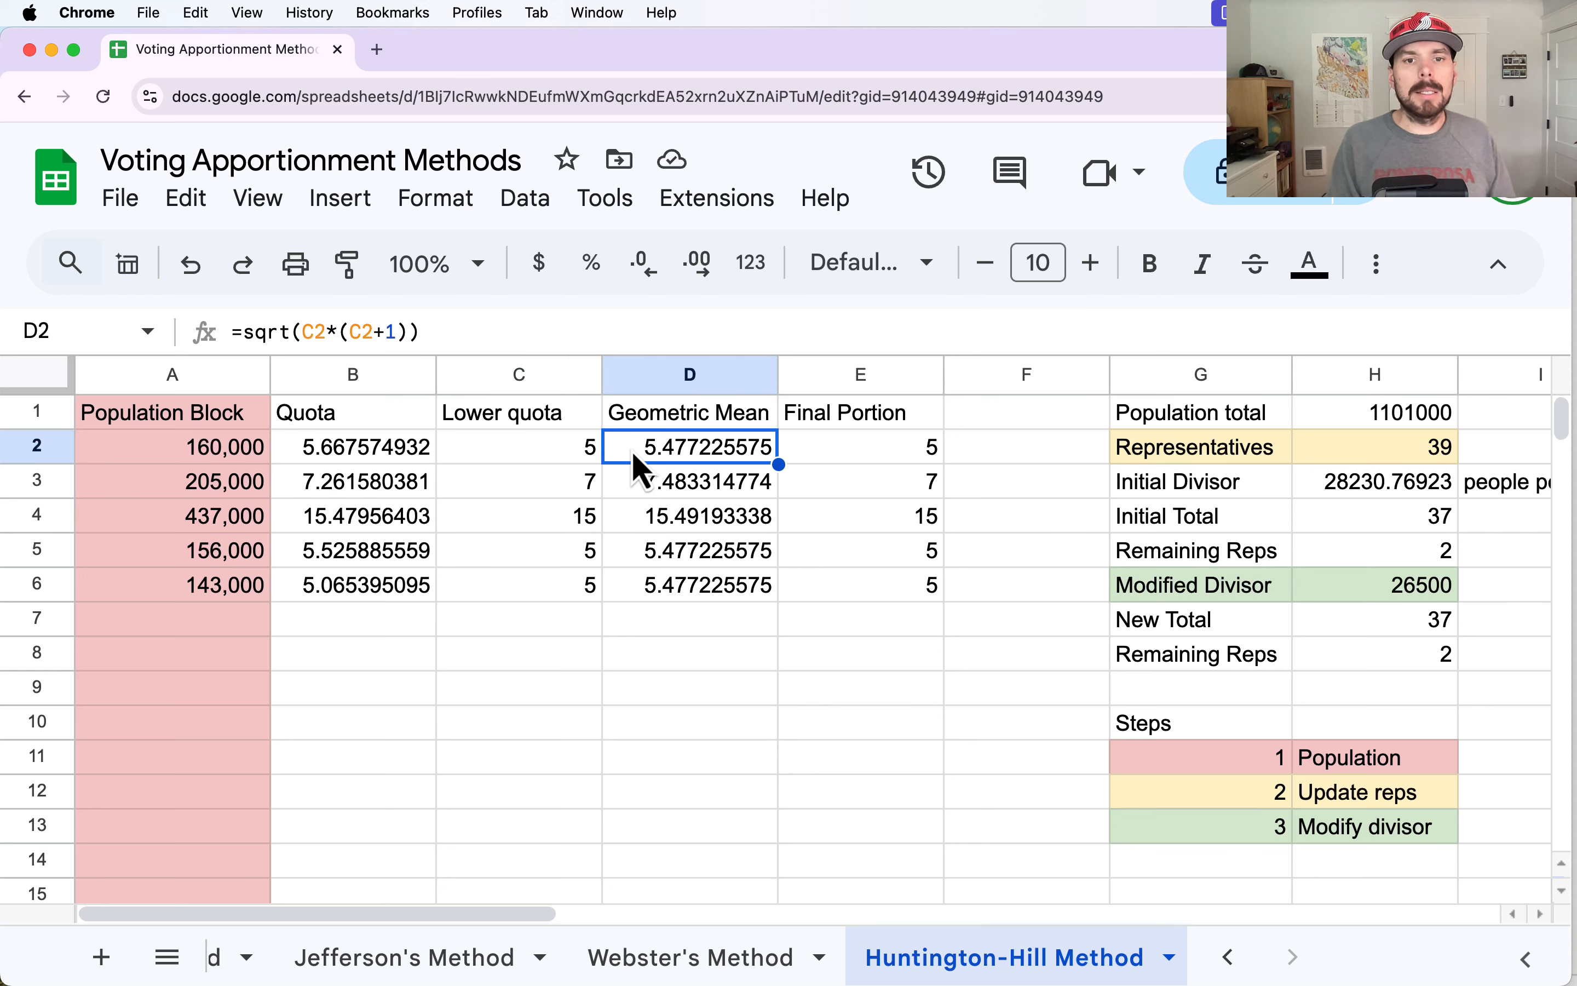
left_click(656, 590)
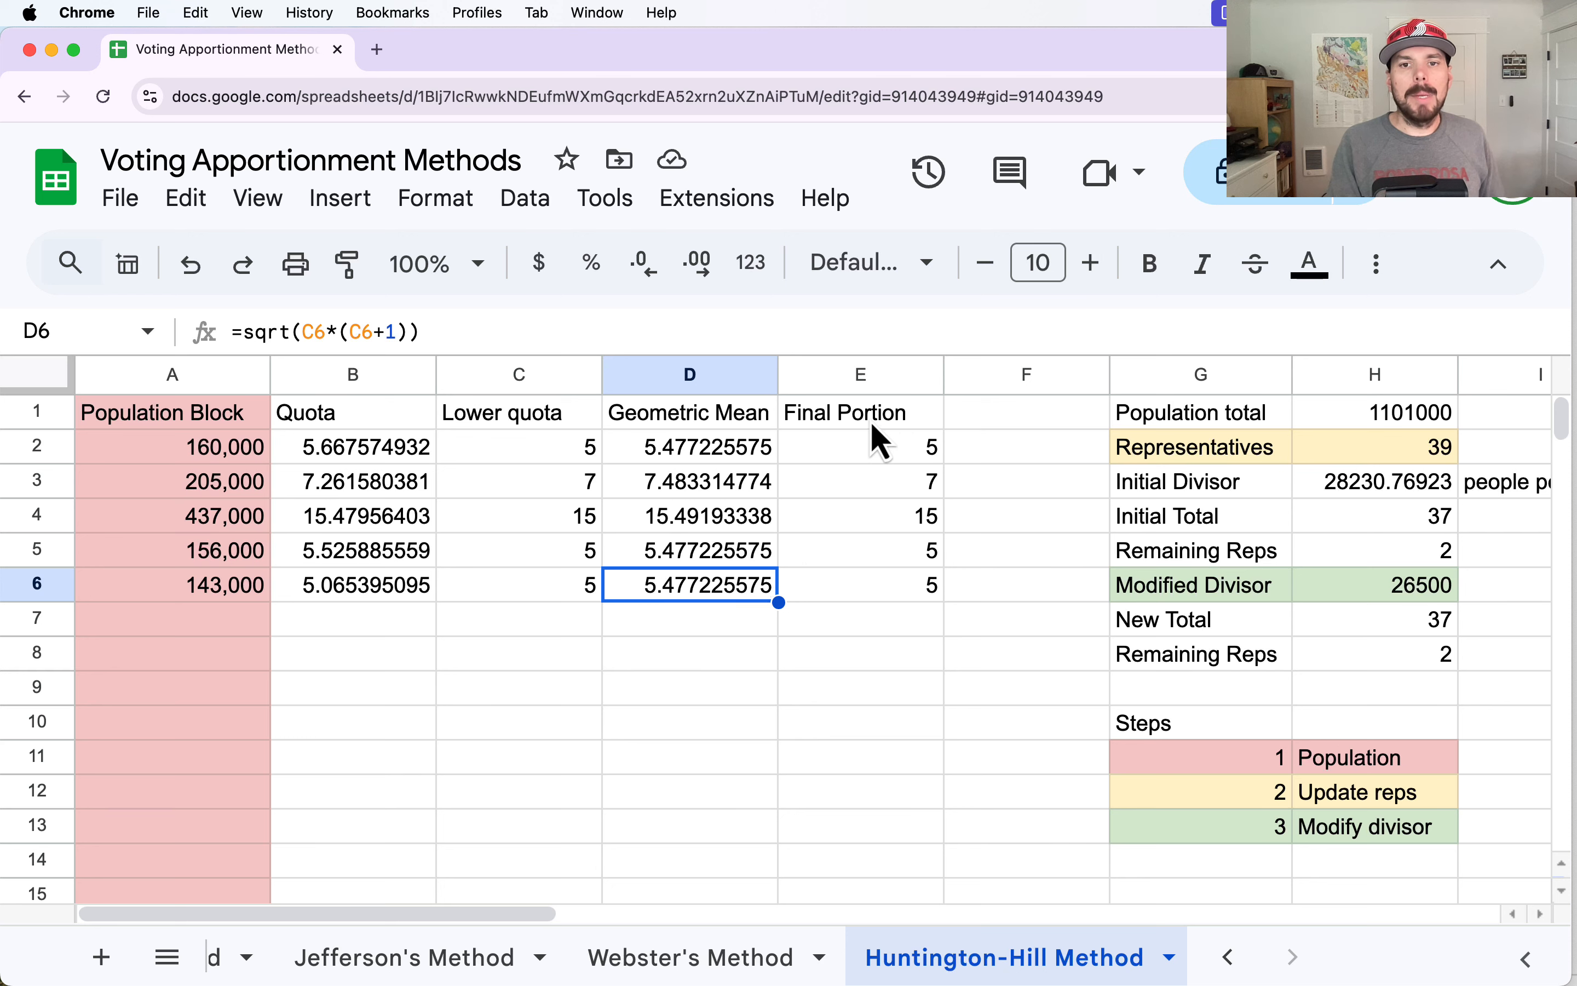
Insert an empty column between Geometric Mean and Final Portion.
left_click_drag(877, 414, 905, 609)
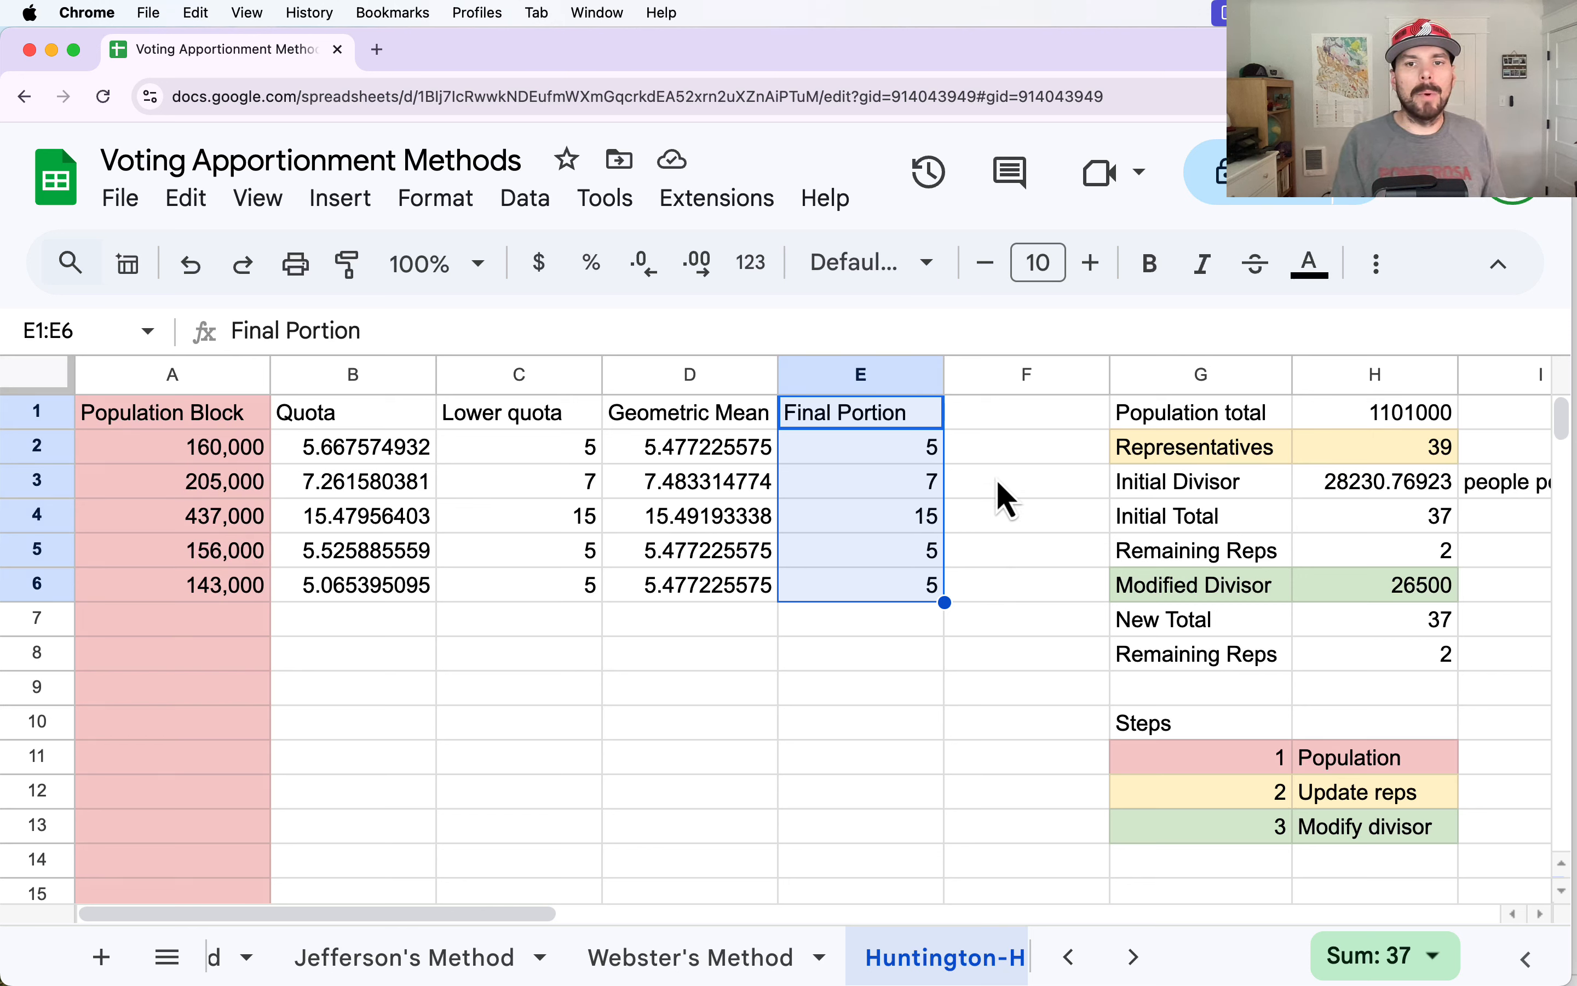
left_click(865, 379)
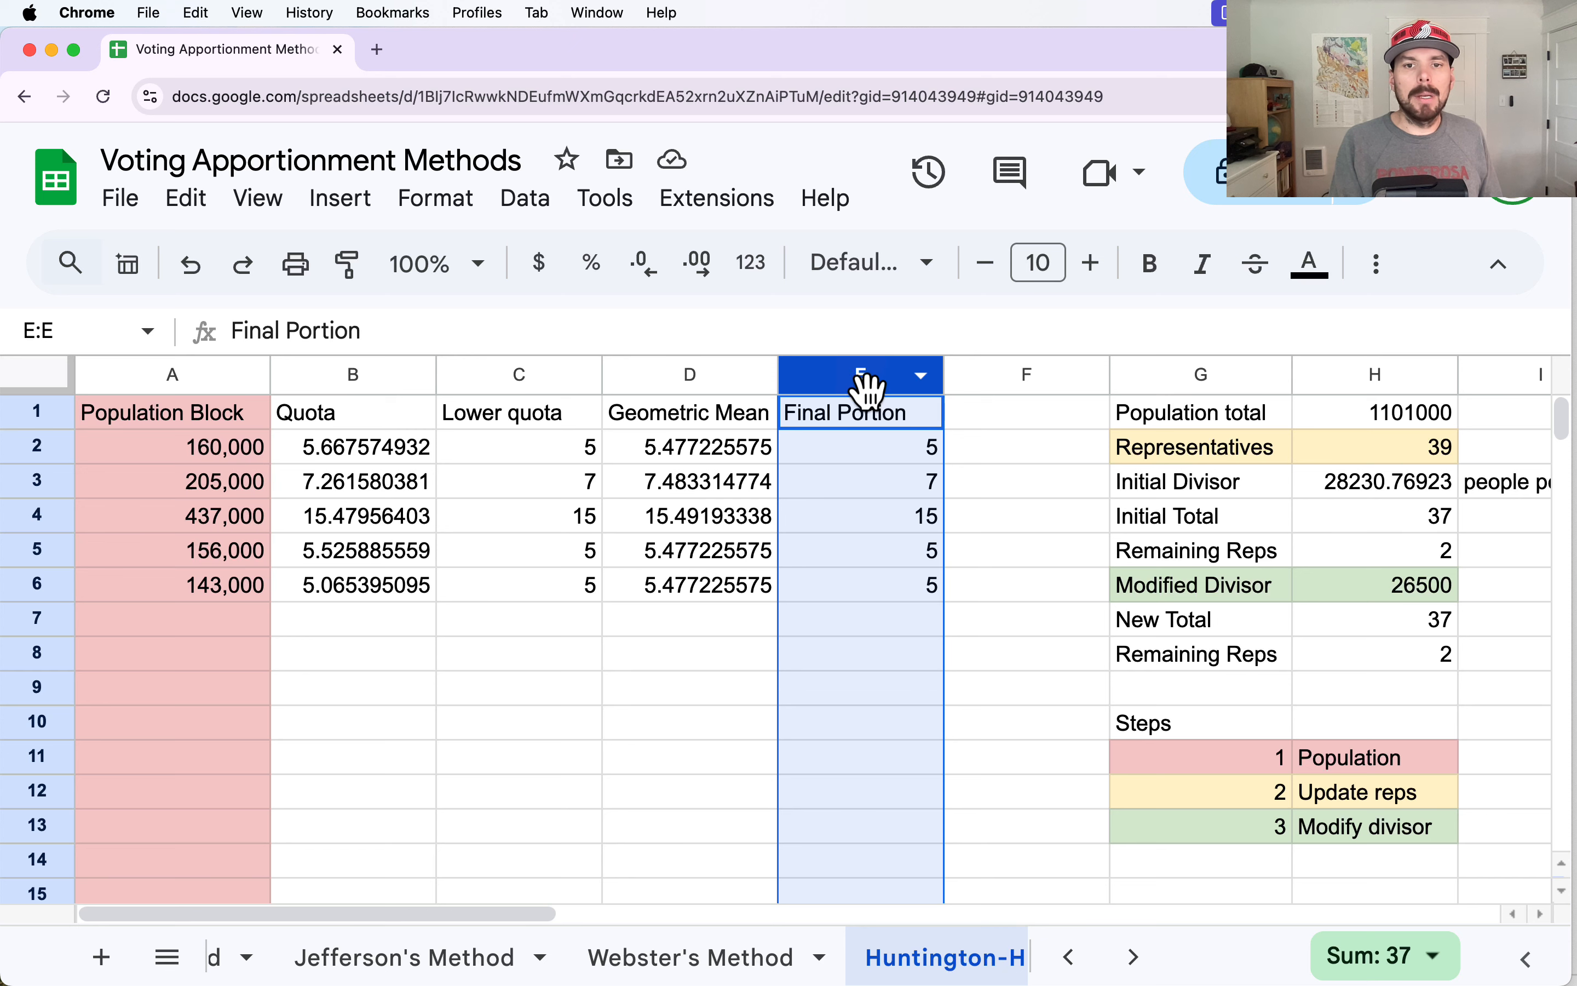
right_click(860, 378)
left_click(971, 528)
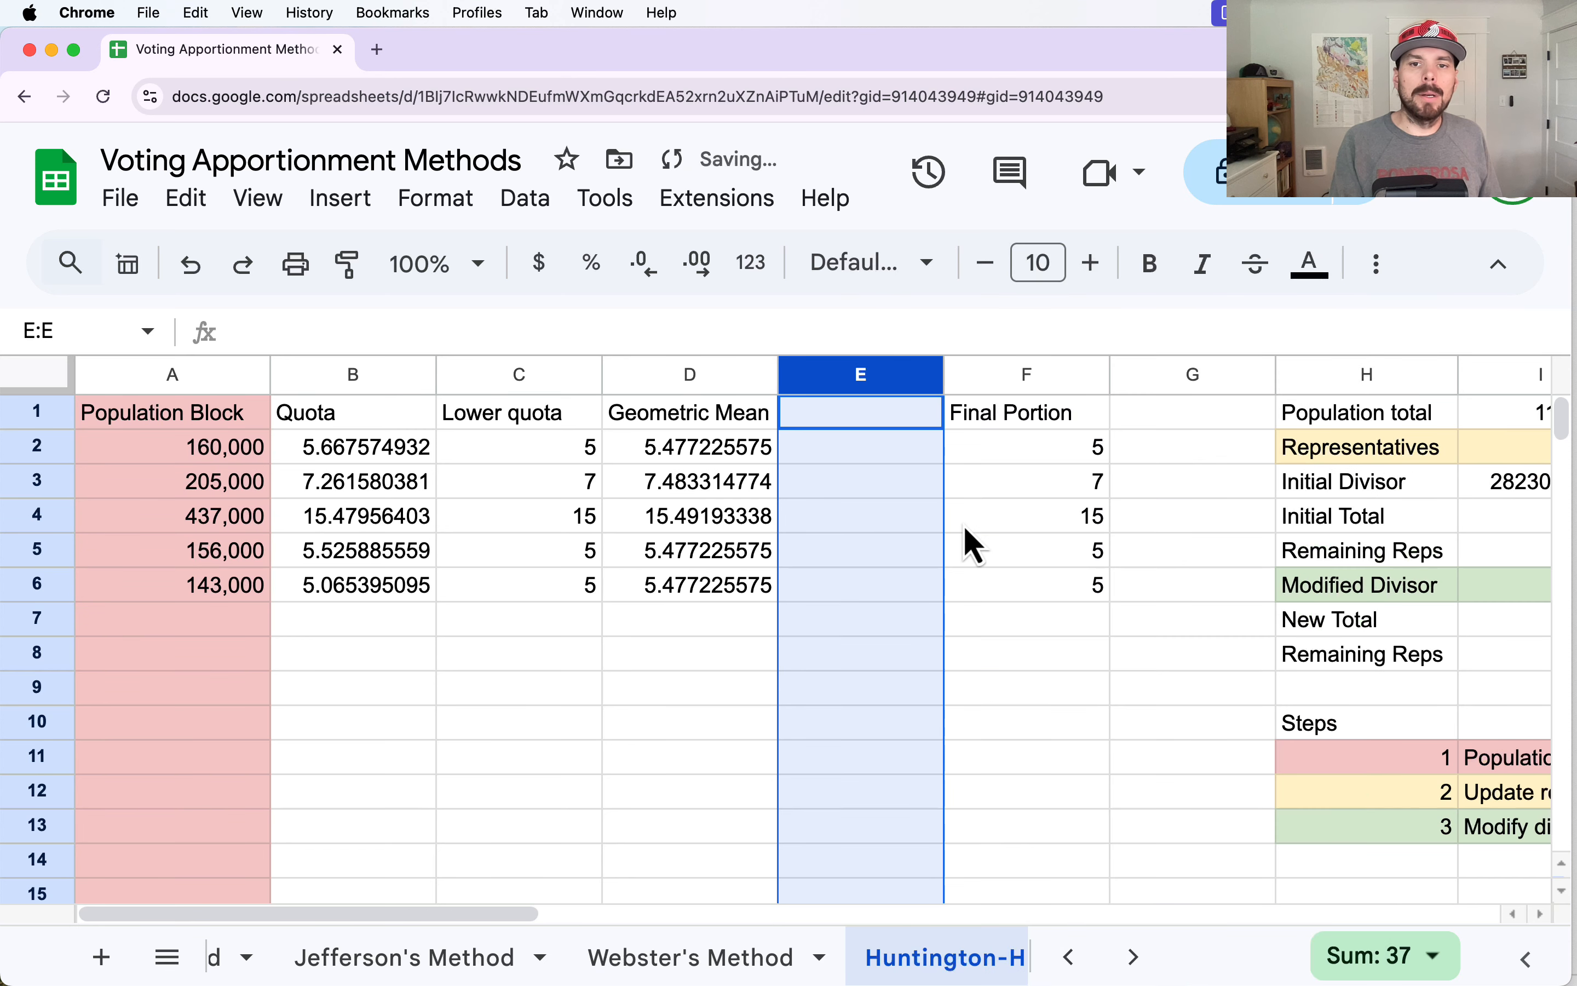
Enter the header "Initial Portion" in E1 of the new empty column.
left_click_drag(1013, 456, 1030, 603)
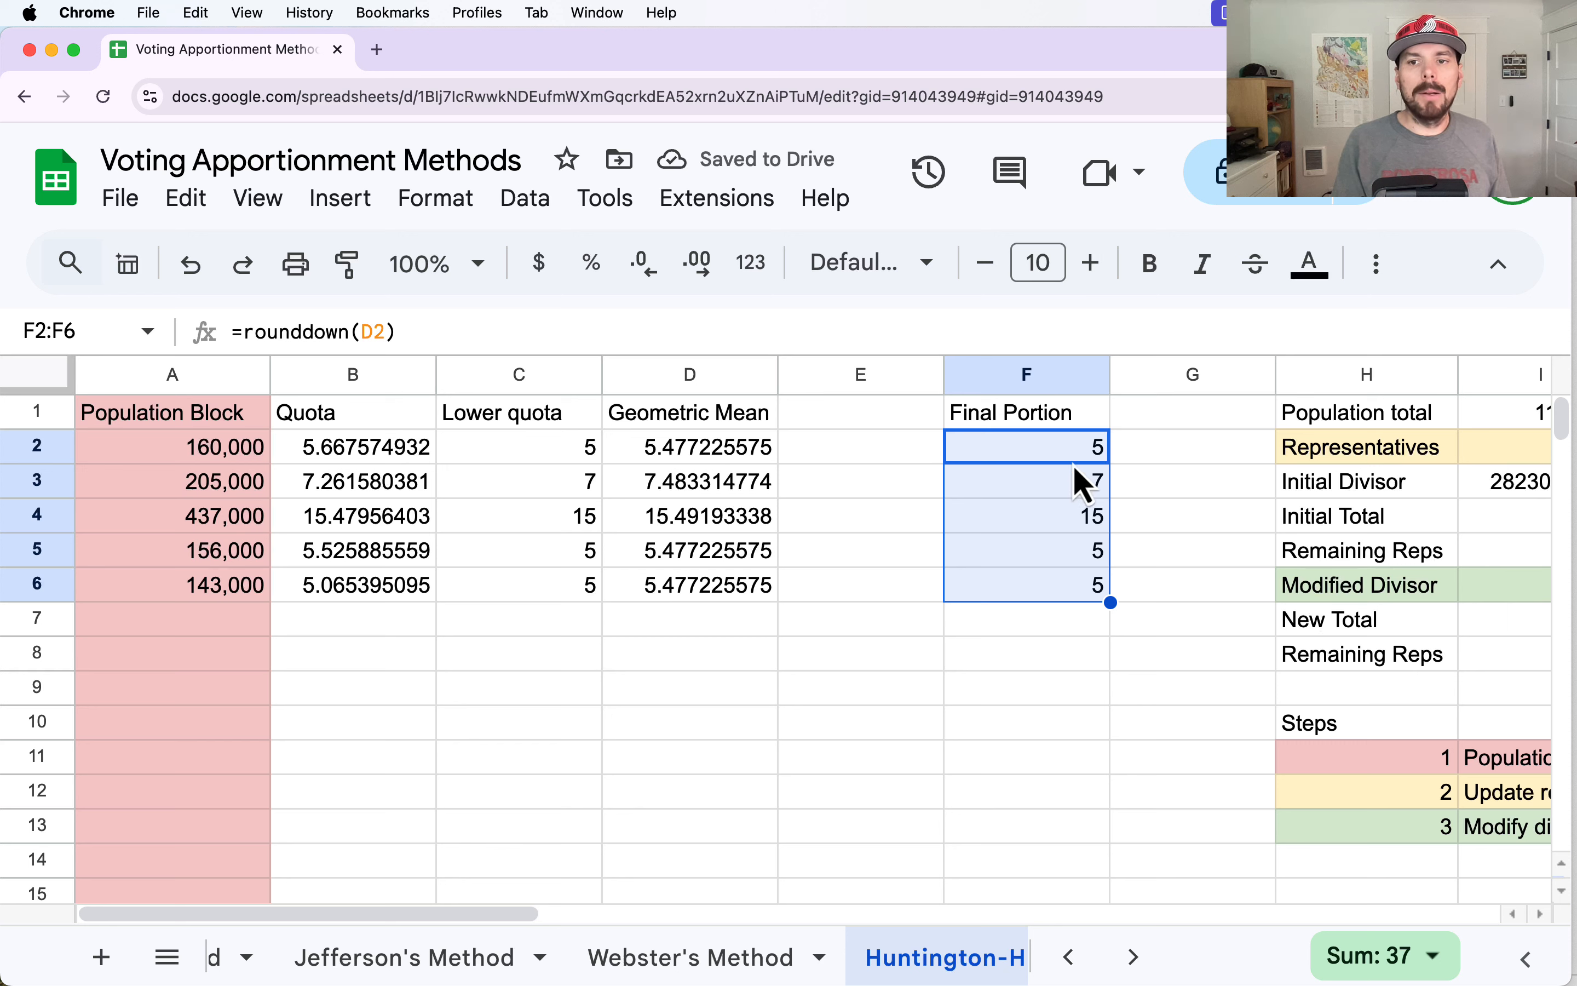
left_click(874, 405)
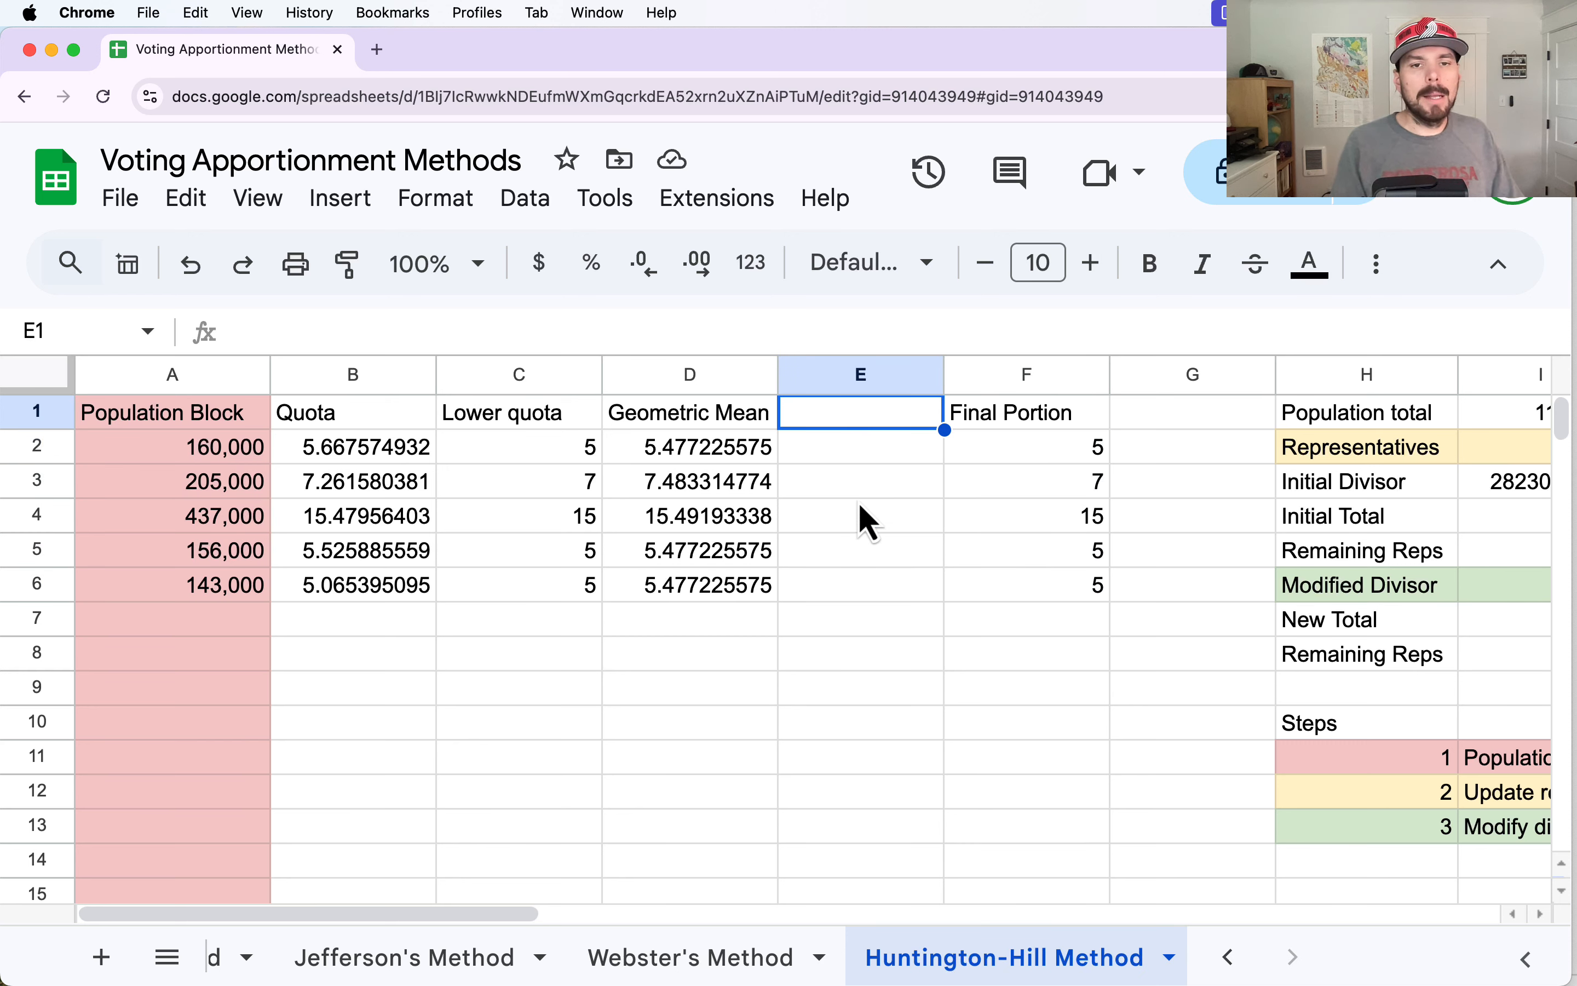
type("Initial ")
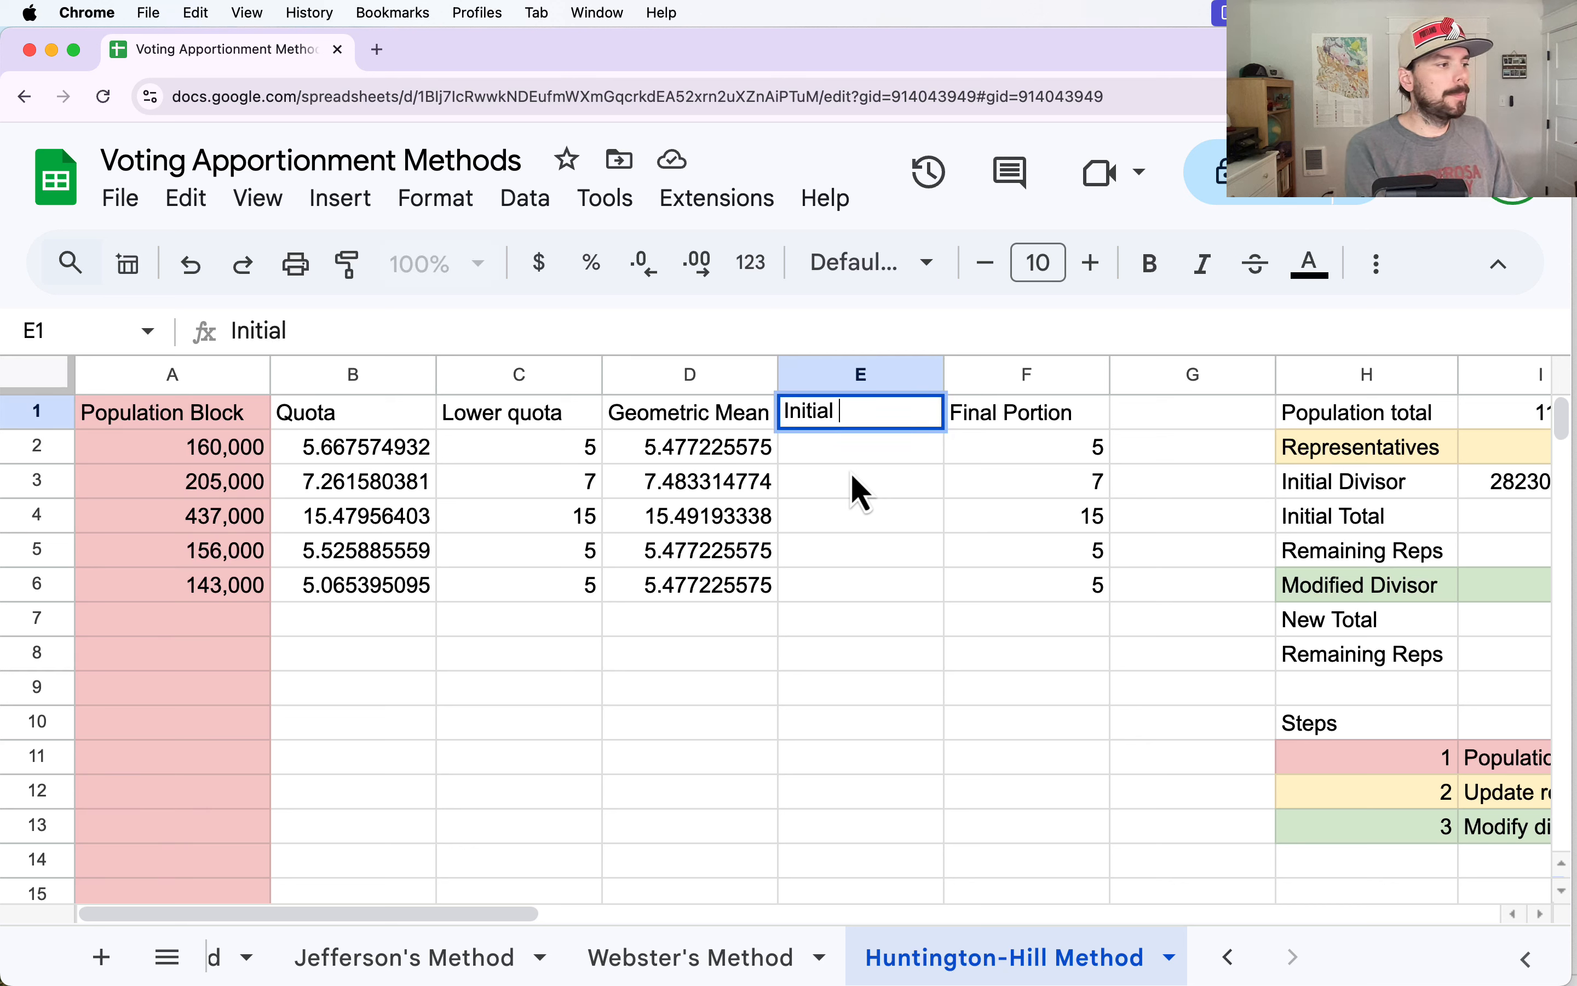
type("portion")
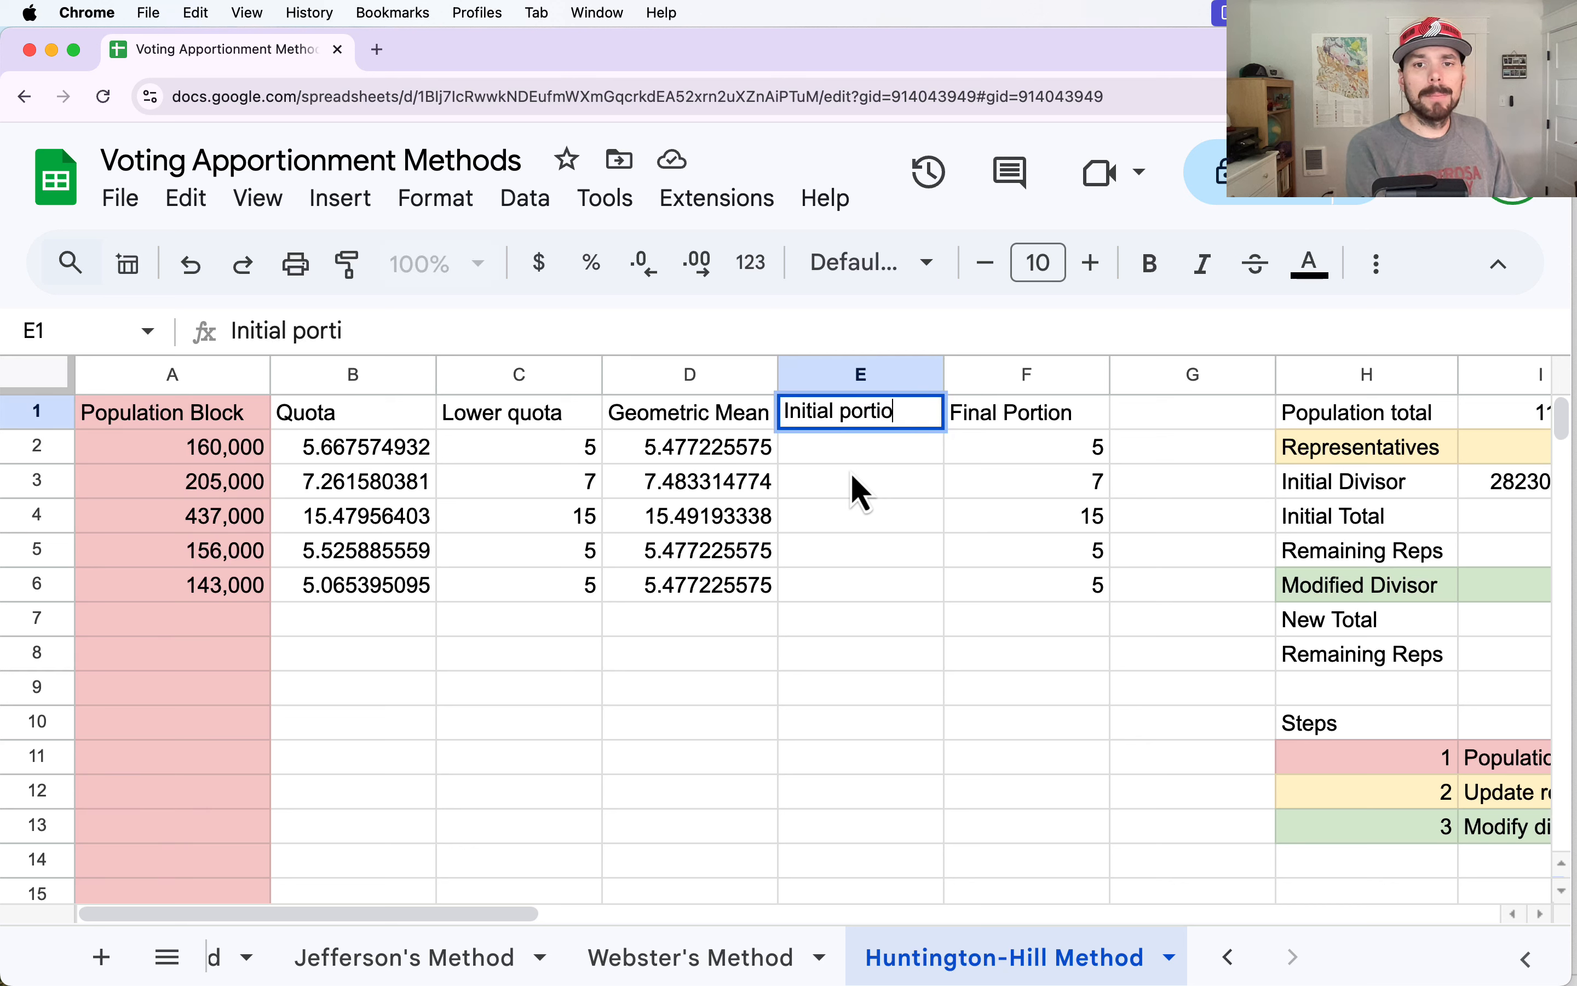
key("BackSpace")
key("BackSpace")
key("BackSpace")
key("BackSpace")
key("BackSpace")
key("BackSpace")
key("BackSpace")
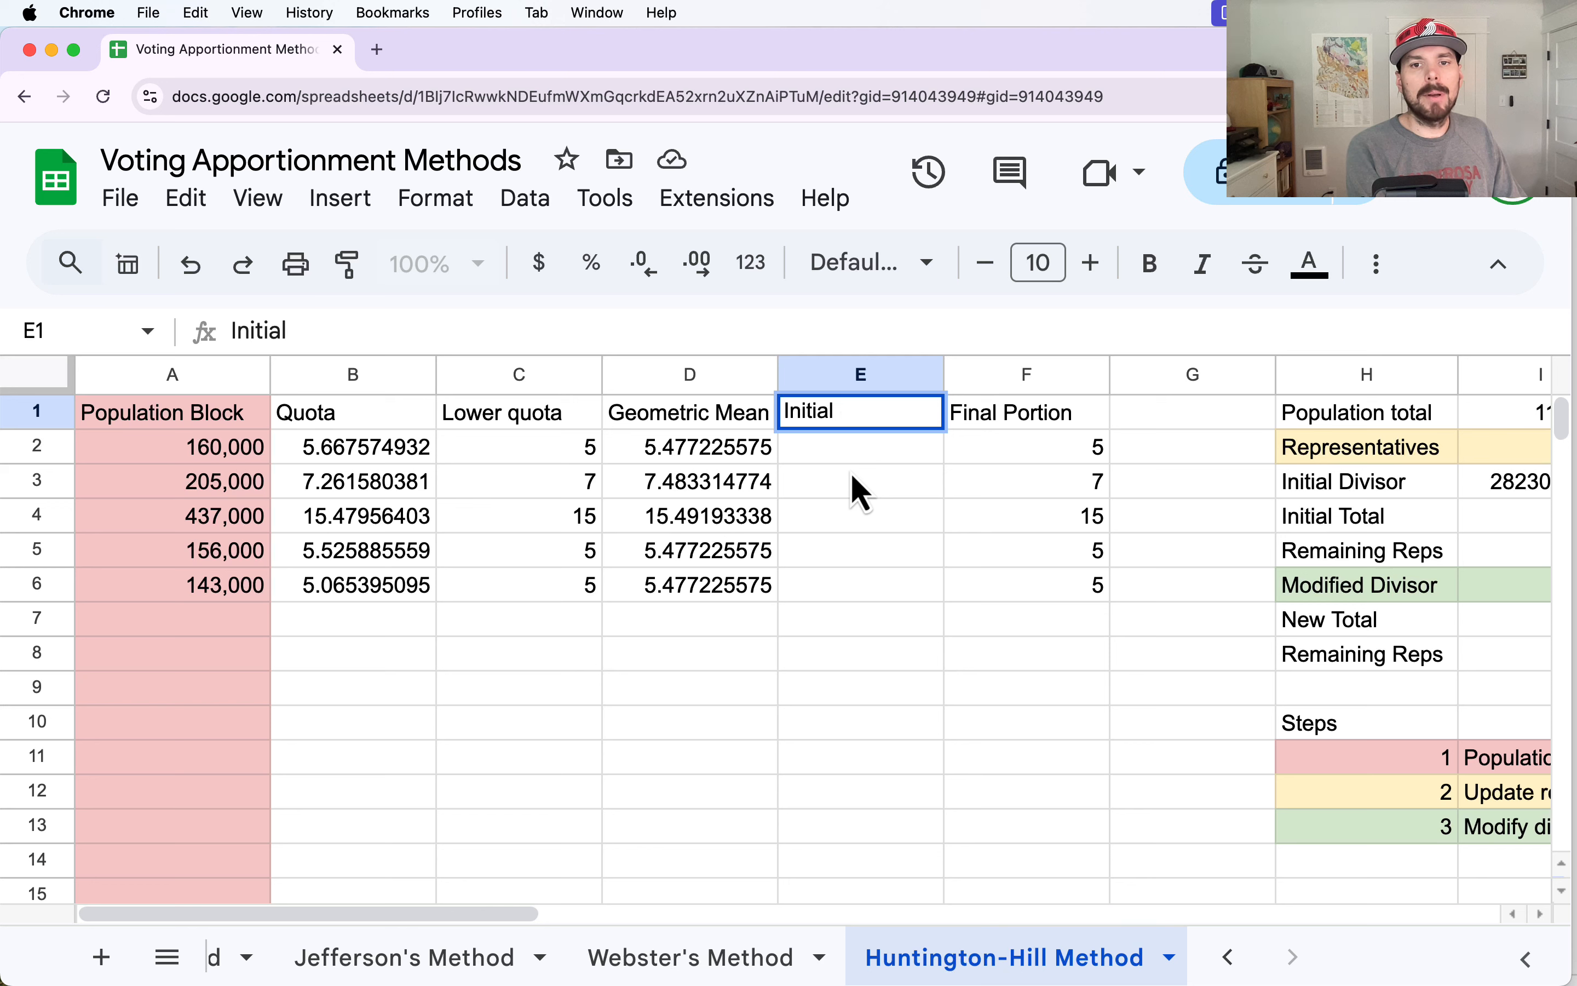
type("Portion")
key("Return")
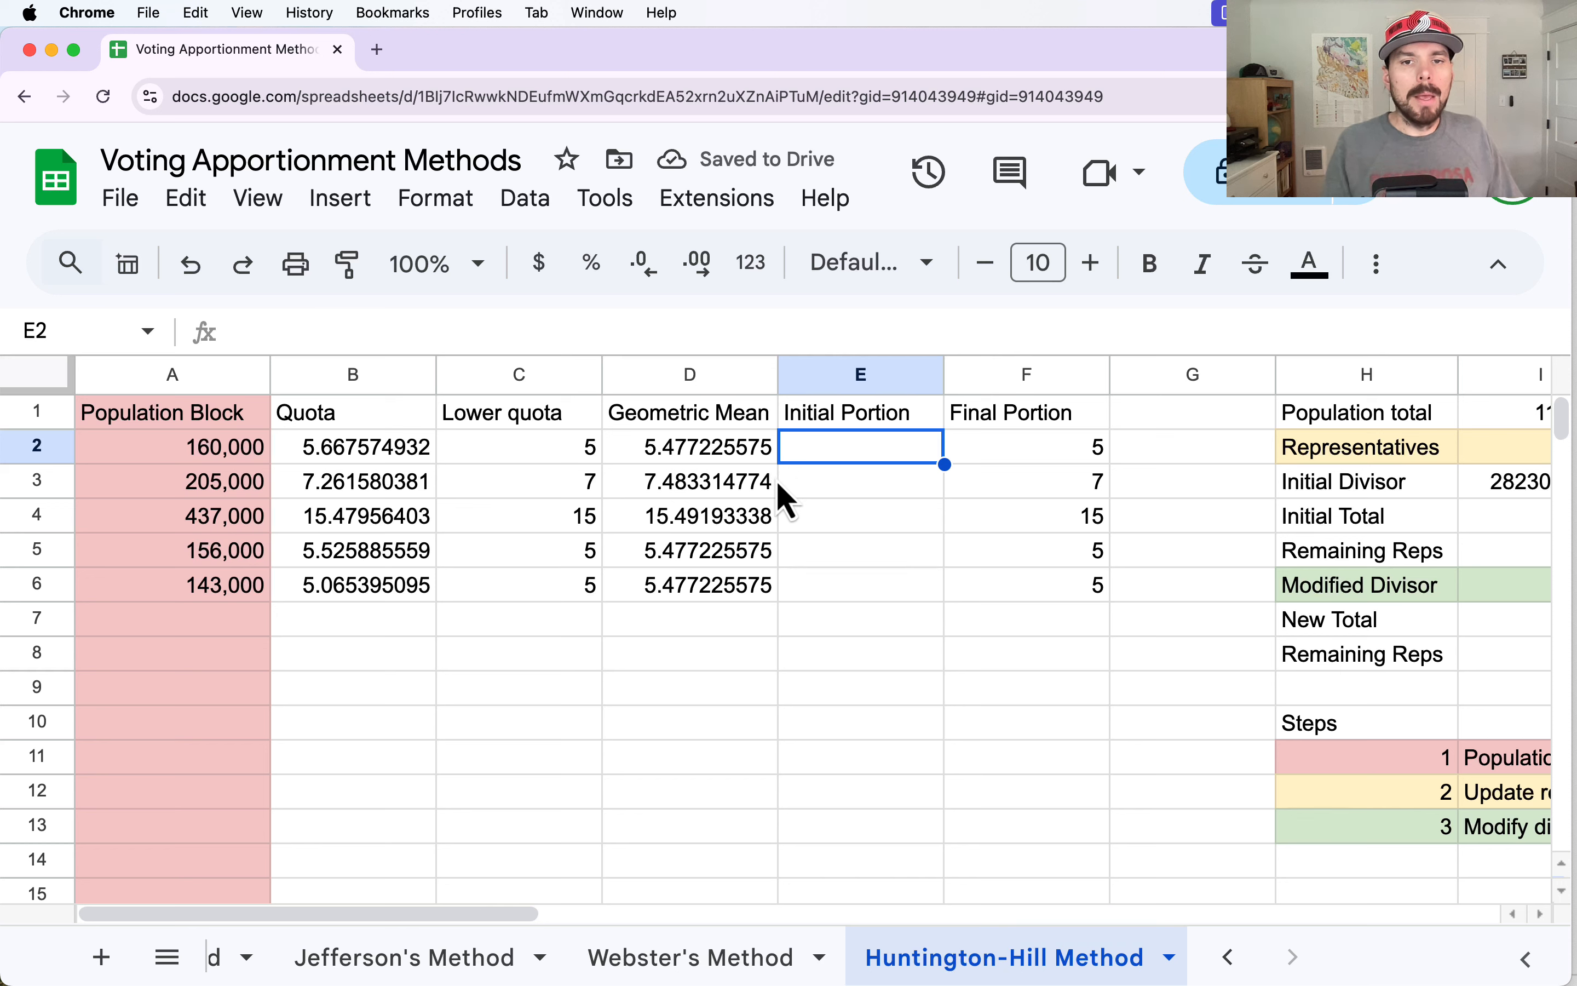
Enter =if(B2<D2,rounddown(B2),roundup(B2)) in E2 and accept the suggested autofill for E3:E6.
type("=")
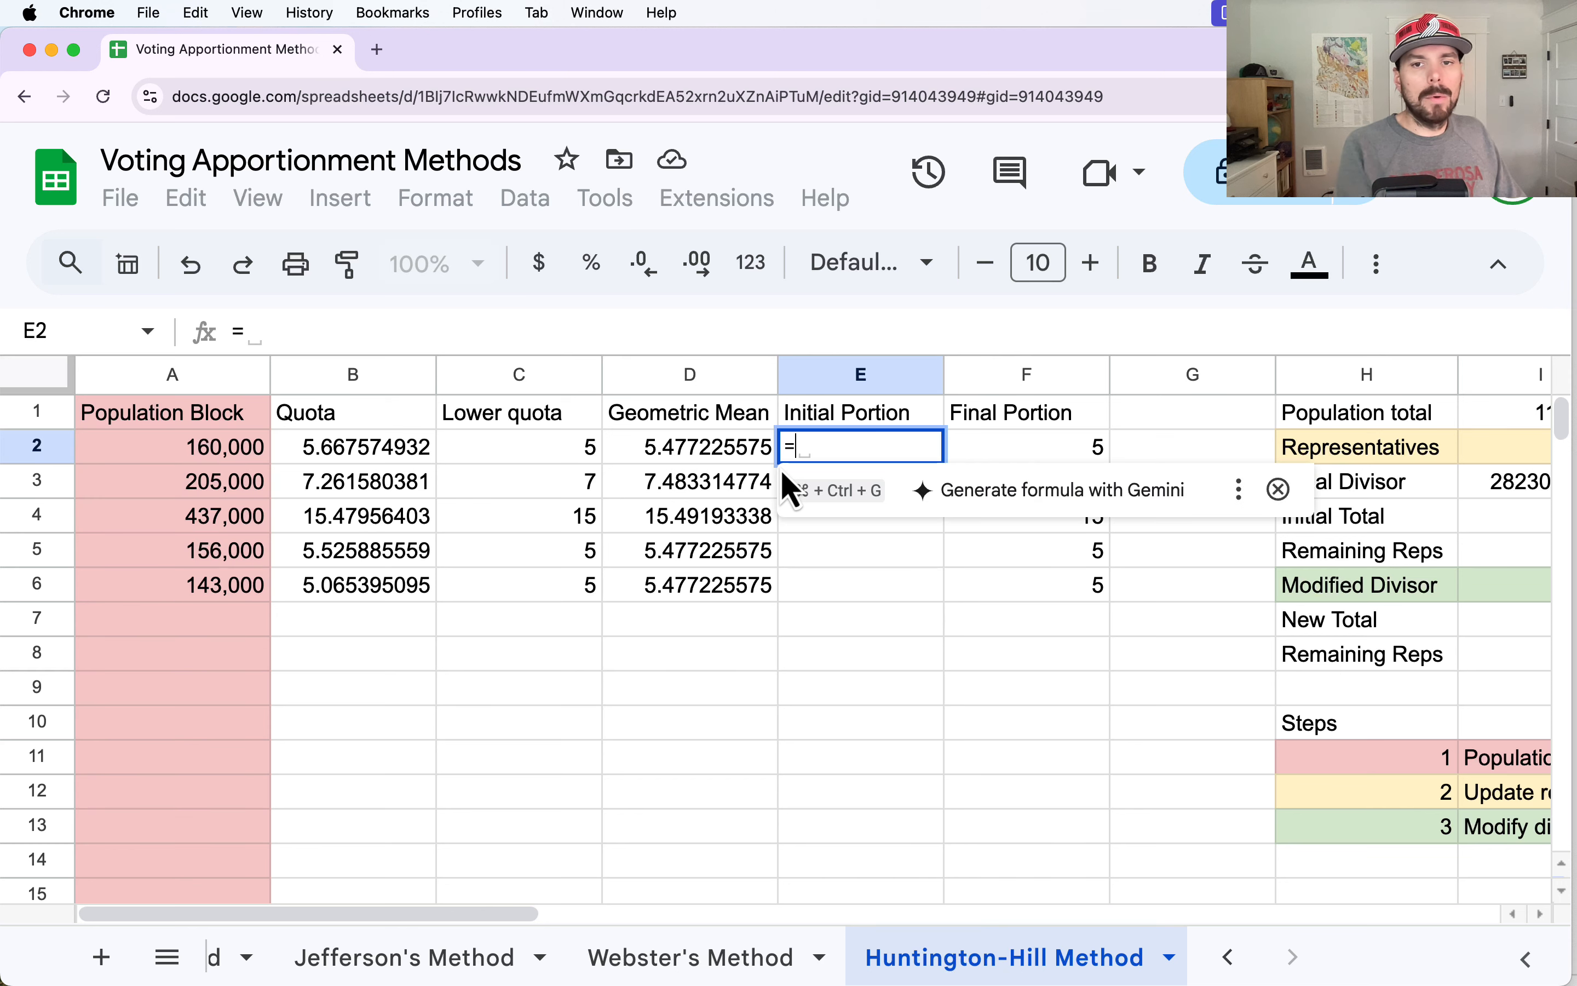
type("if(")
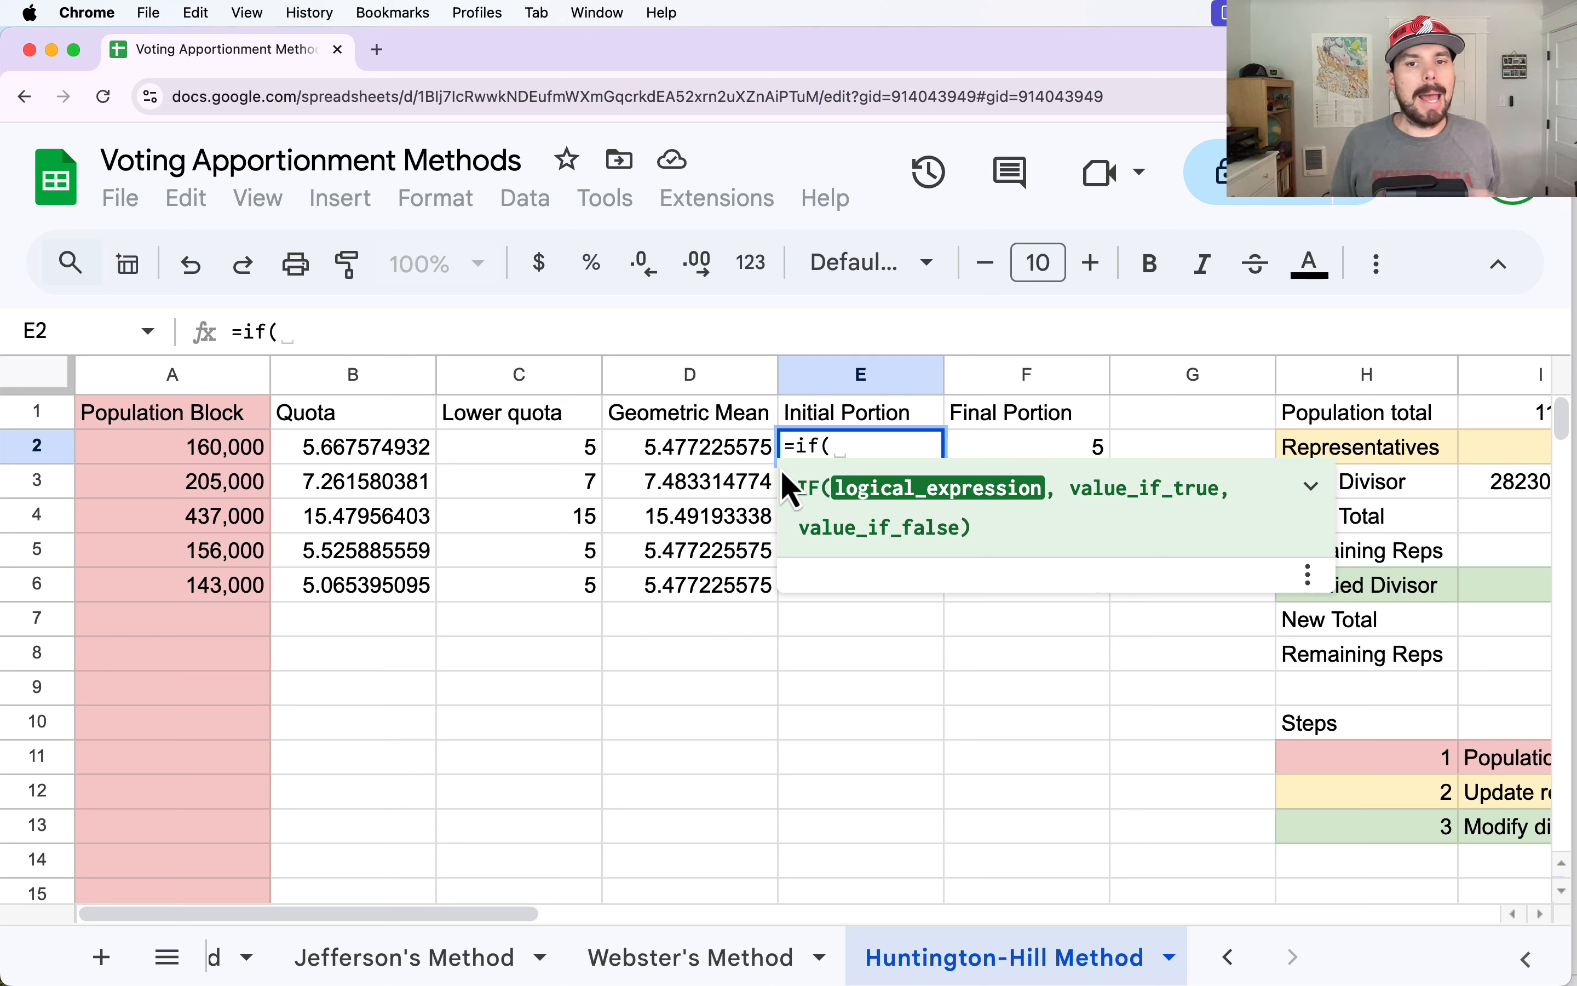
left_click(357, 452)
type("<")
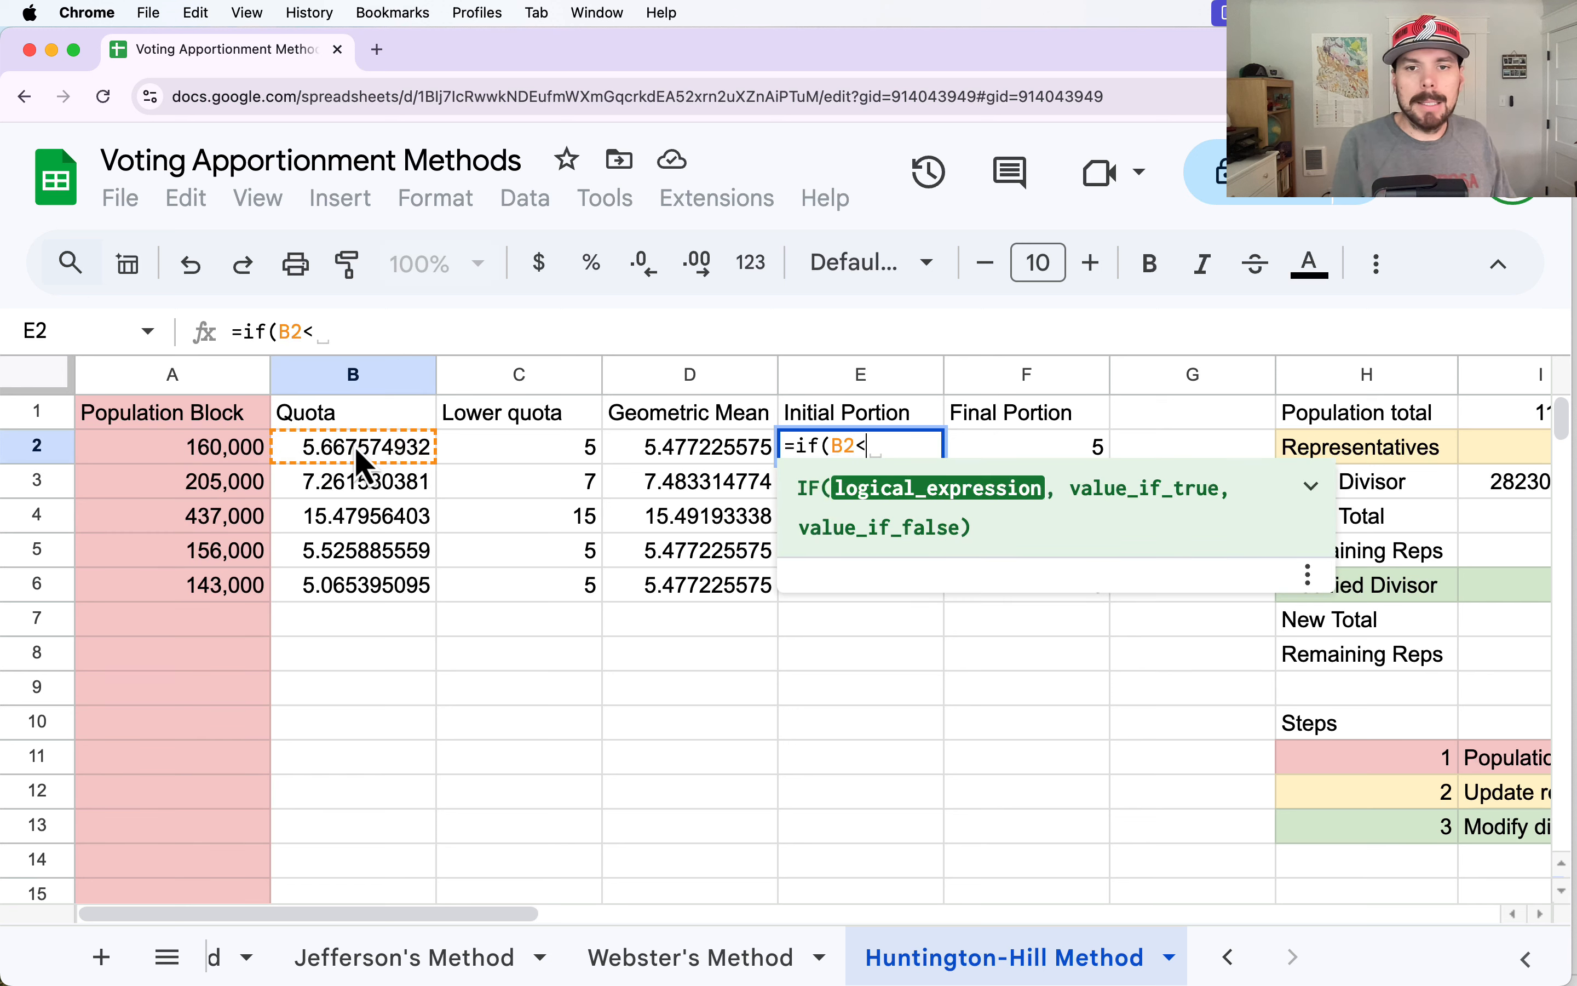
left_click(716, 450)
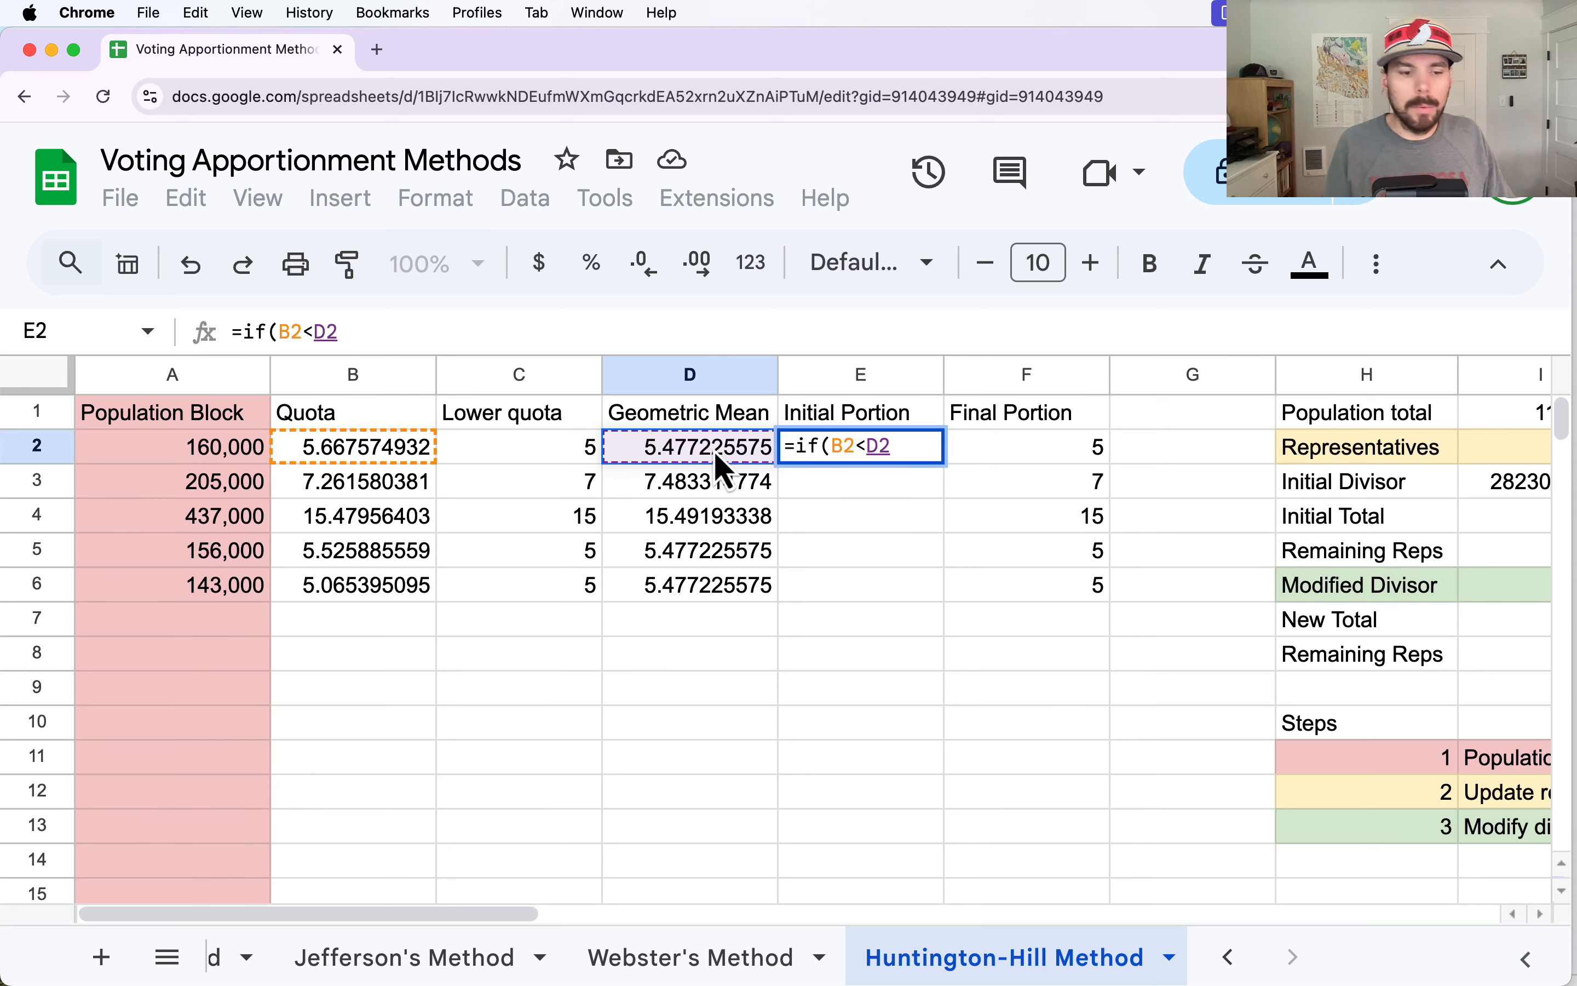
type(",")
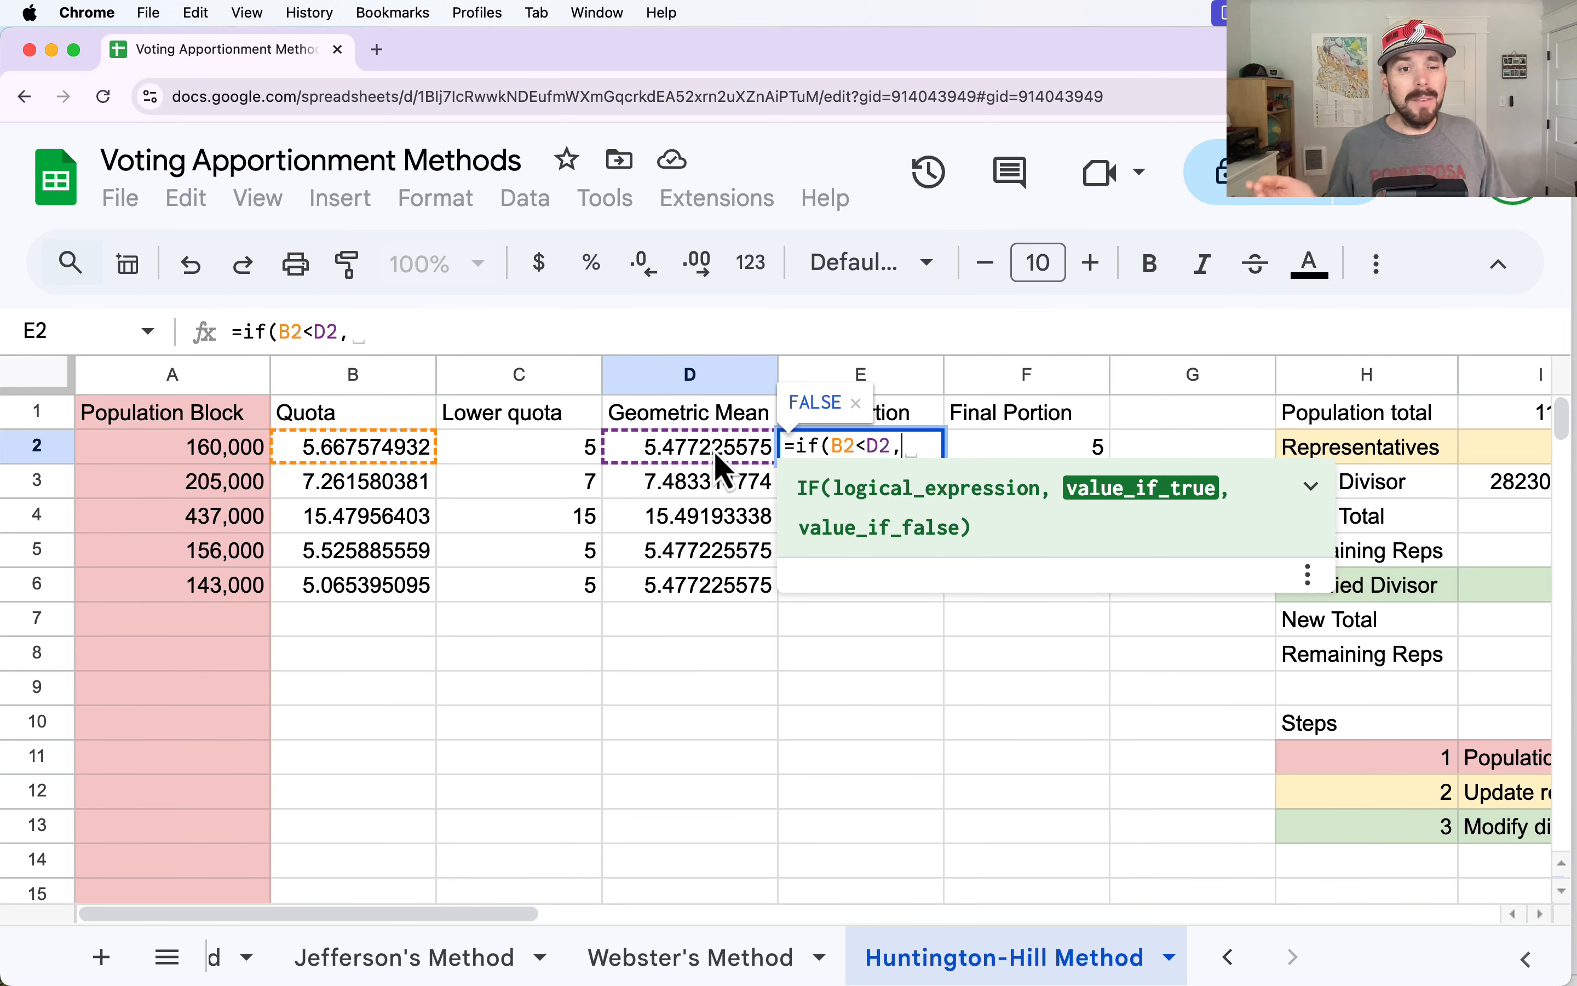
key("BackSpace")
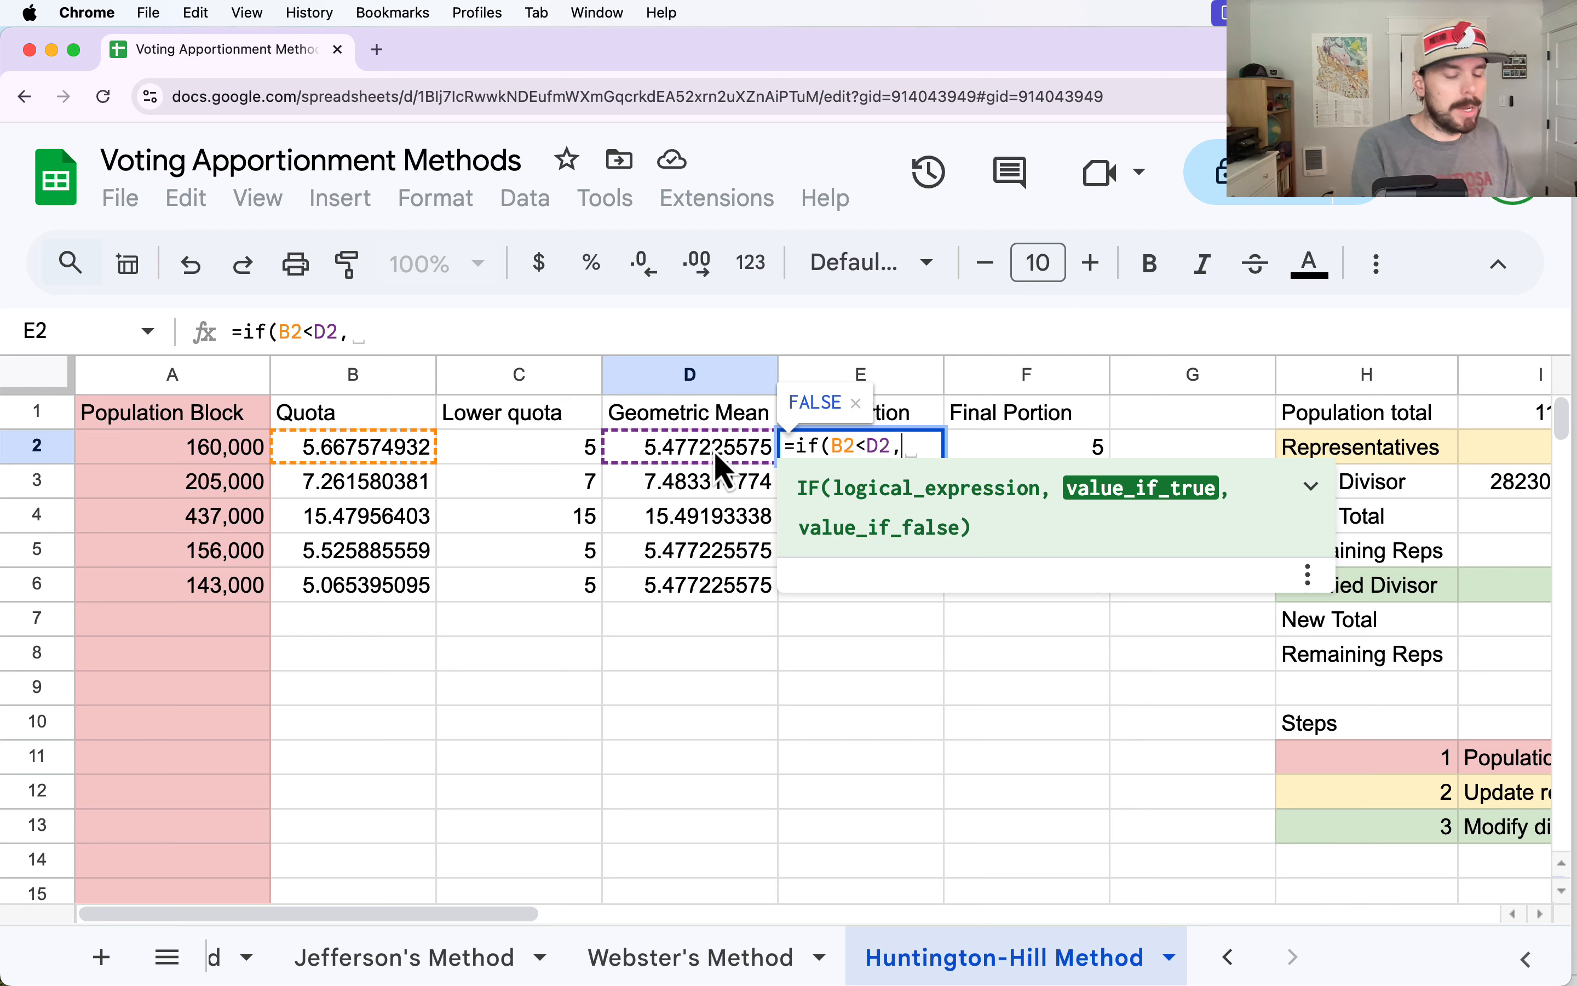
type("roundd")
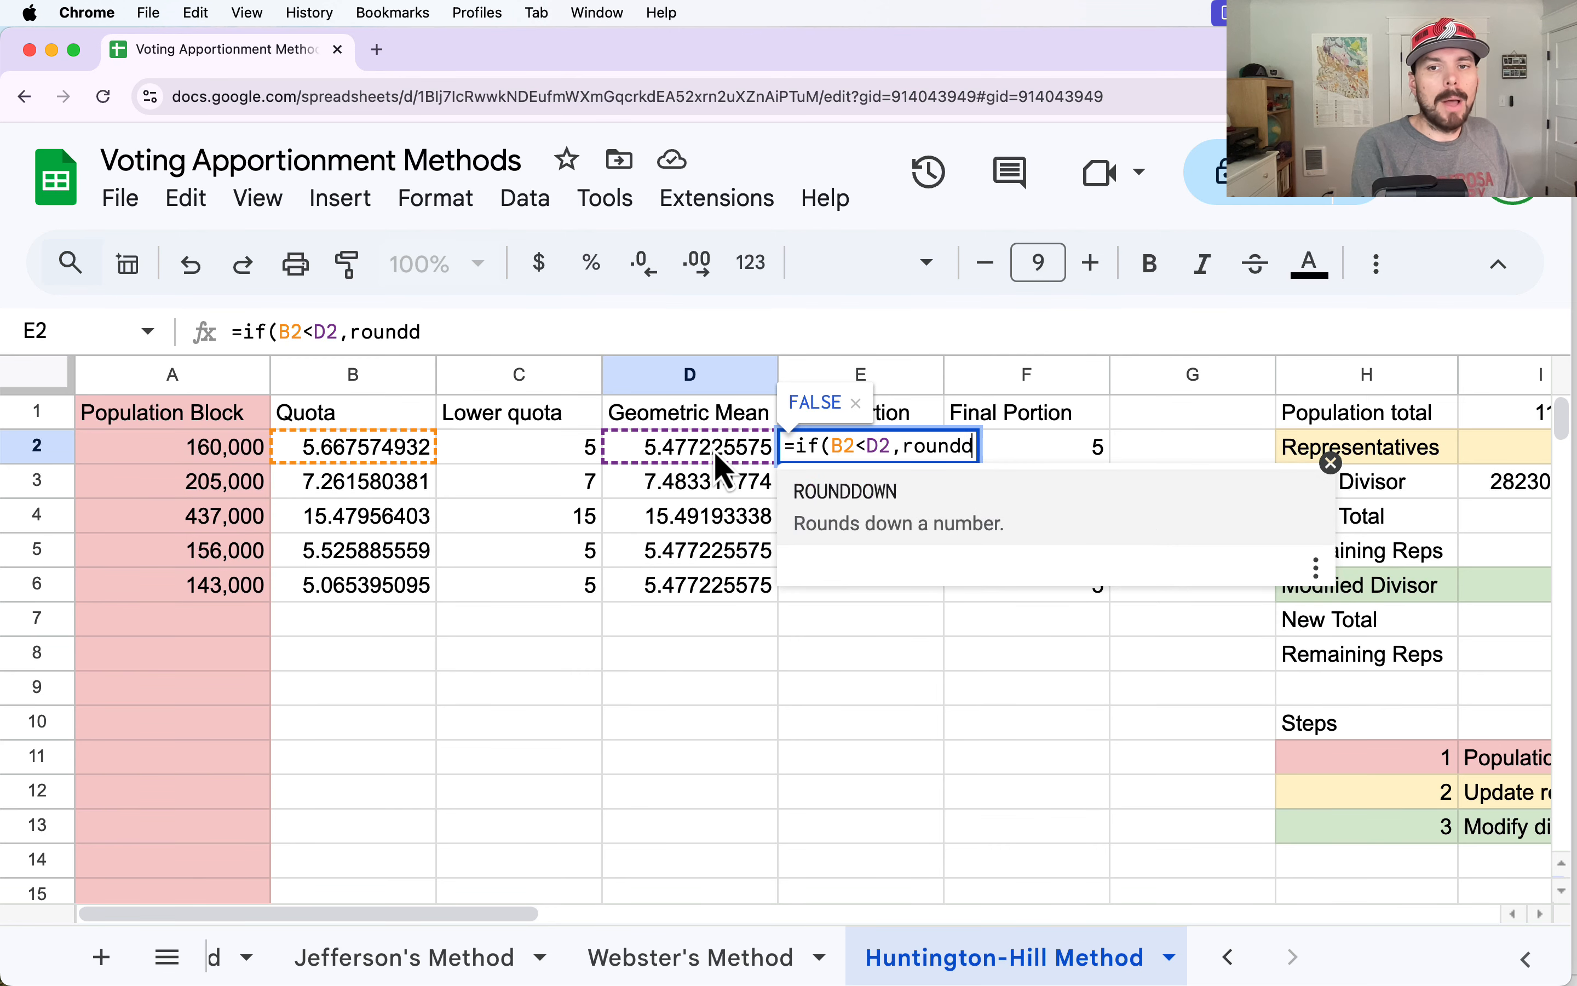
type("ouwn(")
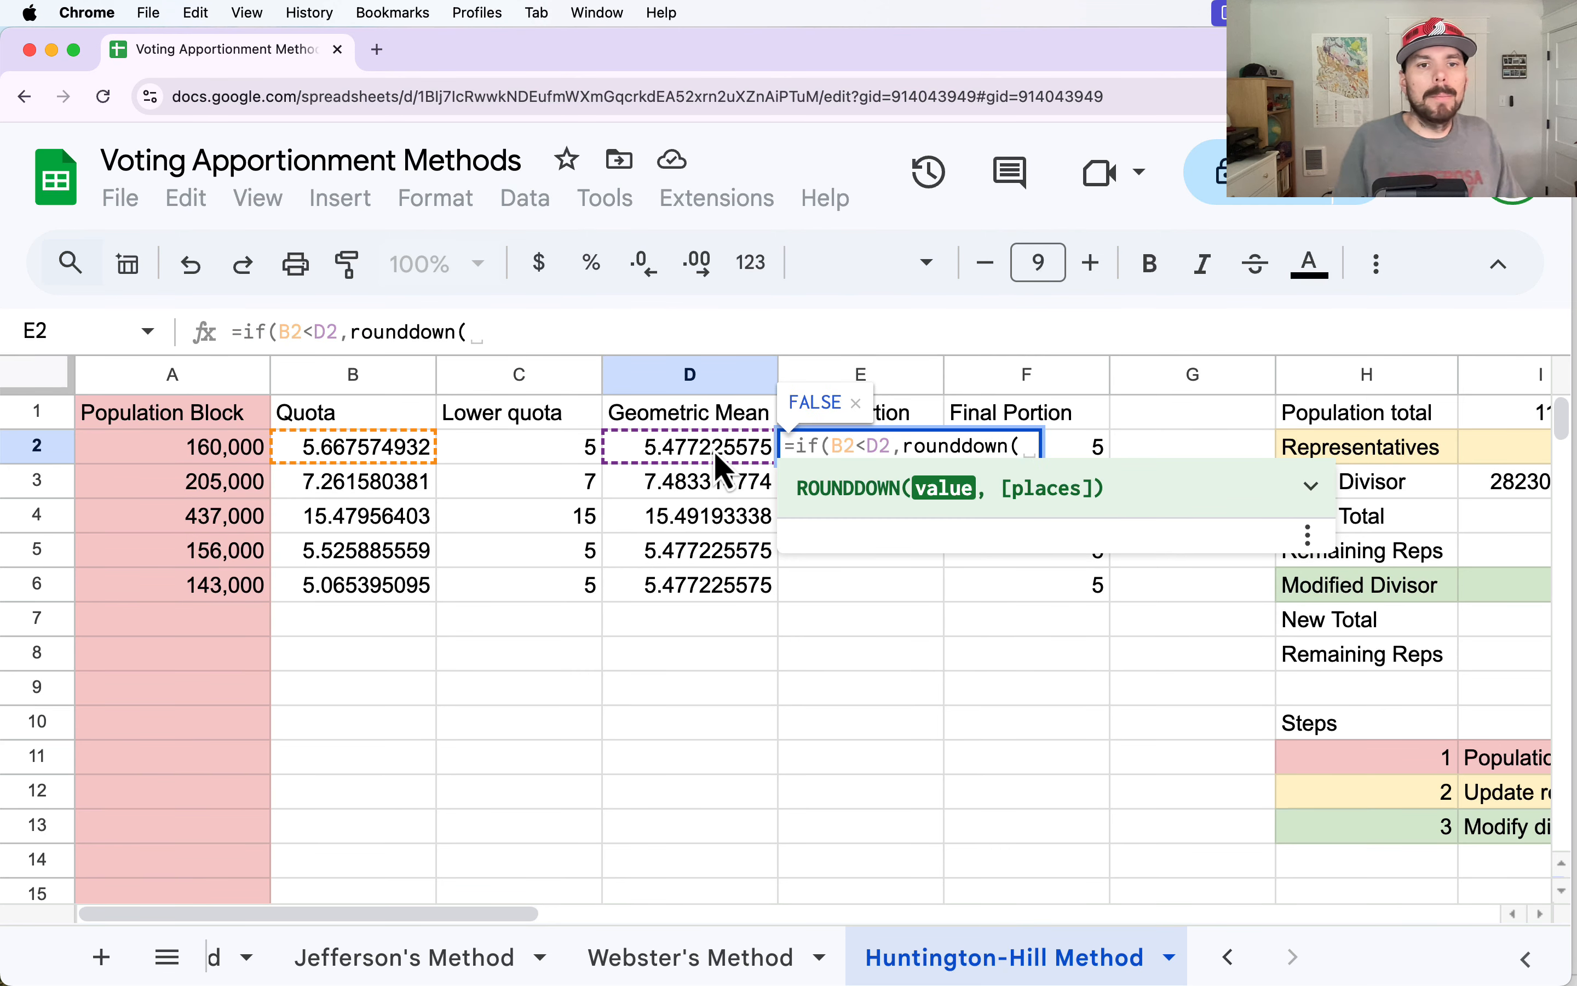
left_click(353, 449)
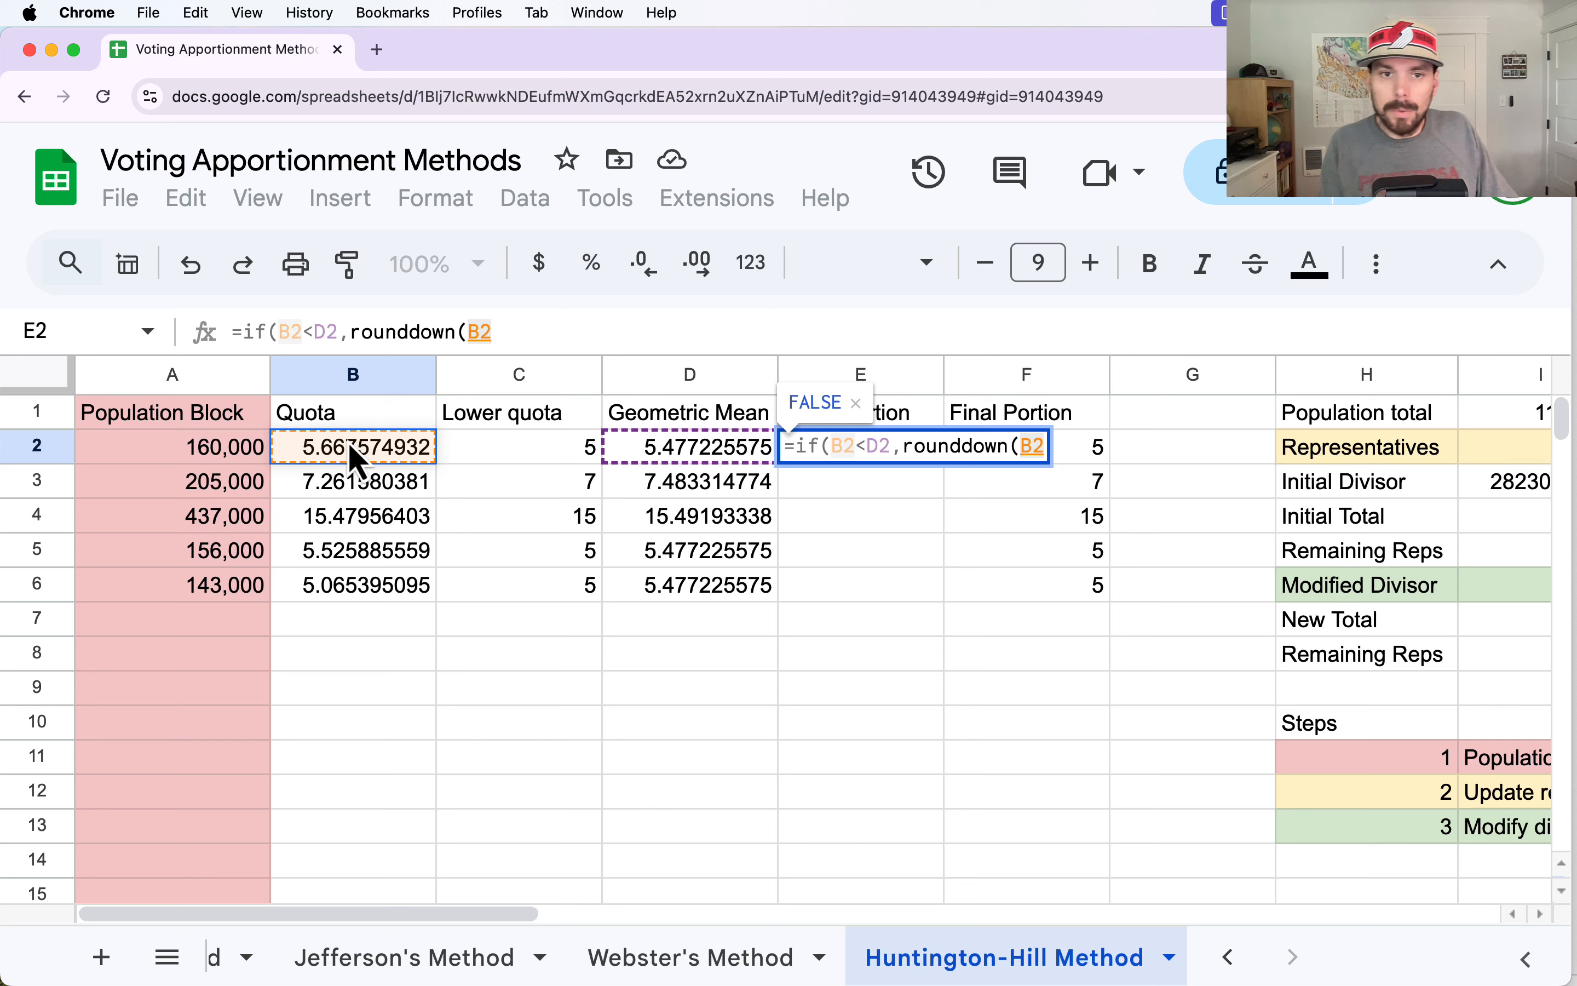
type(")")
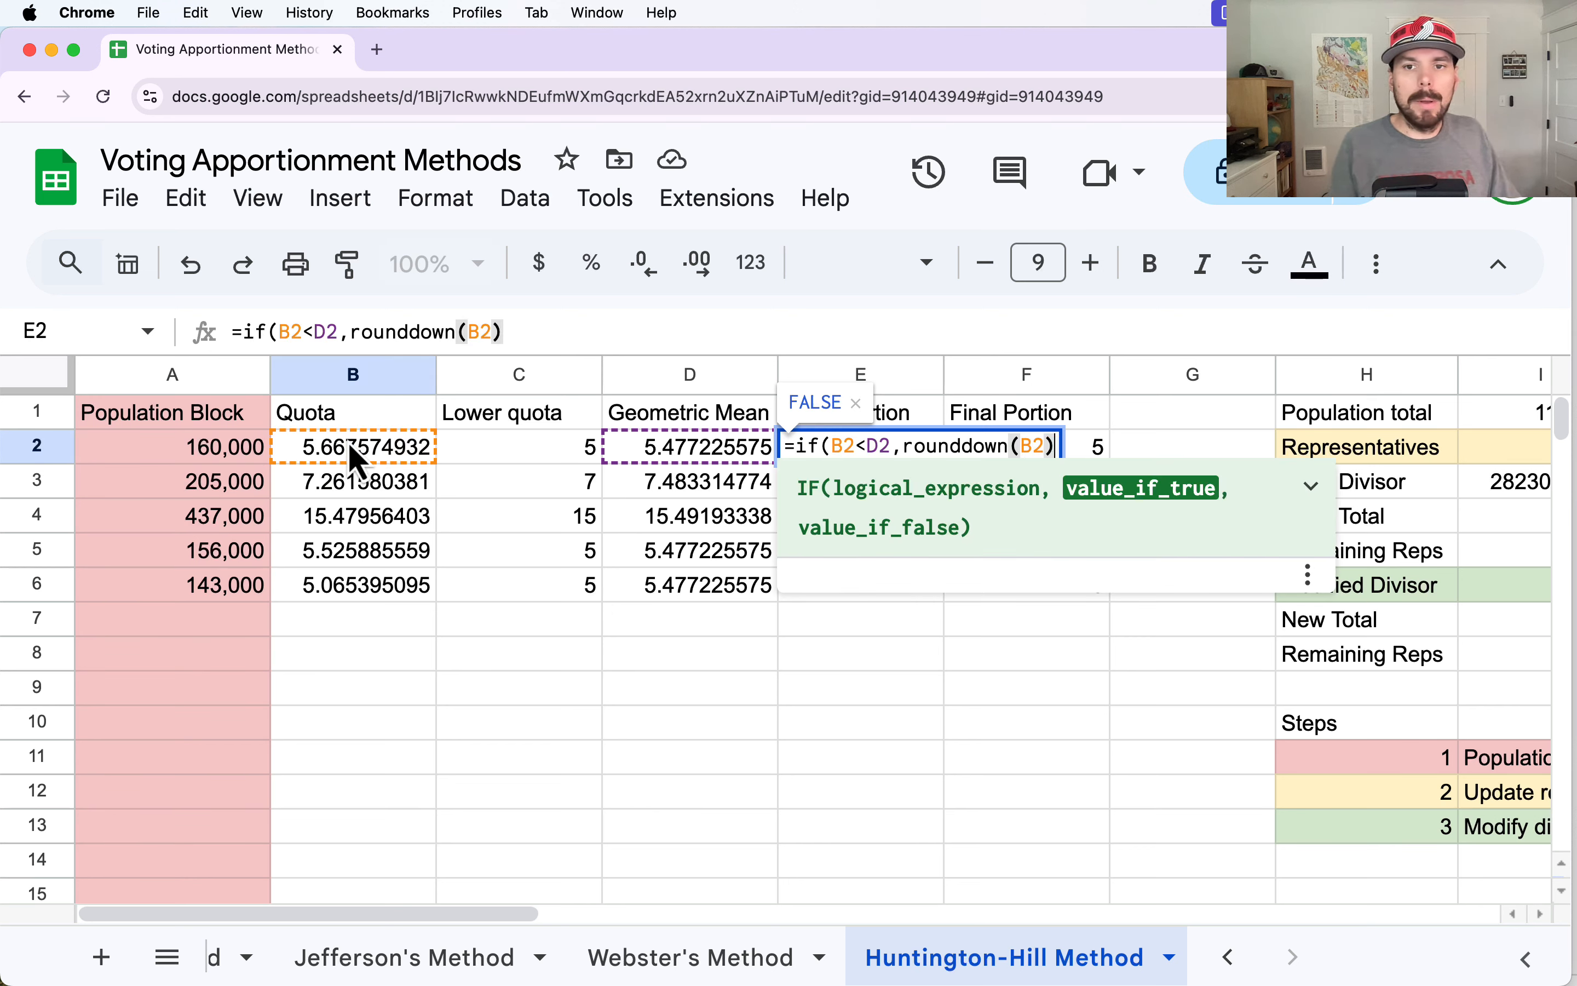
type(",")
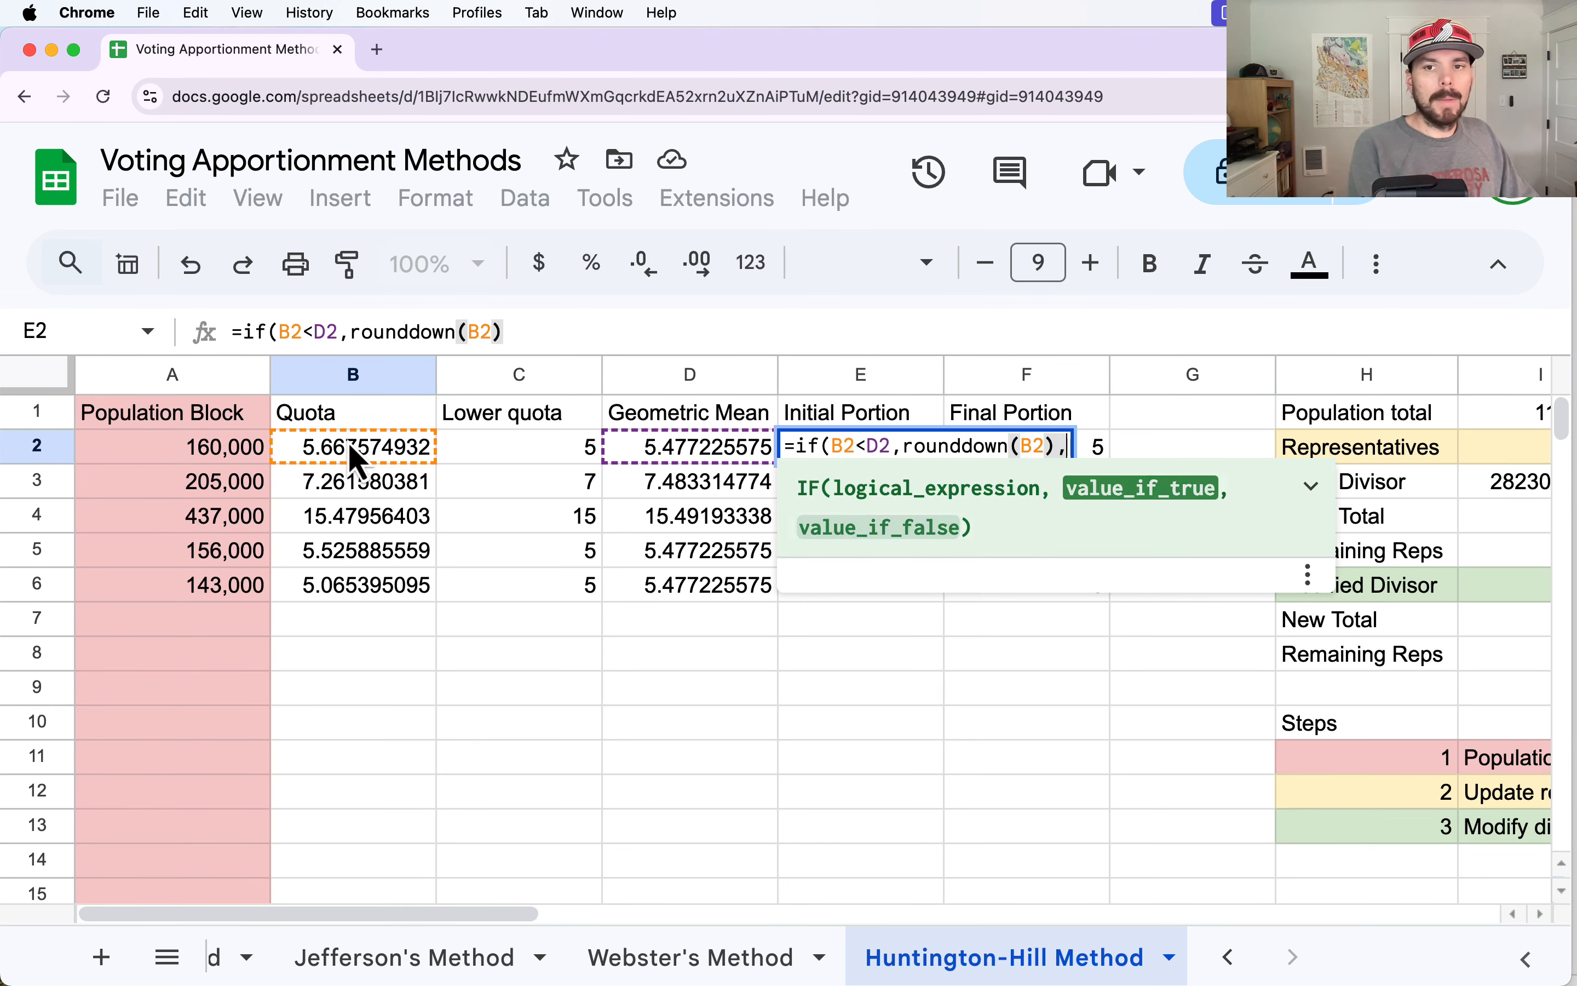
type("round")
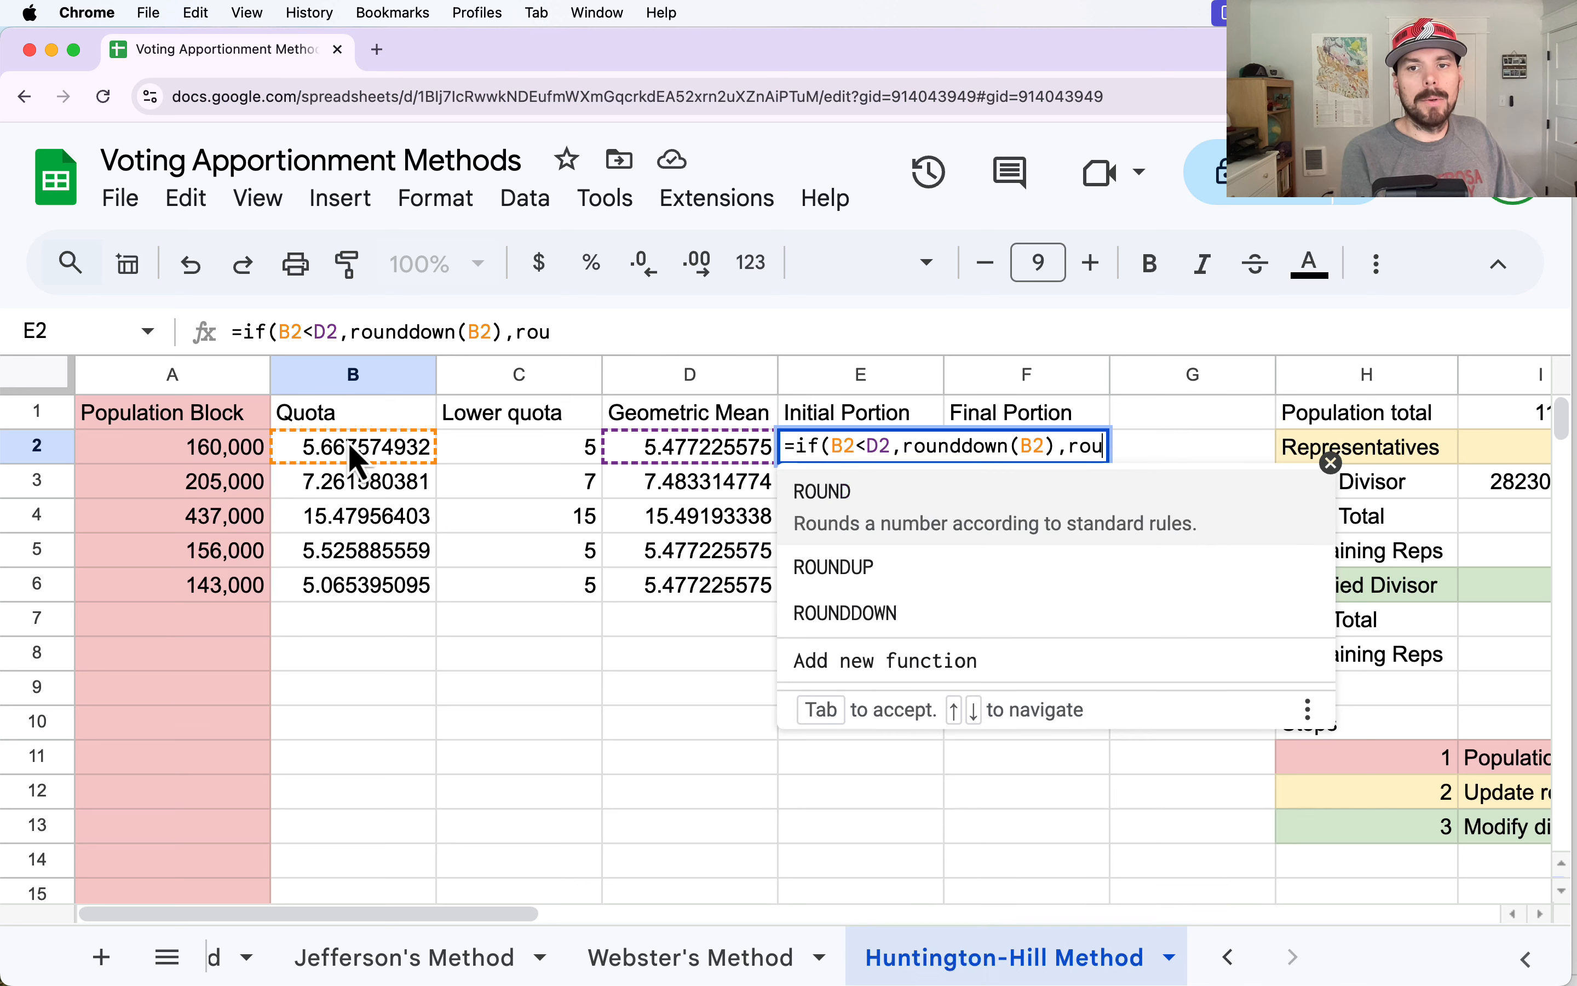
type("(")
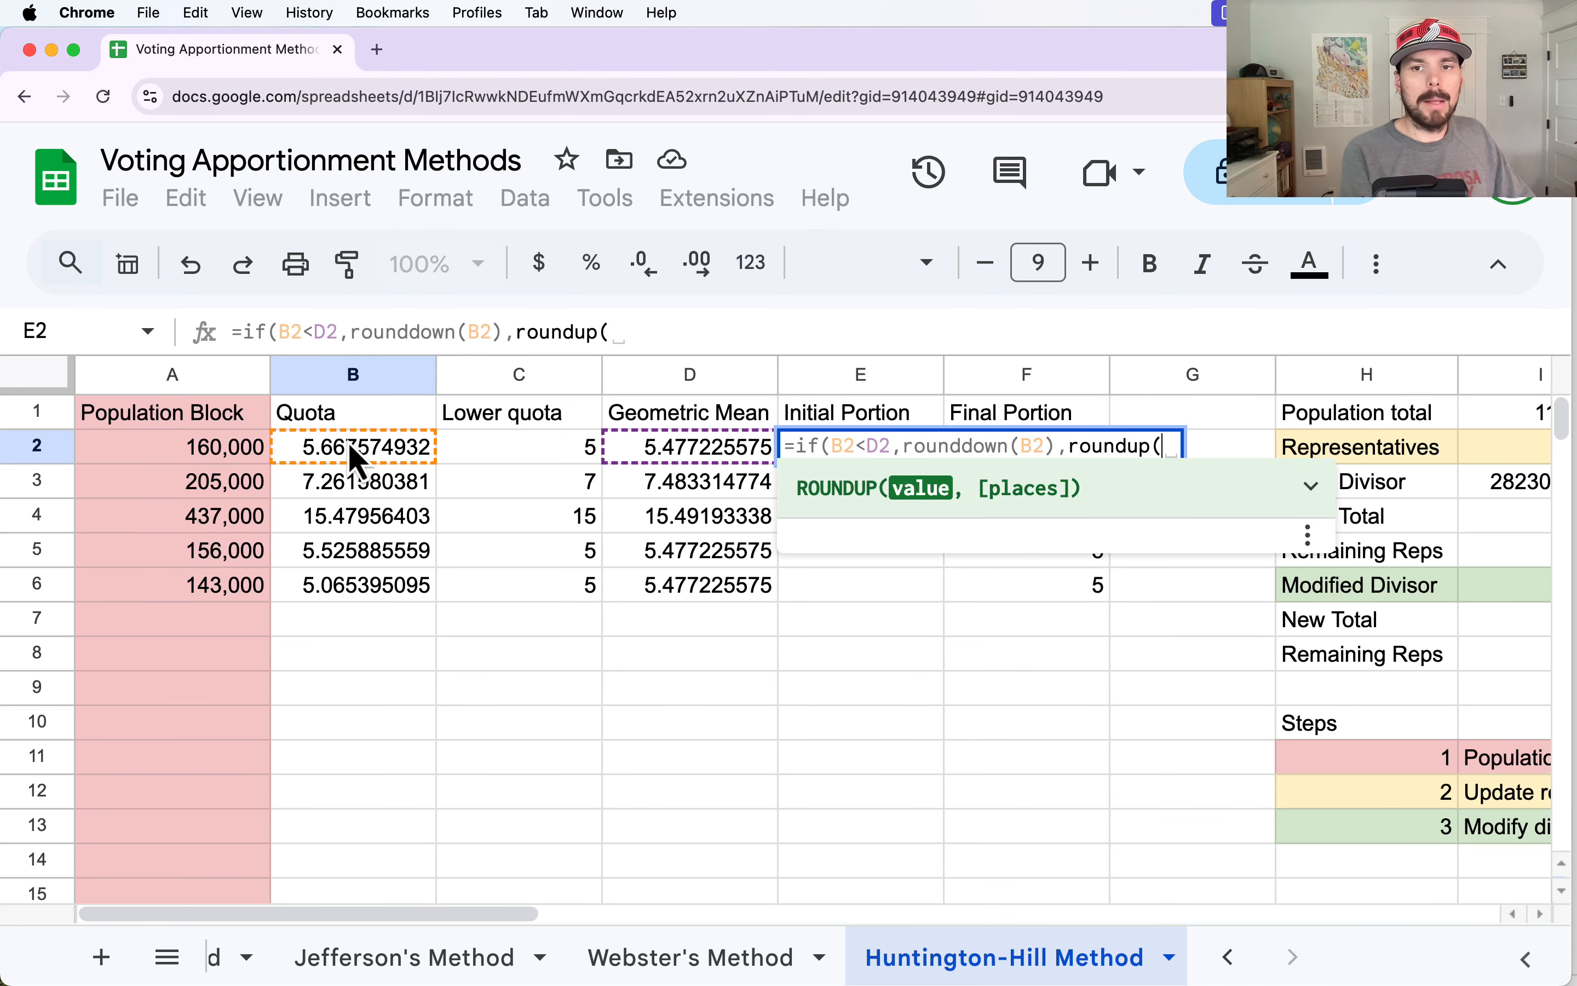
type("B2))")
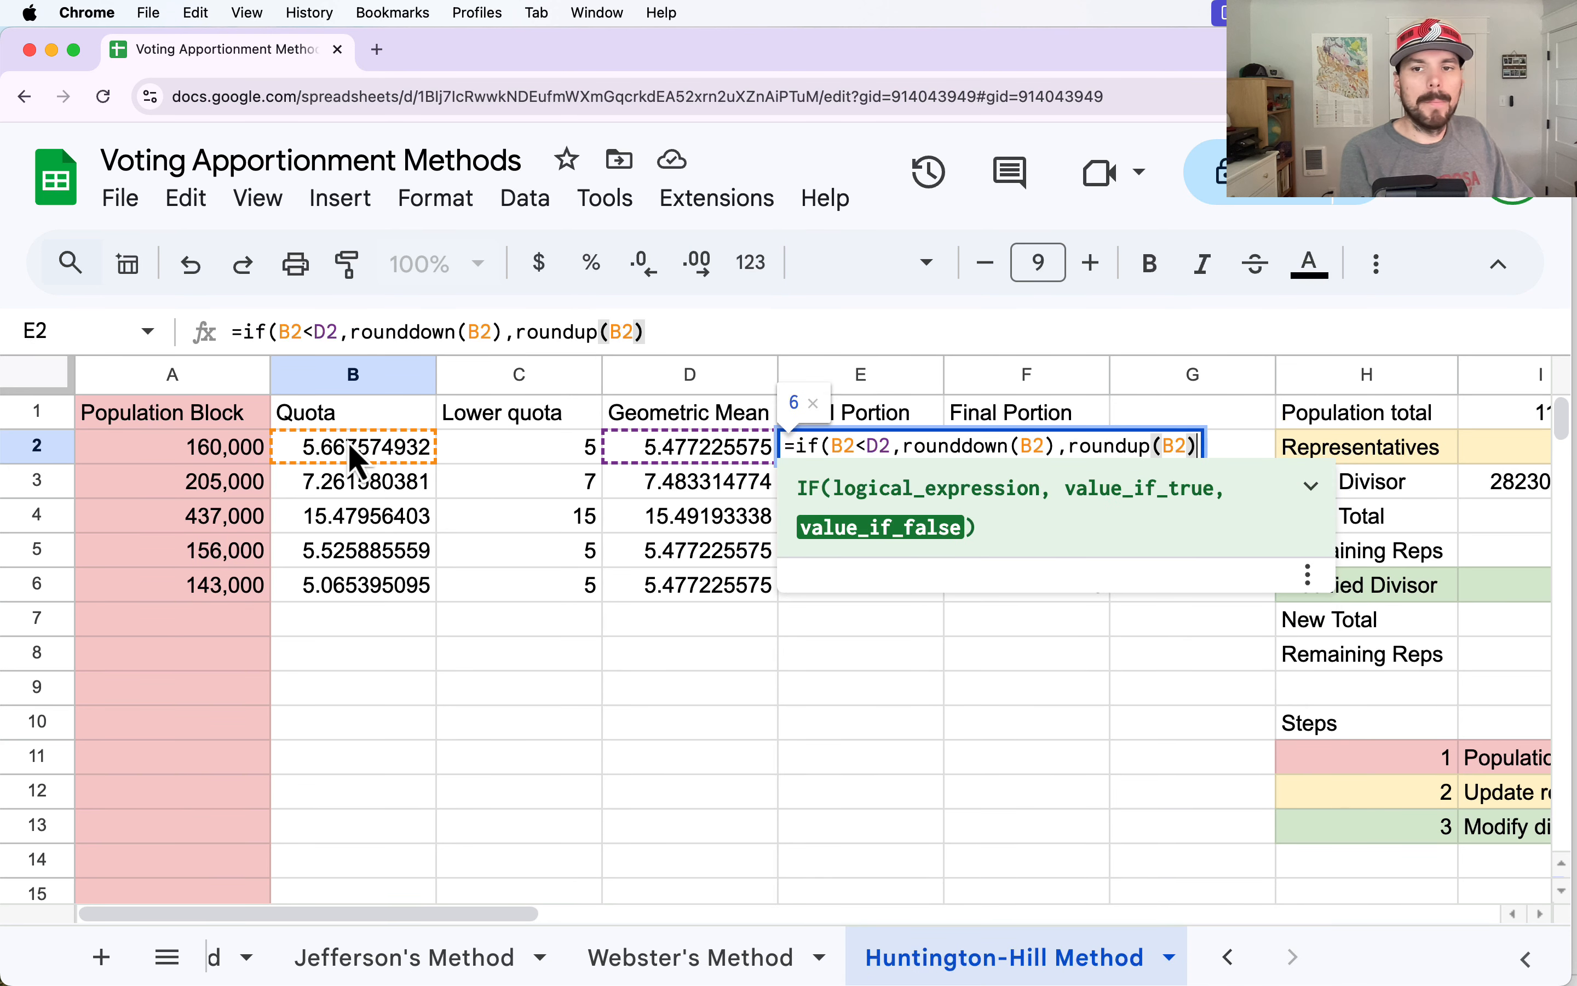
key("Return")
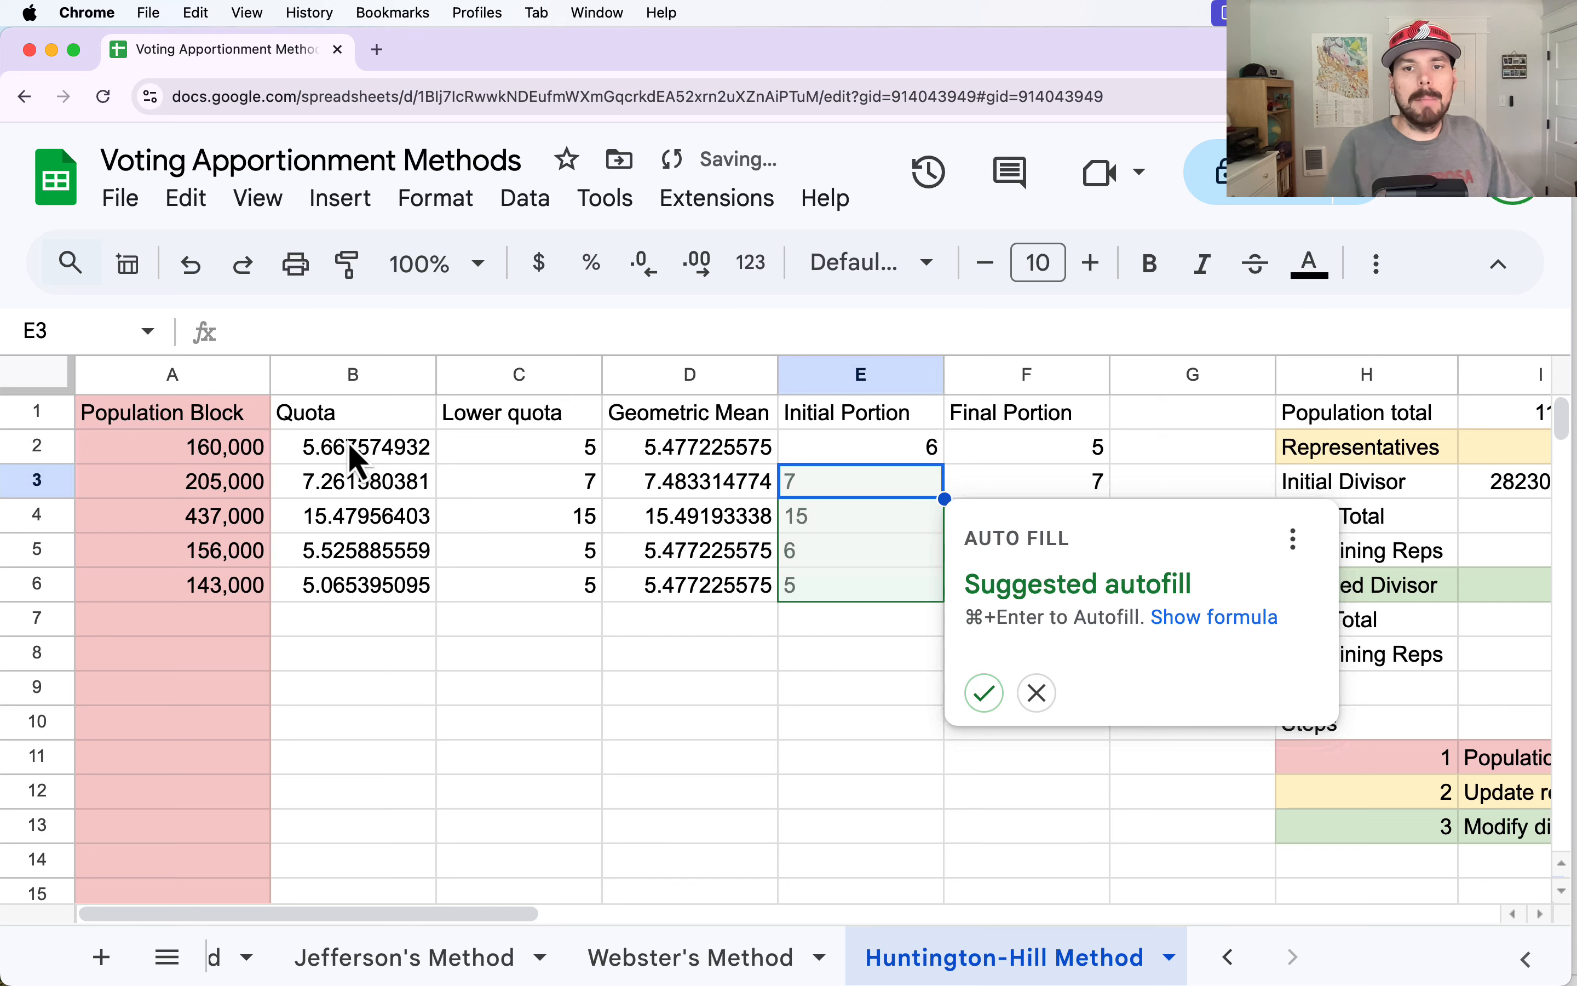
left_click(985, 692)
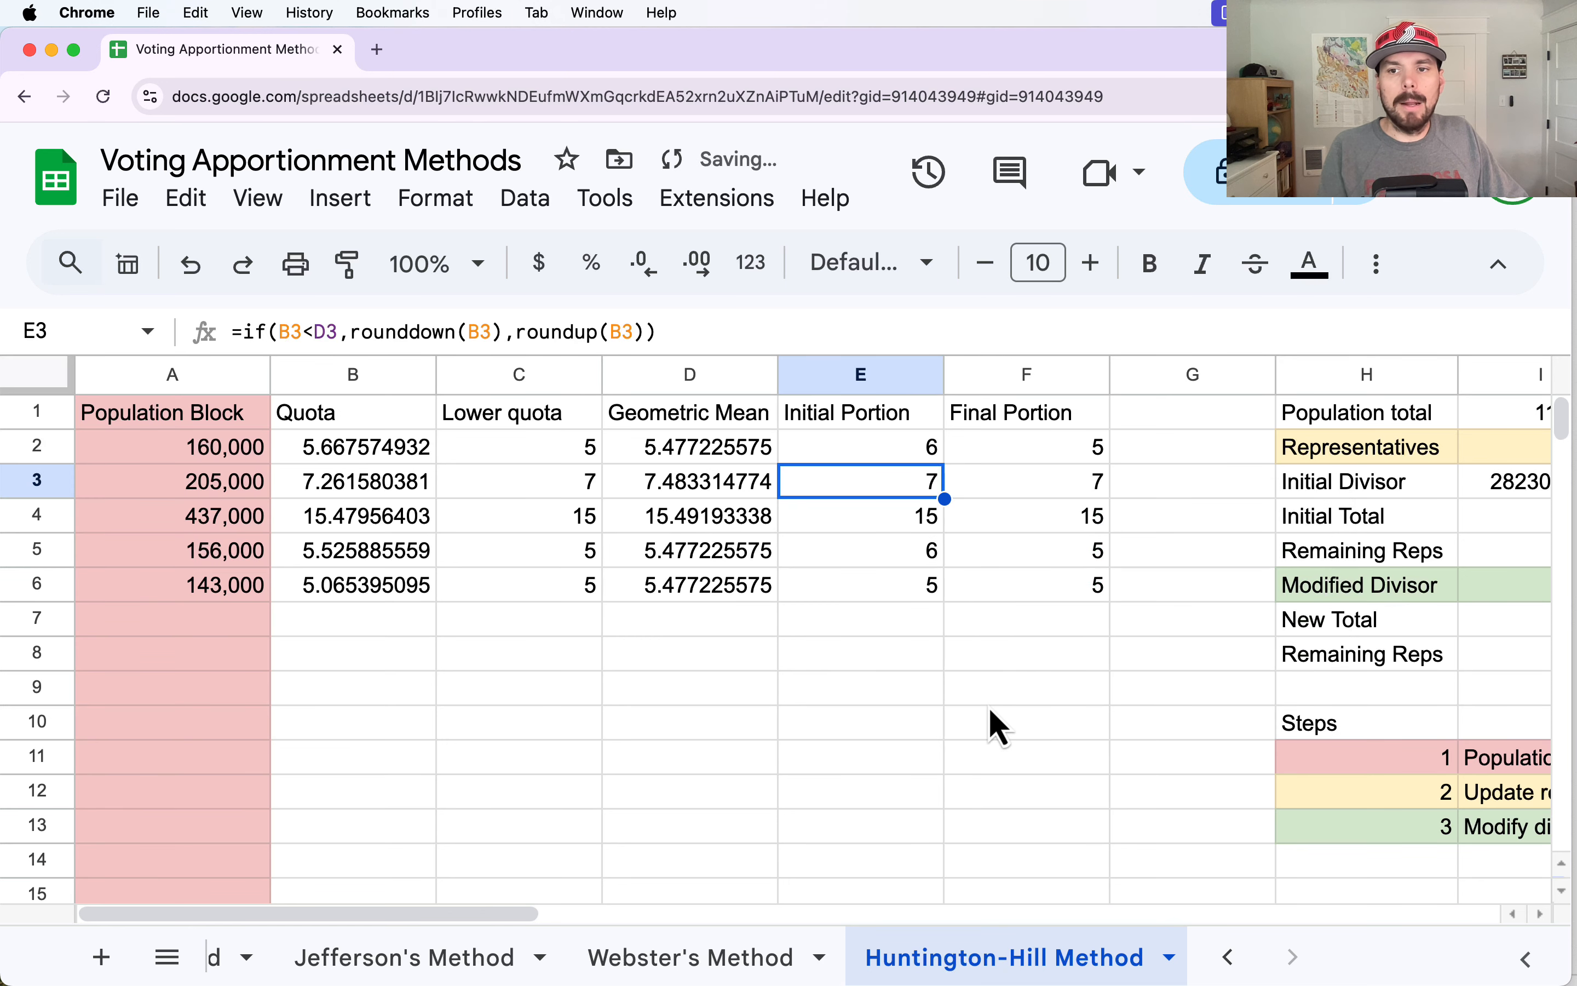
Remove the C:C reference from the Initial Total sum formula in I4.
left_click_drag(503, 918, 675, 870)
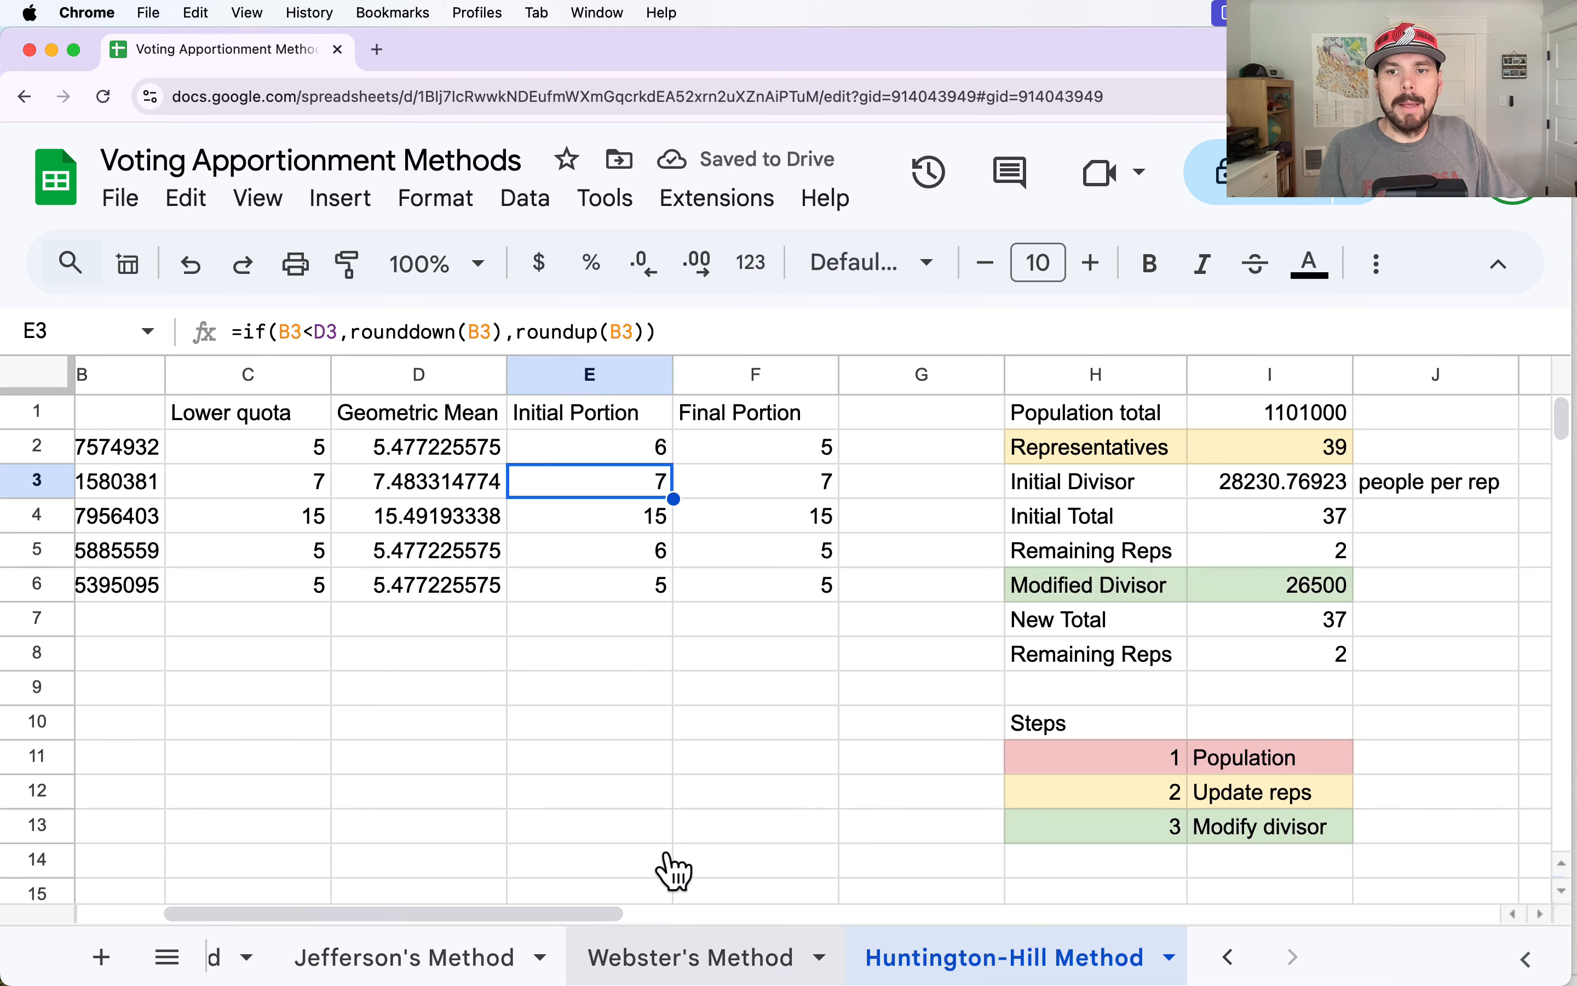
left_click(1193, 518)
left_click(438, 339)
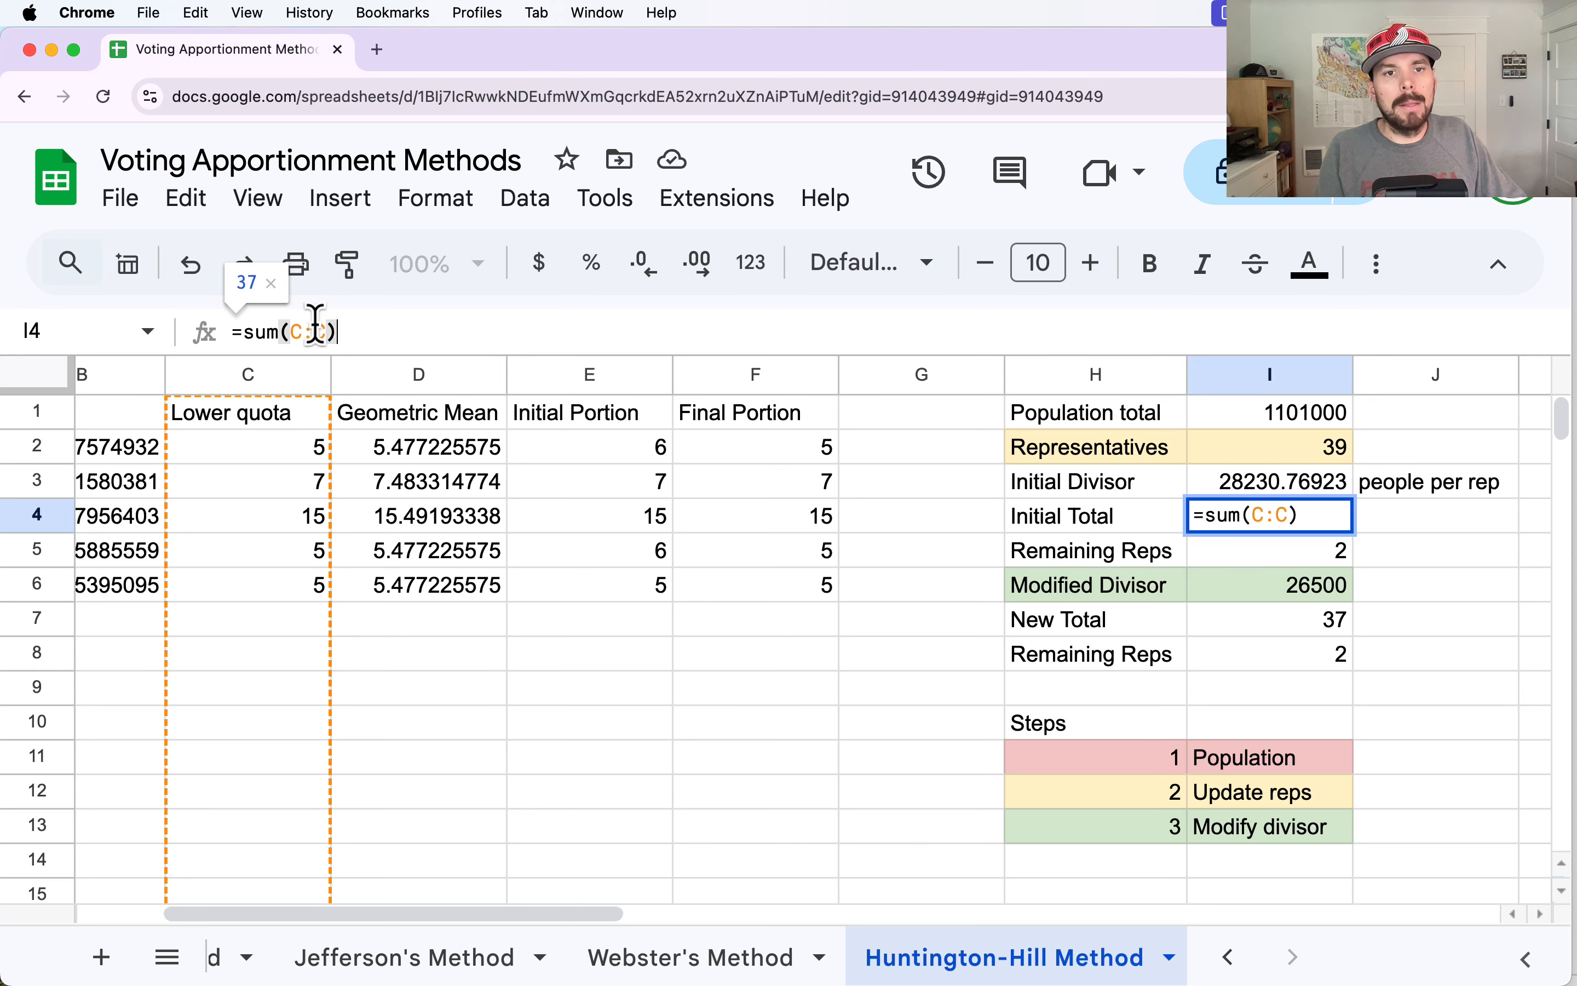
left_click_drag(334, 333, 287, 332)
key("BackSpace")
type("=")
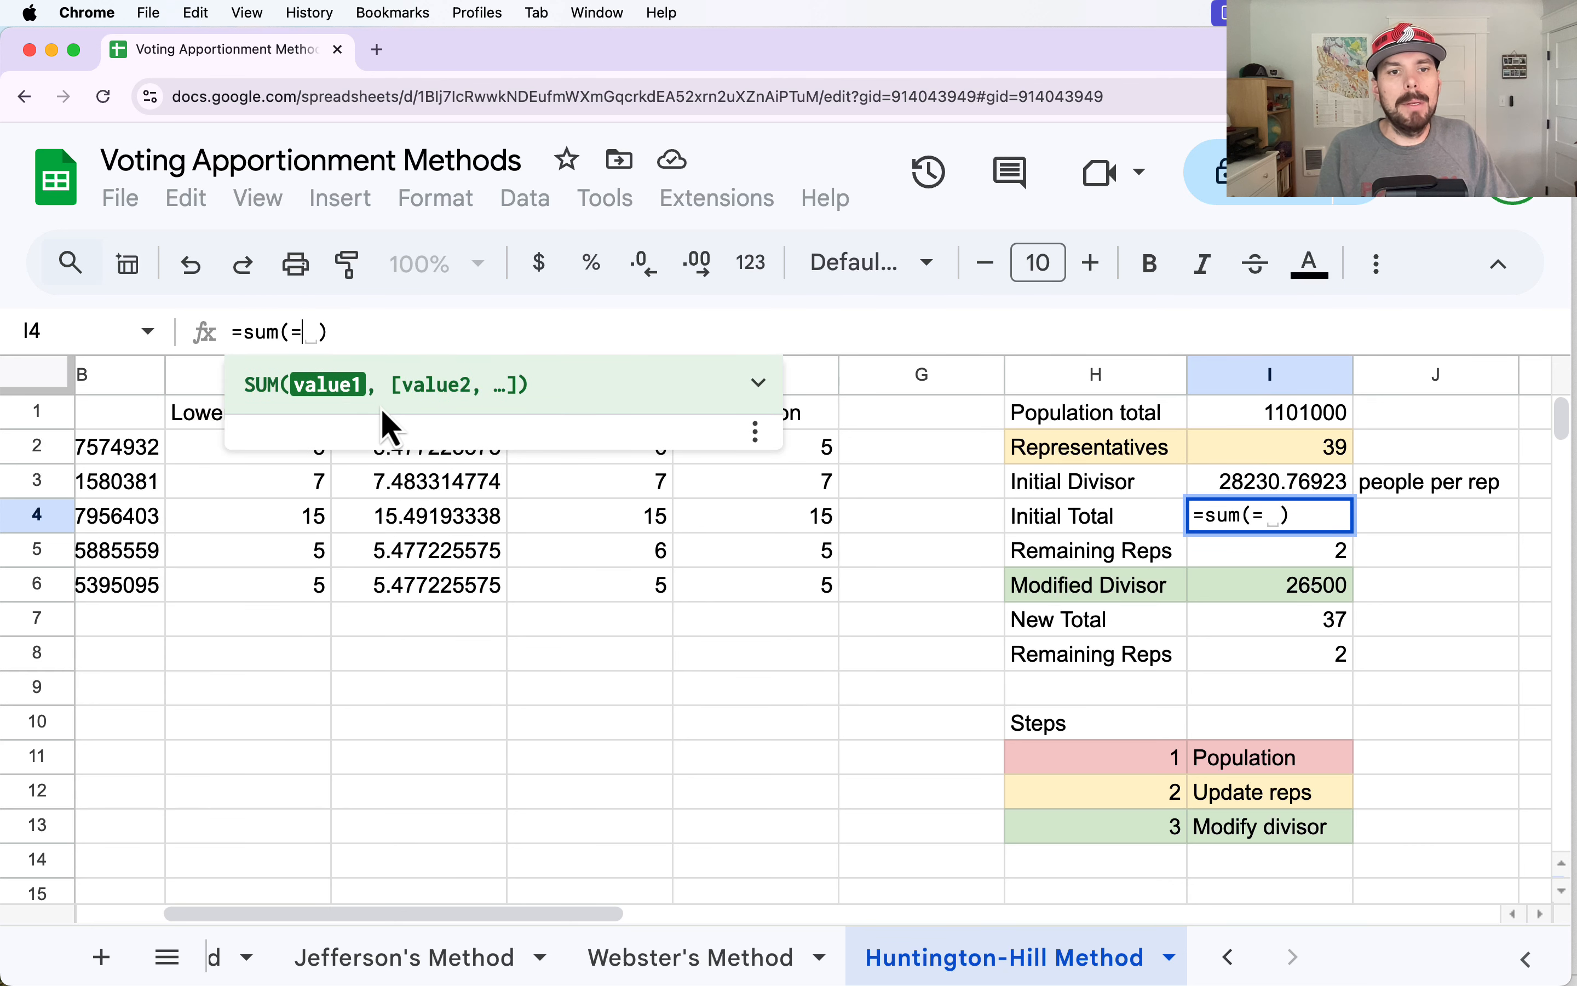
key("BackSpace")
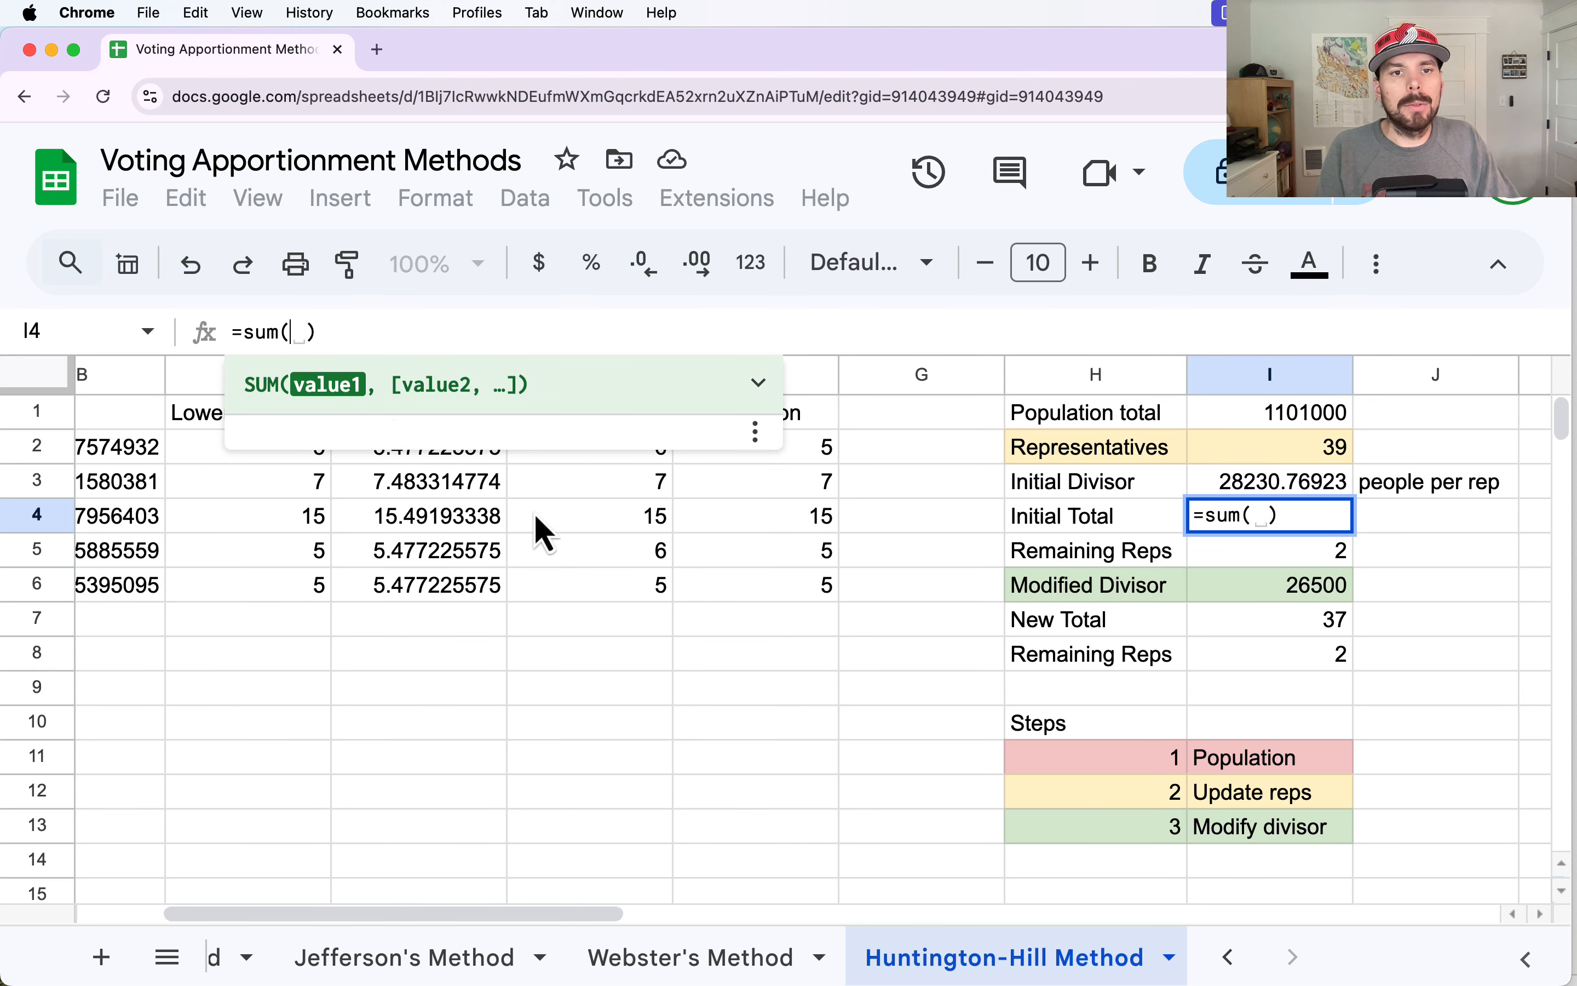
left_click(759, 388)
left_click(756, 386)
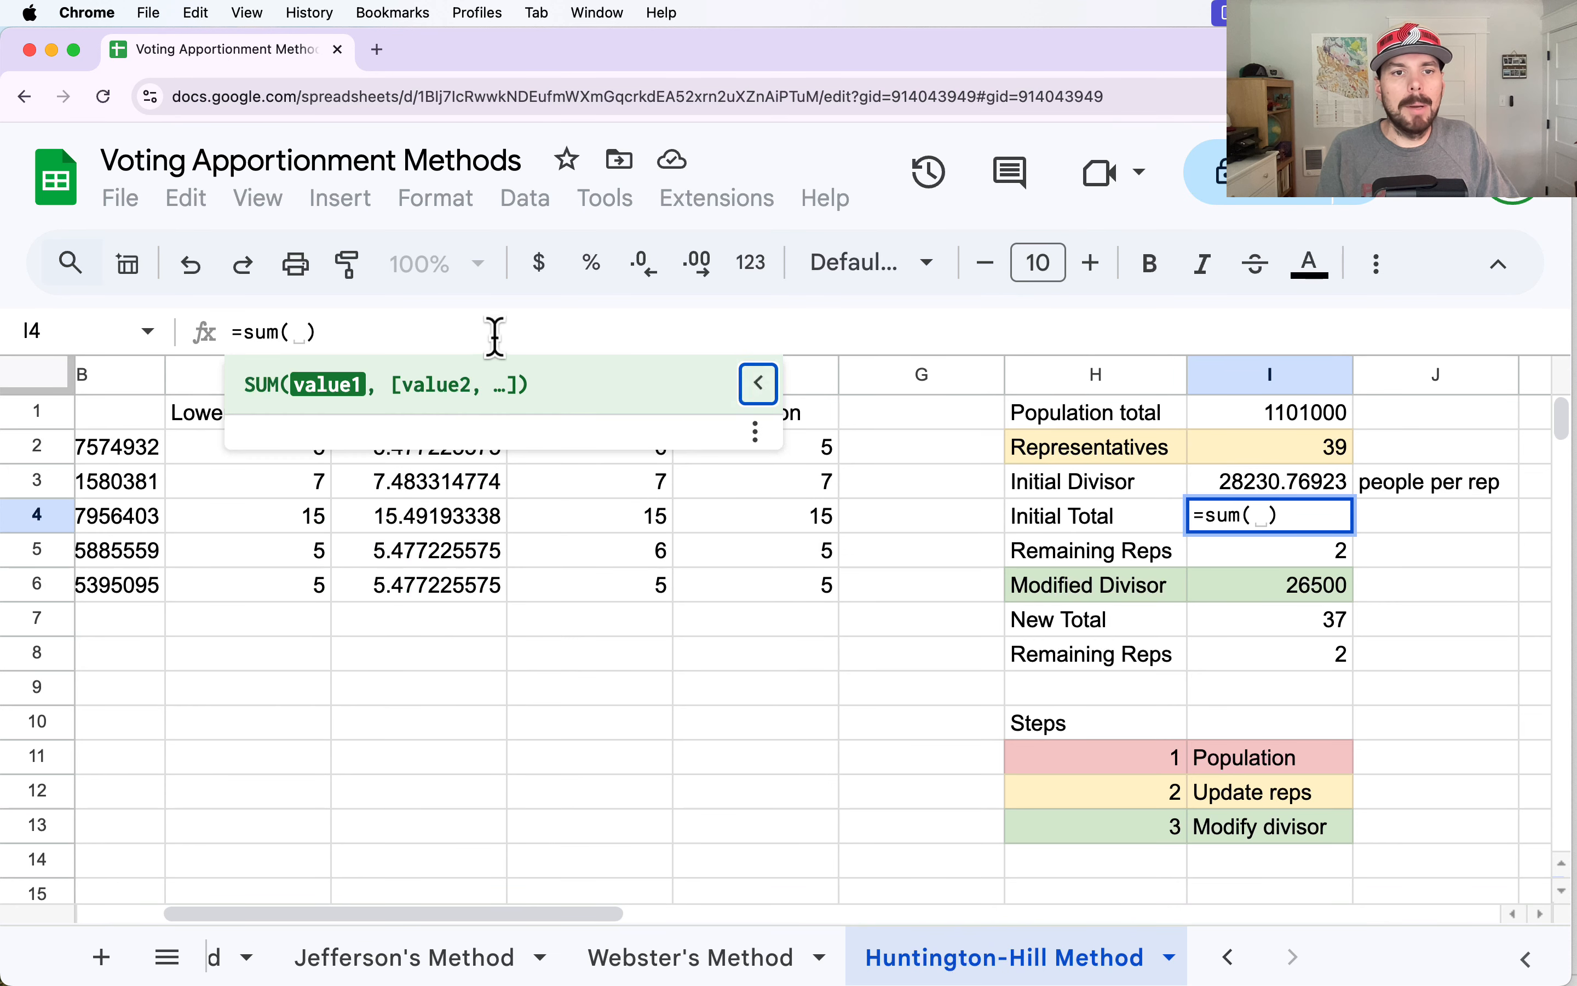
left_click(339, 329)
key("BackSpace")
left_click(574, 331)
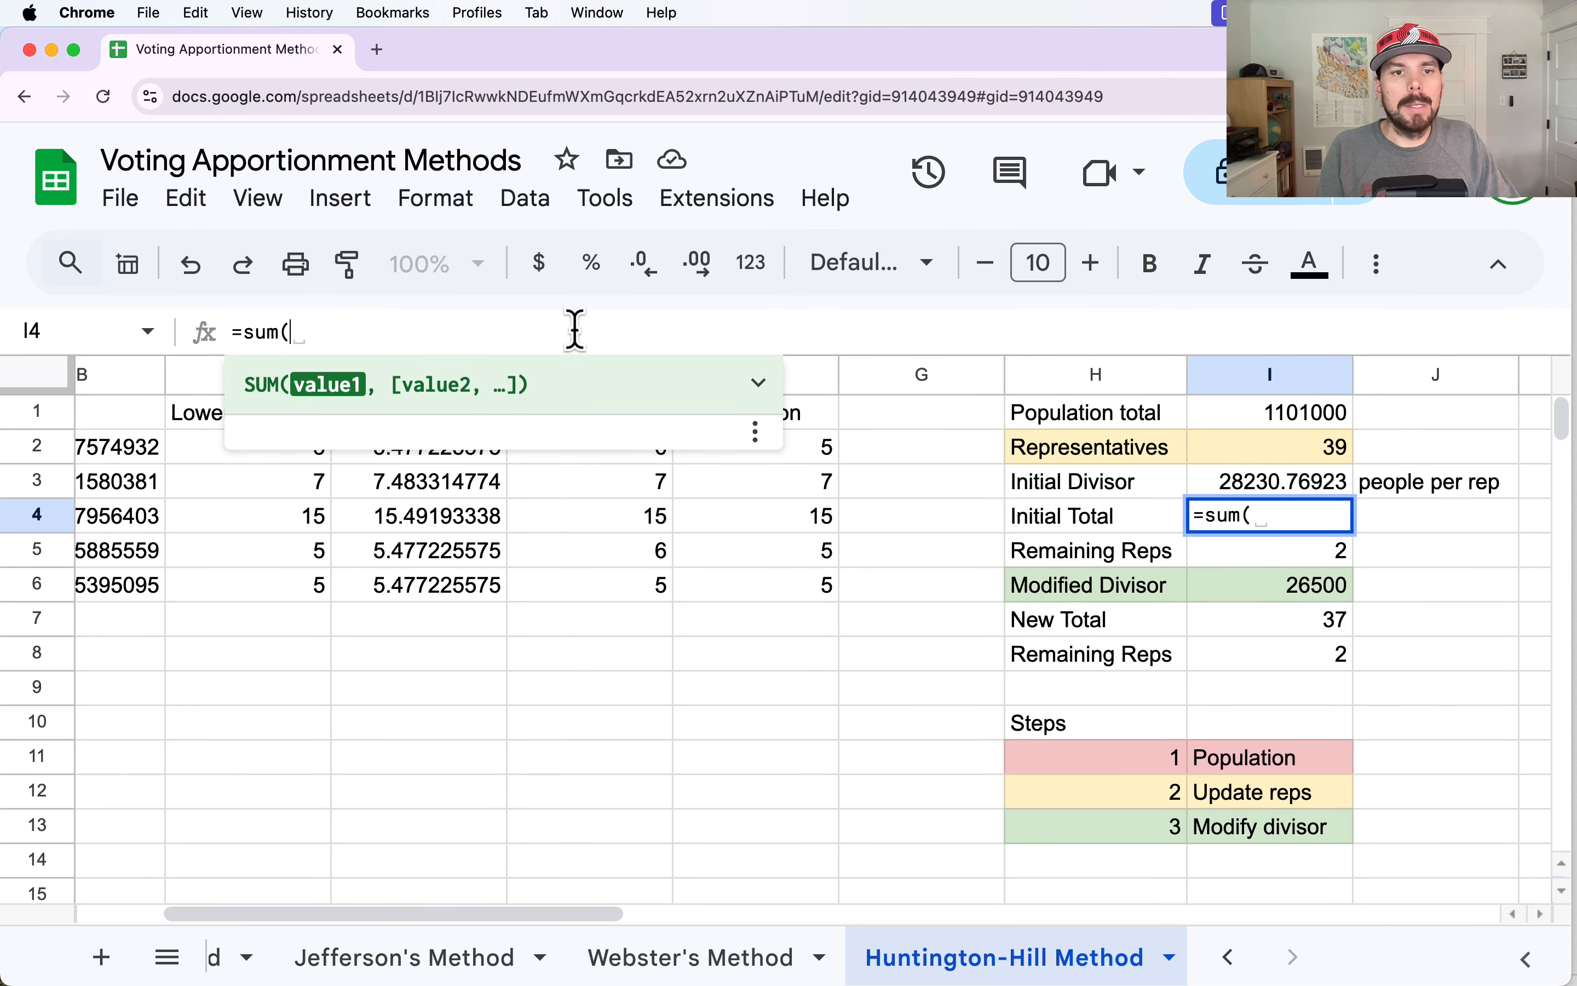
left_click(974, 623)
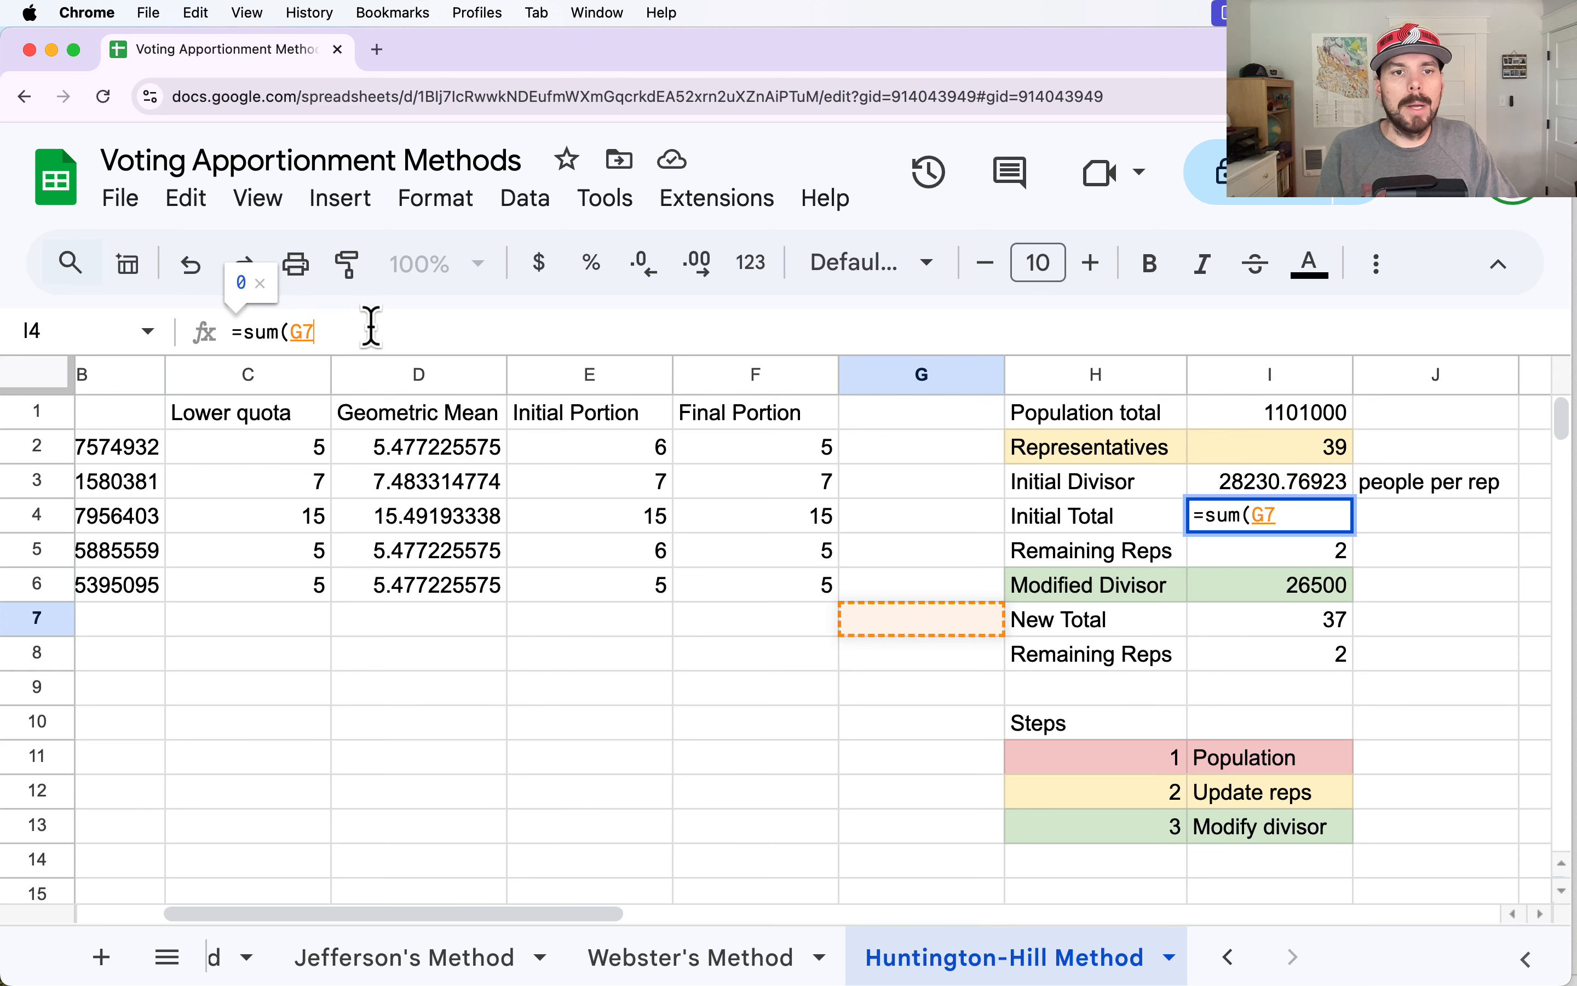
key("BackSpace")
key("BackSpace")
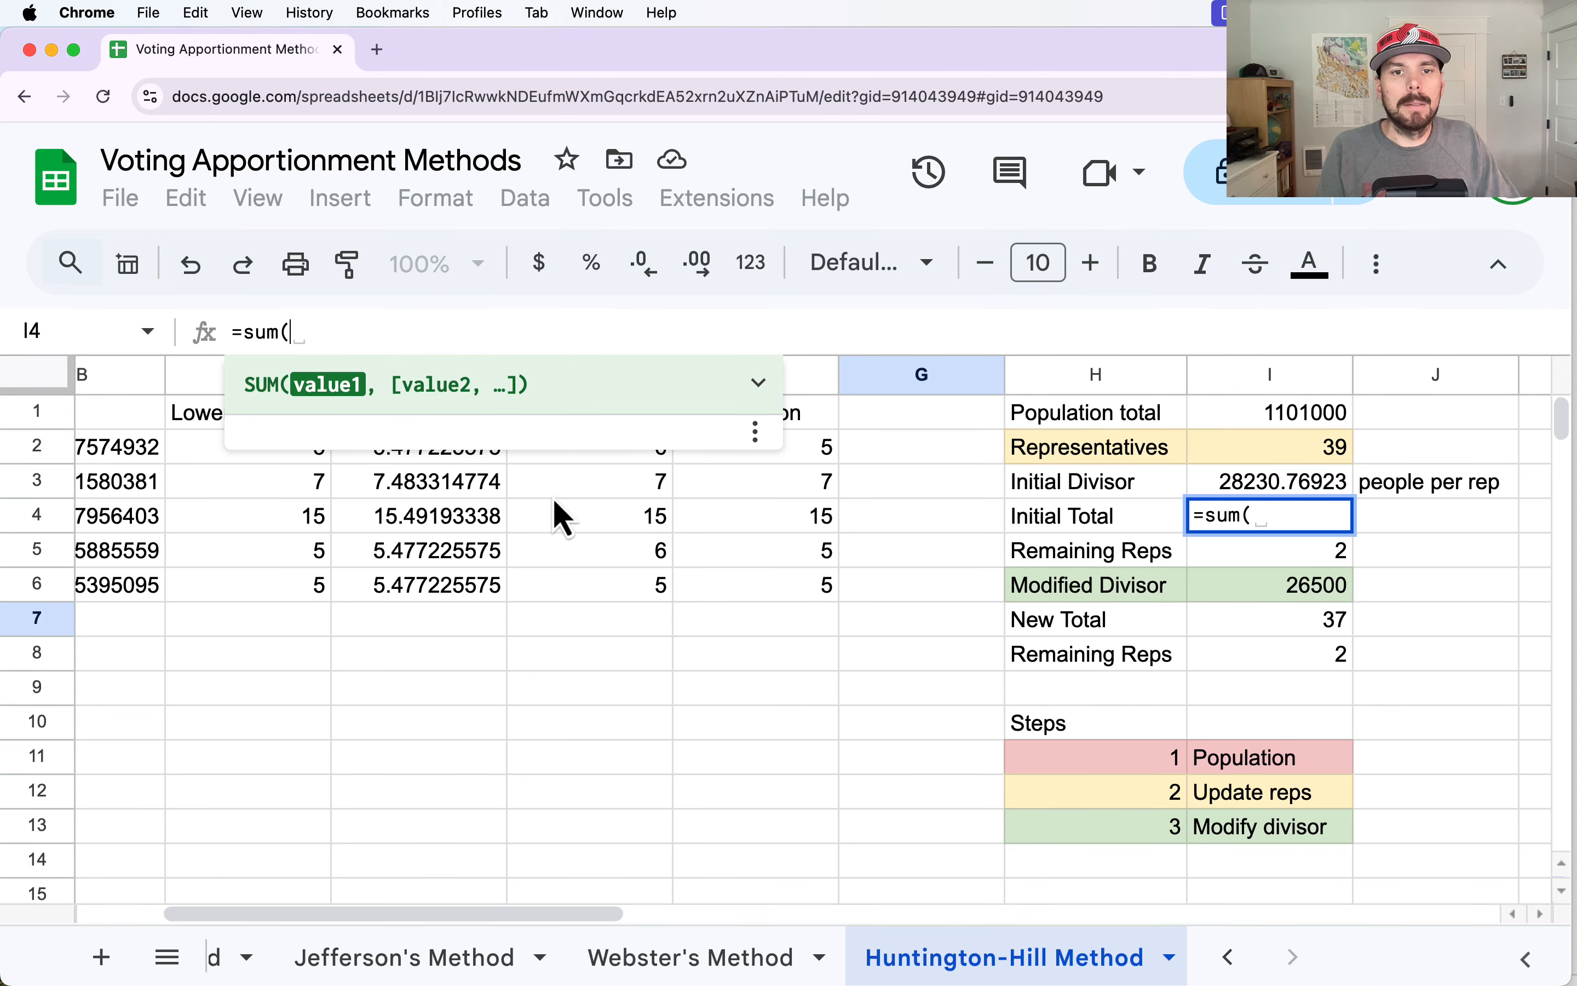
scroll(560, 509, "down", 4)
scroll(560, 509, "up", 4)
key("BackSpace")
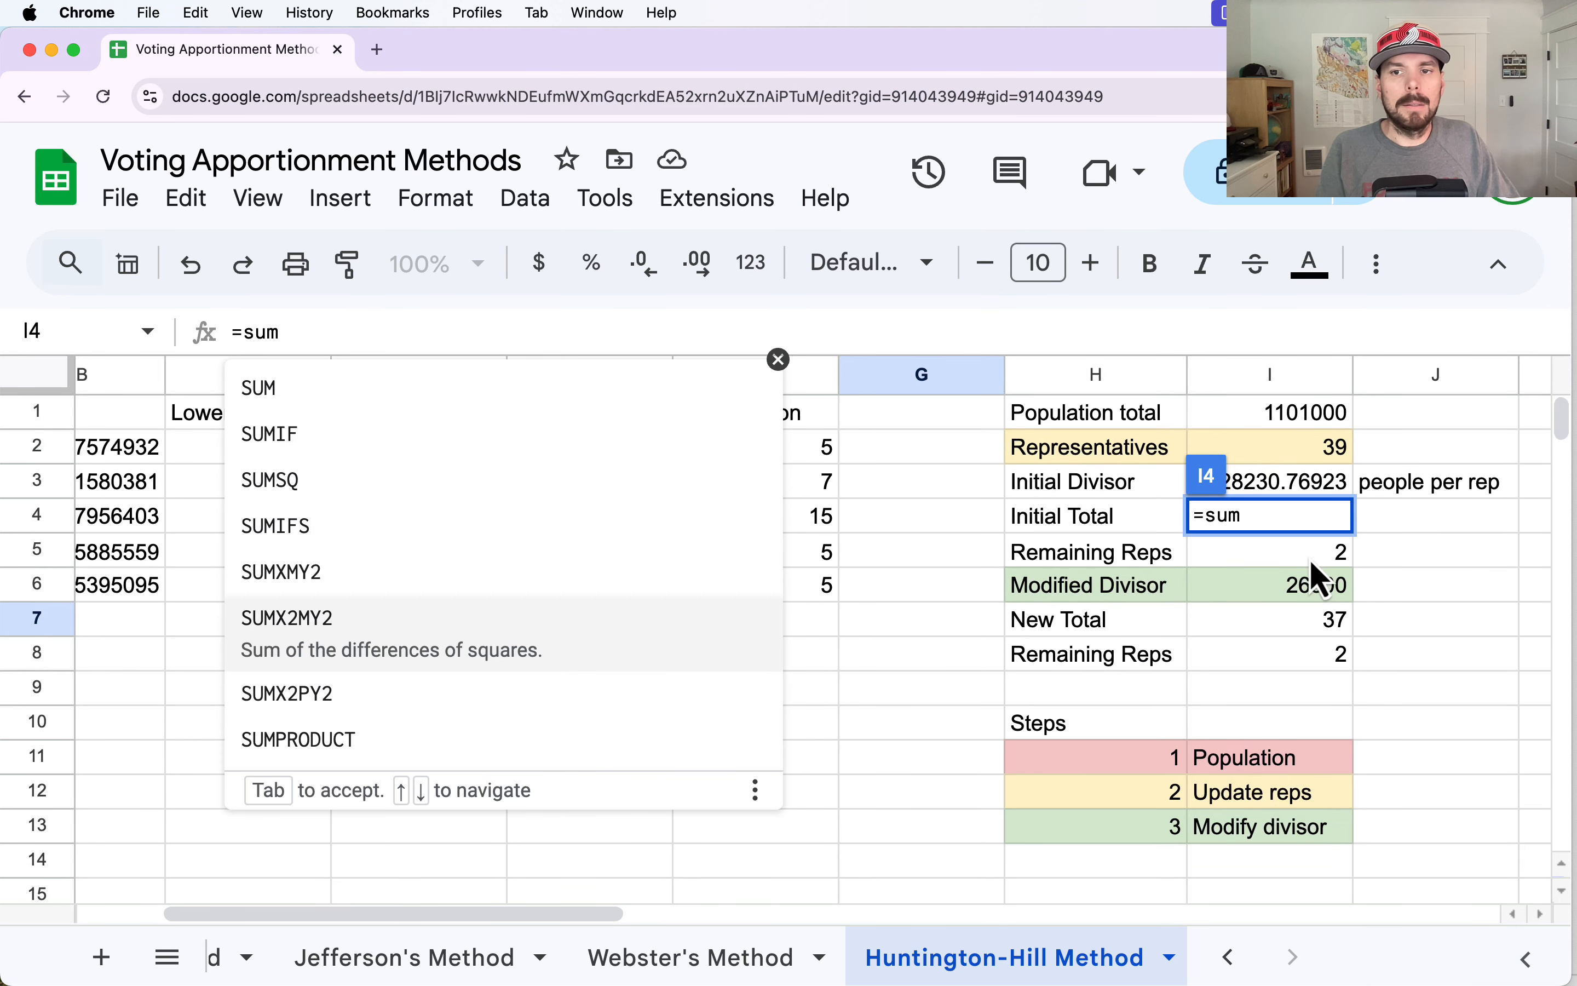
Complete the Initial Total formula in I4 as =sum(E:E) and check the Remaining Reps formula in I5.
left_click(1321, 514)
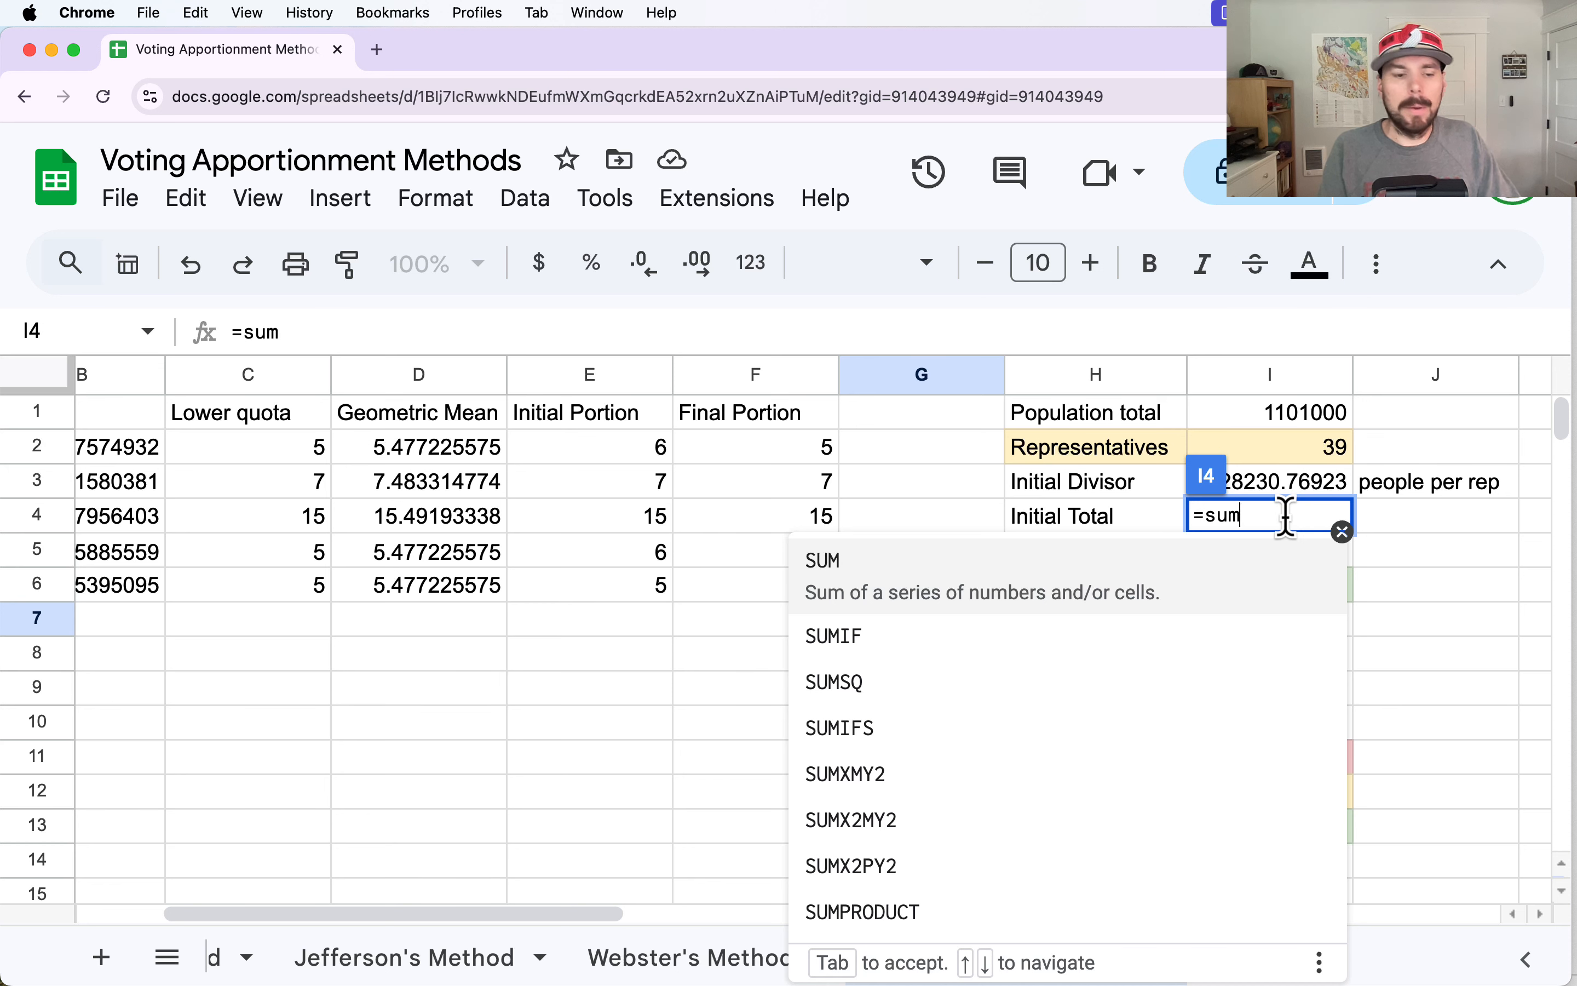
type("(")
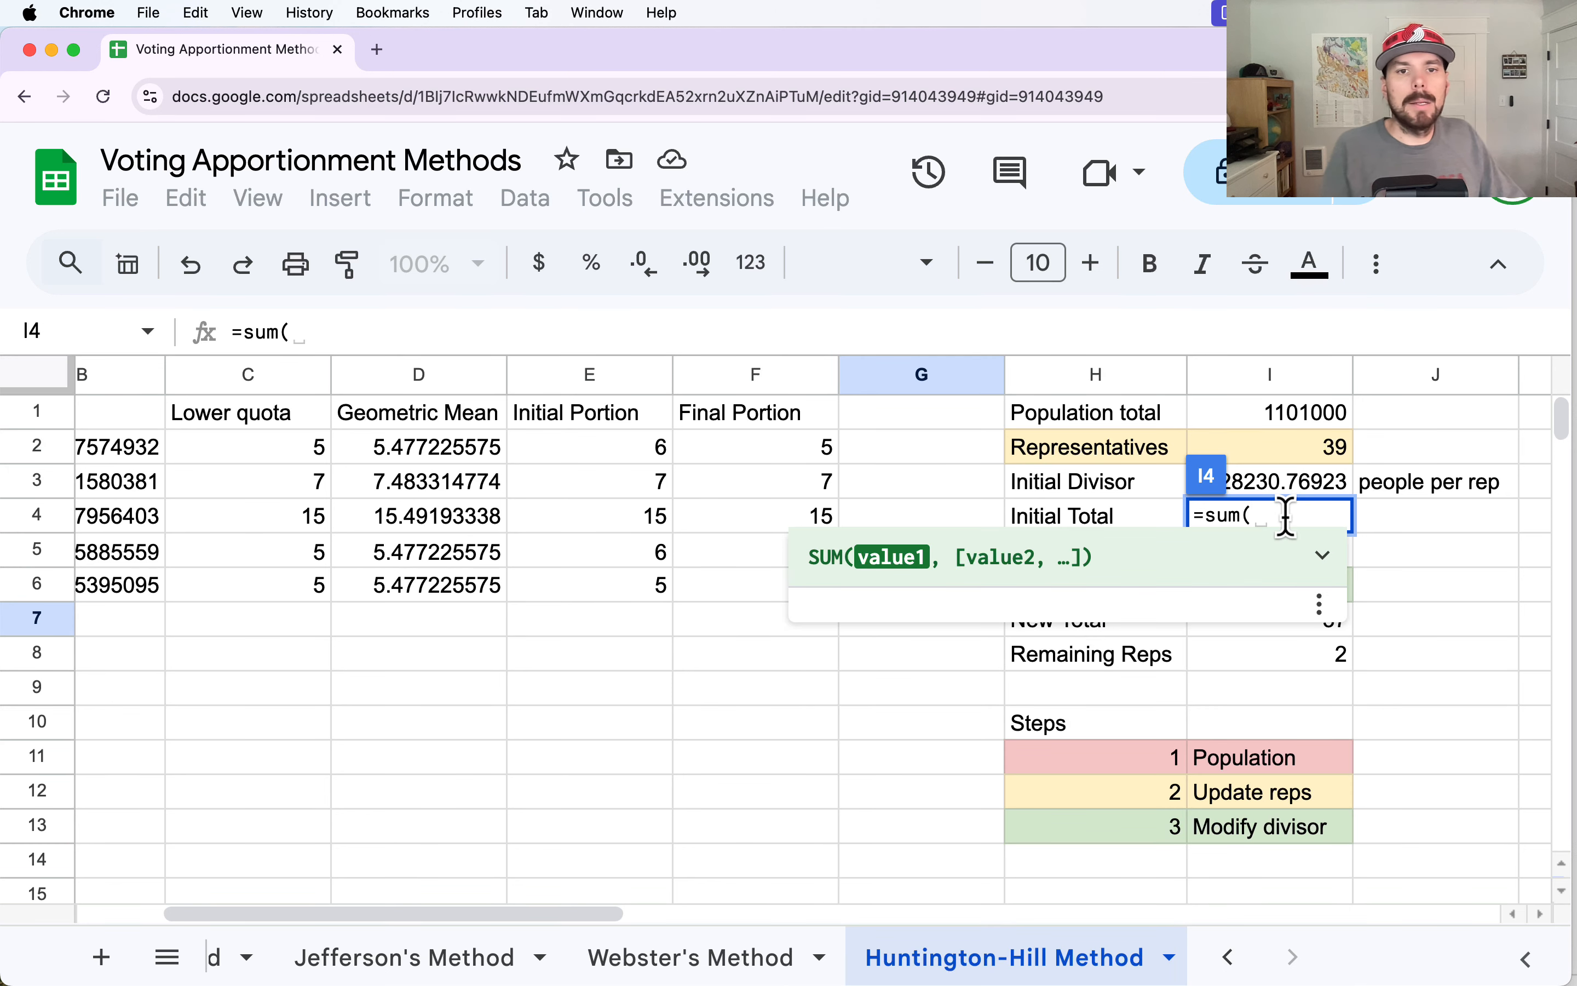
left_click(590, 375)
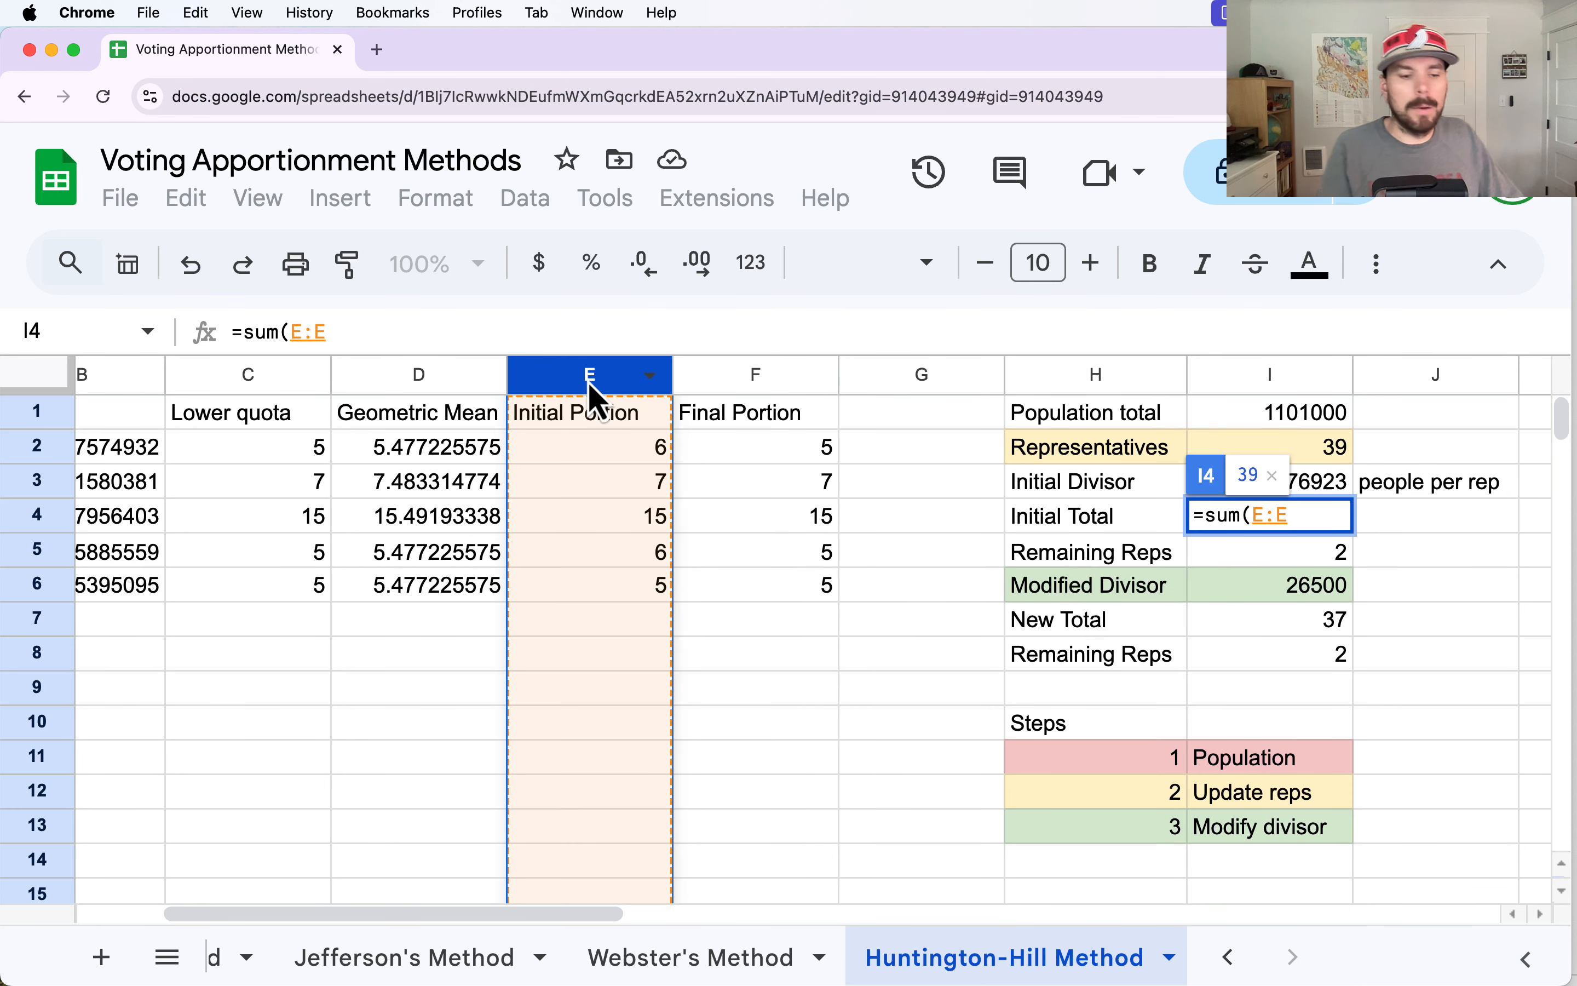
type(")")
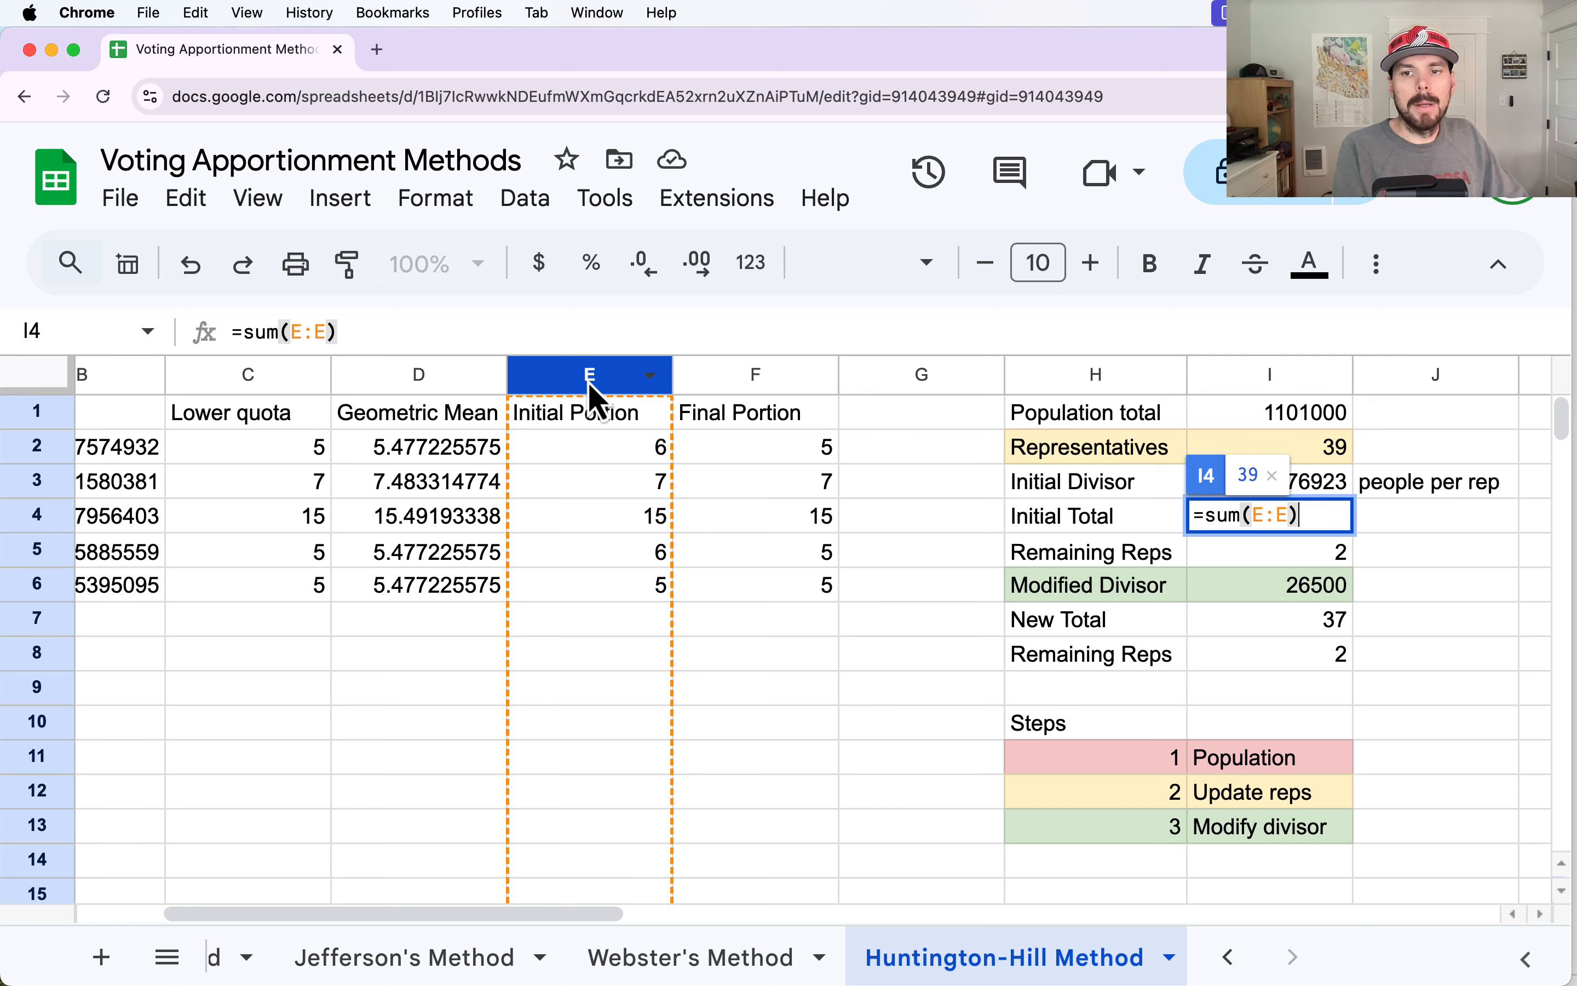
key("Return")
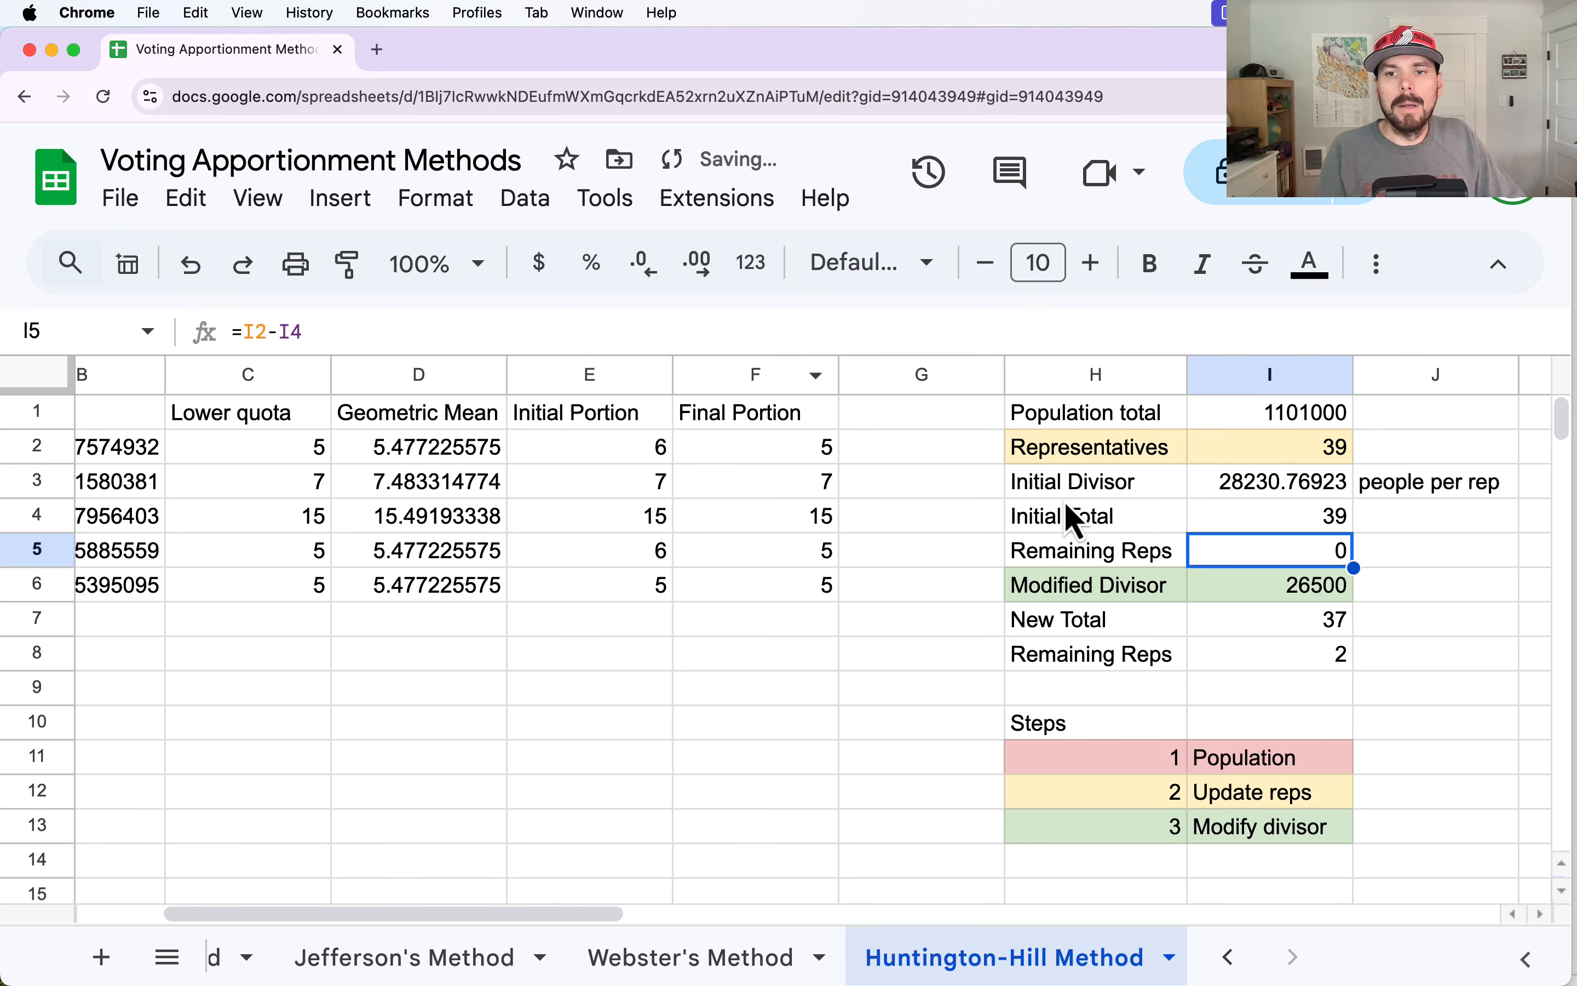
double_click(1299, 551)
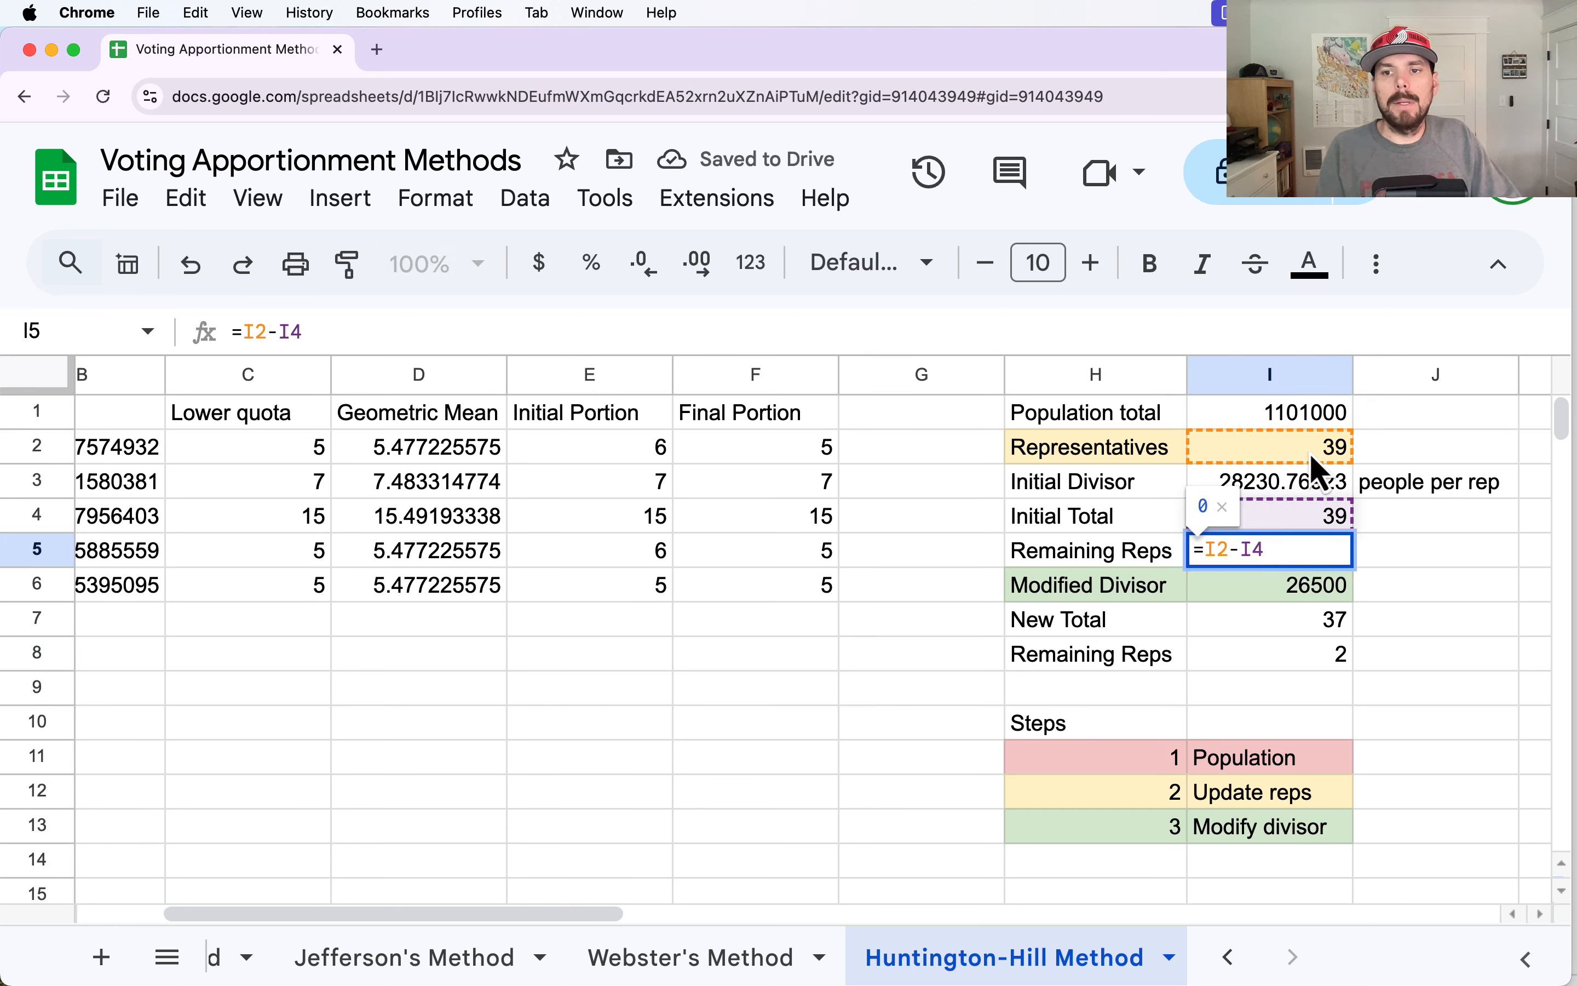
key("Tab")
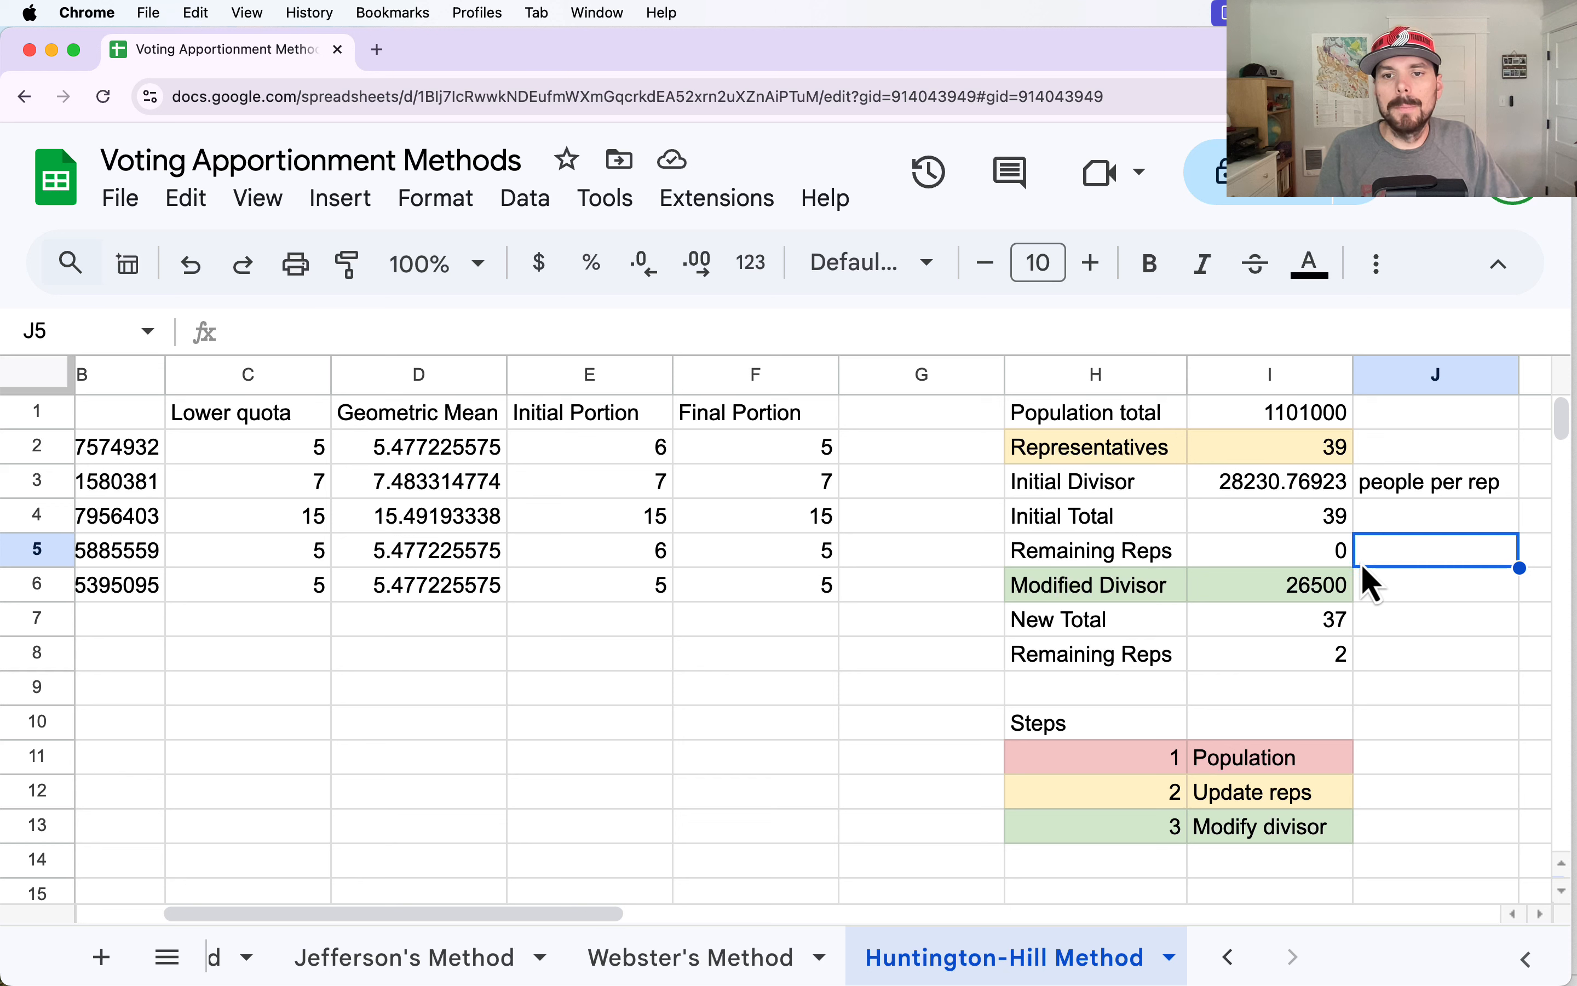
left_click(1314, 561)
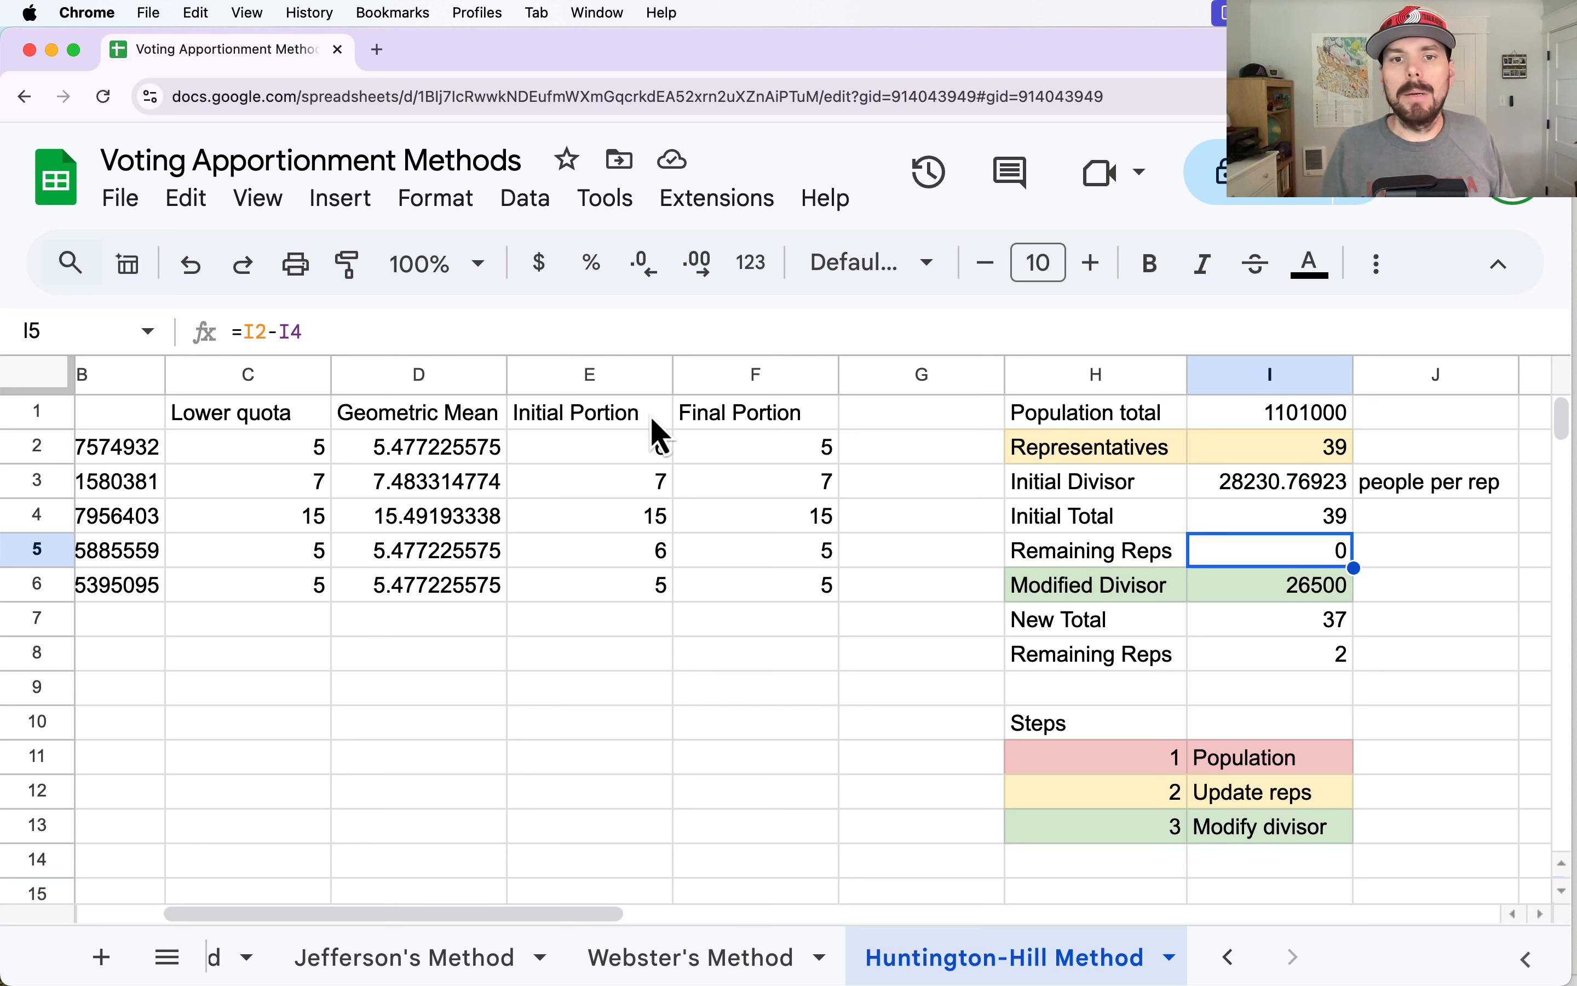
Clear the old Final Portion formulas from F2:F6.
left_click_drag(774, 458, 808, 590)
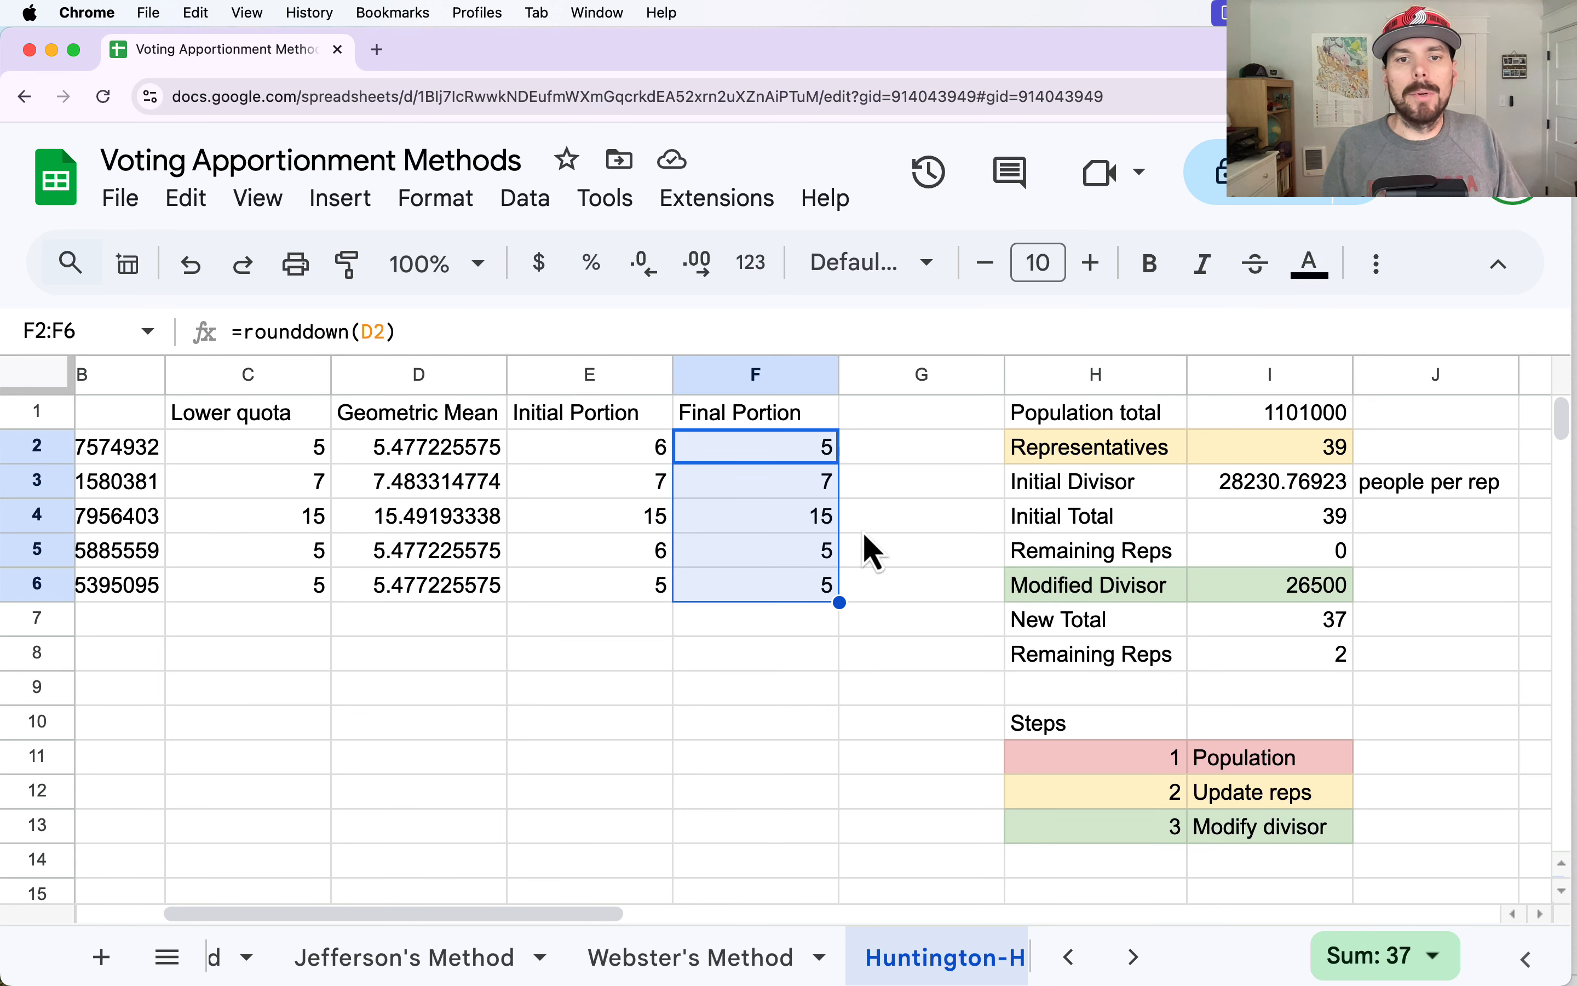
key("Delete")
left_click(870, 490)
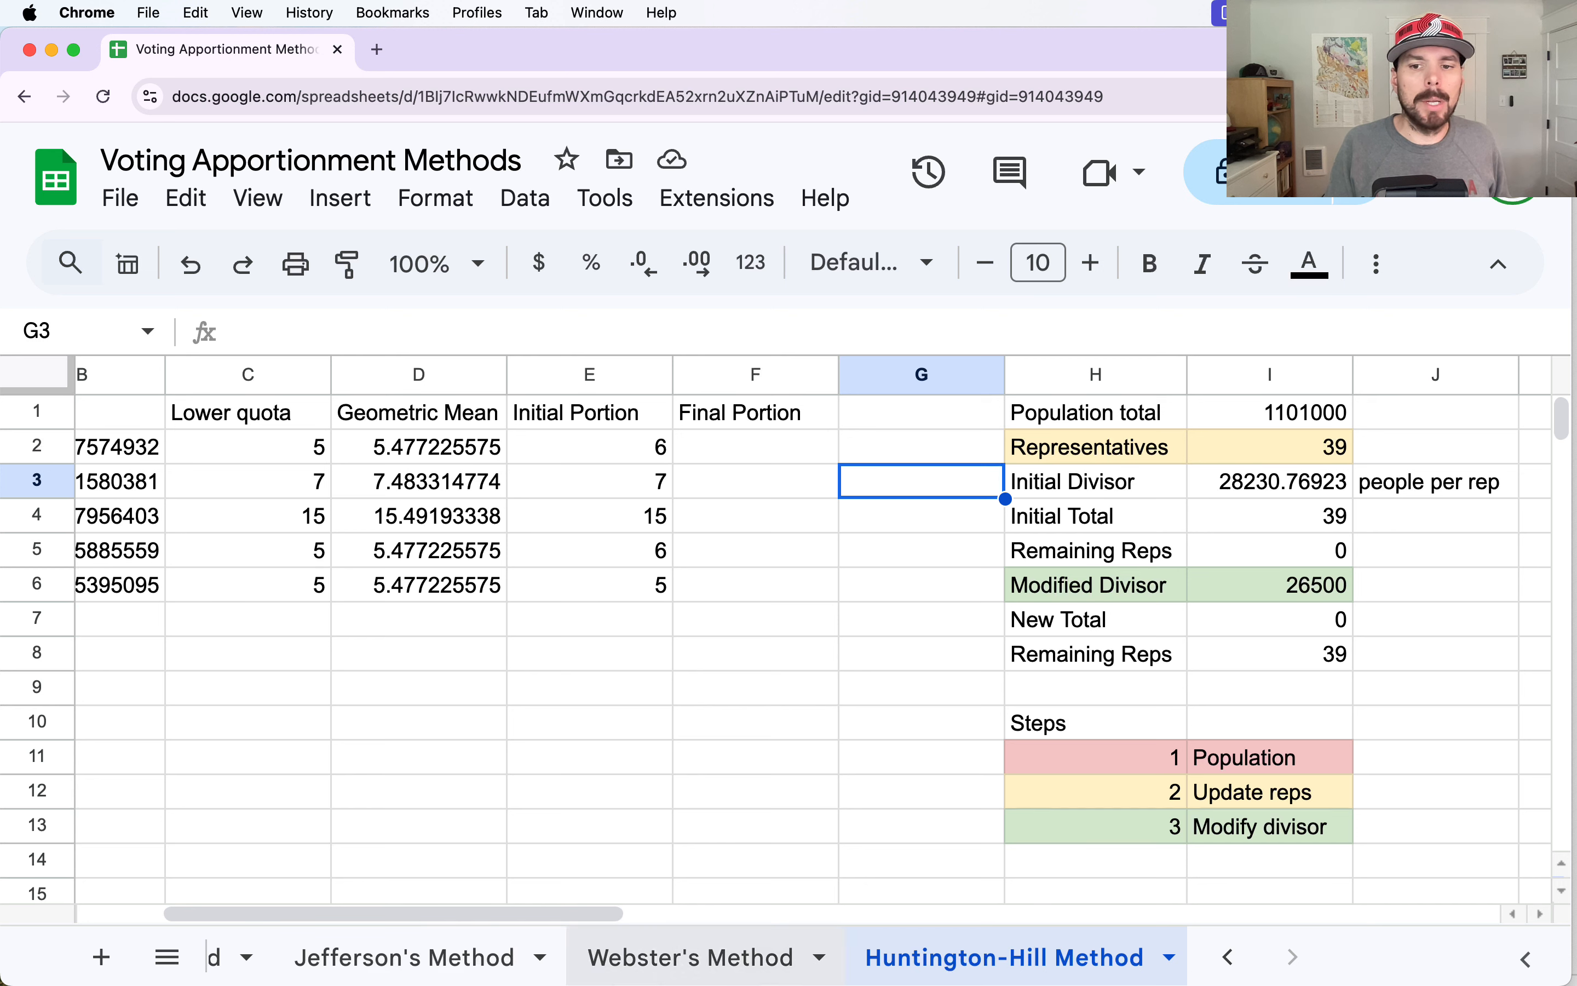
Copy the county populations J2:J6 from the Data sheet into the Population Block column of the Huntington-Hill Method sheet, starting at A2.
left_click(1218, 966)
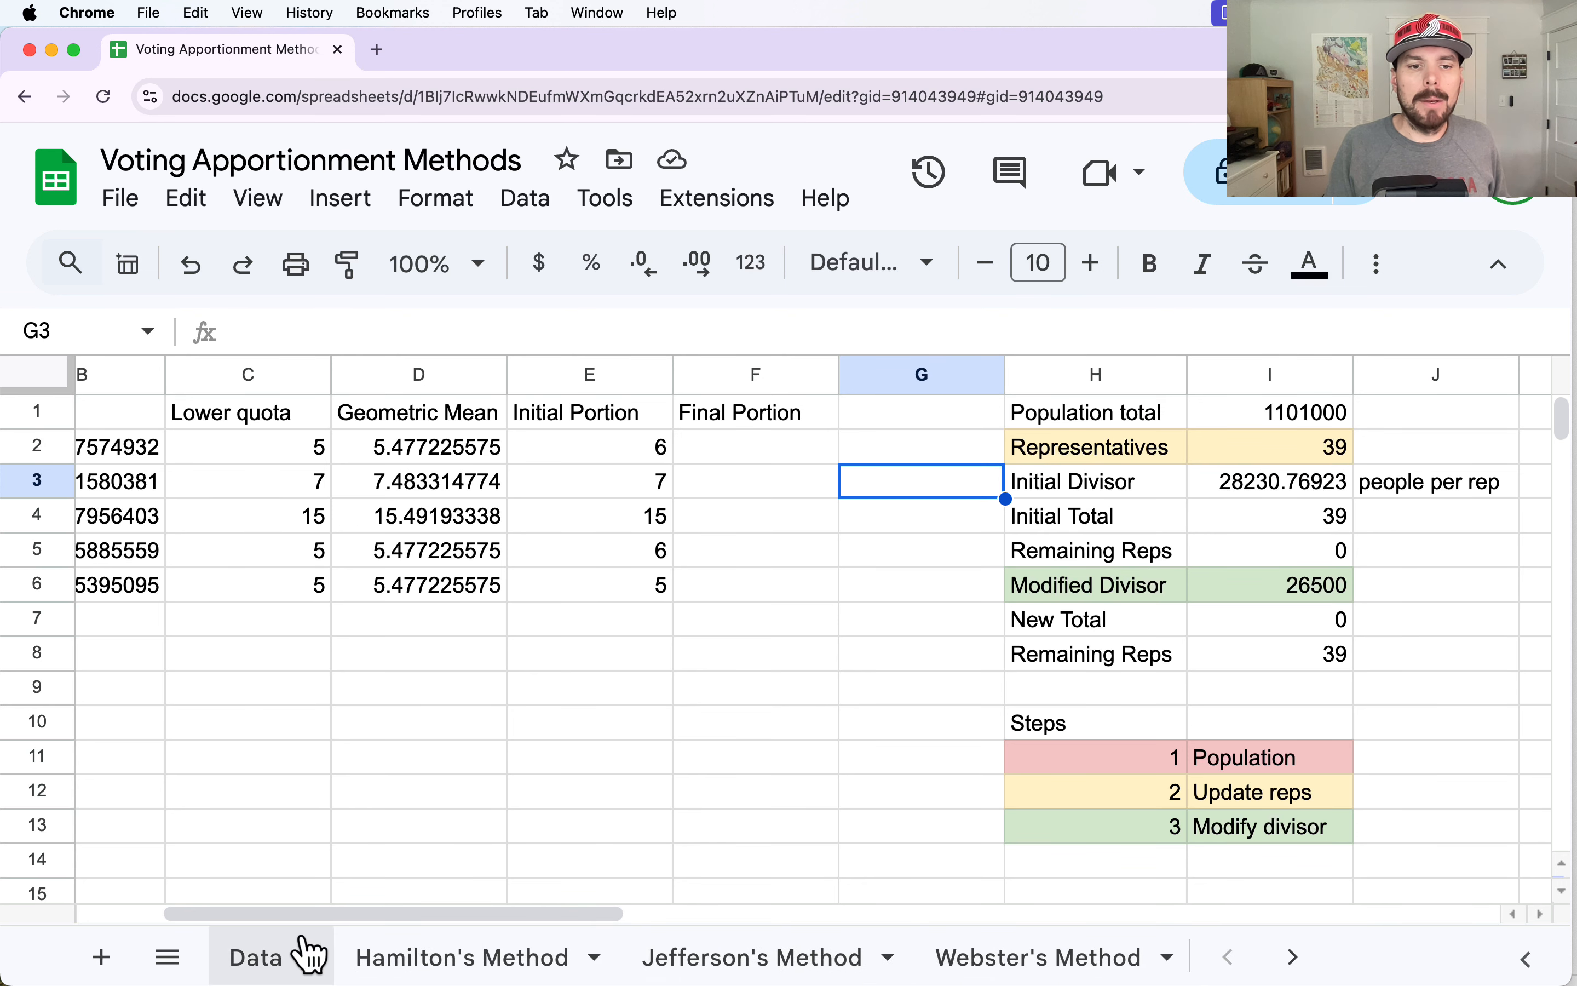
left_click(287, 956)
left_click_drag(536, 456, 539, 634)
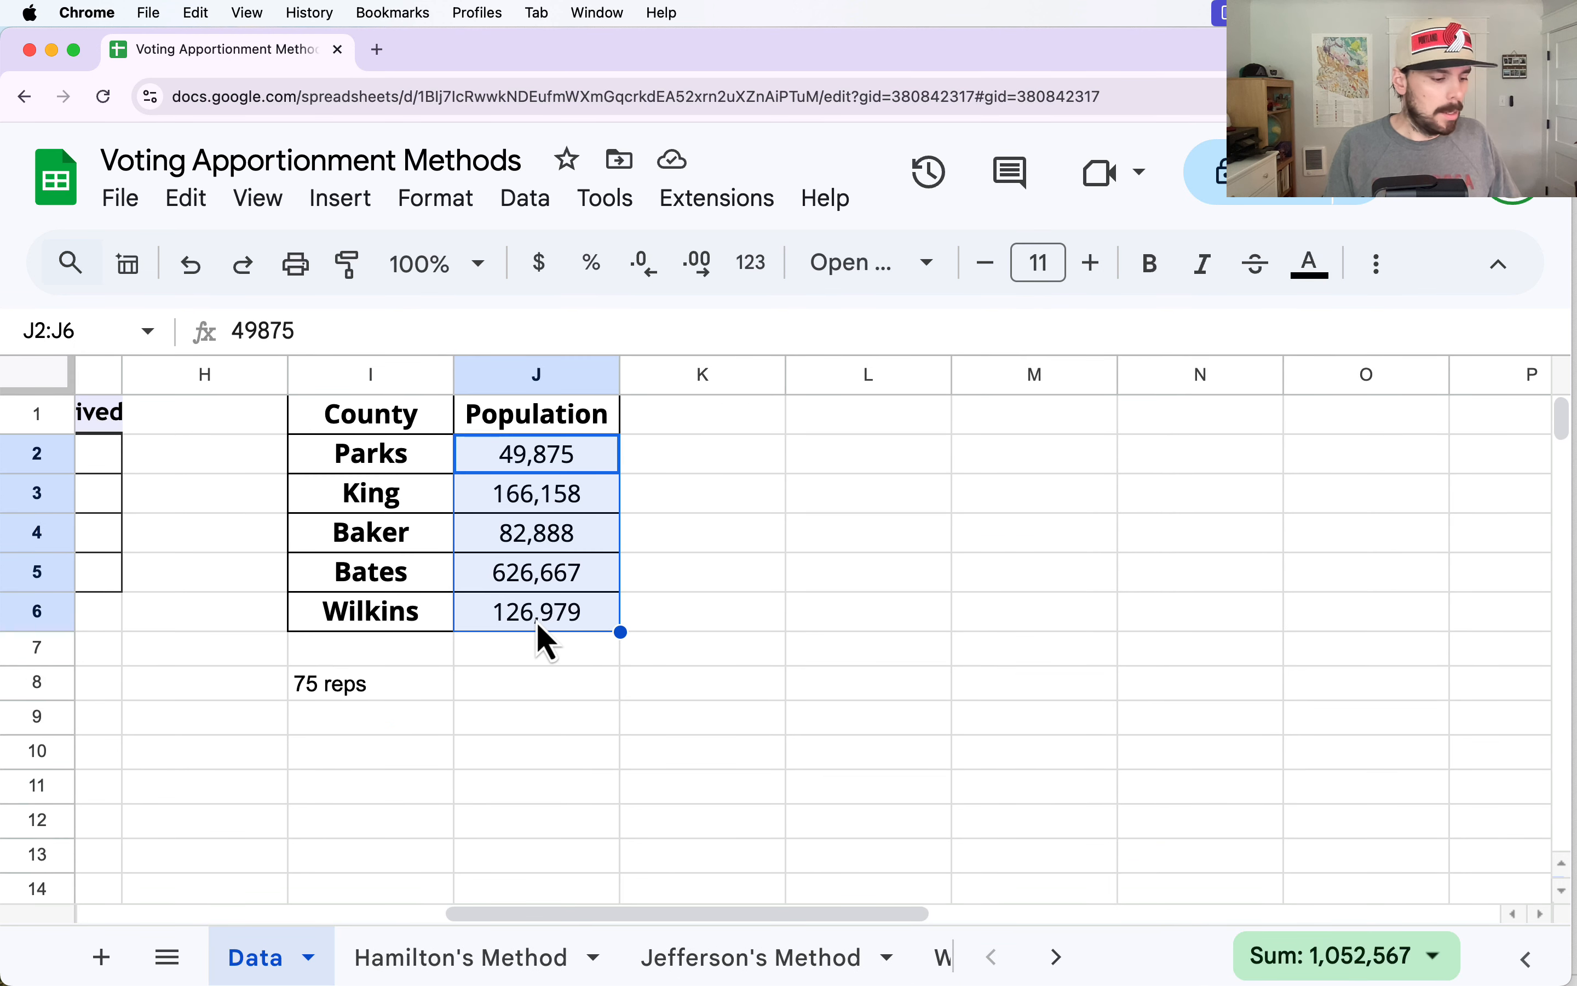
key("super+c")
left_click(1067, 957)
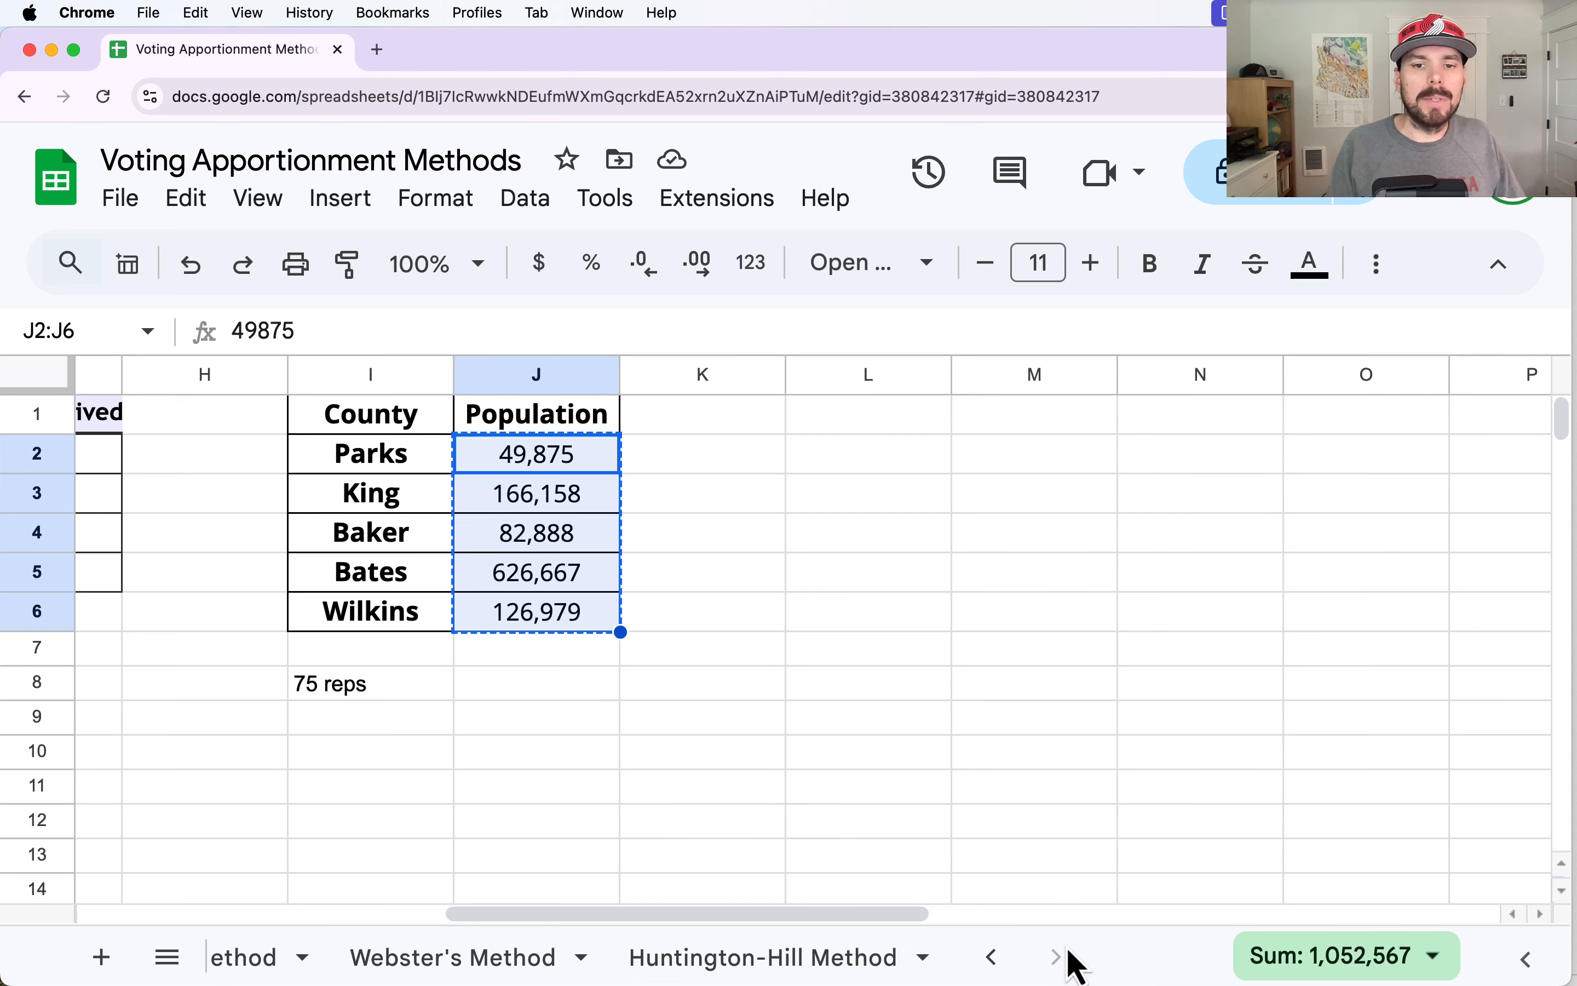
left_click(789, 958)
left_click(118, 460)
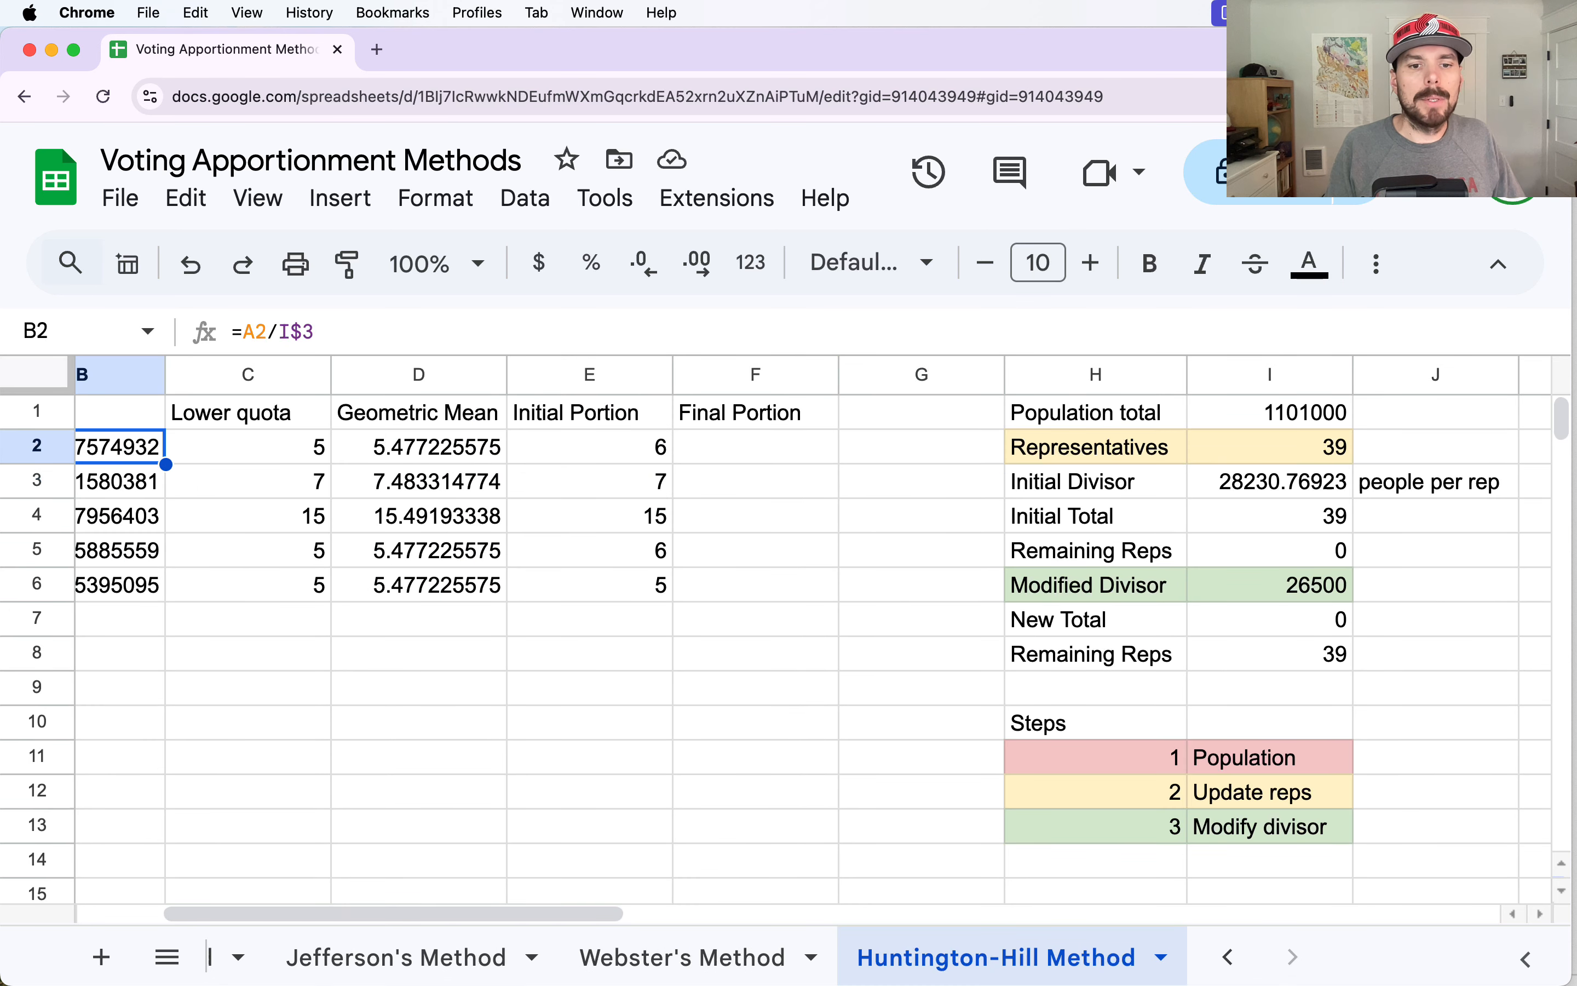
left_click_drag(446, 914, 352, 913)
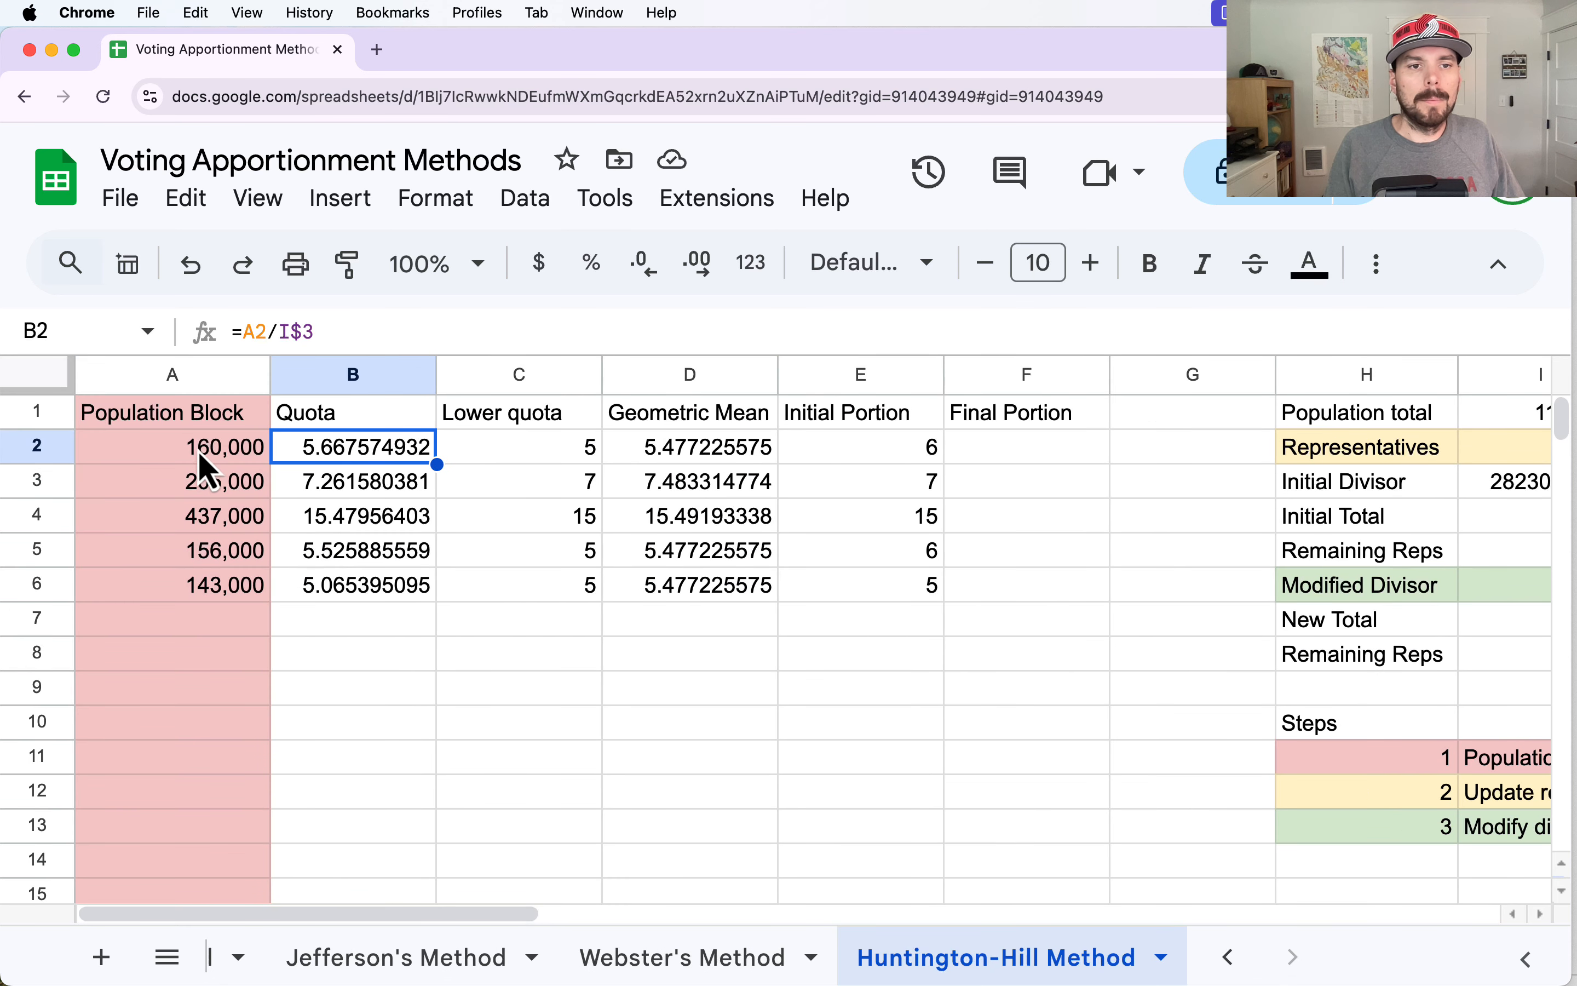
left_click(215, 448)
key("super+v")
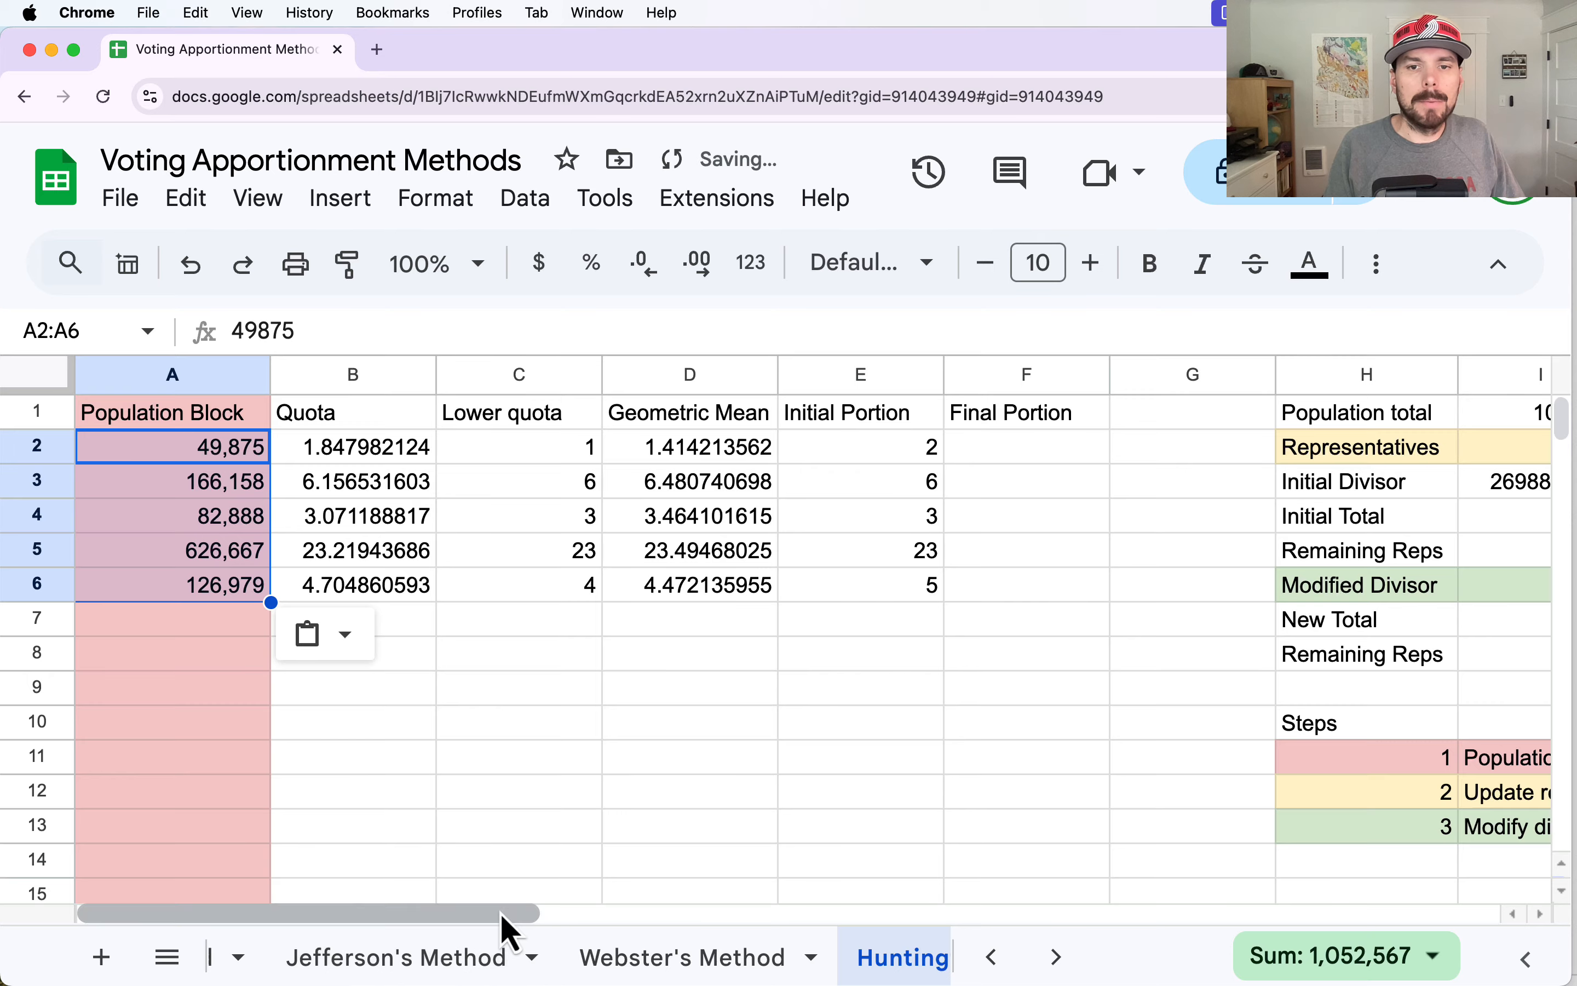
Set the number of Representatives in I2 to 75.
left_click_drag(500, 913, 658, 913)
left_click(1359, 456)
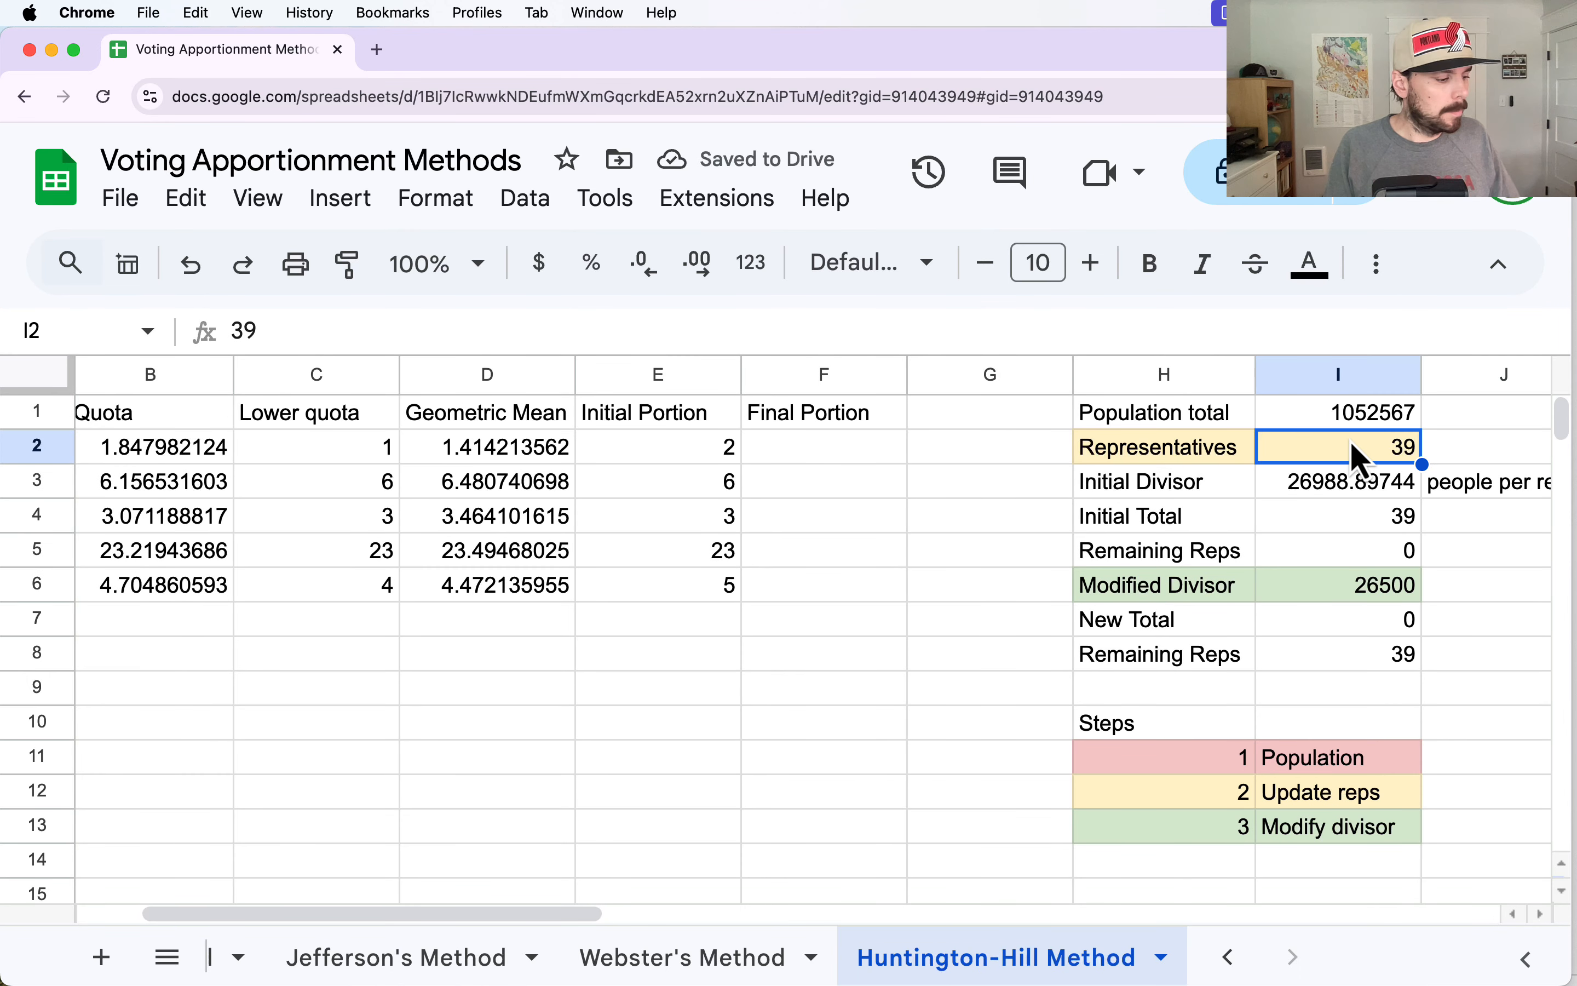
type("75")
key("Return")
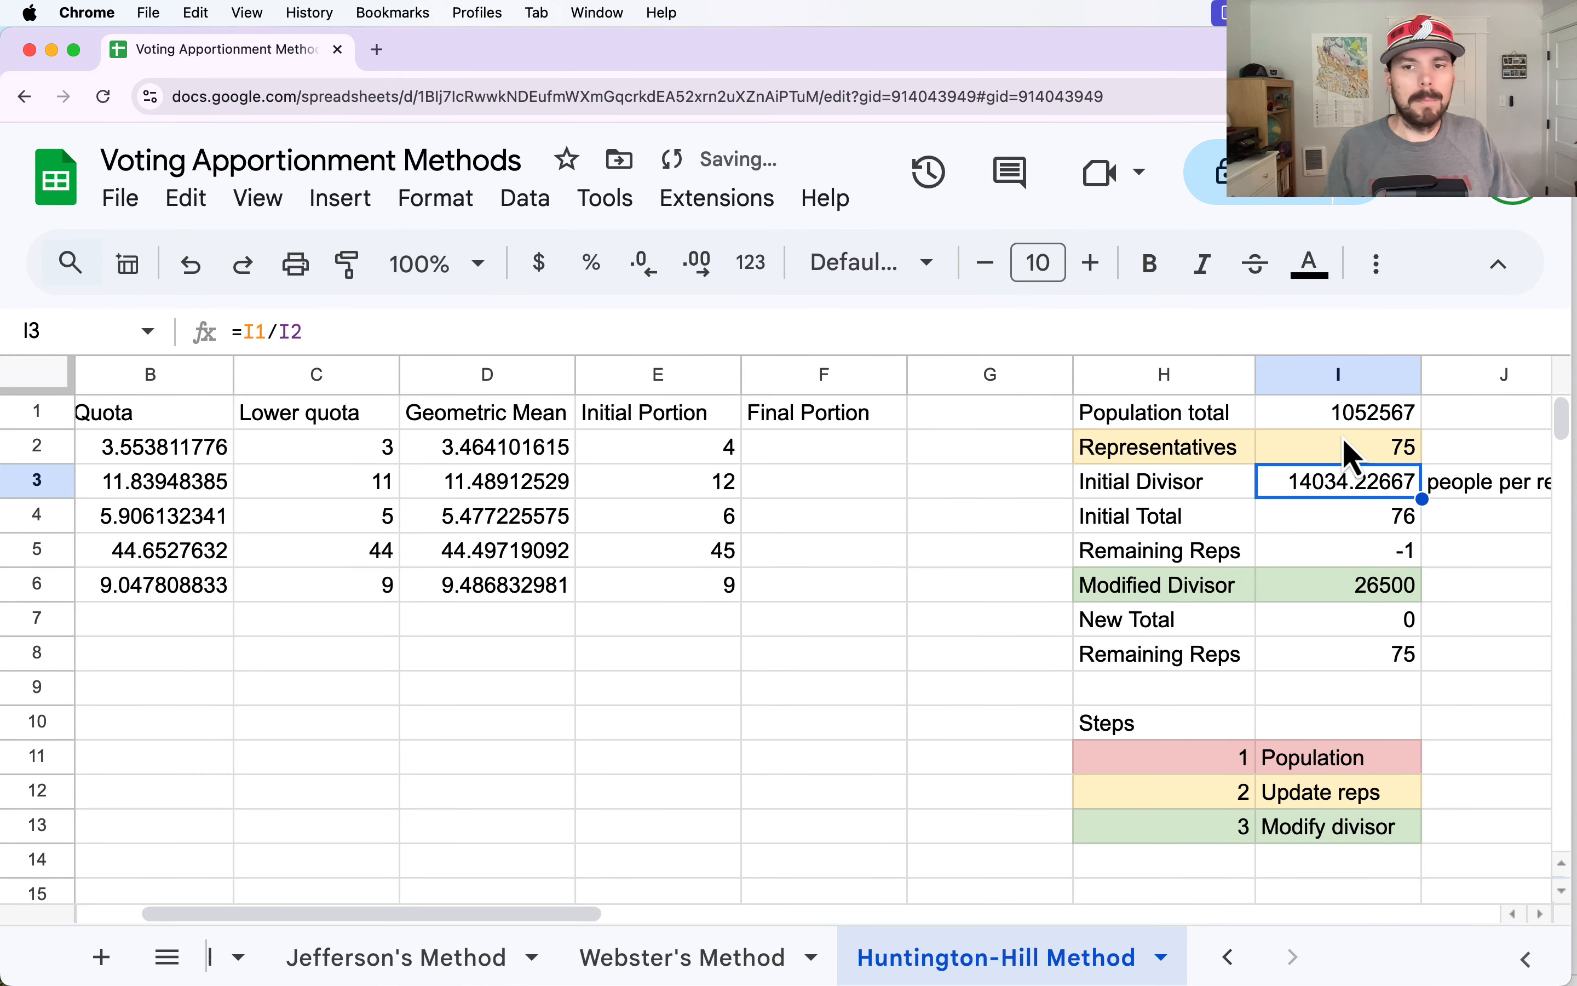
Examine the quotas, geometric means and initial portions for each county, along with the Remaining Reps, Modified Divisor and New Total cells.
left_click(1362, 561)
left_click(368, 458)
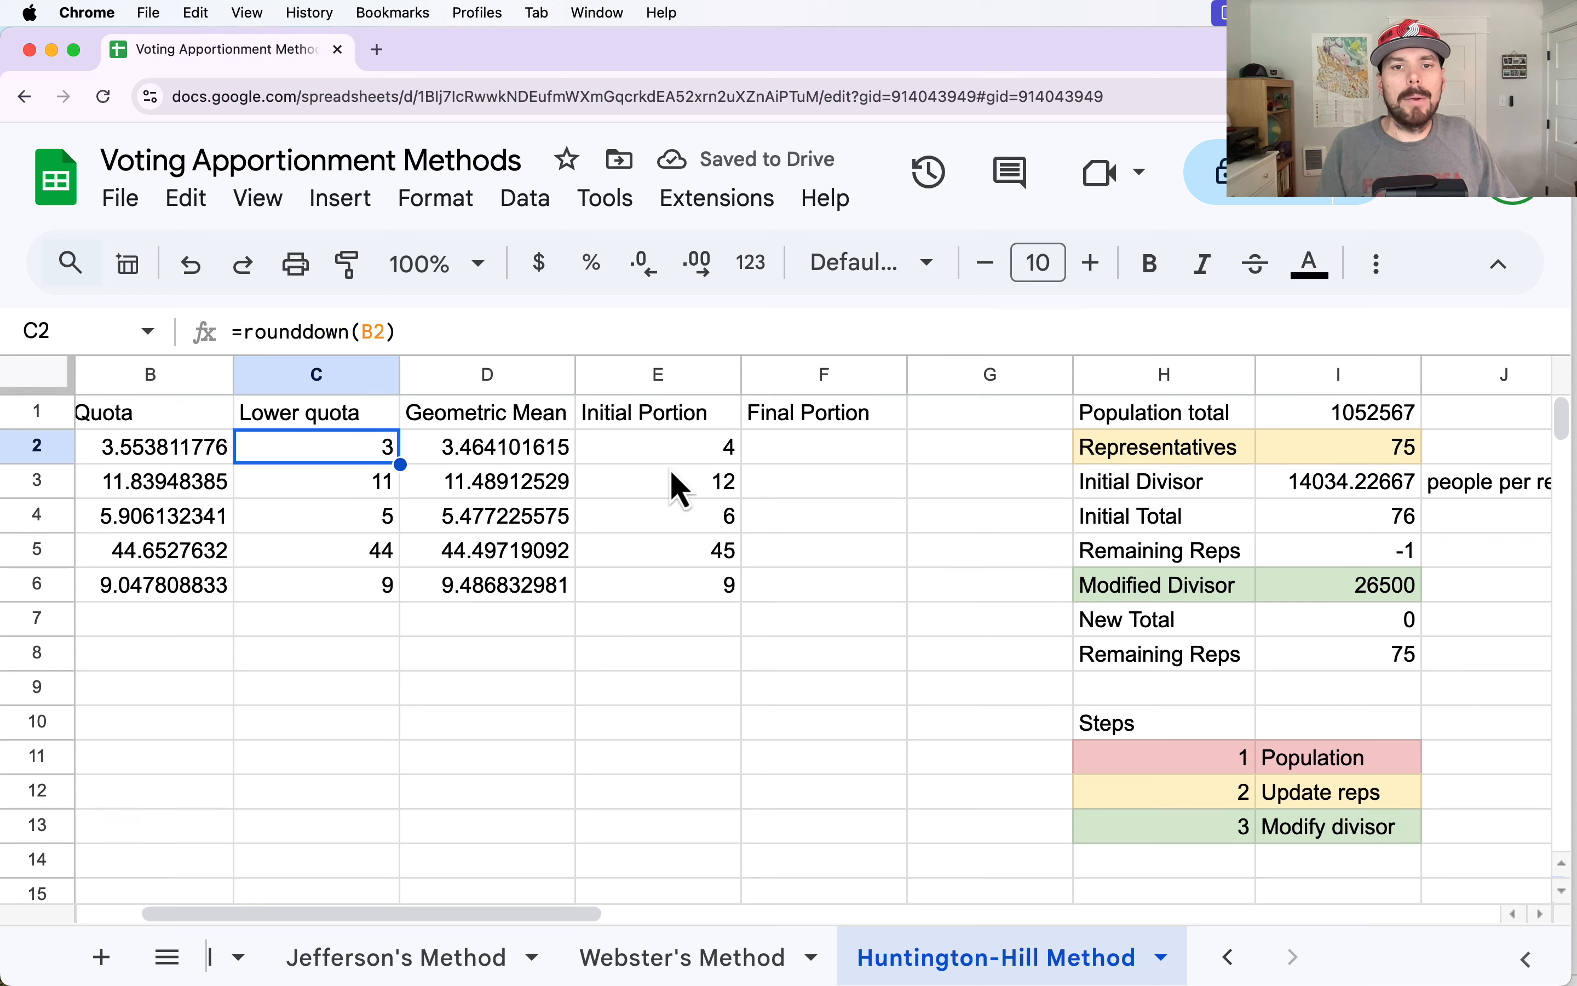
left_click(676, 458)
left_click(680, 483)
left_click(680, 517)
left_click(680, 555)
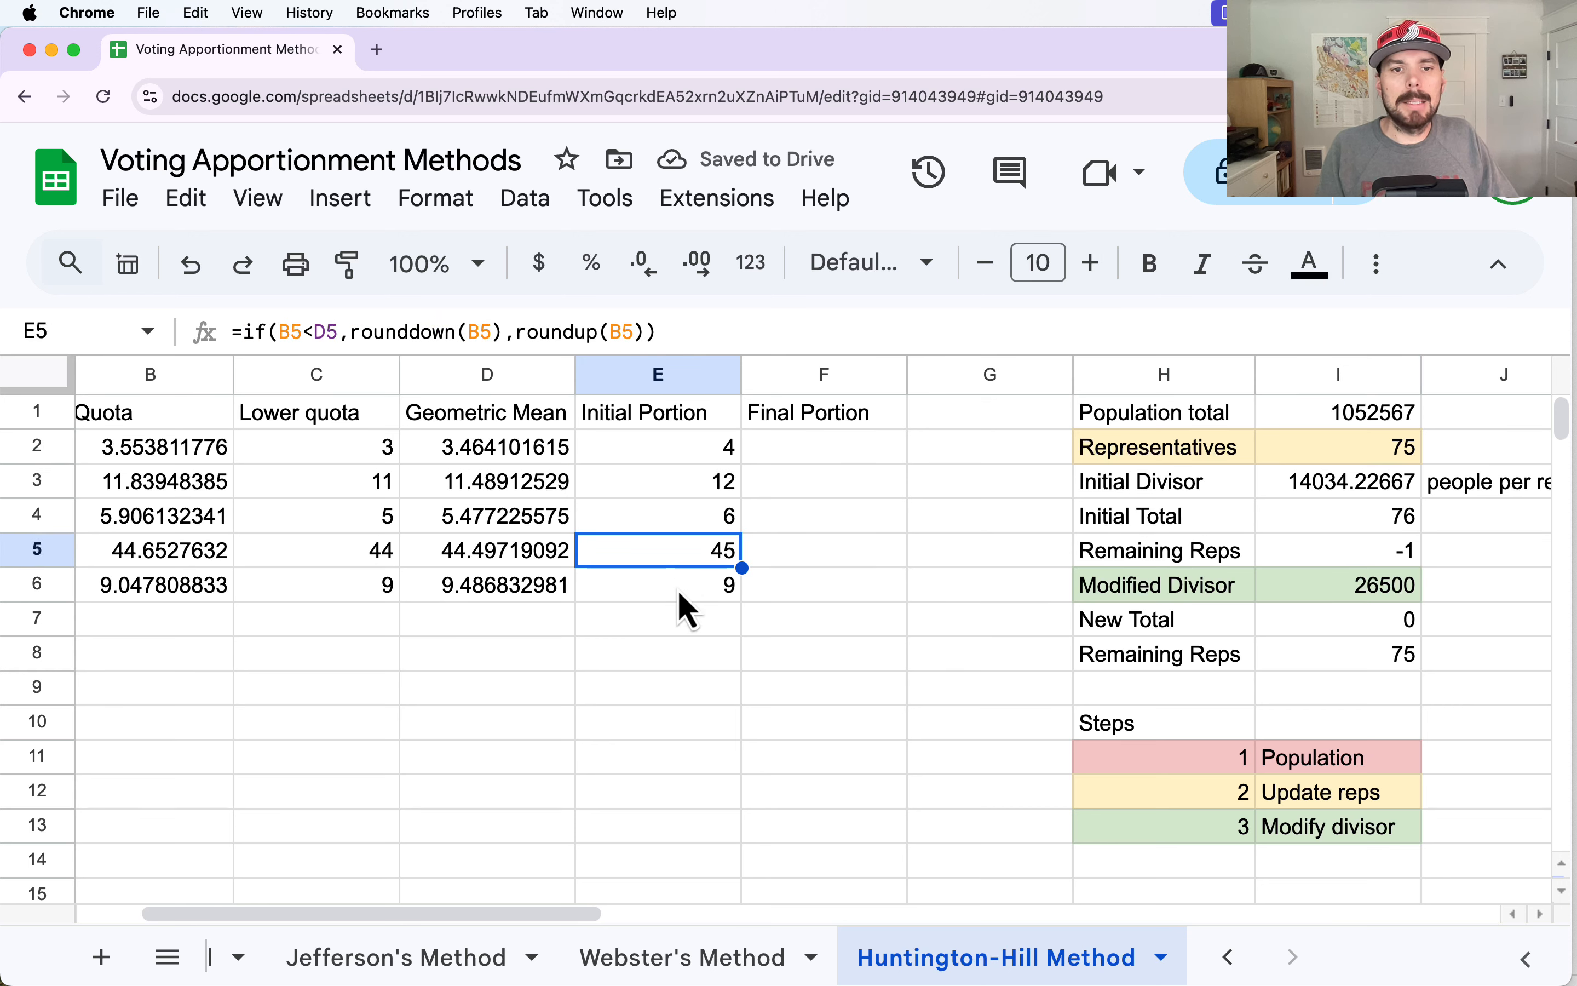
left_click(681, 589)
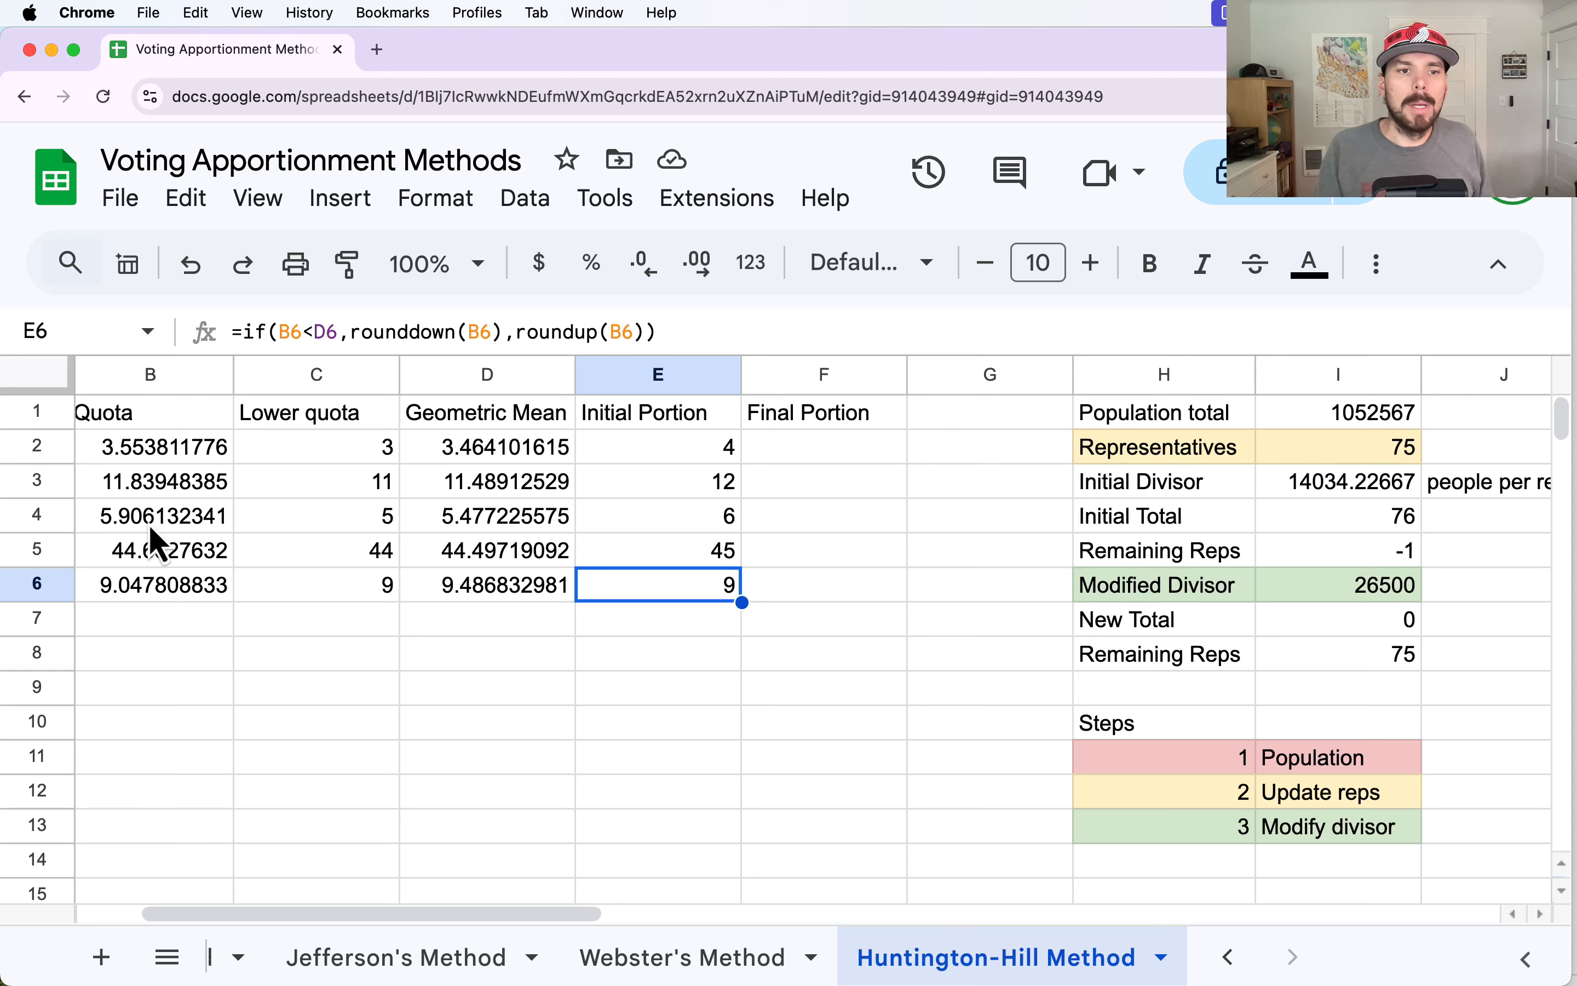
left_click(146, 460)
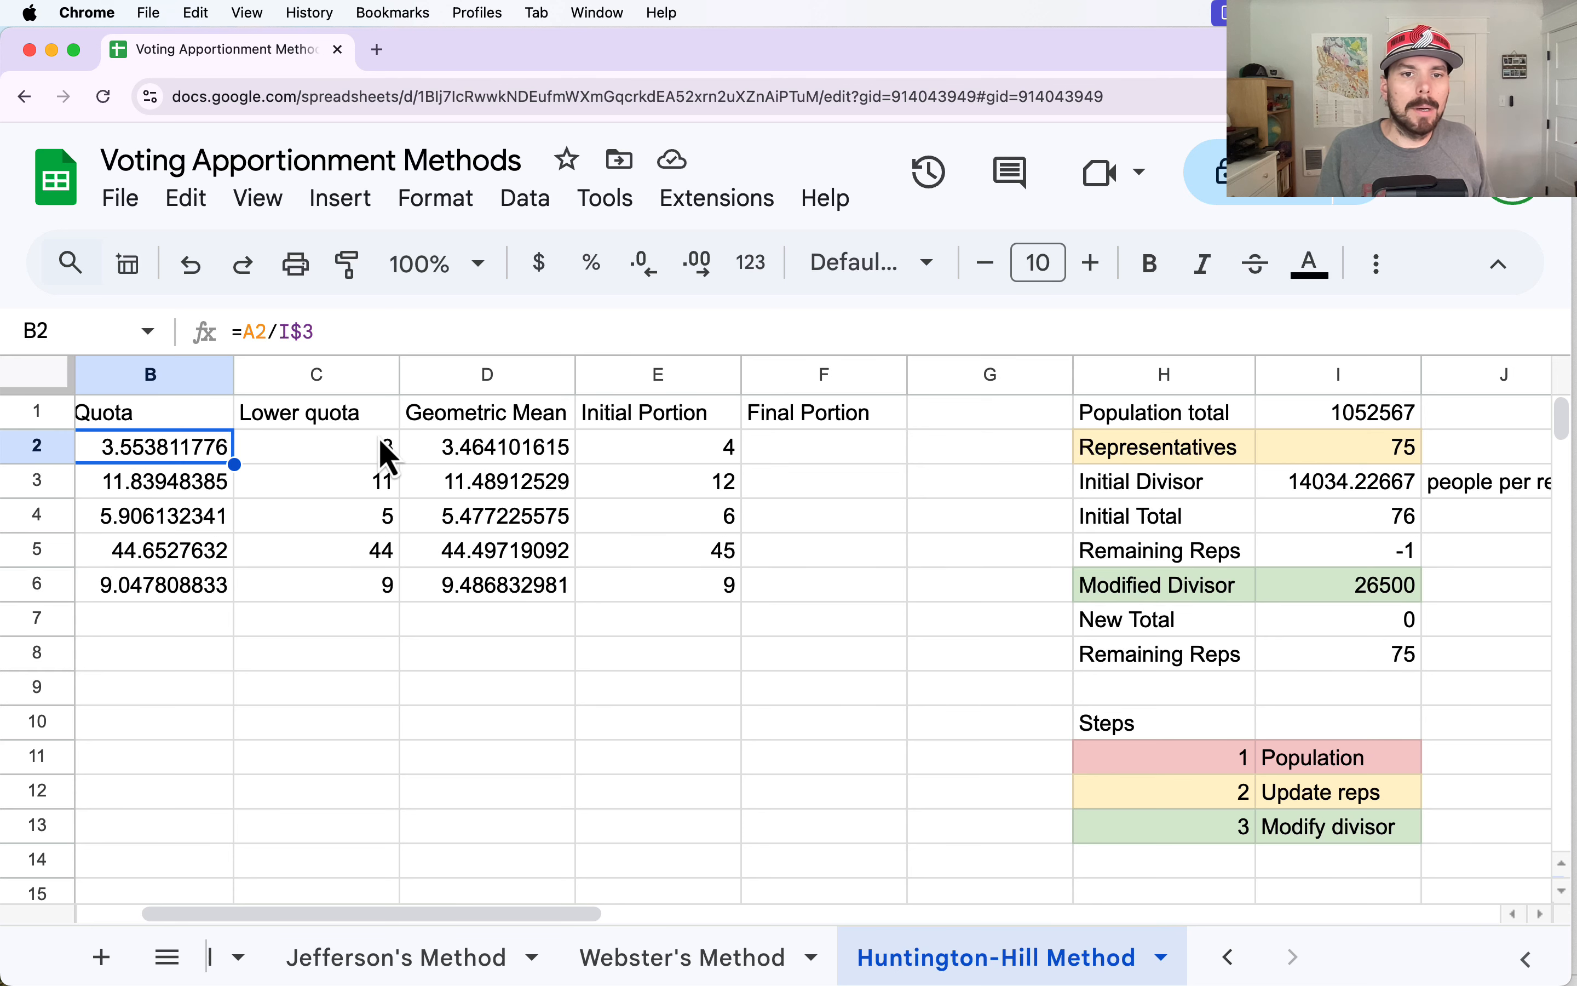
left_click(443, 451)
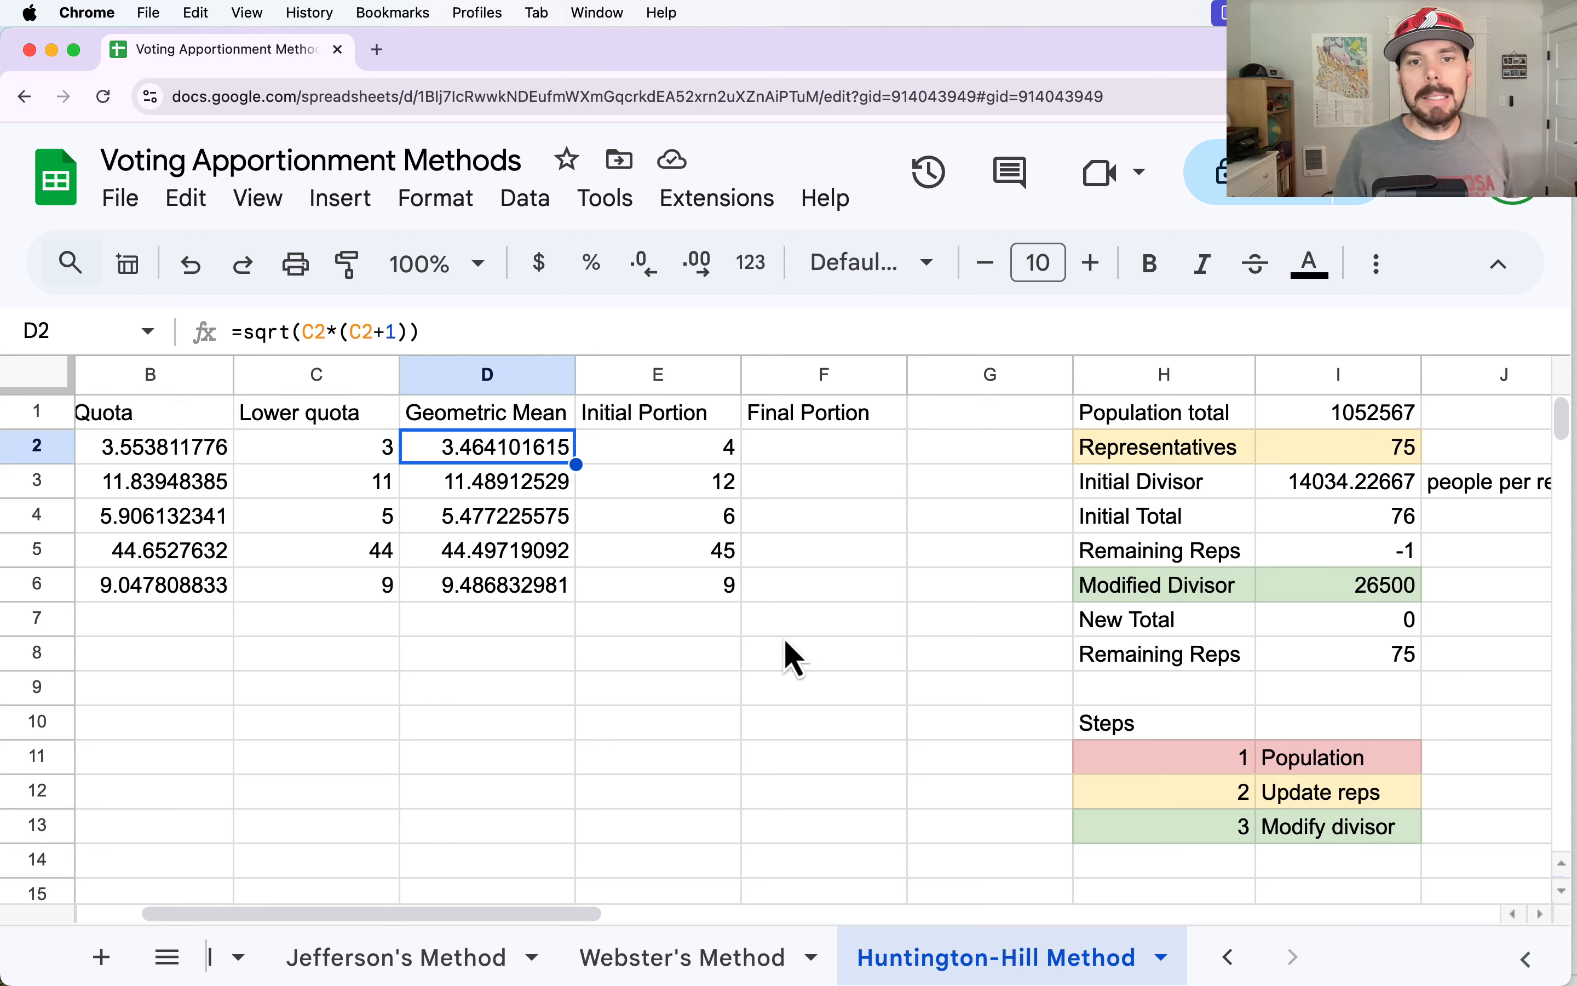
left_click(1386, 565)
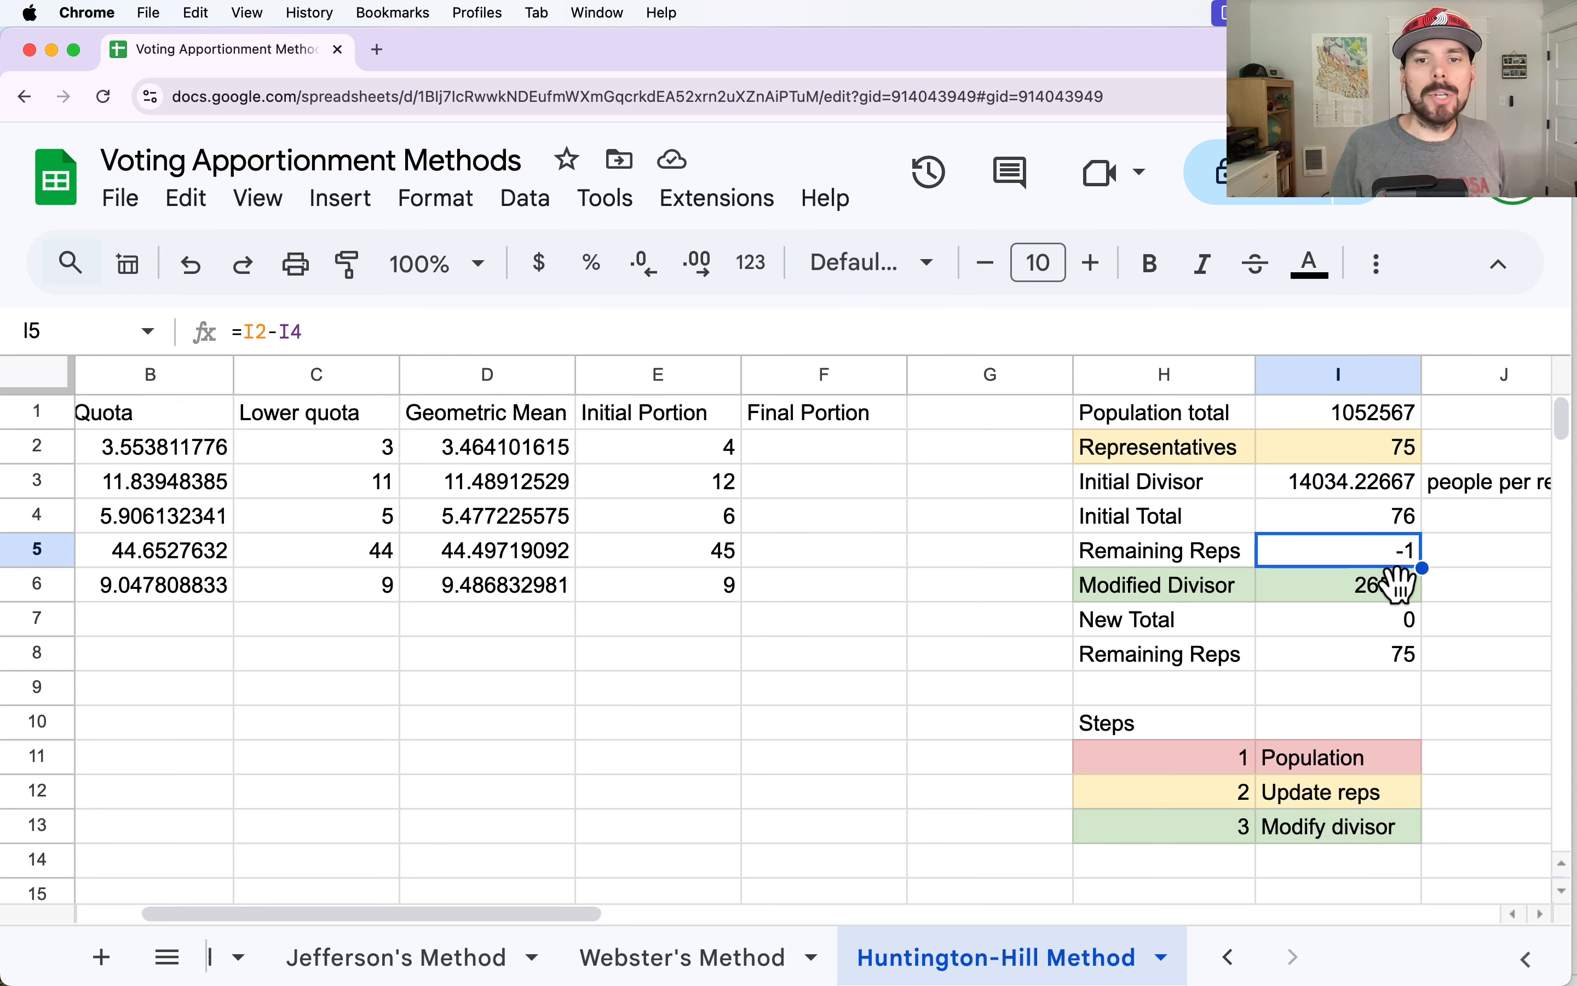
left_click(1348, 599)
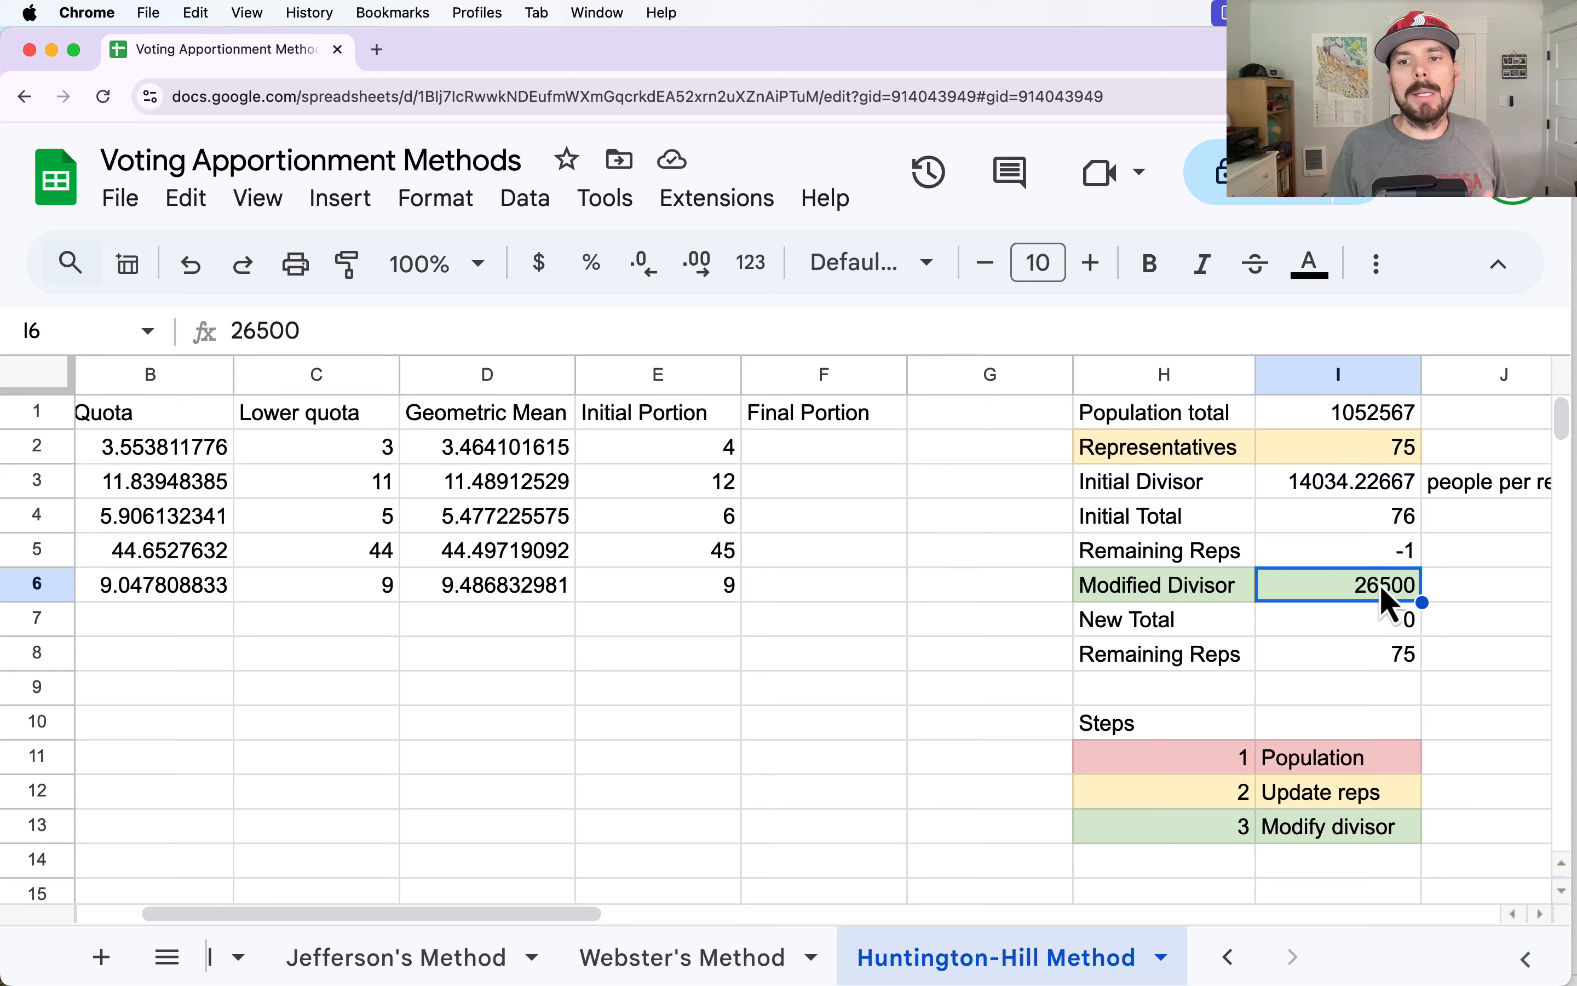
left_click(1363, 640)
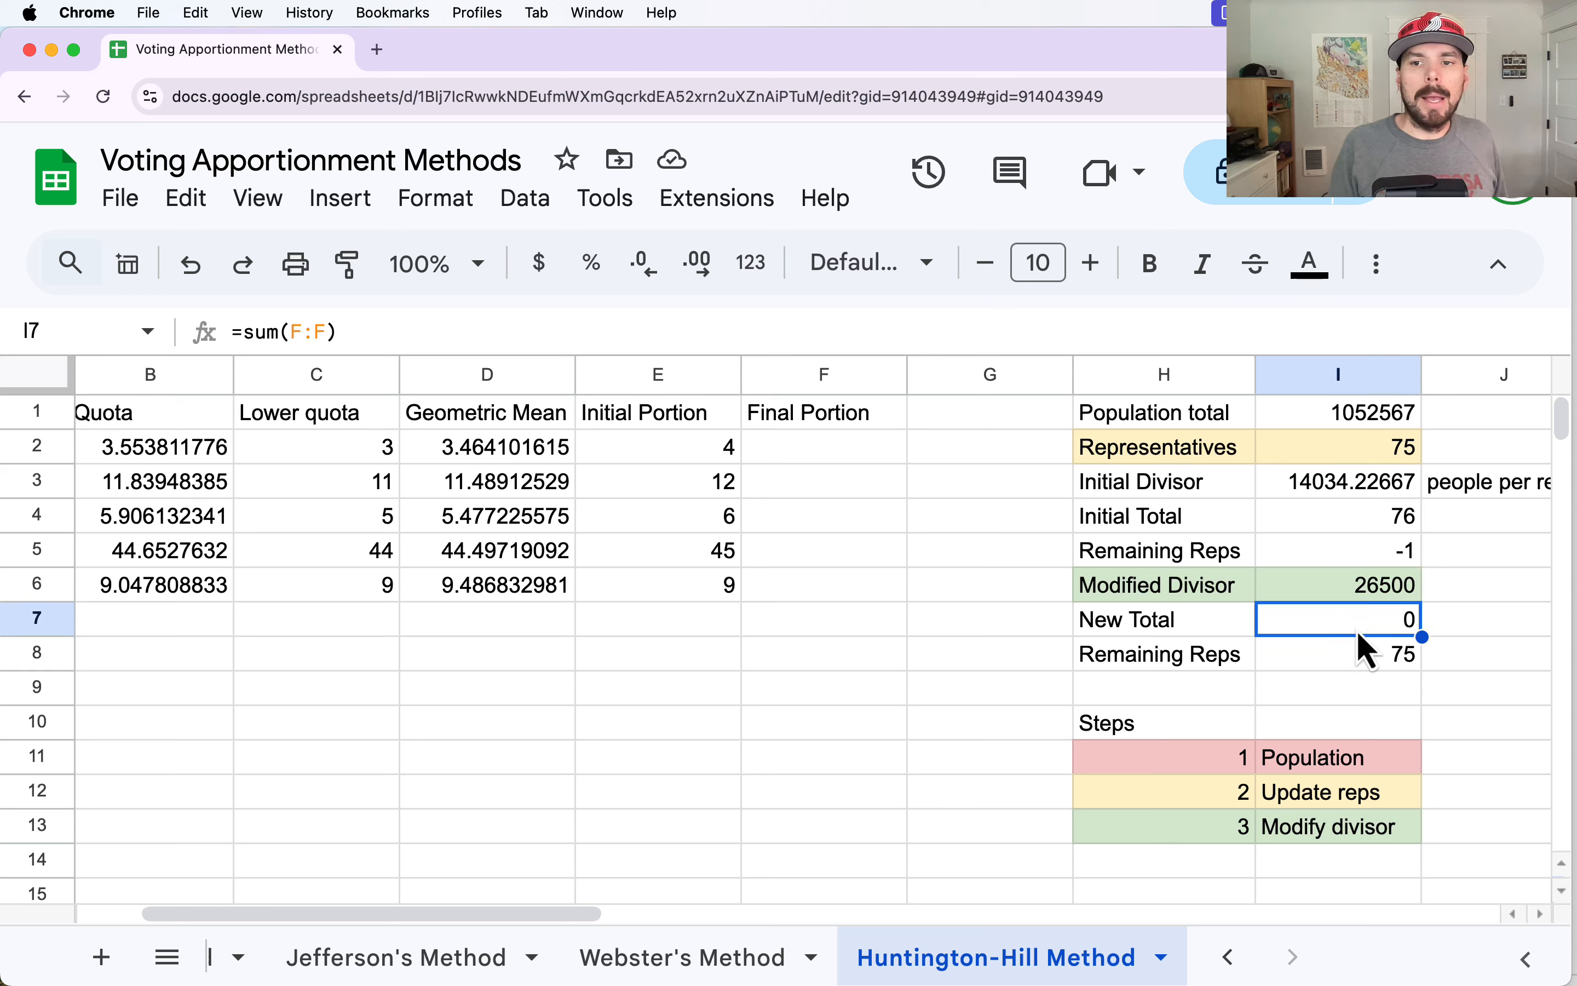
double_click(1368, 627)
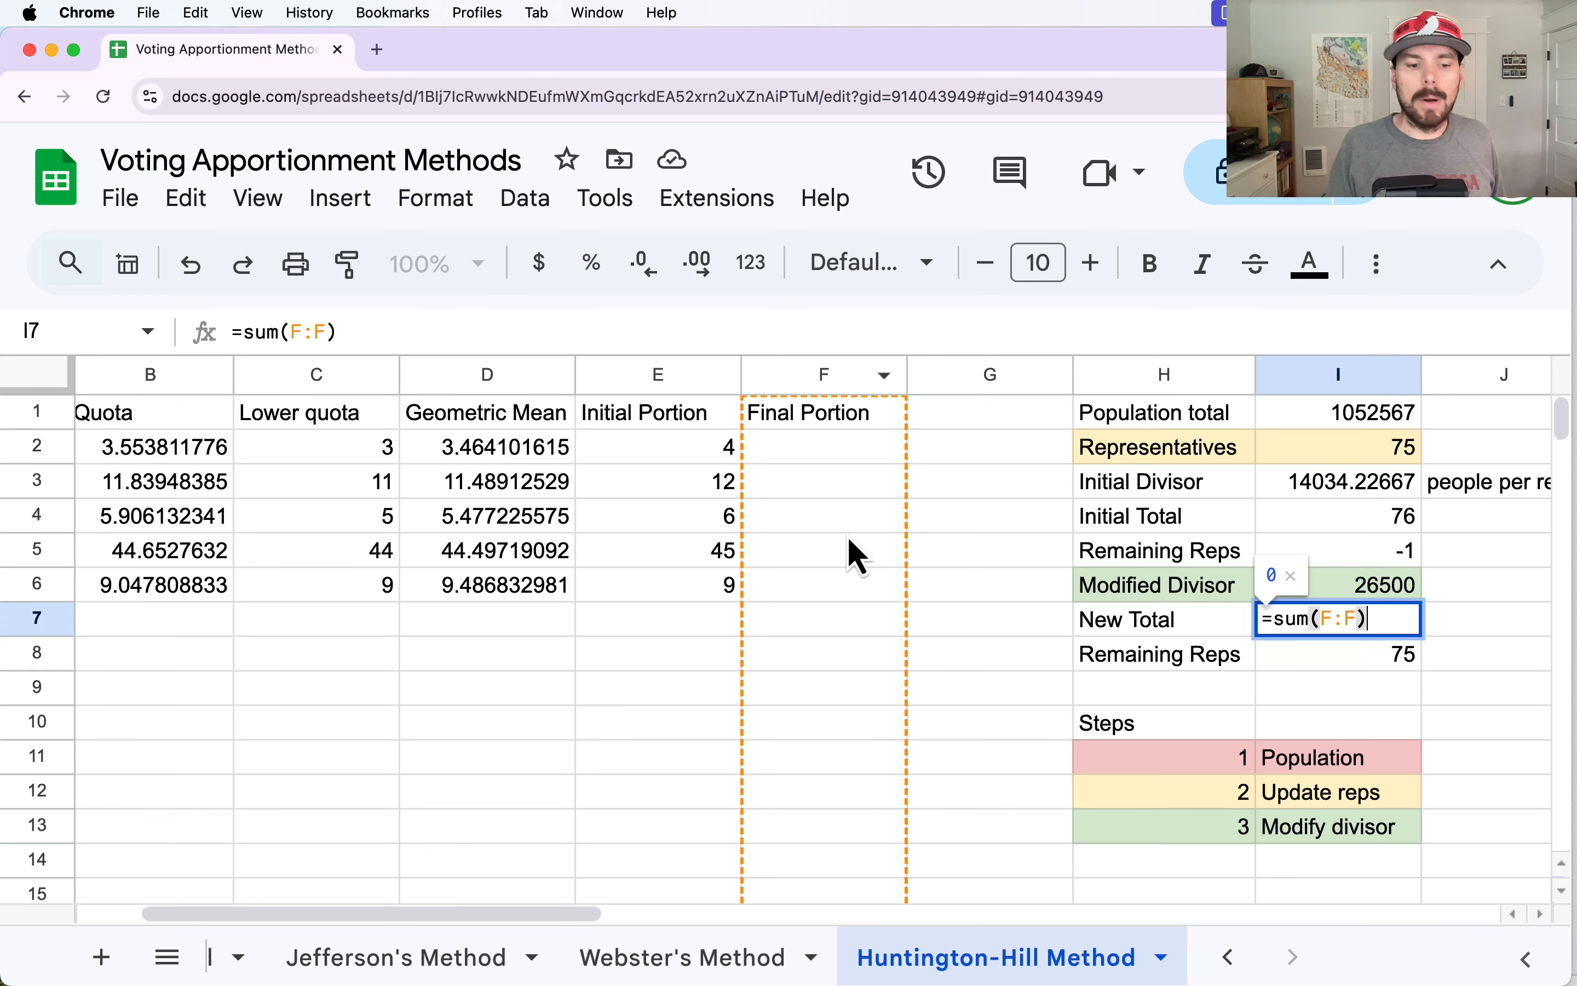
left_click(1293, 640)
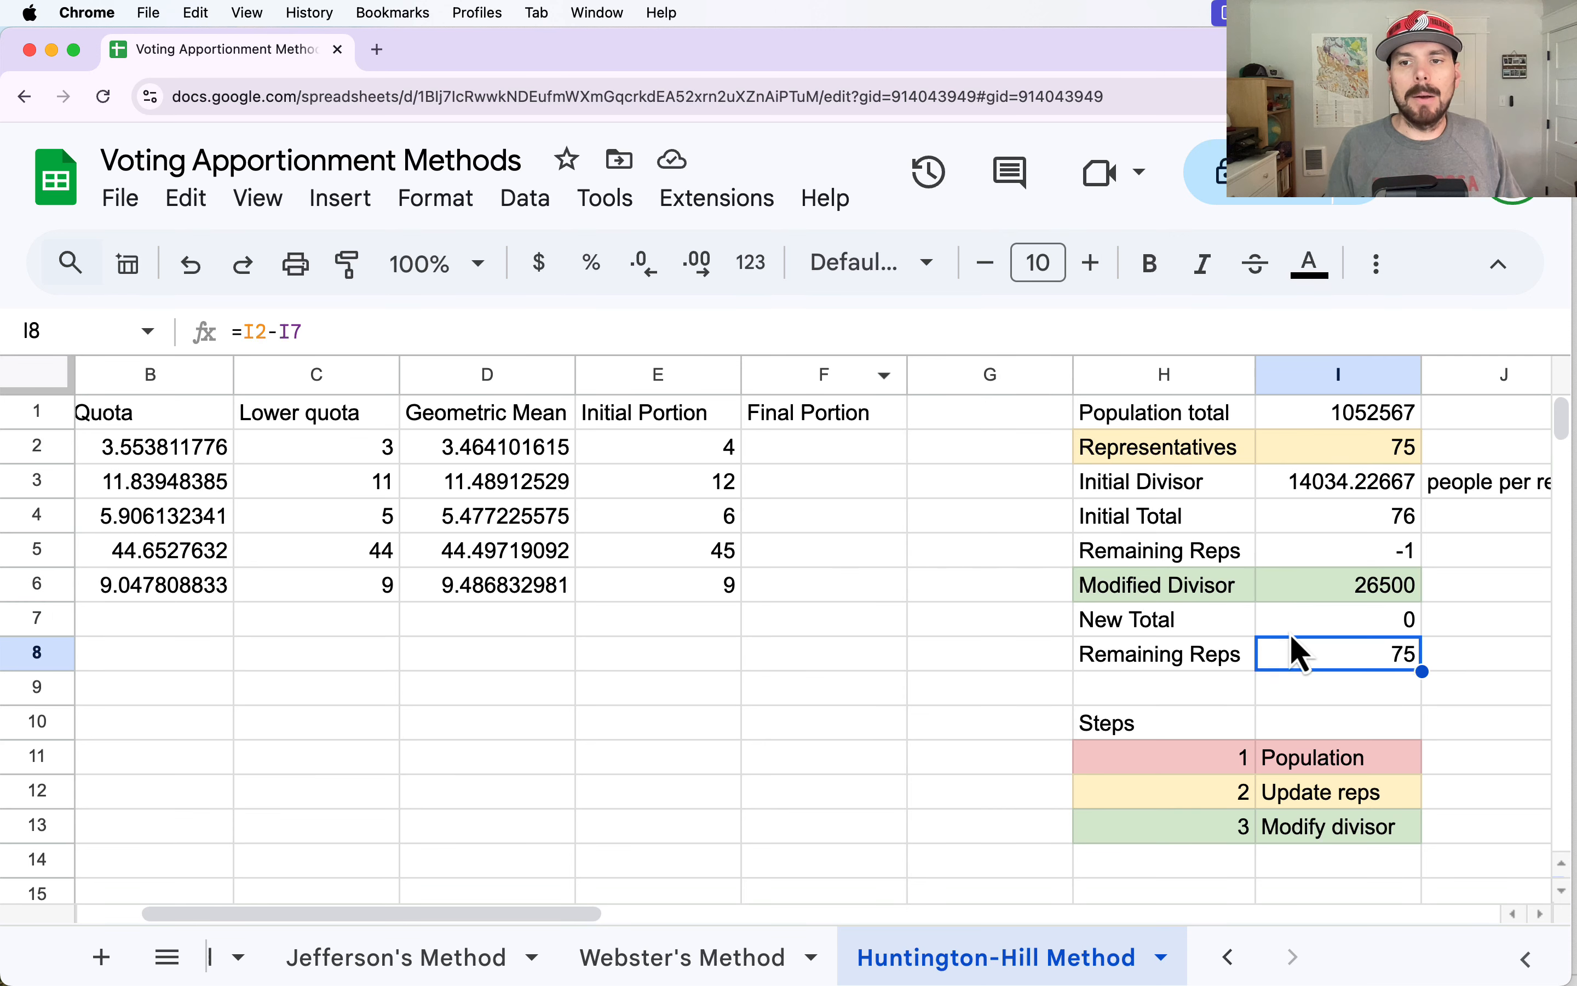
Set the Modified Divisor in I6 to 14100.
left_click(1353, 582)
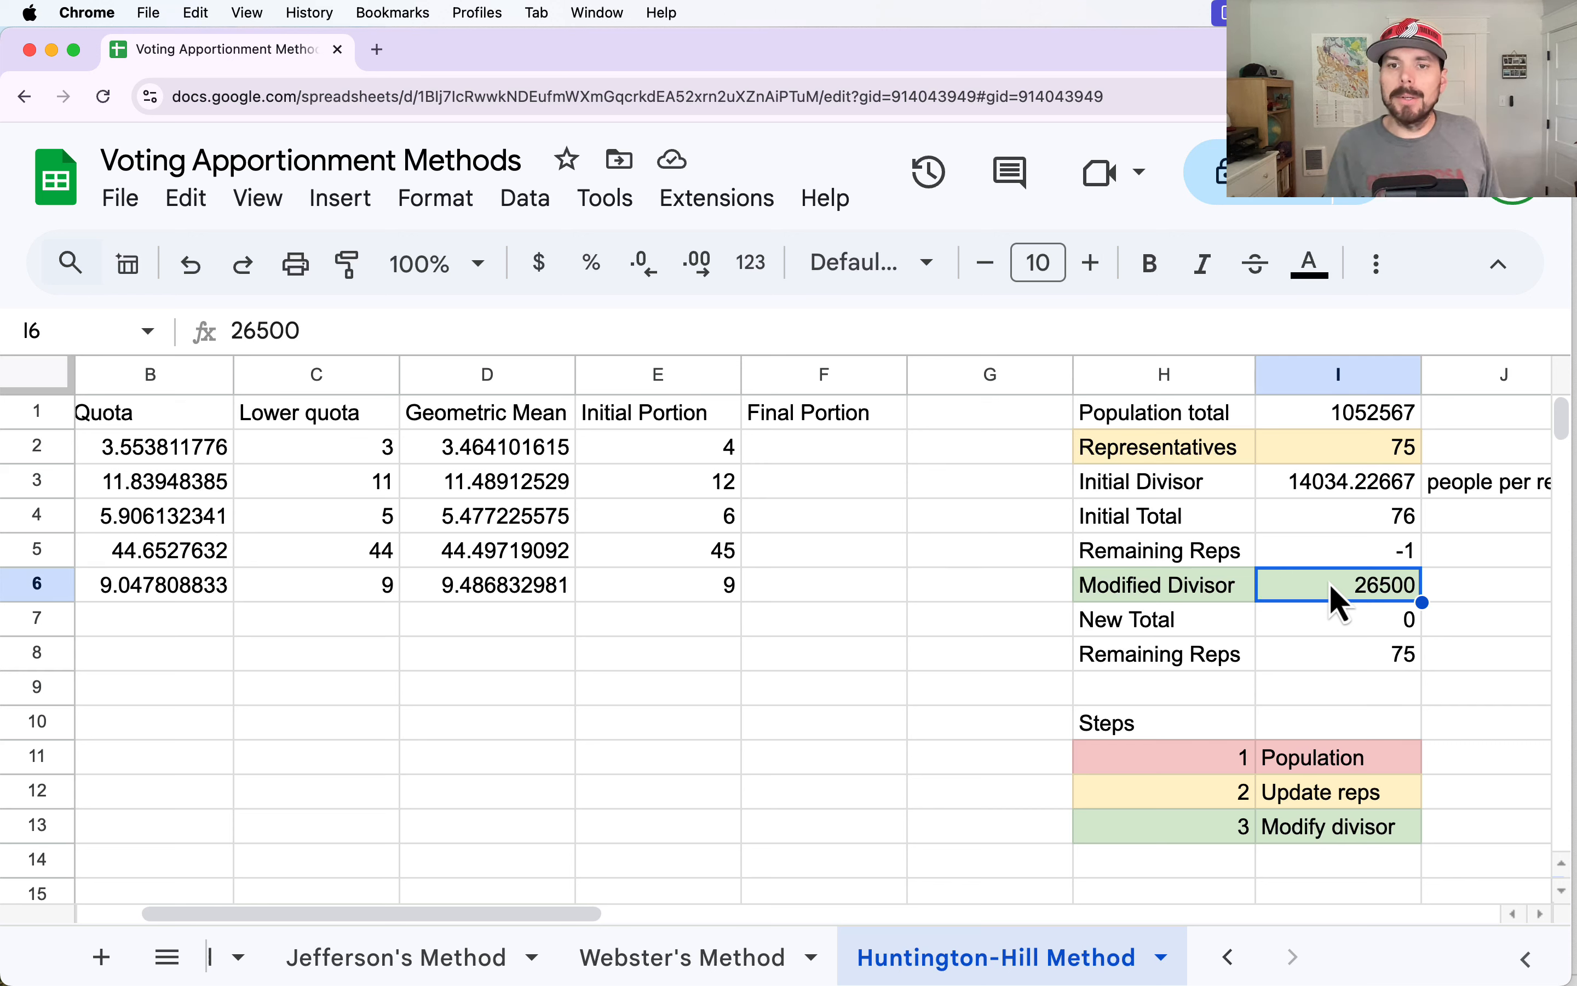
left_click(1320, 554)
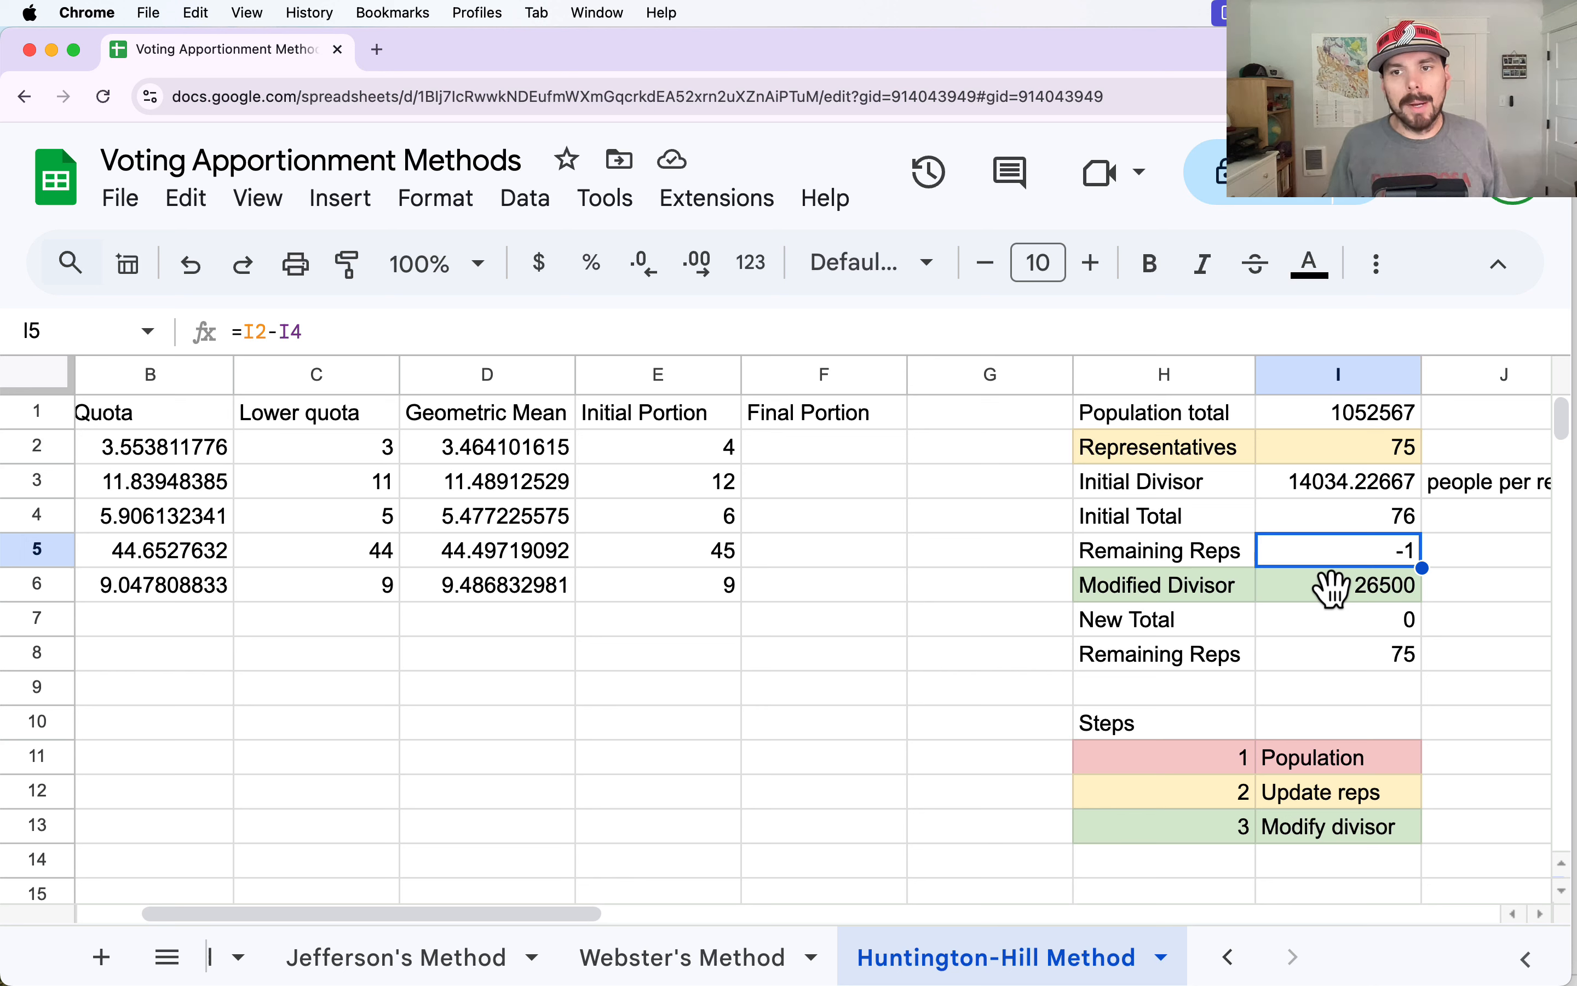
left_click(1318, 586)
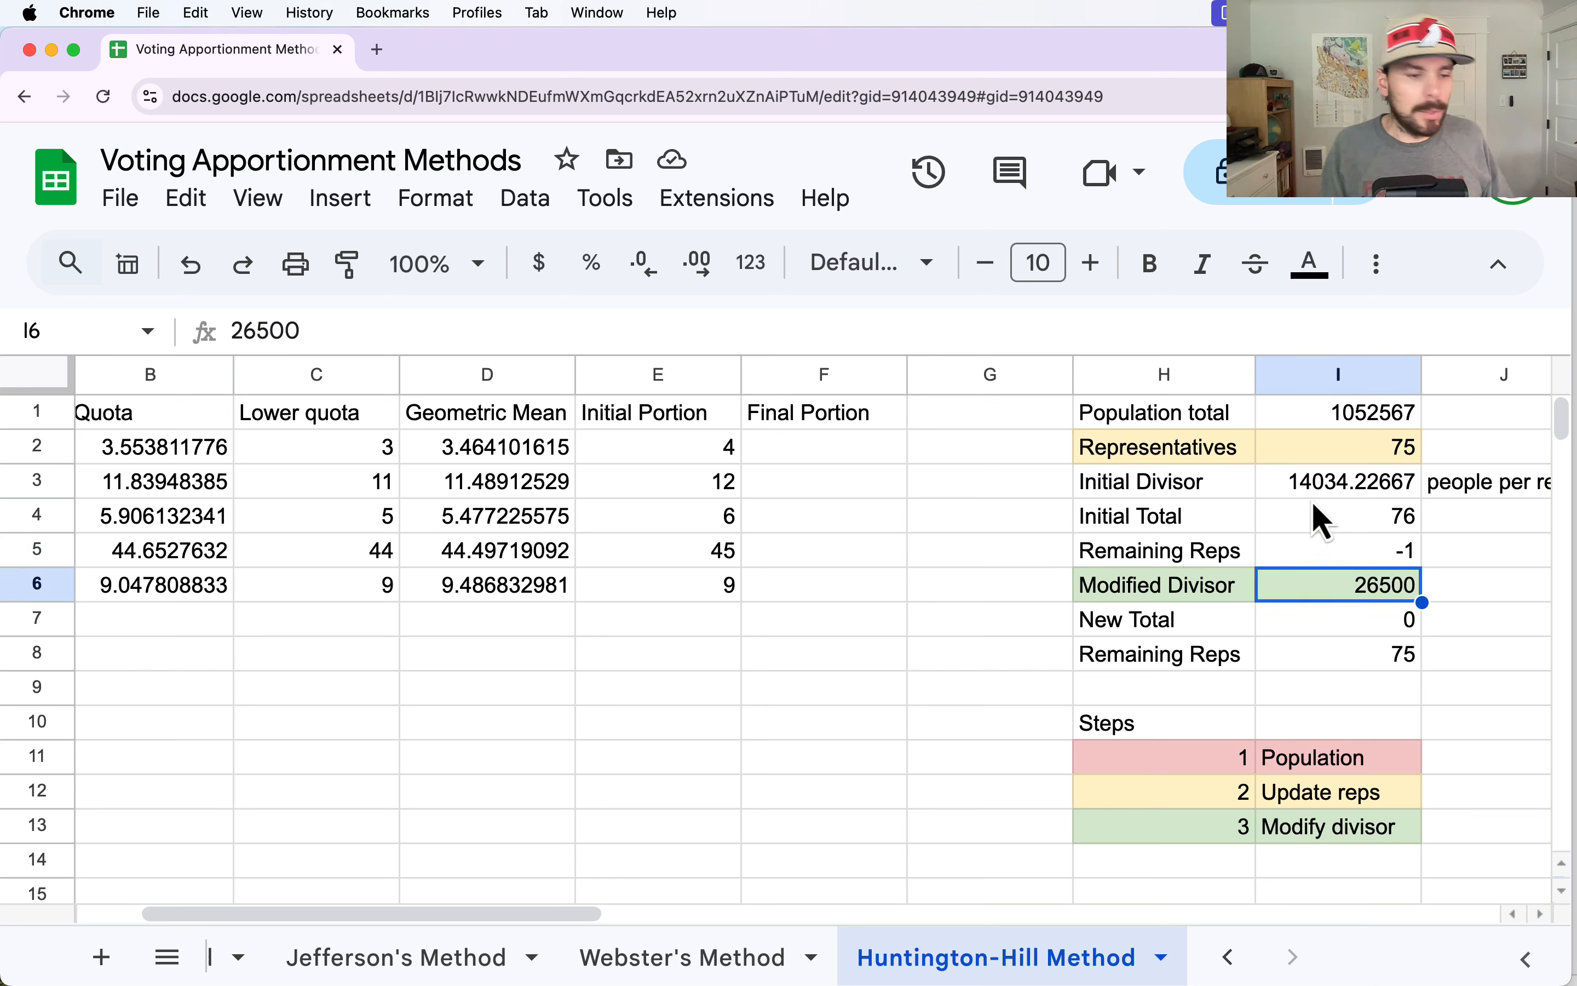
type("141")
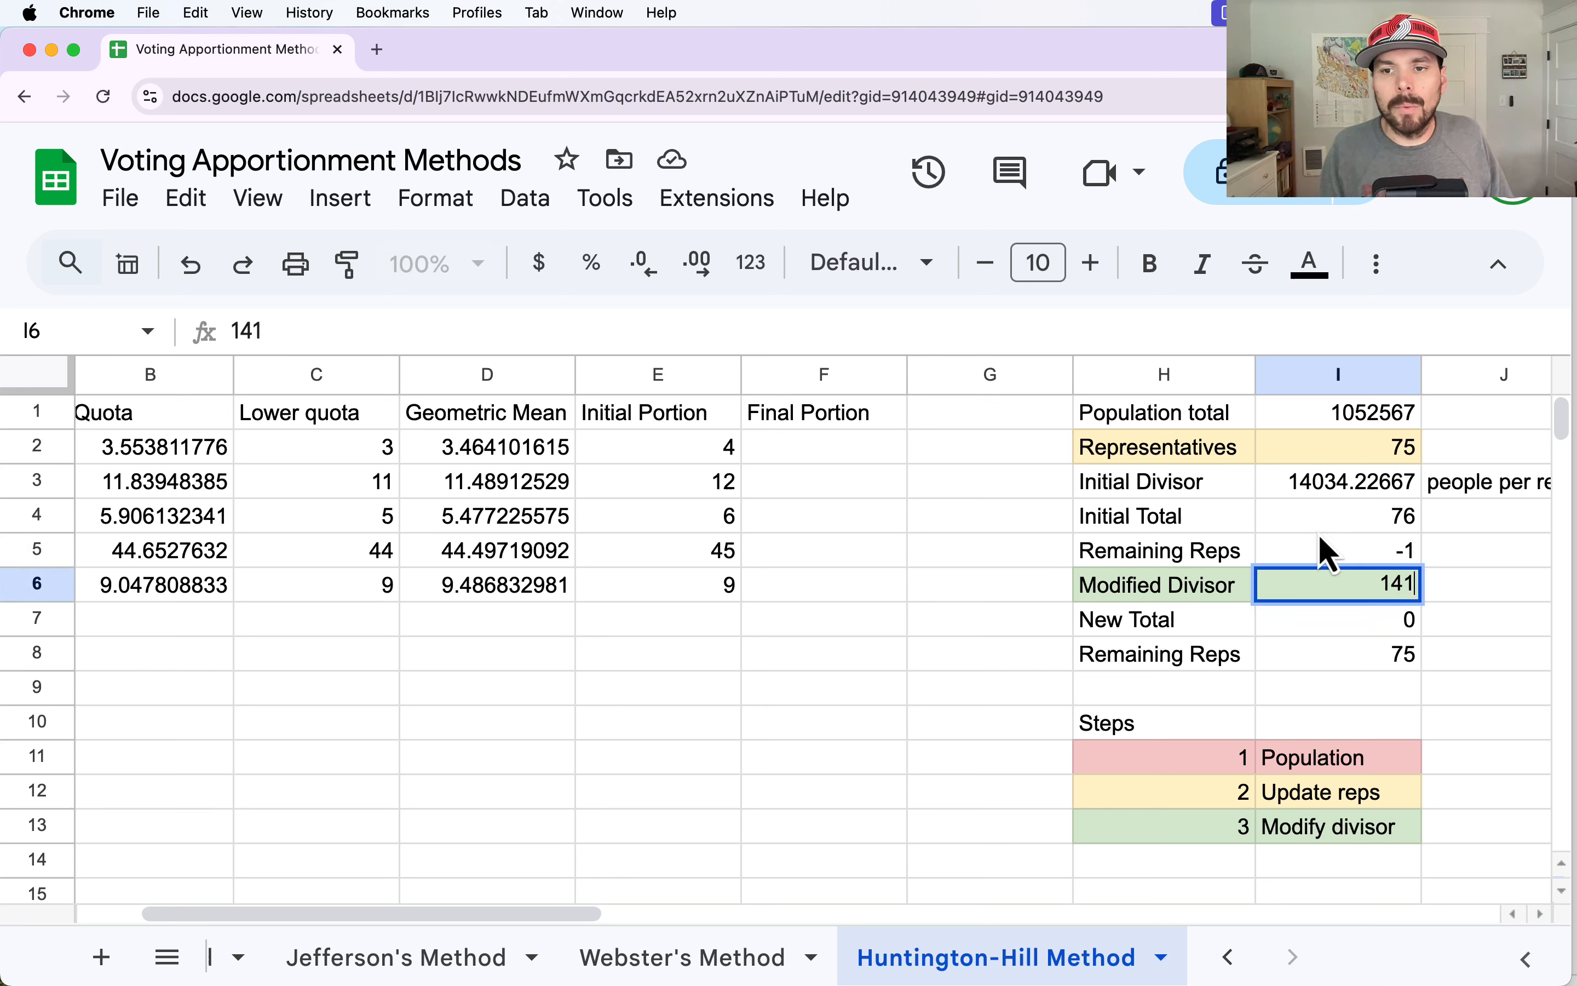
type("00")
key("Return")
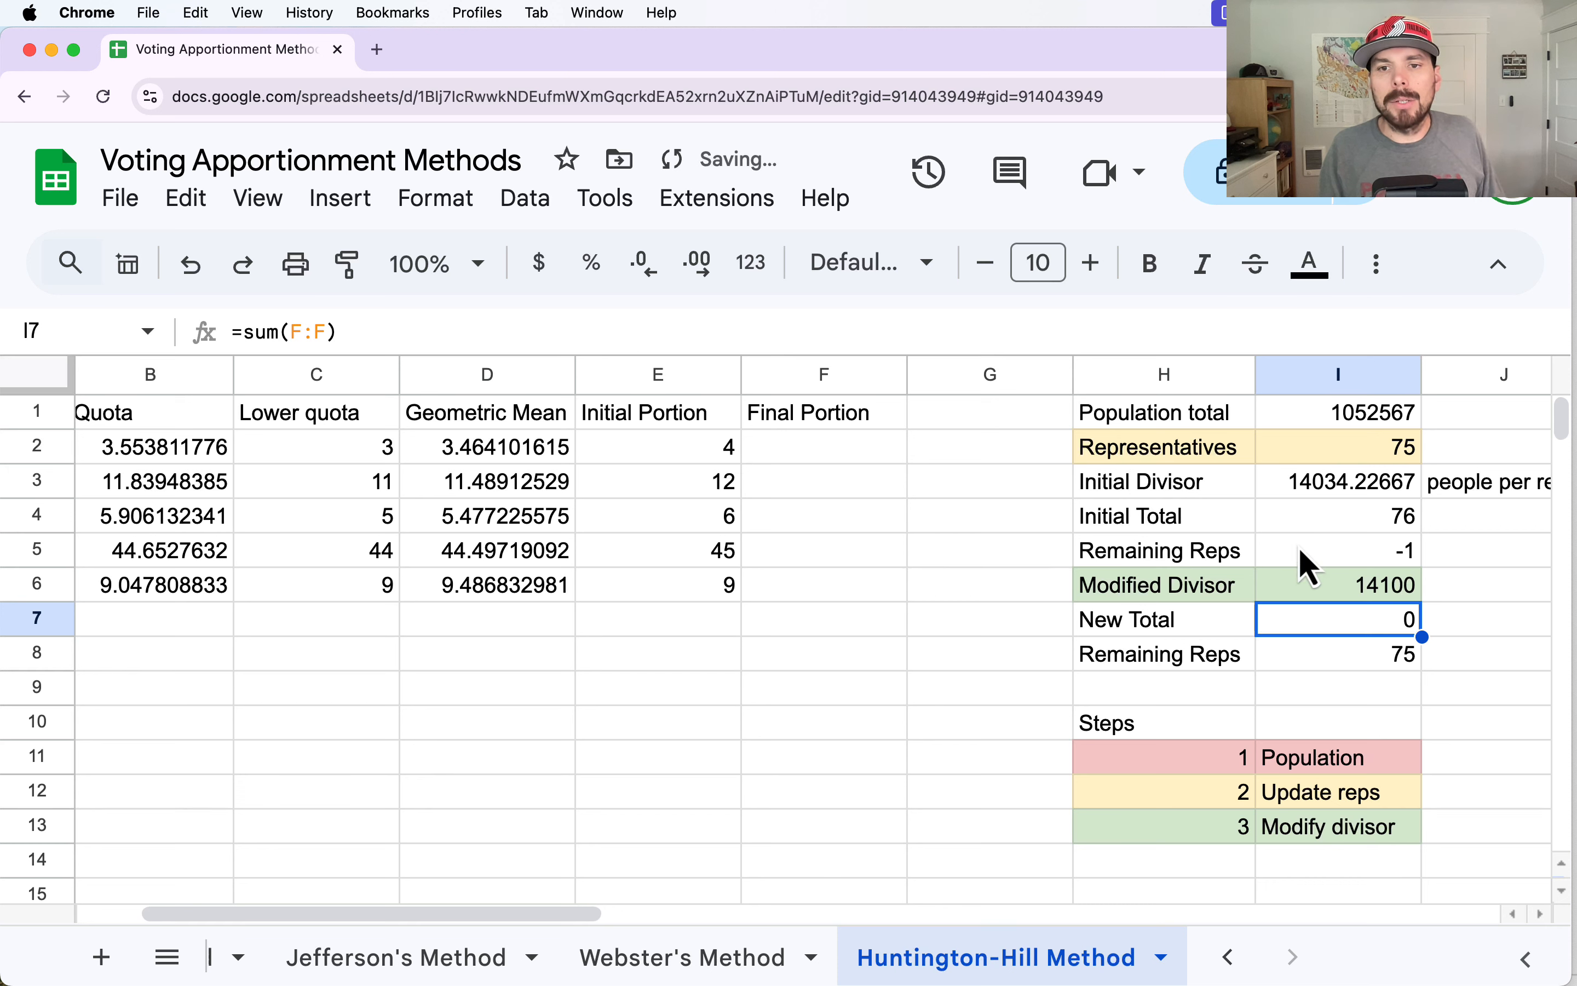
Examine the Lower quota, Quota and Initial Portion formulas for the counties and the New Total formula in I7.
left_click(344, 447)
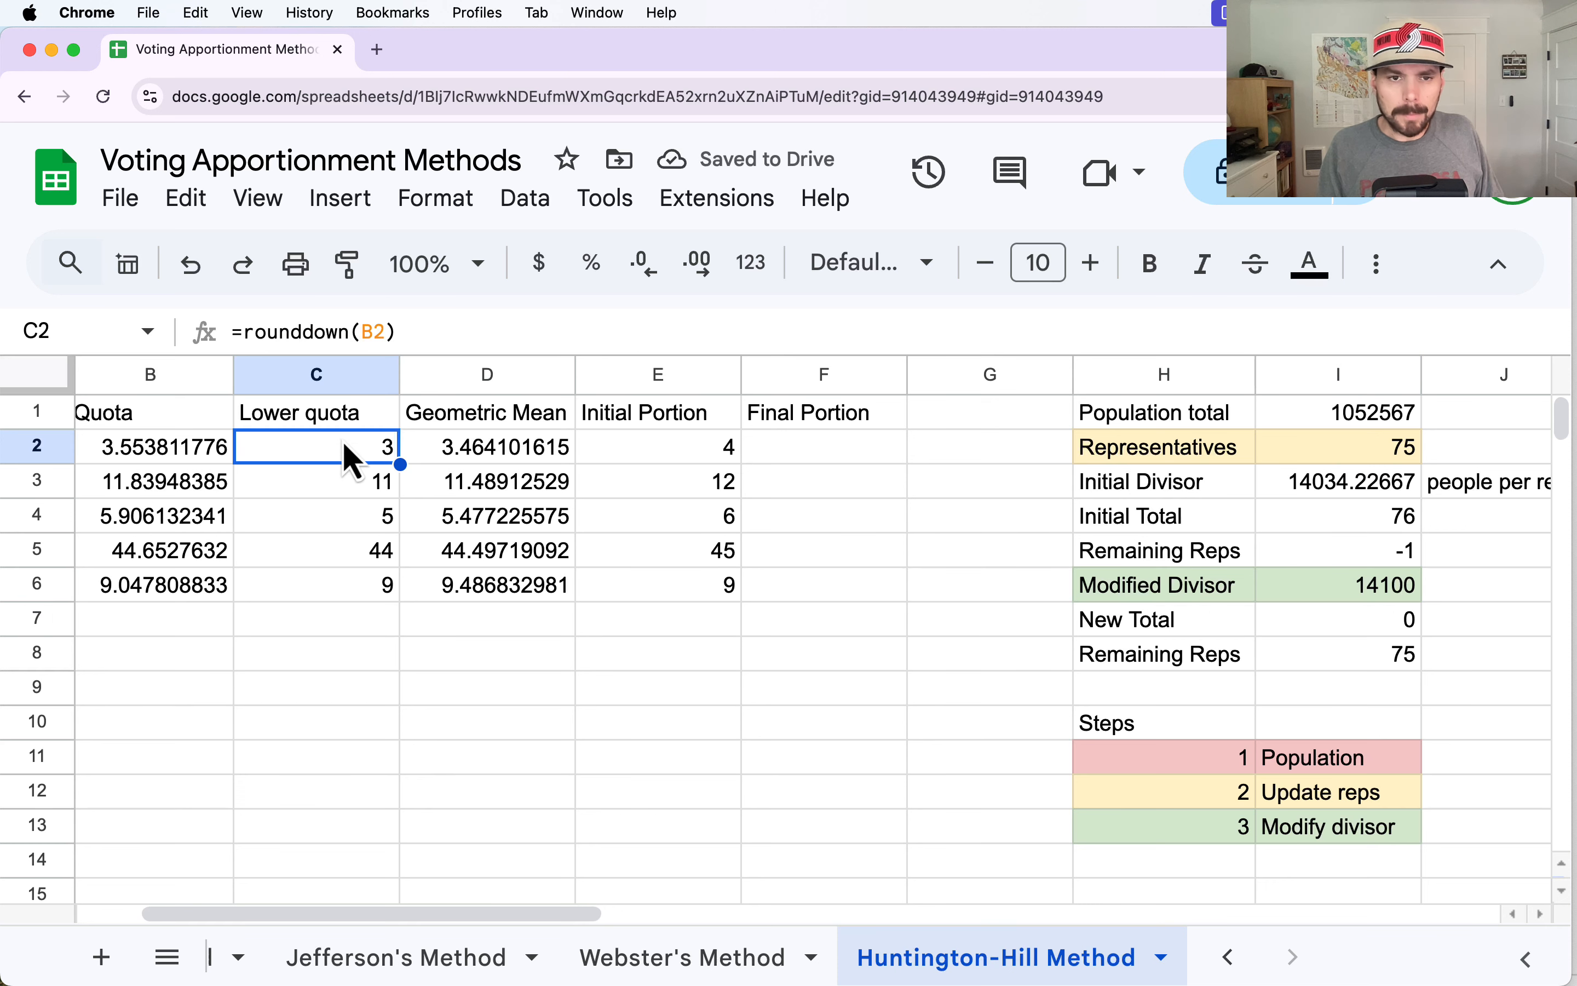
left_click_drag(447, 917, 362, 917)
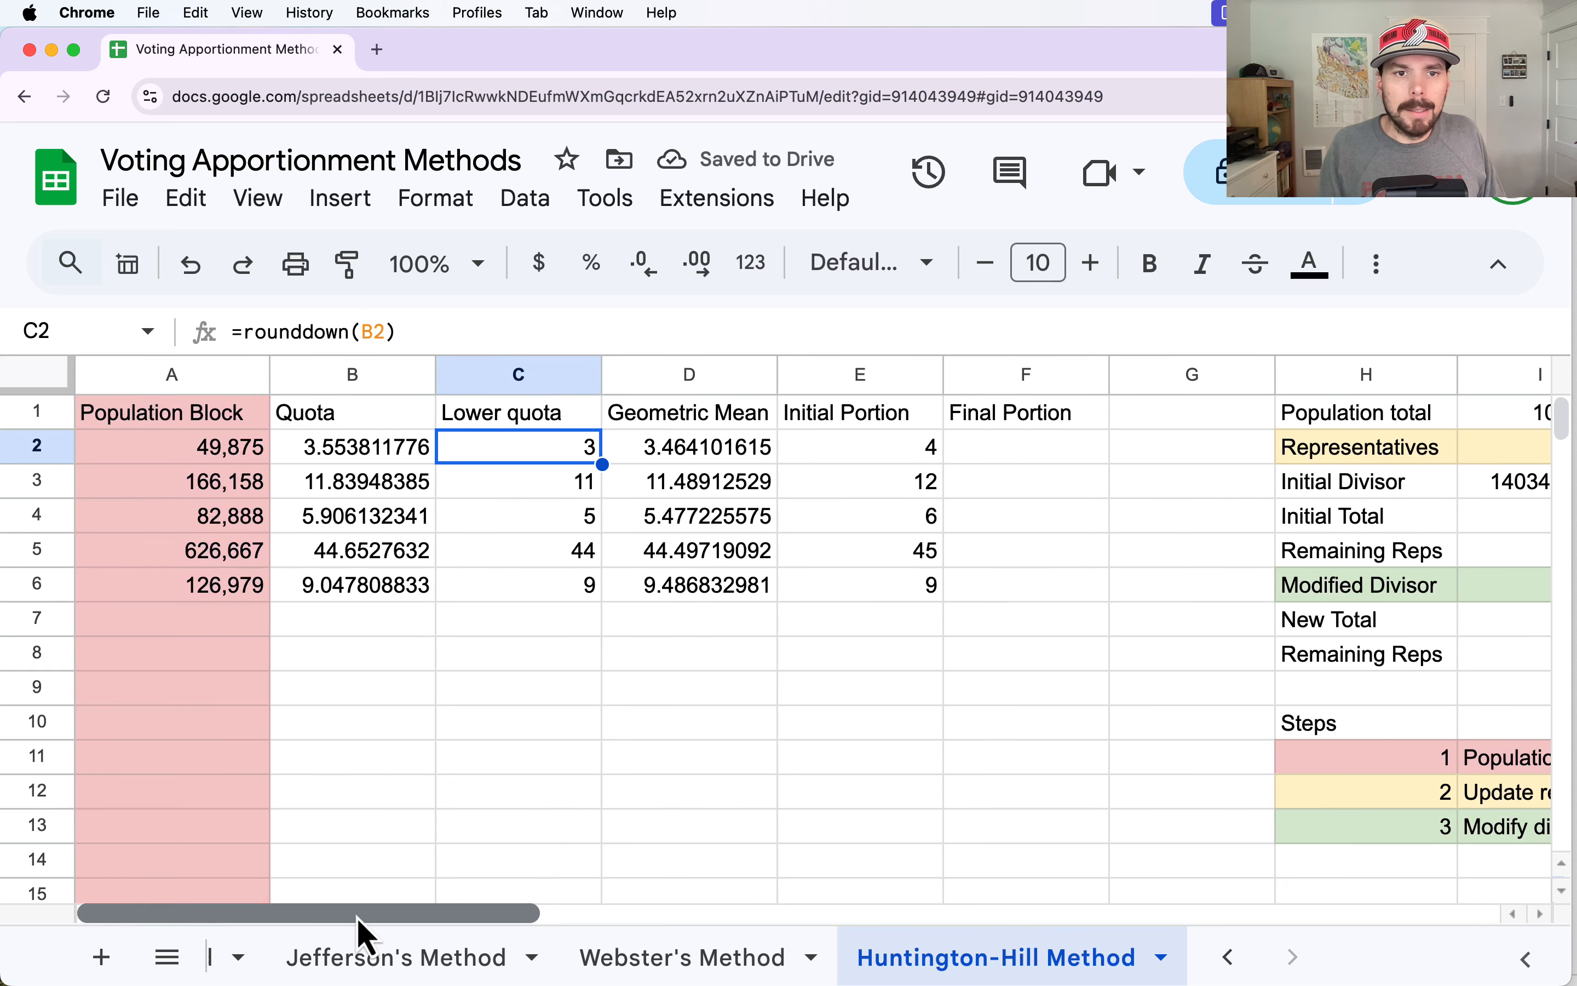
left_click(335, 448)
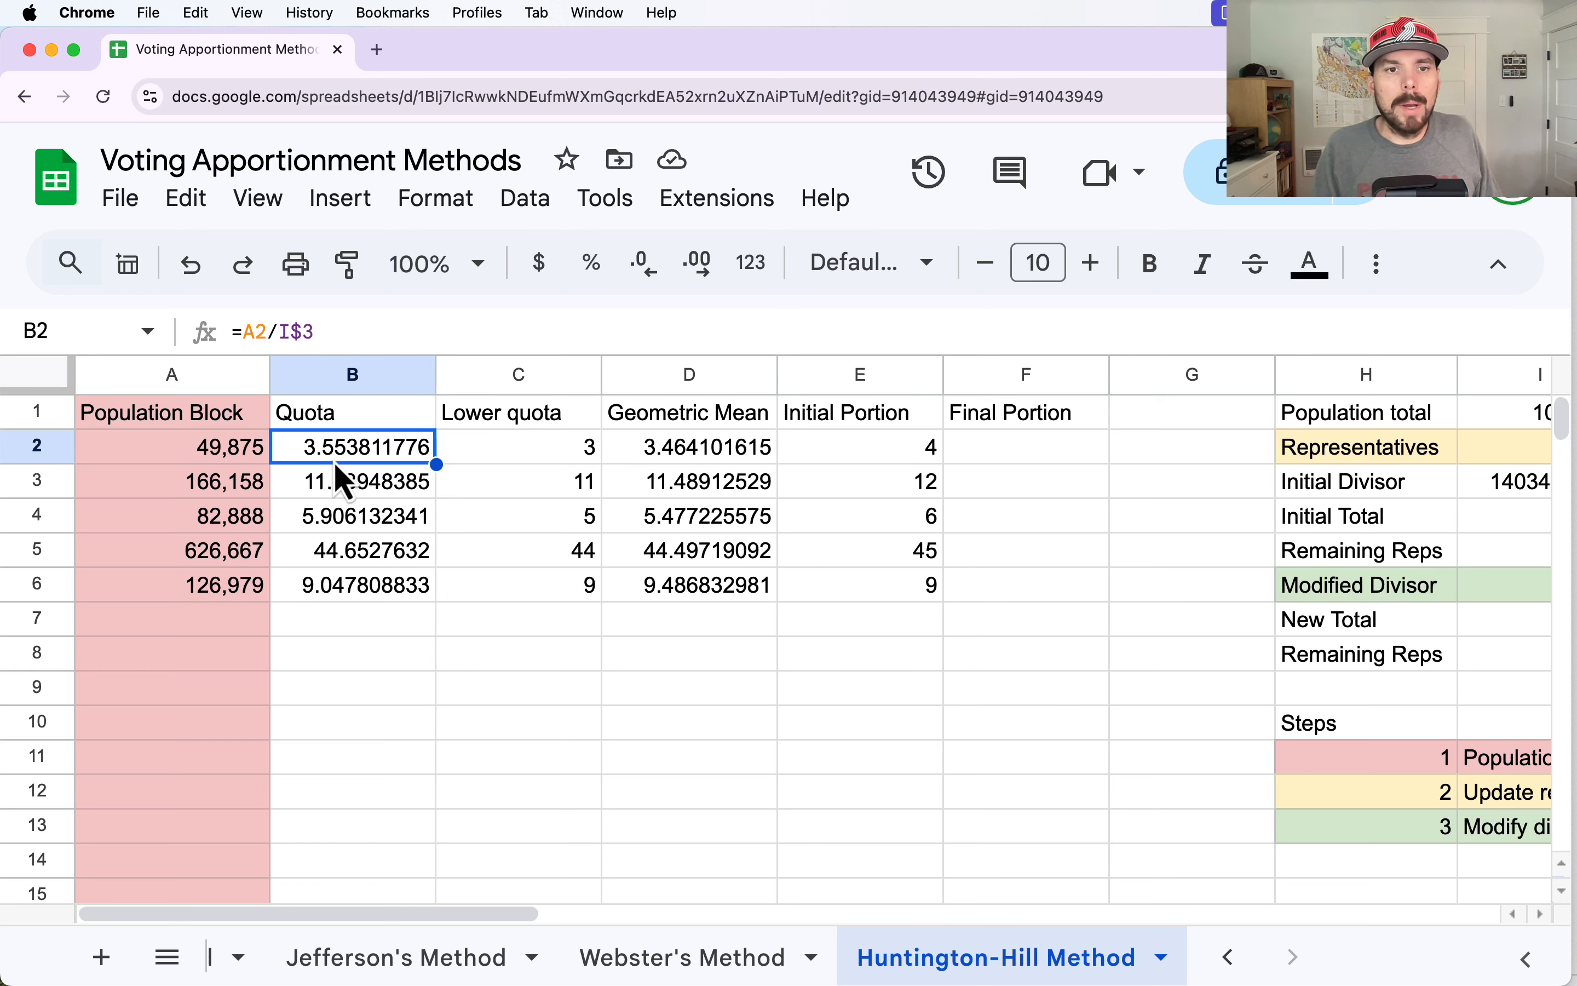
left_click_drag(336, 486, 333, 590)
left_click_drag(847, 456, 871, 592)
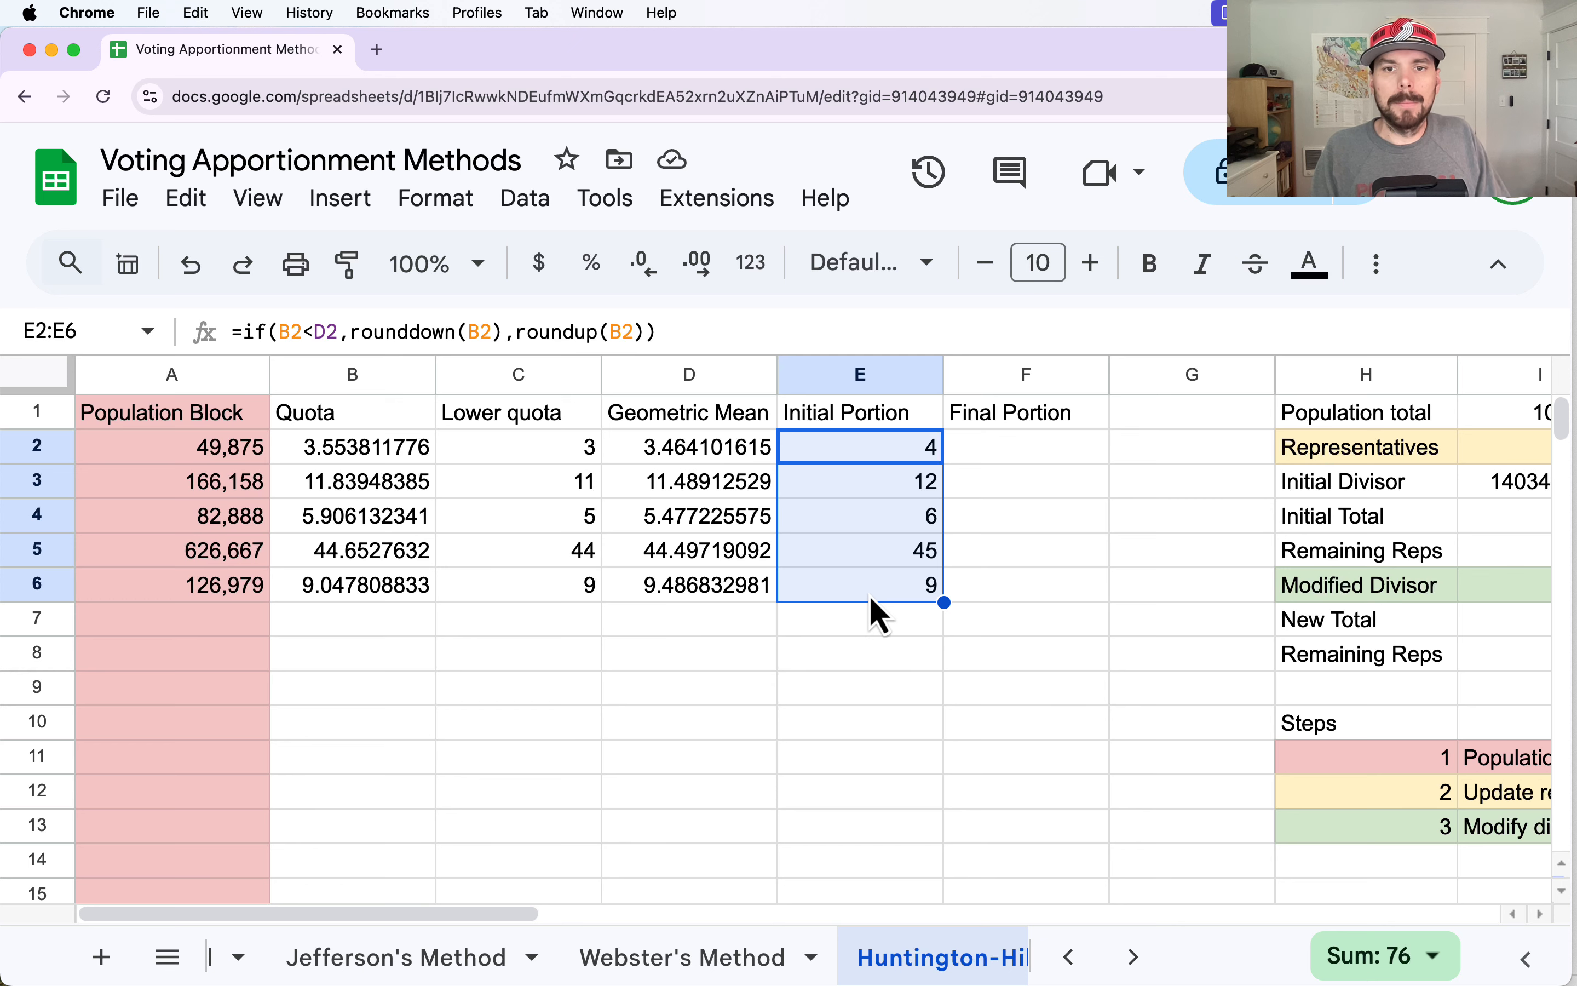
left_click_drag(422, 916, 470, 924)
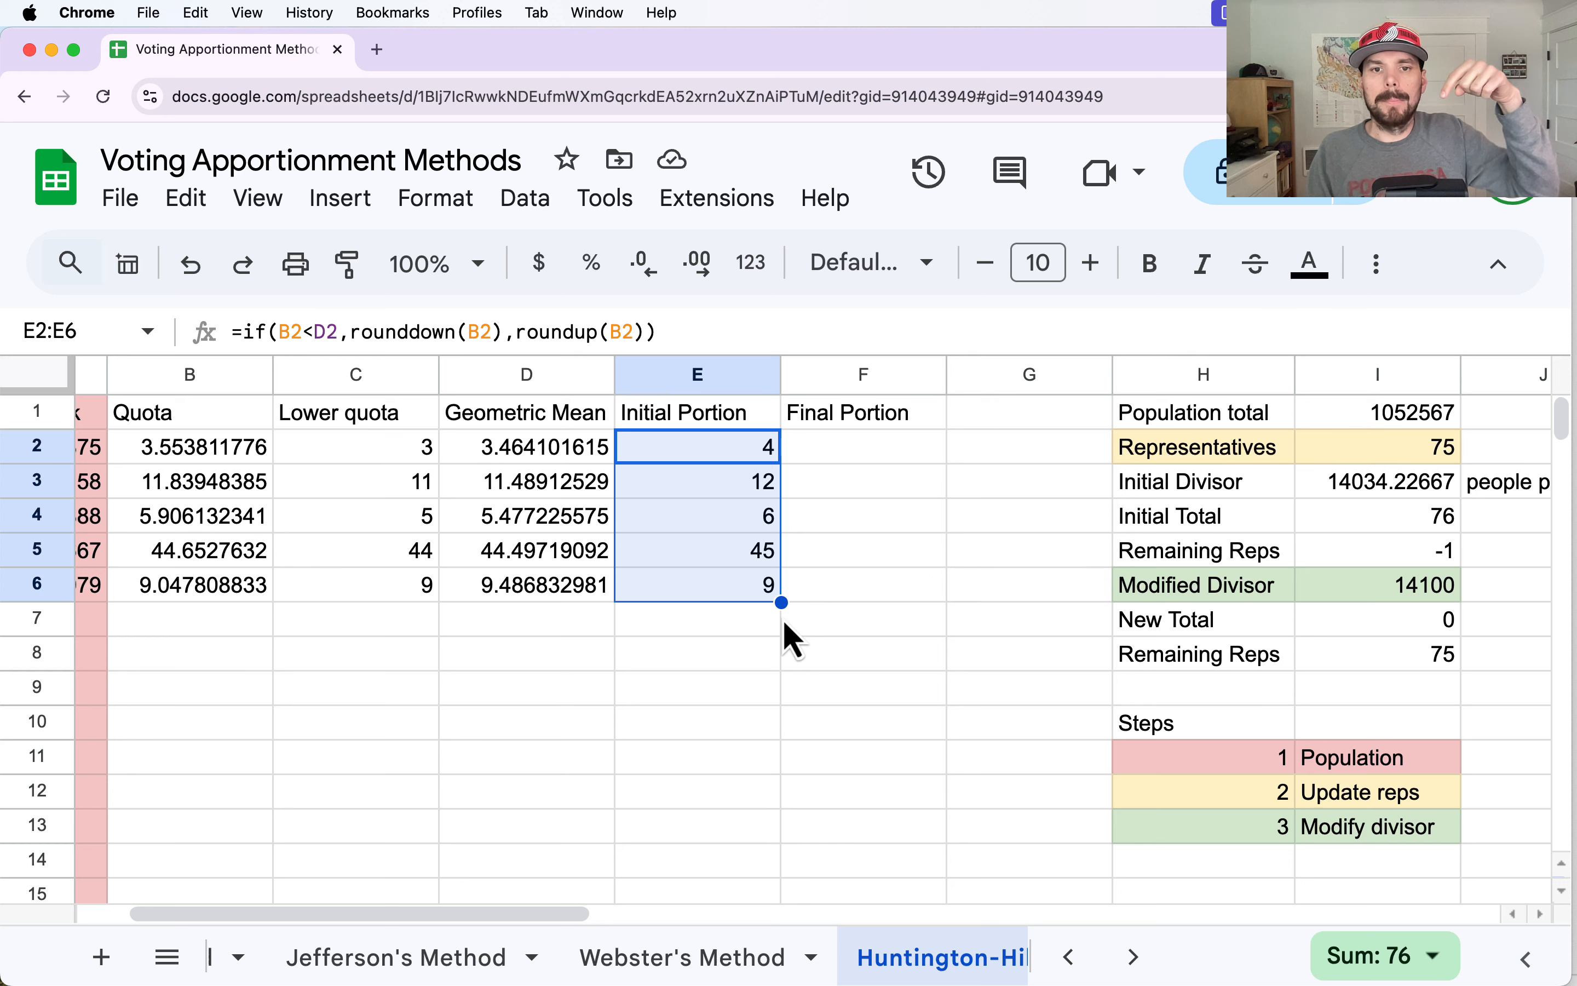
left_click(1423, 626)
double_click(1420, 620)
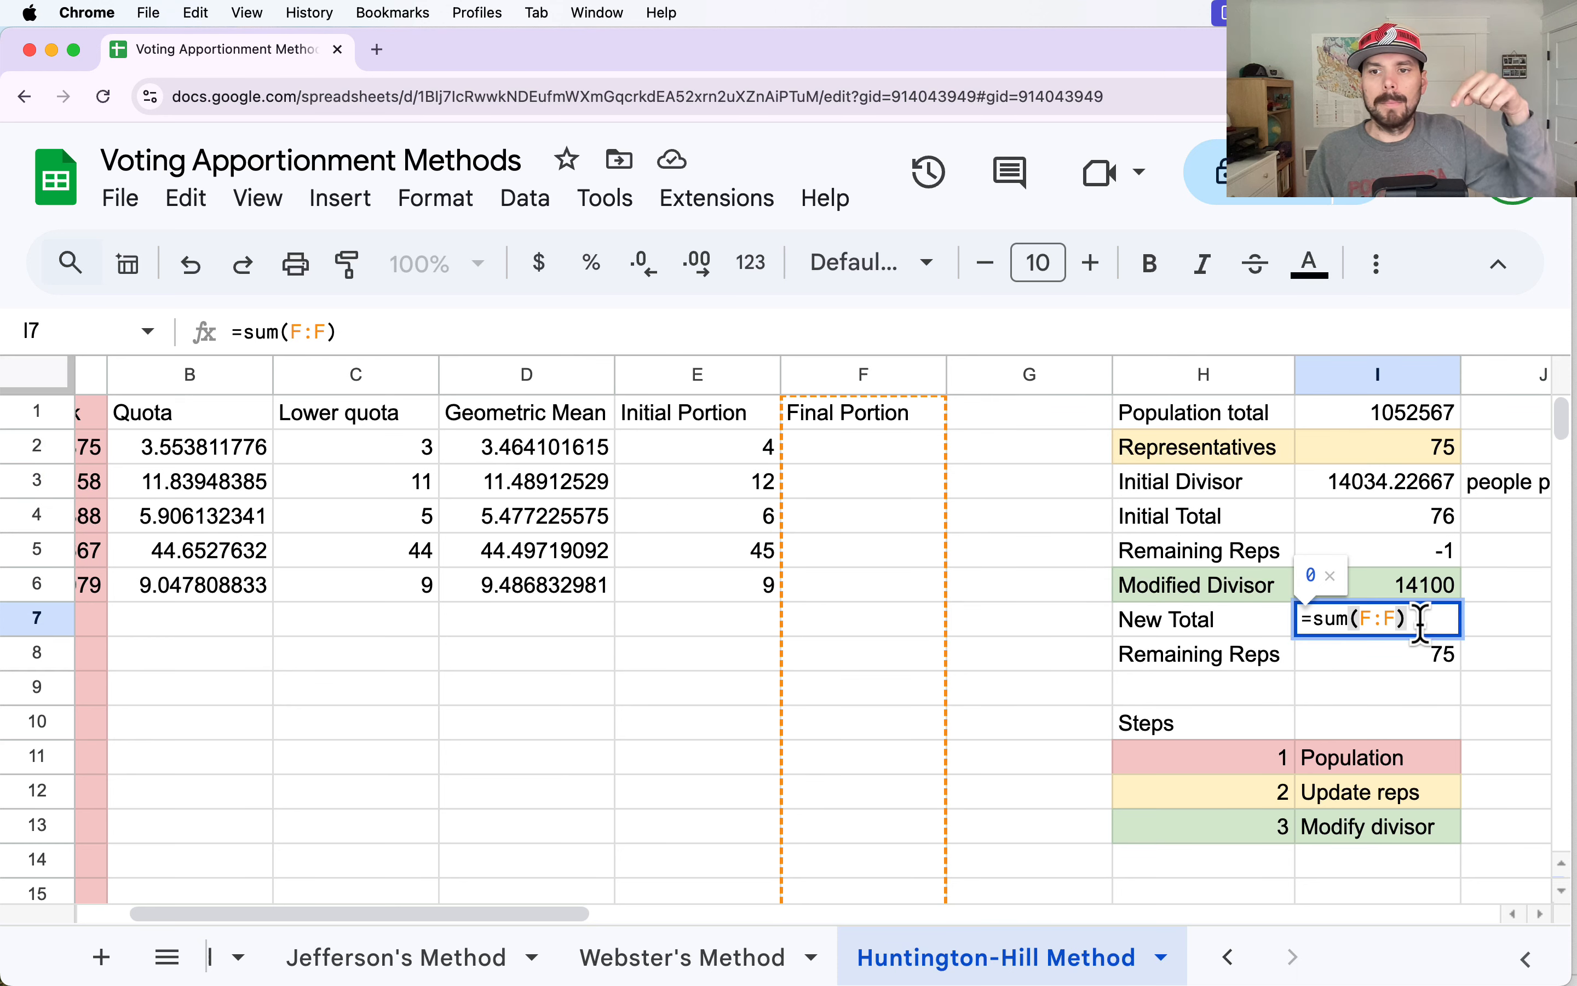
key("Return")
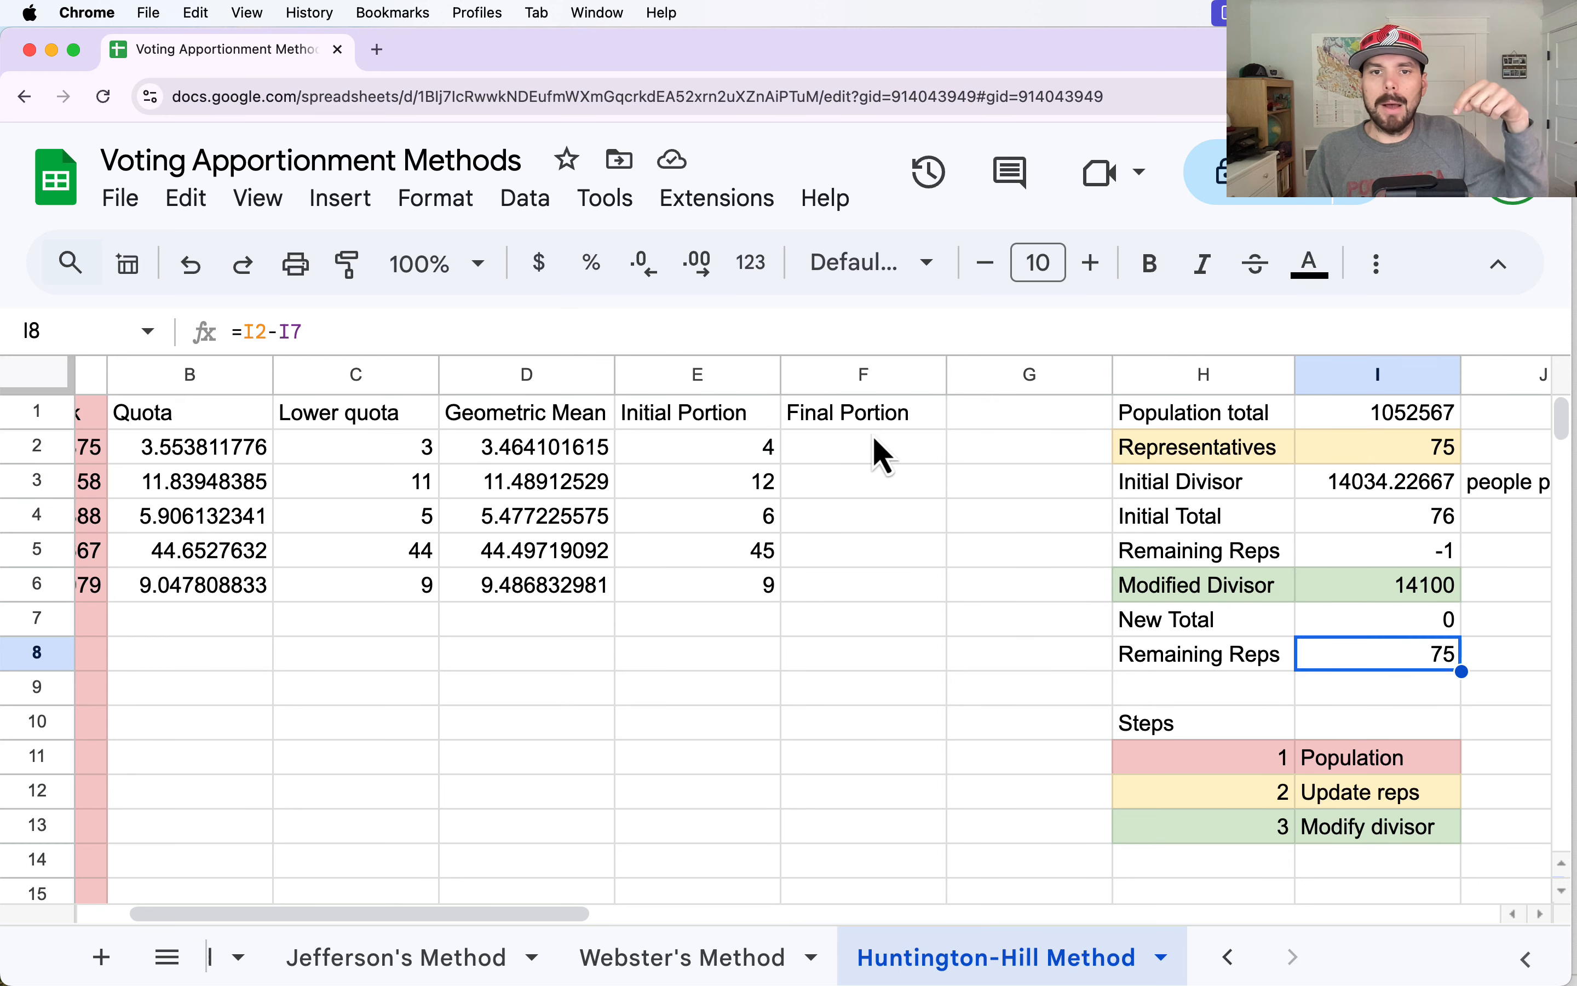
Enter =A2/I$6 in F2 to divide each population by the Modified Divisor, and fill the formula down to F6.
left_click(876, 448)
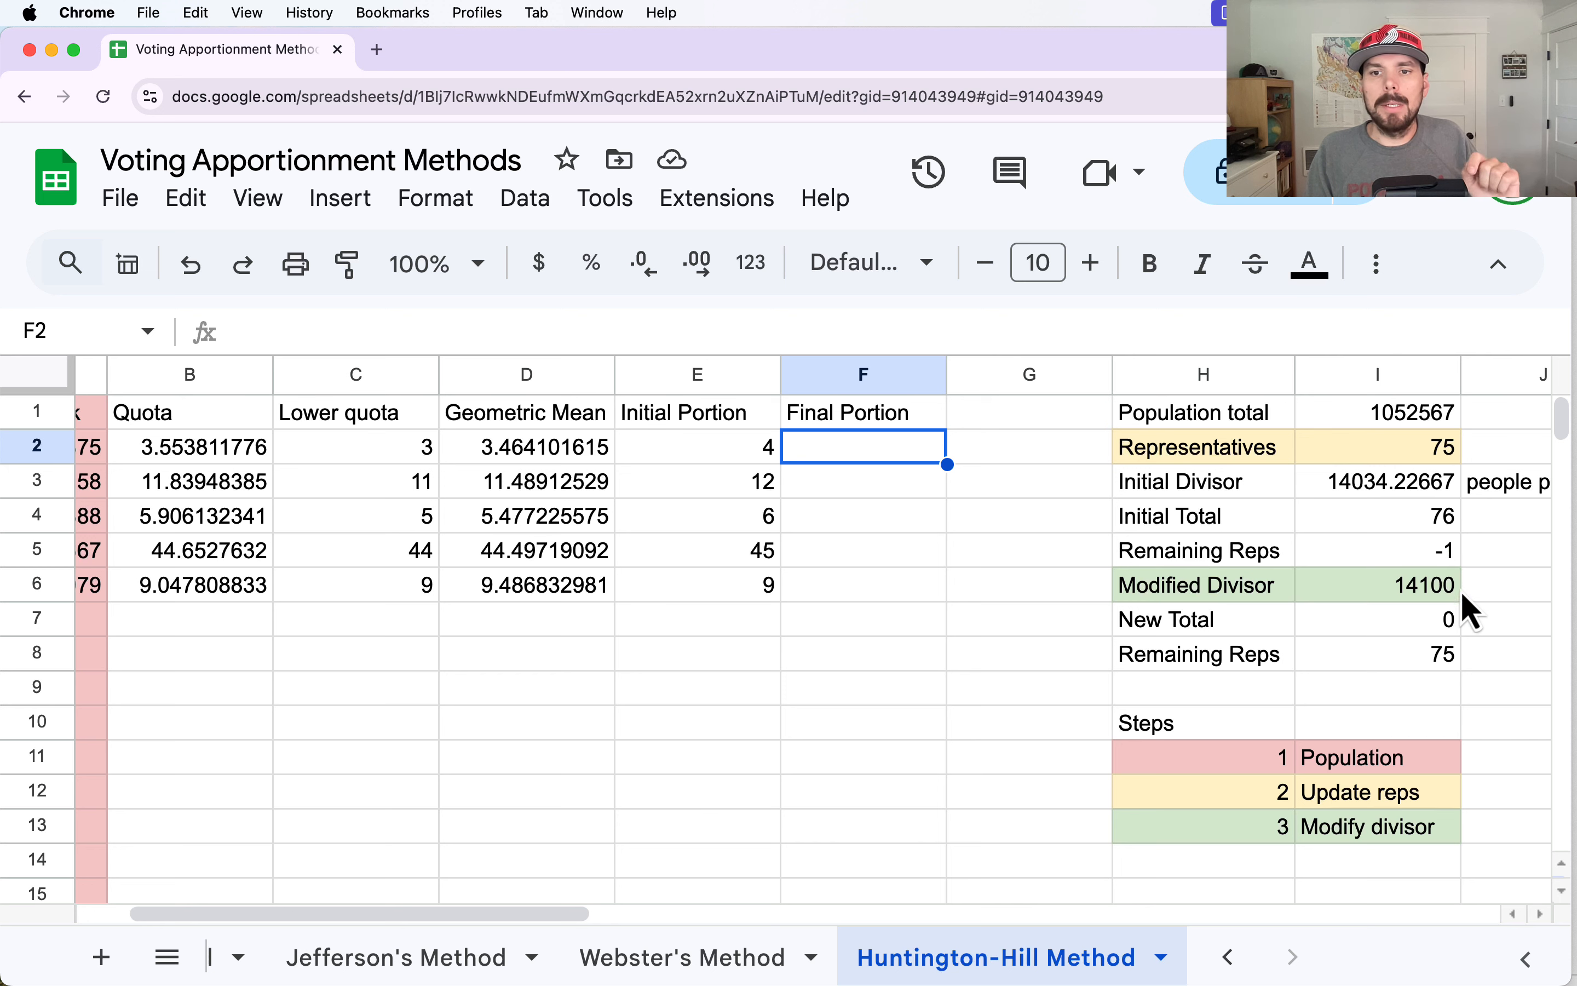
type("=")
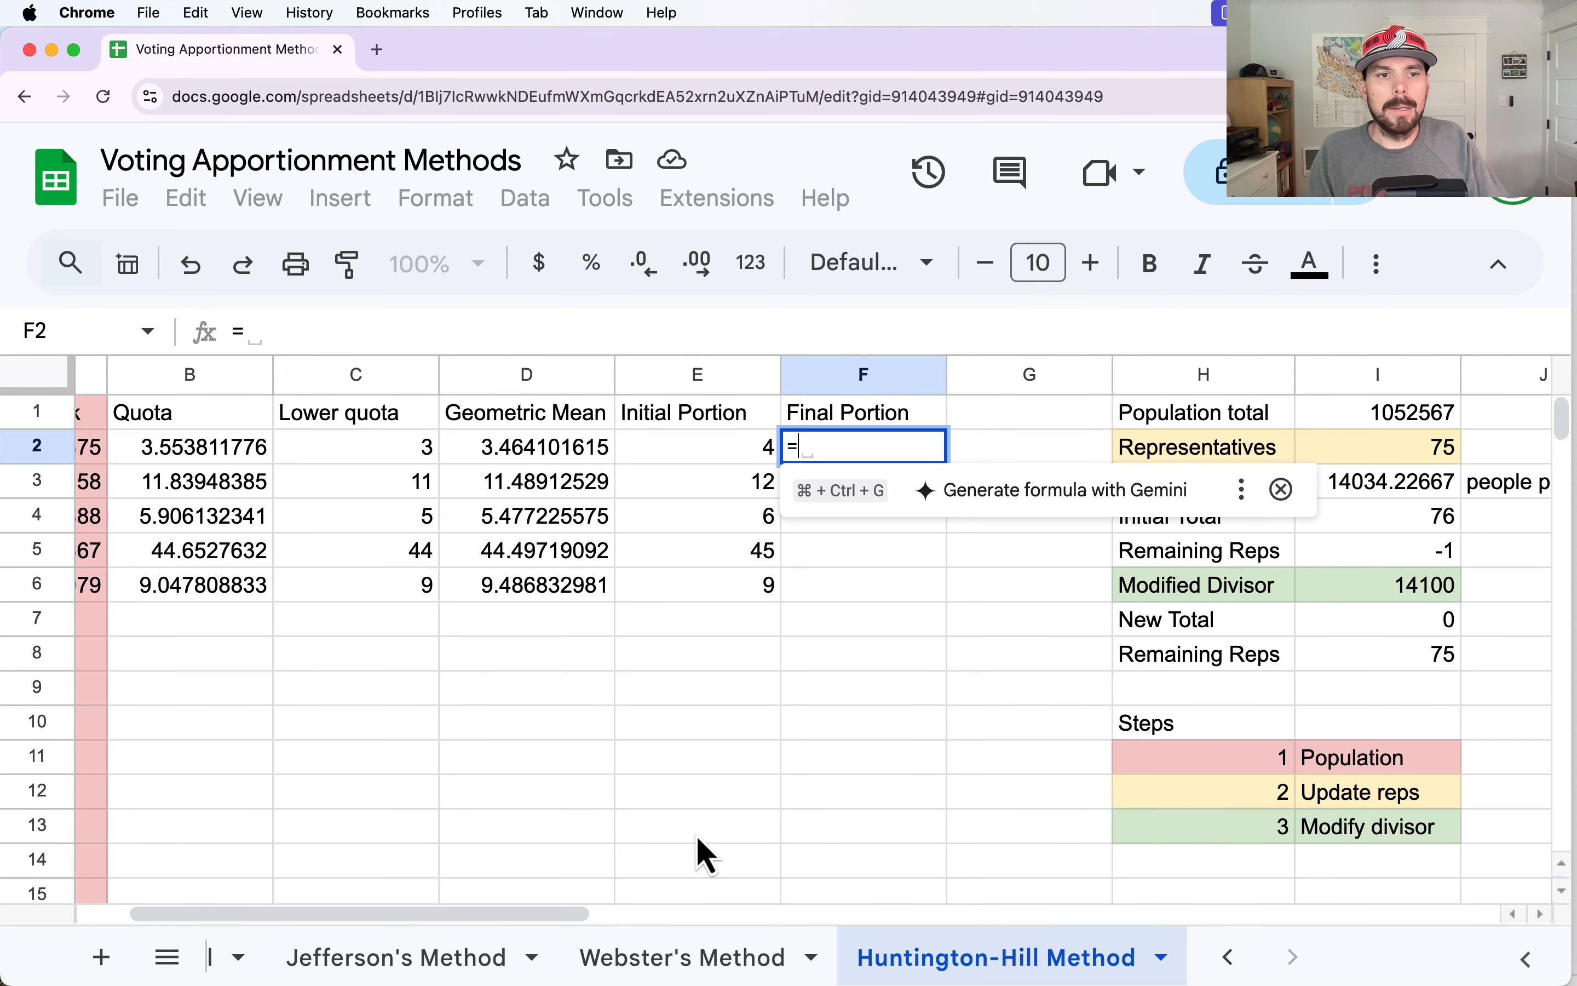
left_click_drag(571, 917, 418, 913)
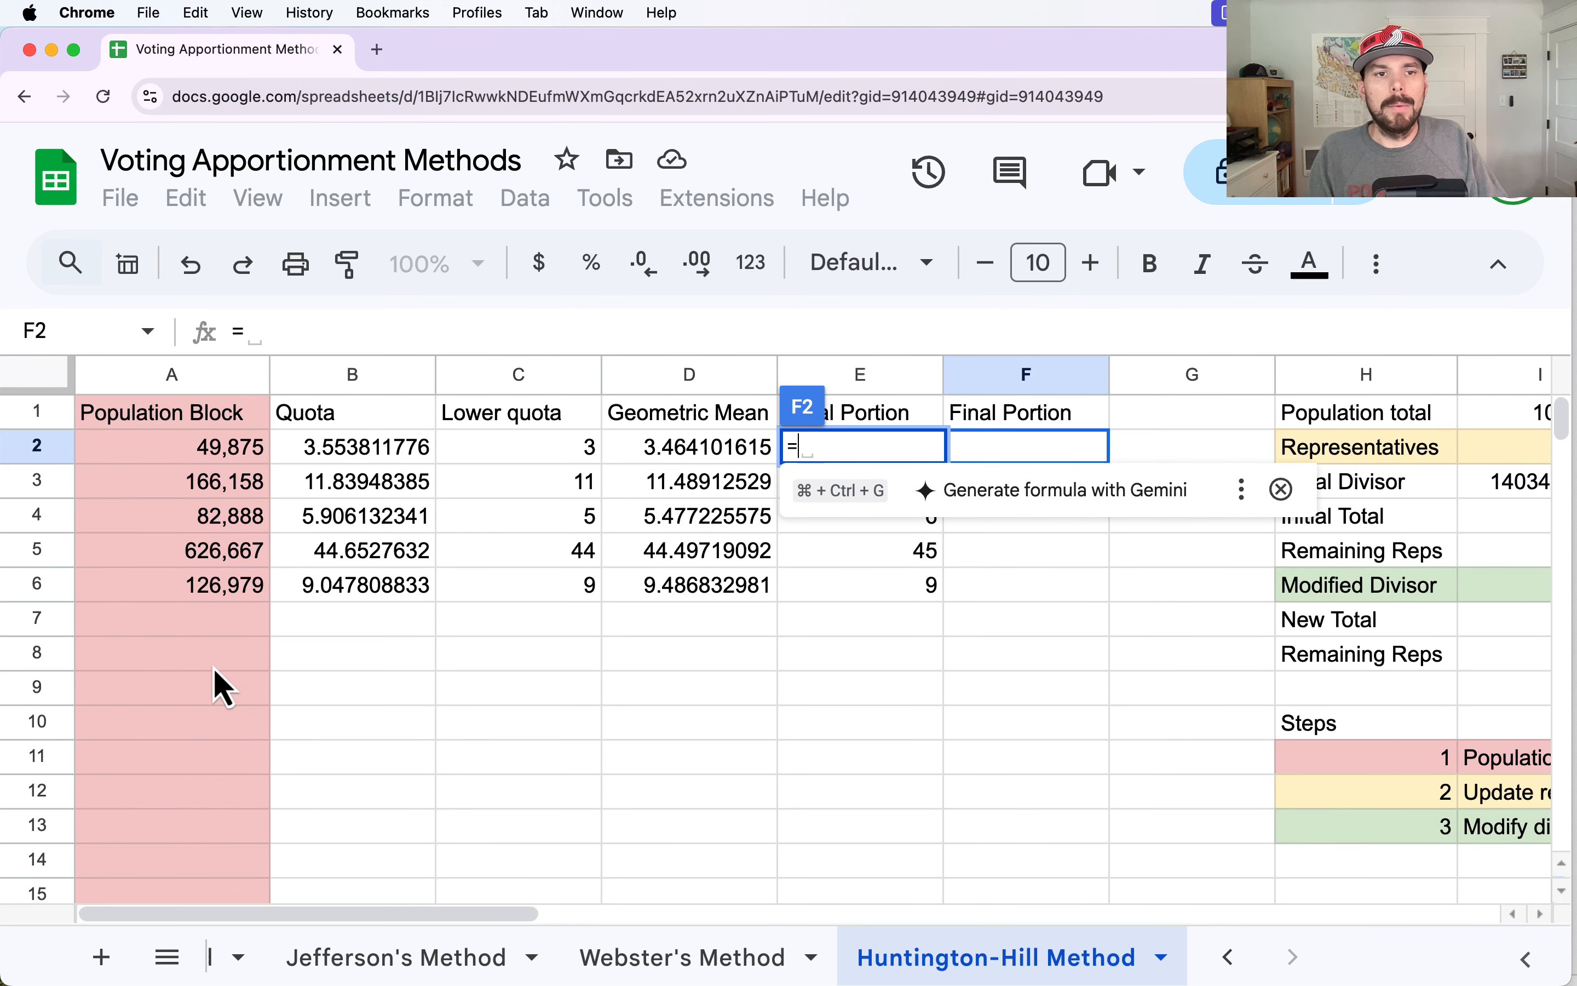
left_click(176, 453)
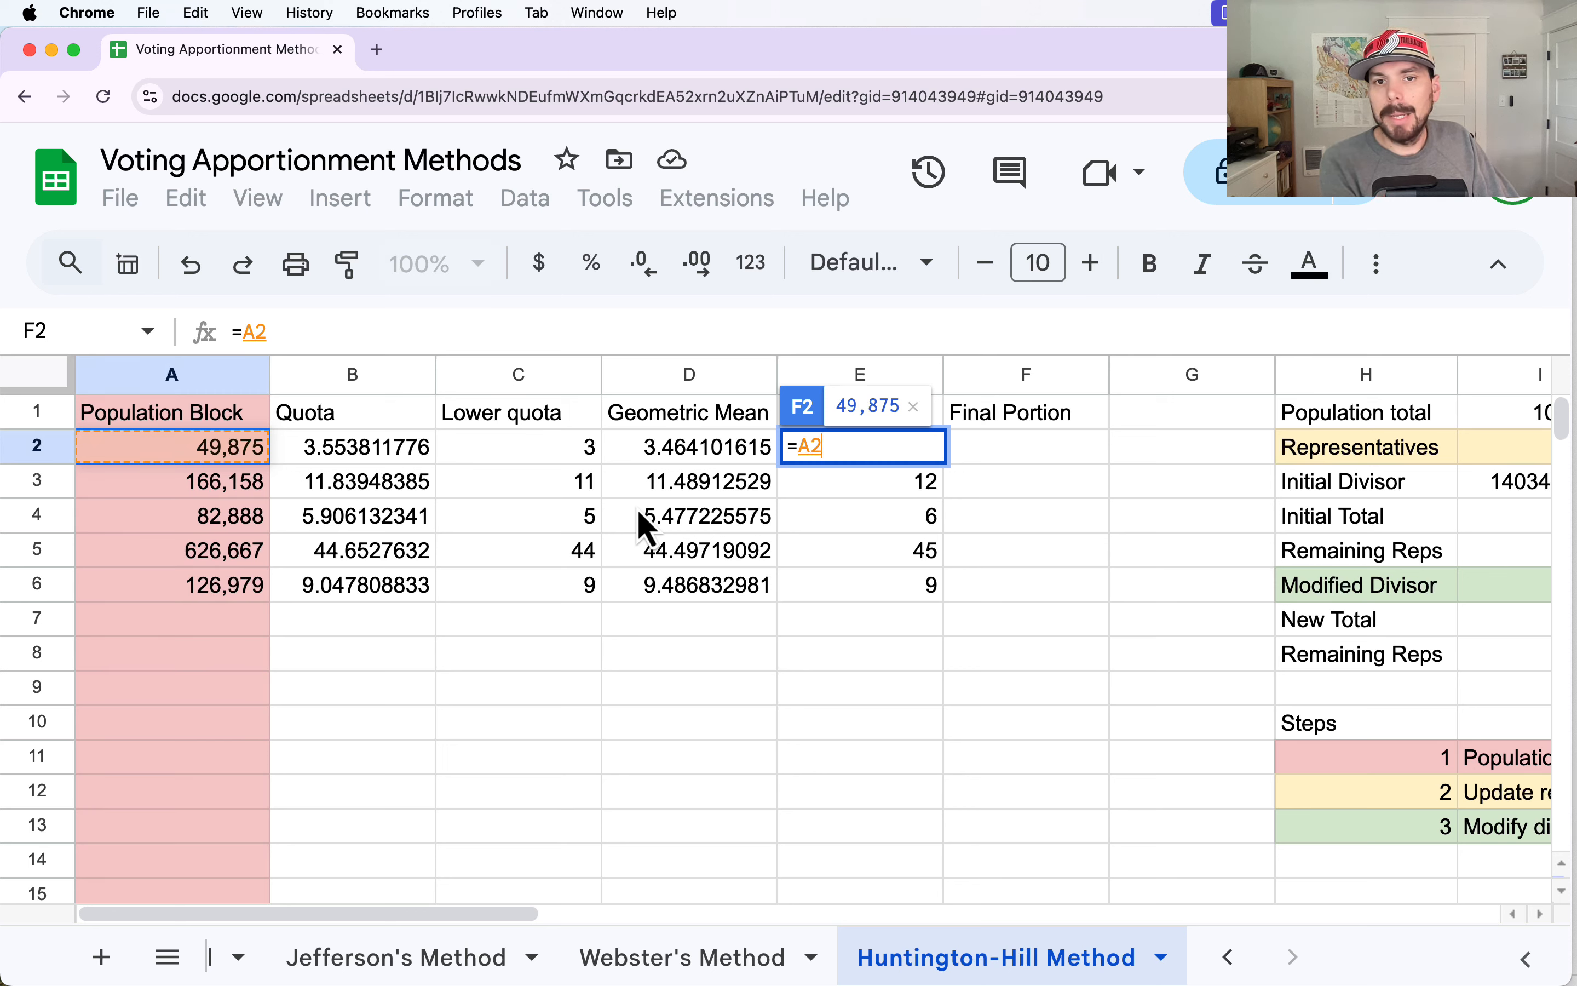
type("/")
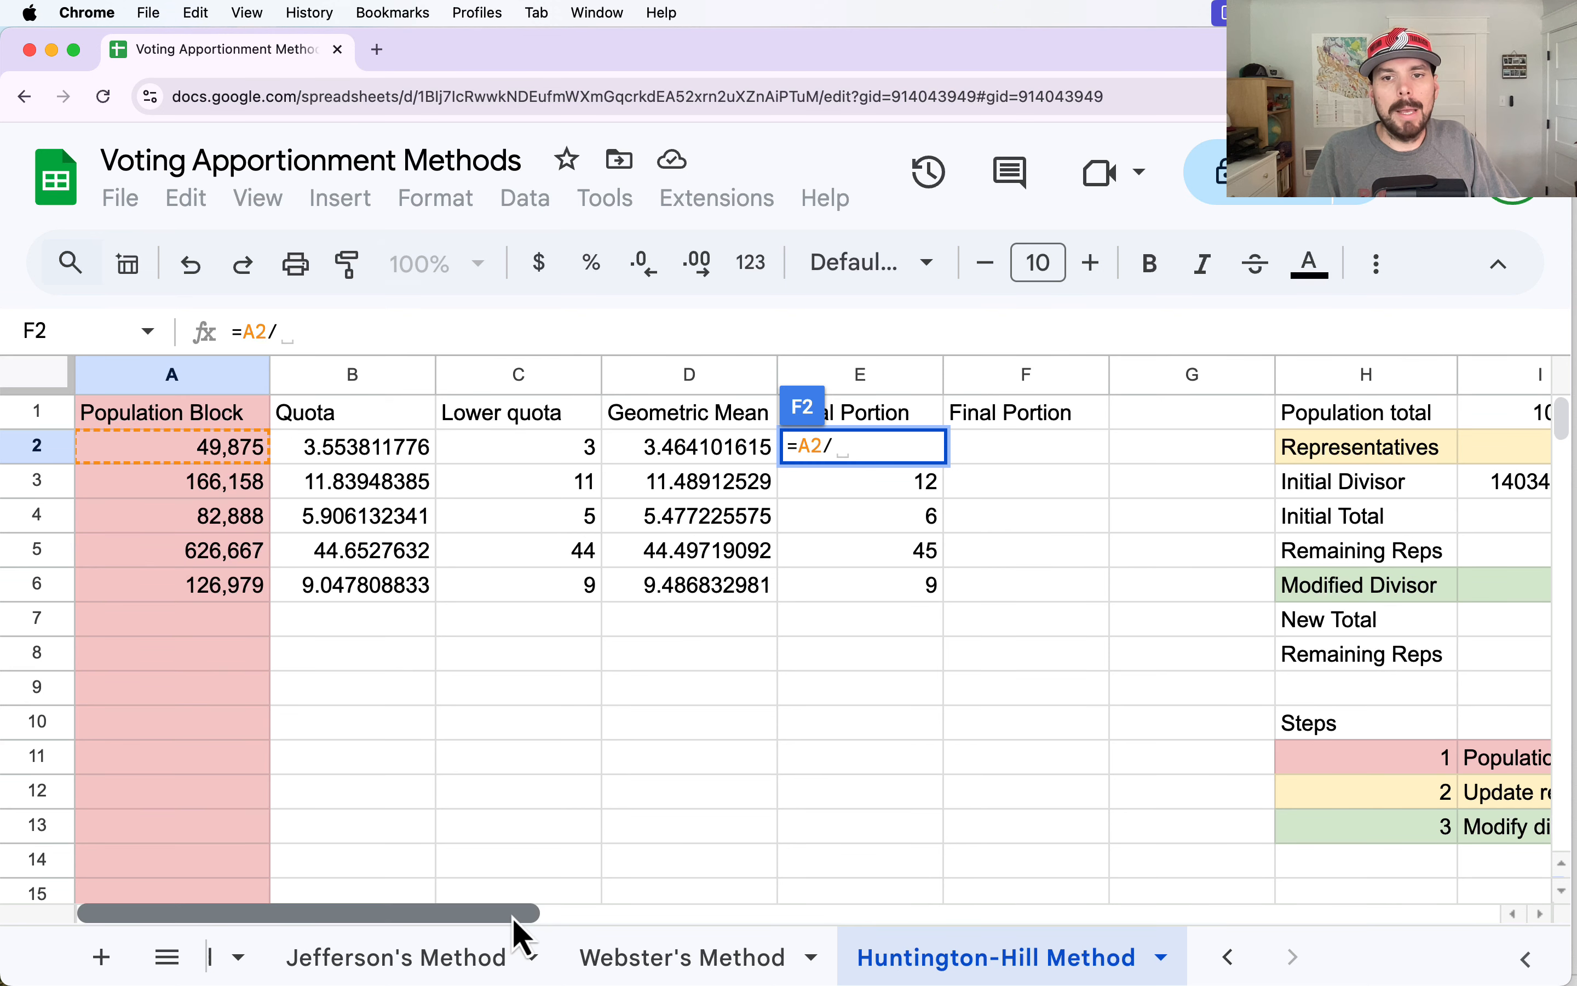
left_click_drag(512, 916, 559, 916)
left_click(1402, 585)
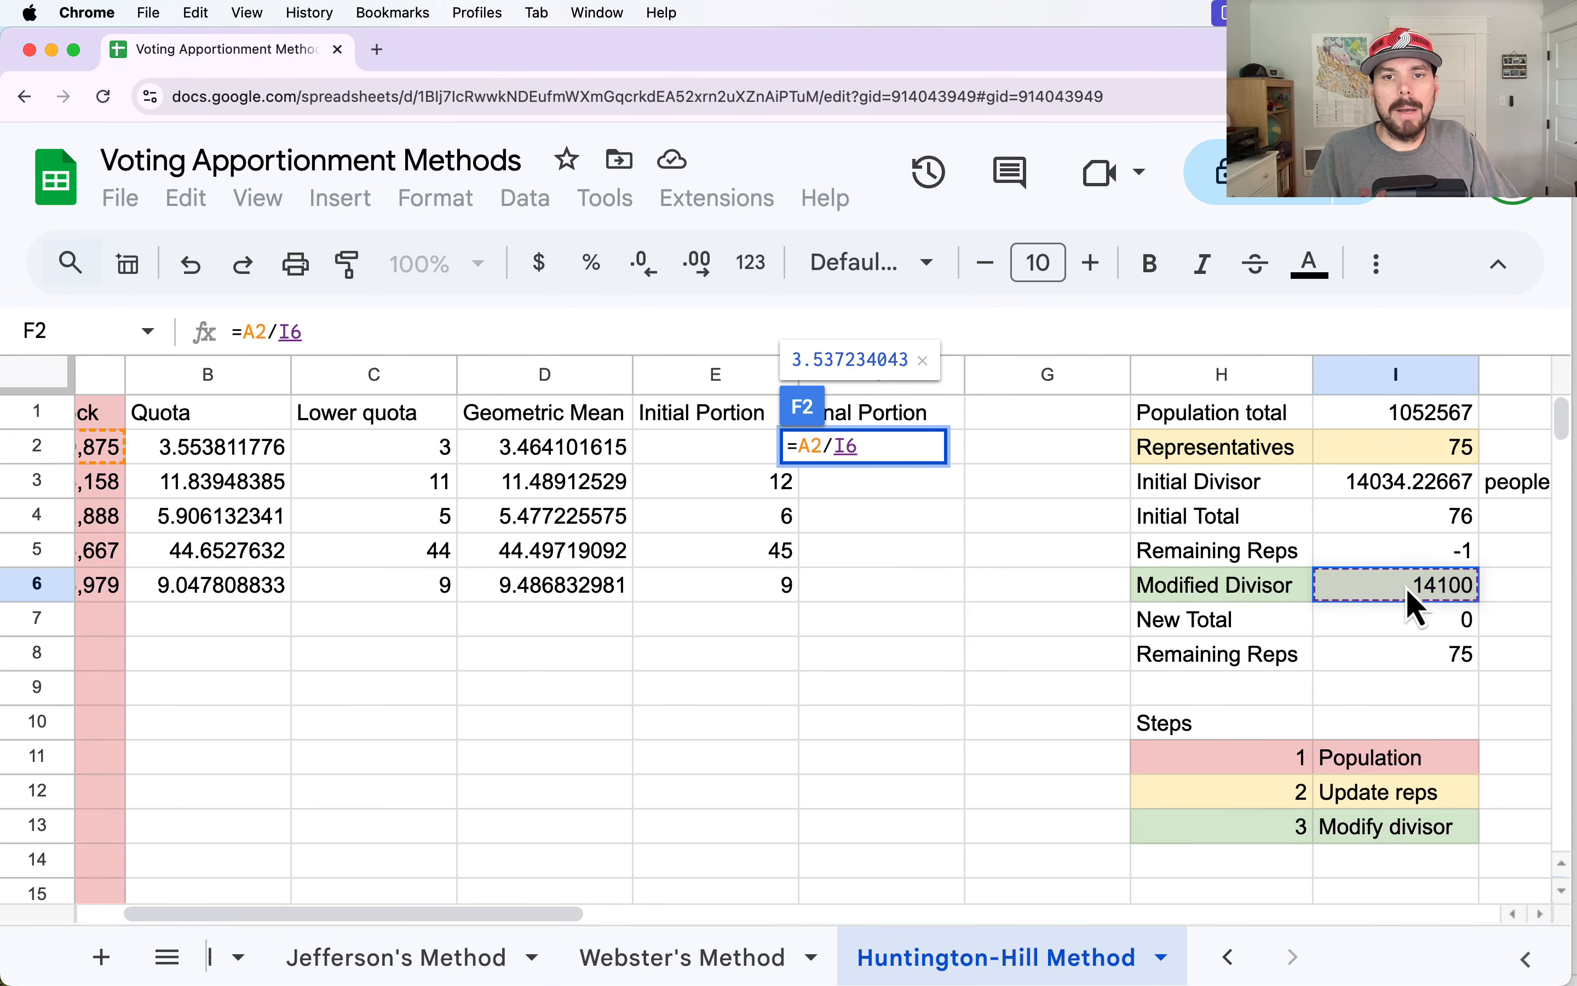
key("Left")
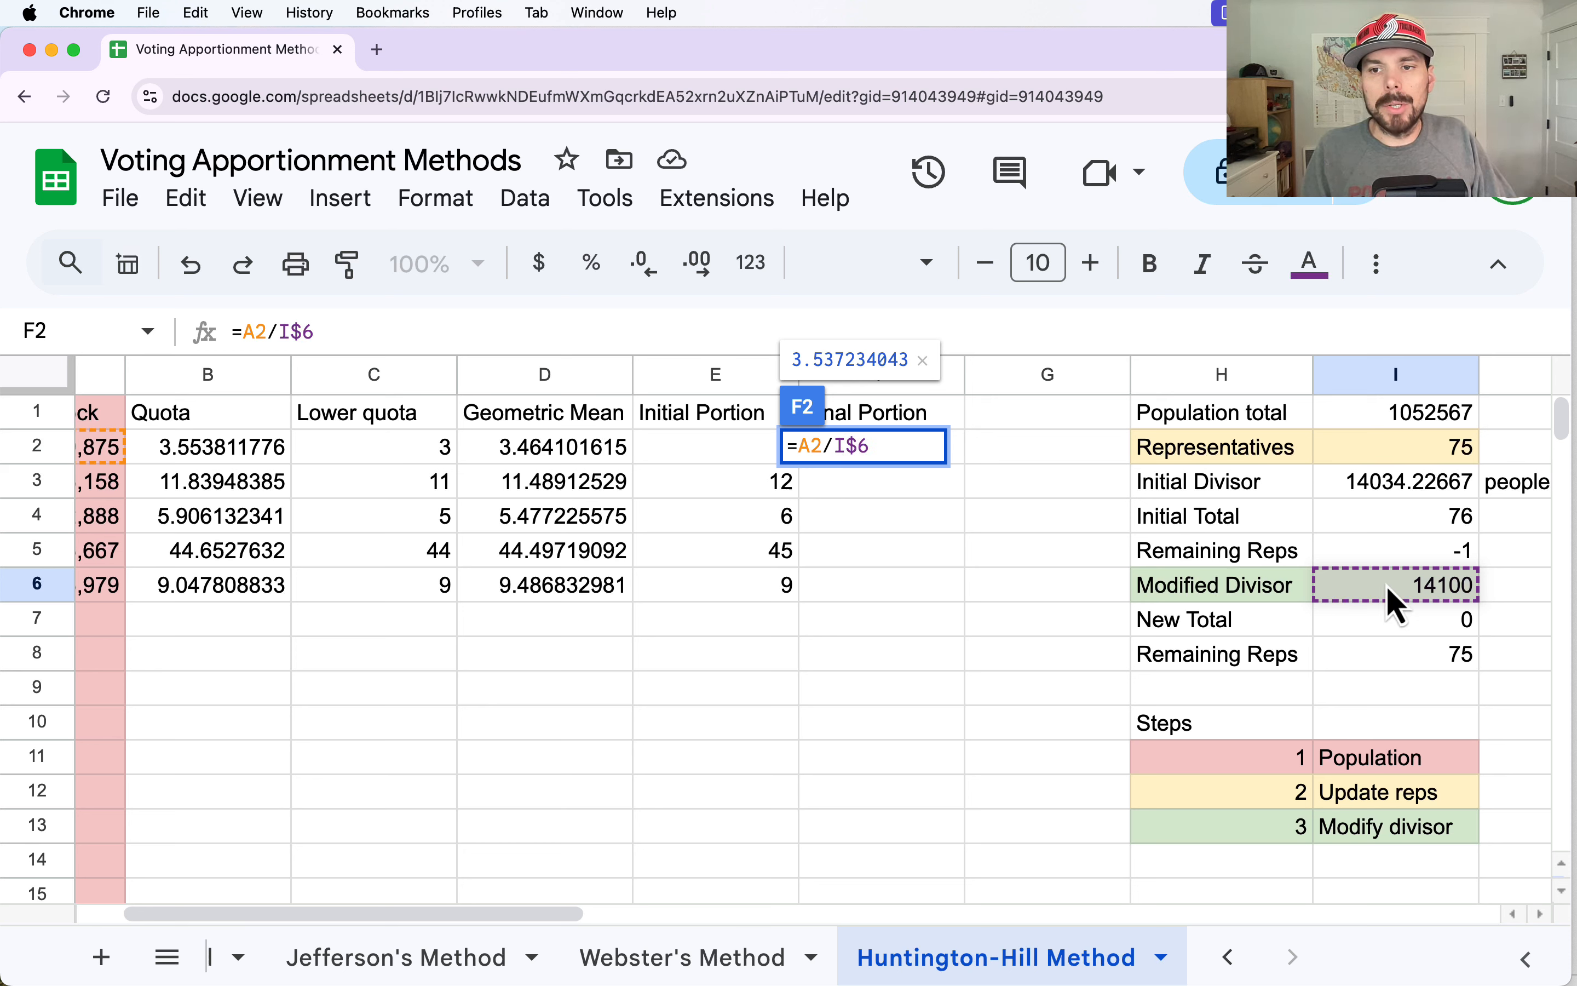
key("Return")
left_click(1002, 695)
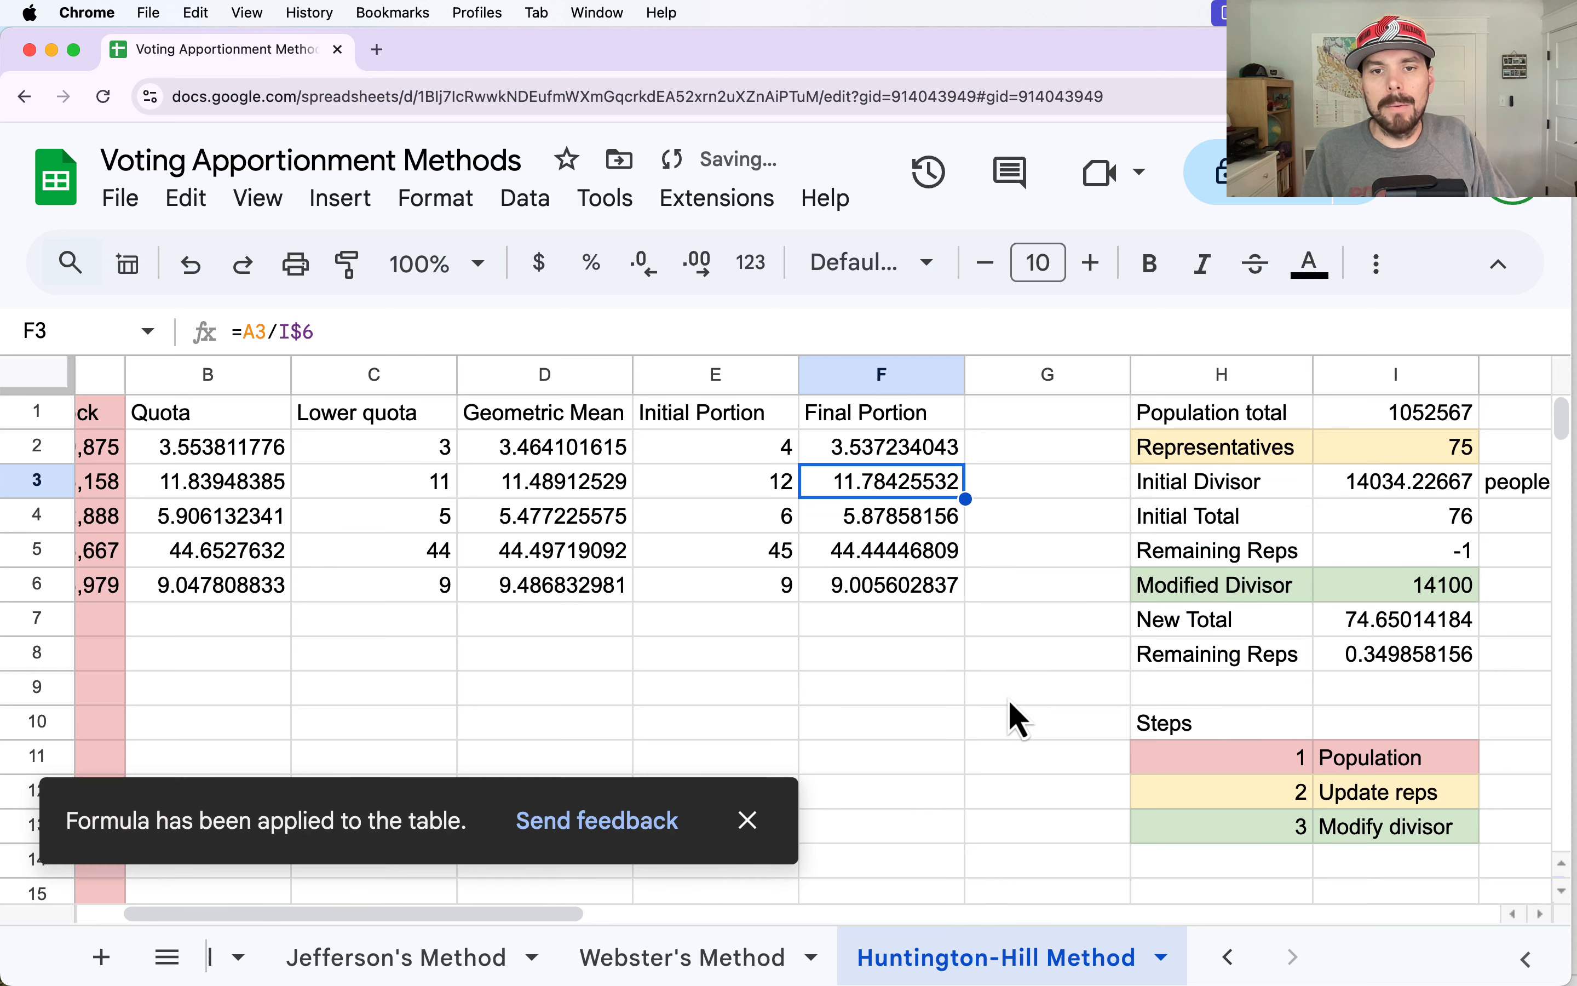
Rename the column F header in F1 to "Modified Quota".
double_click(906, 411)
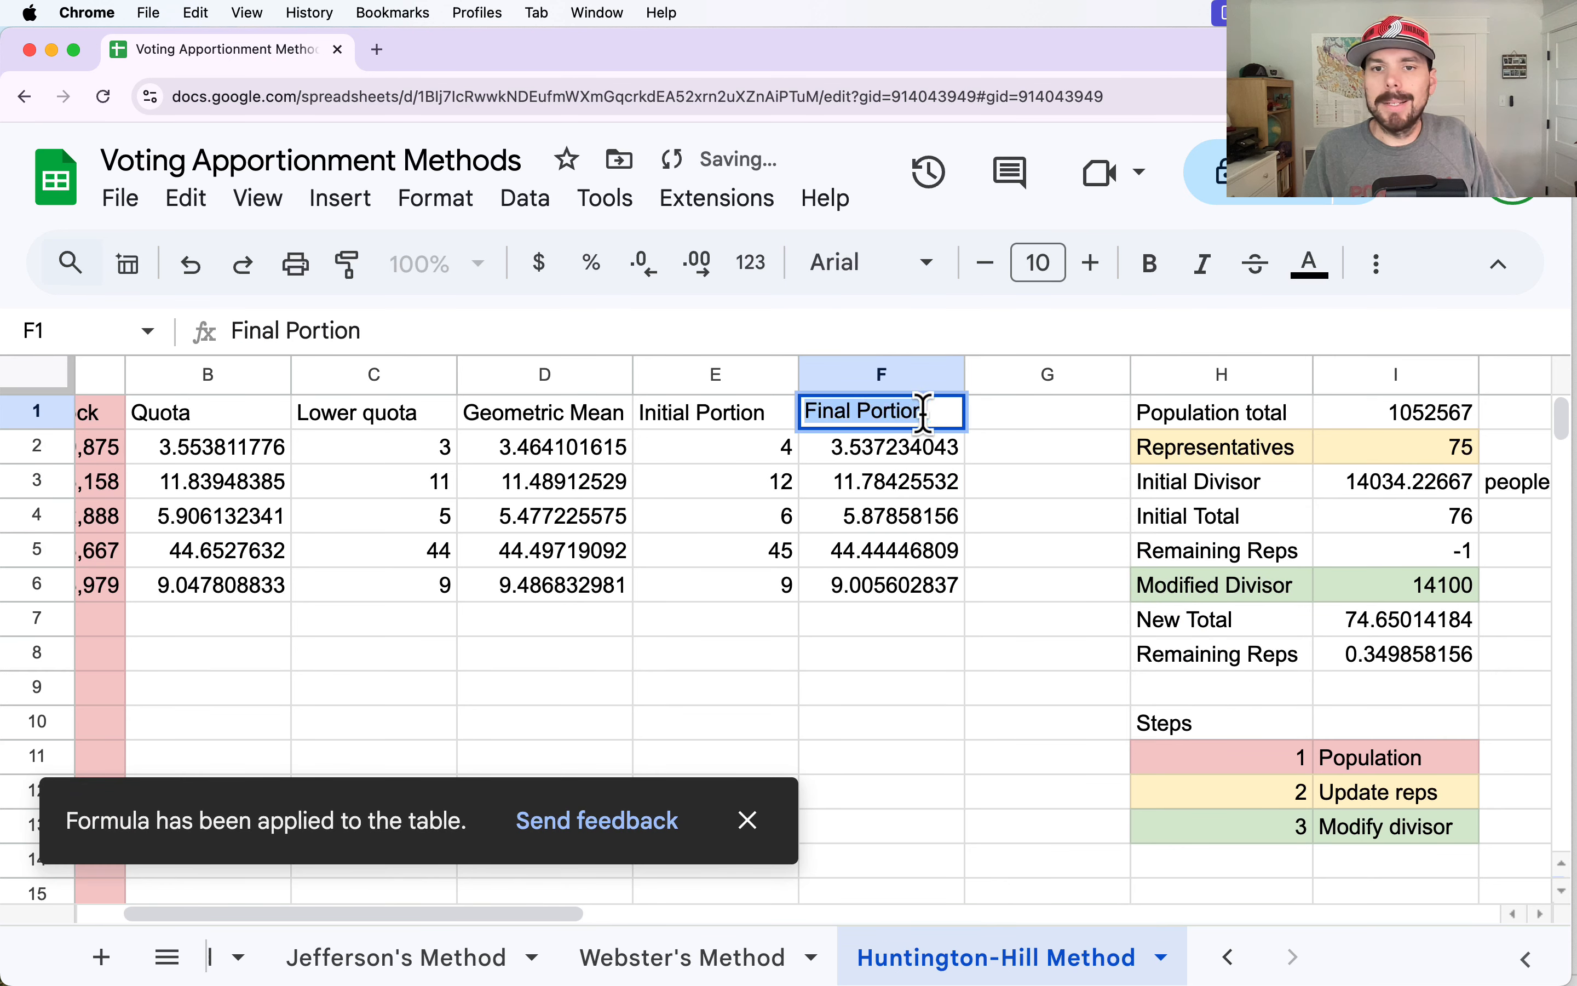
left_click_drag(936, 411, 800, 423)
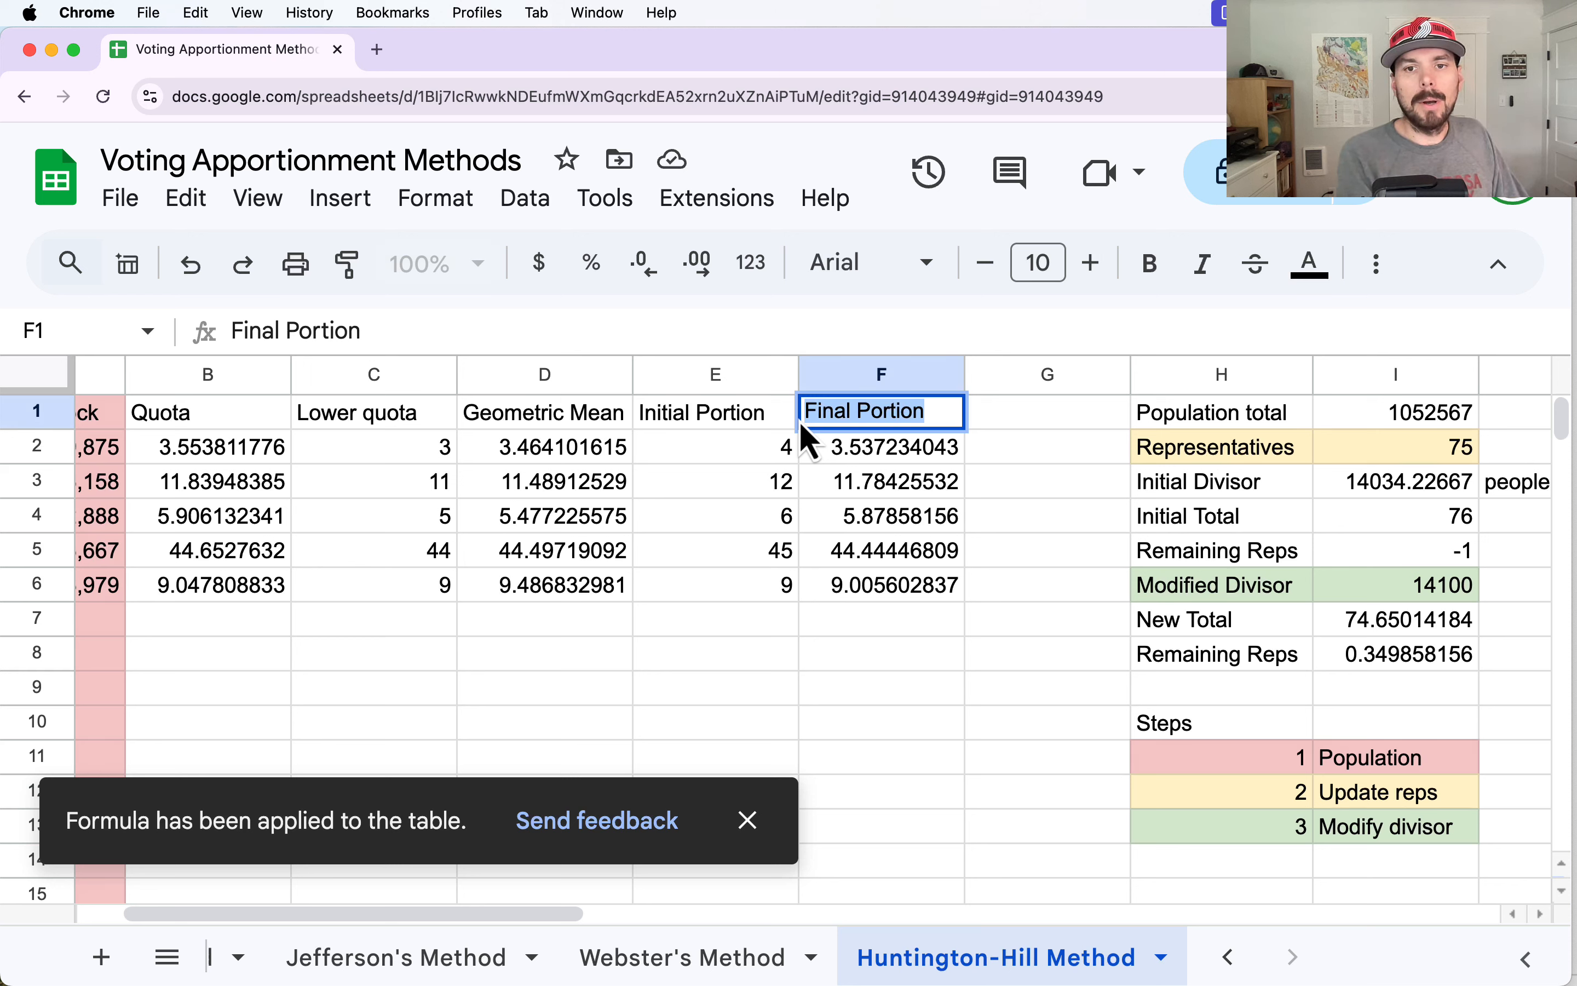
type("Modified Q")
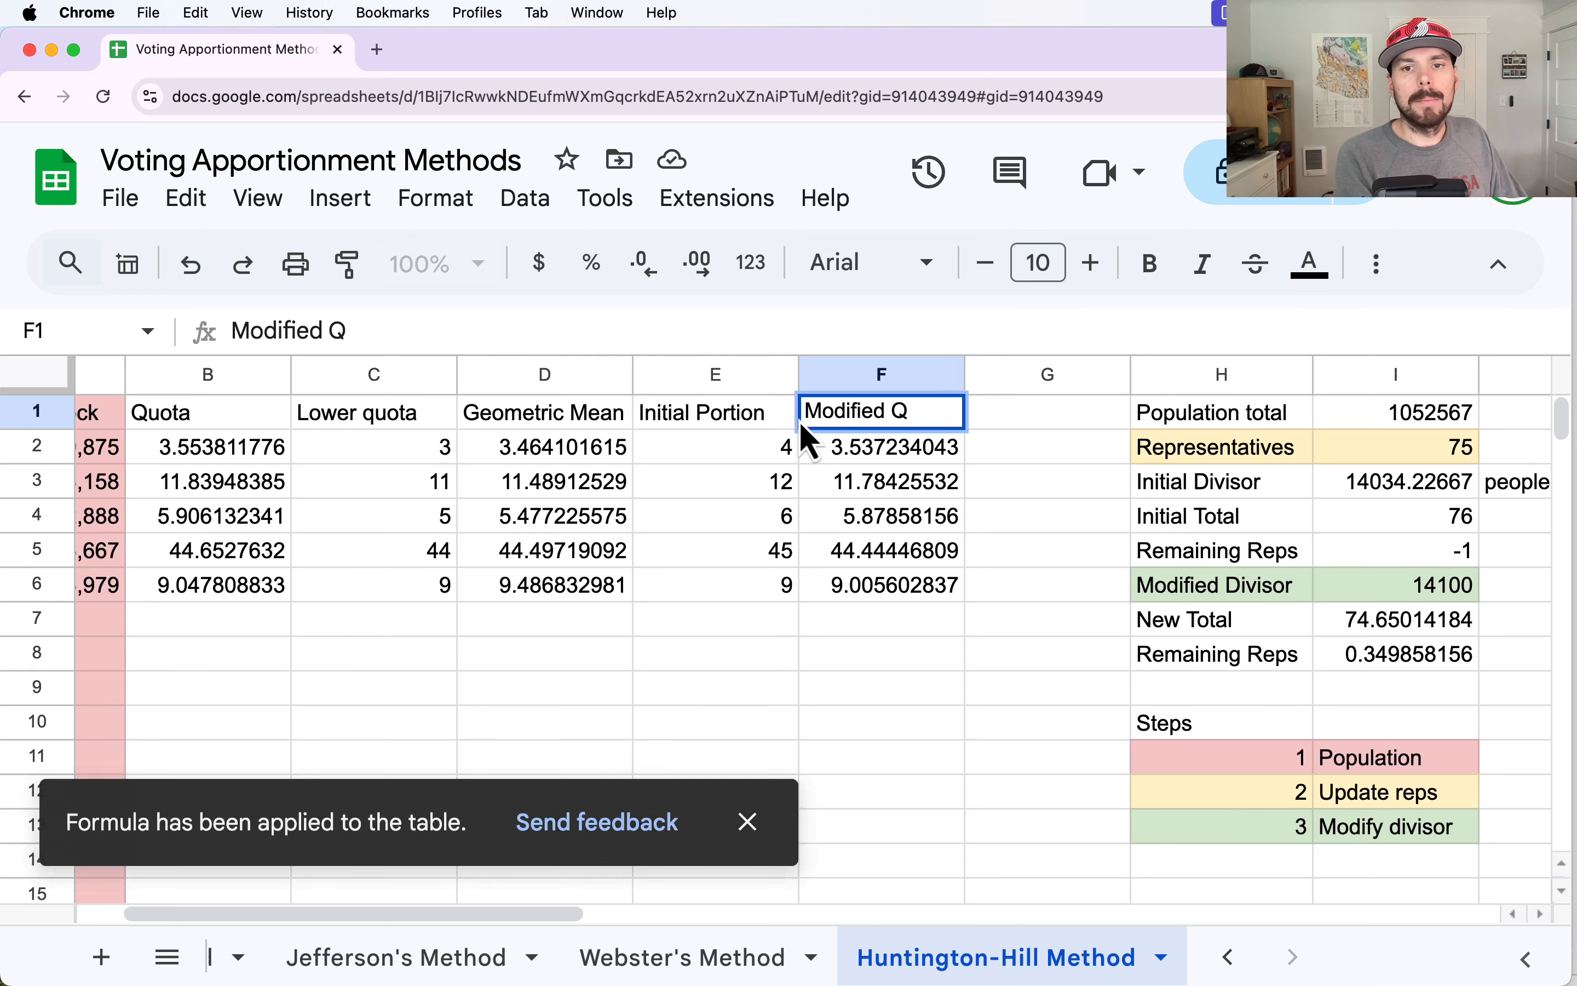
type("uota")
key("Return")
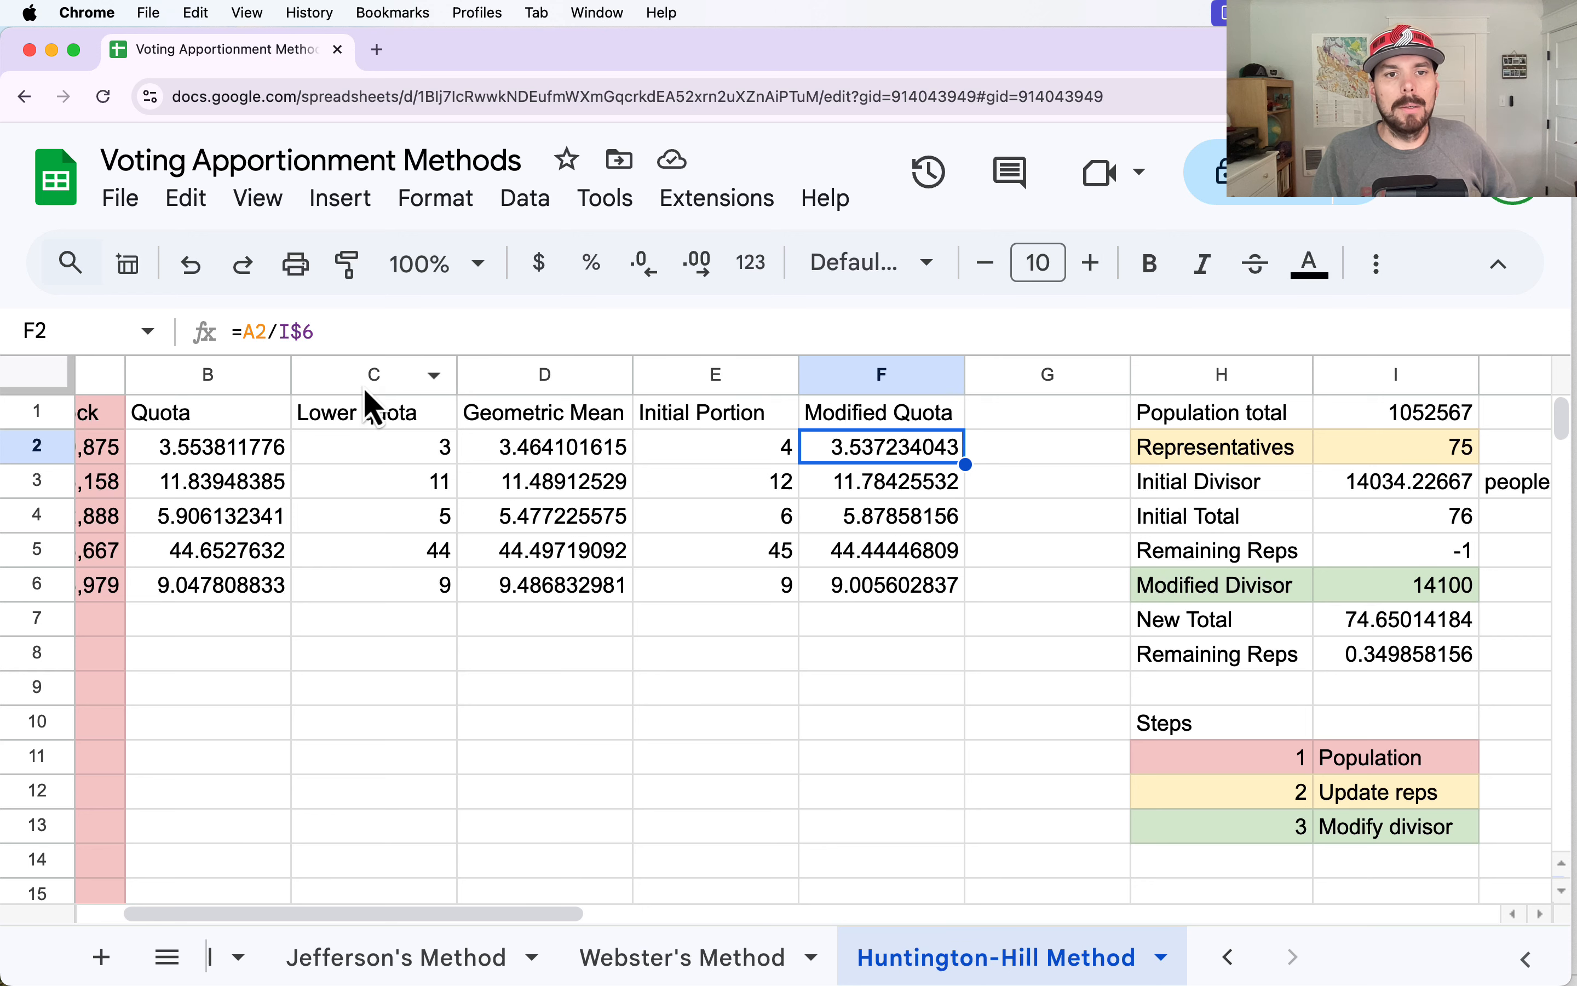
Insert three blank columns before column G, between the Modified Quota column and the summary block.
left_click_drag(367, 390, 535, 384)
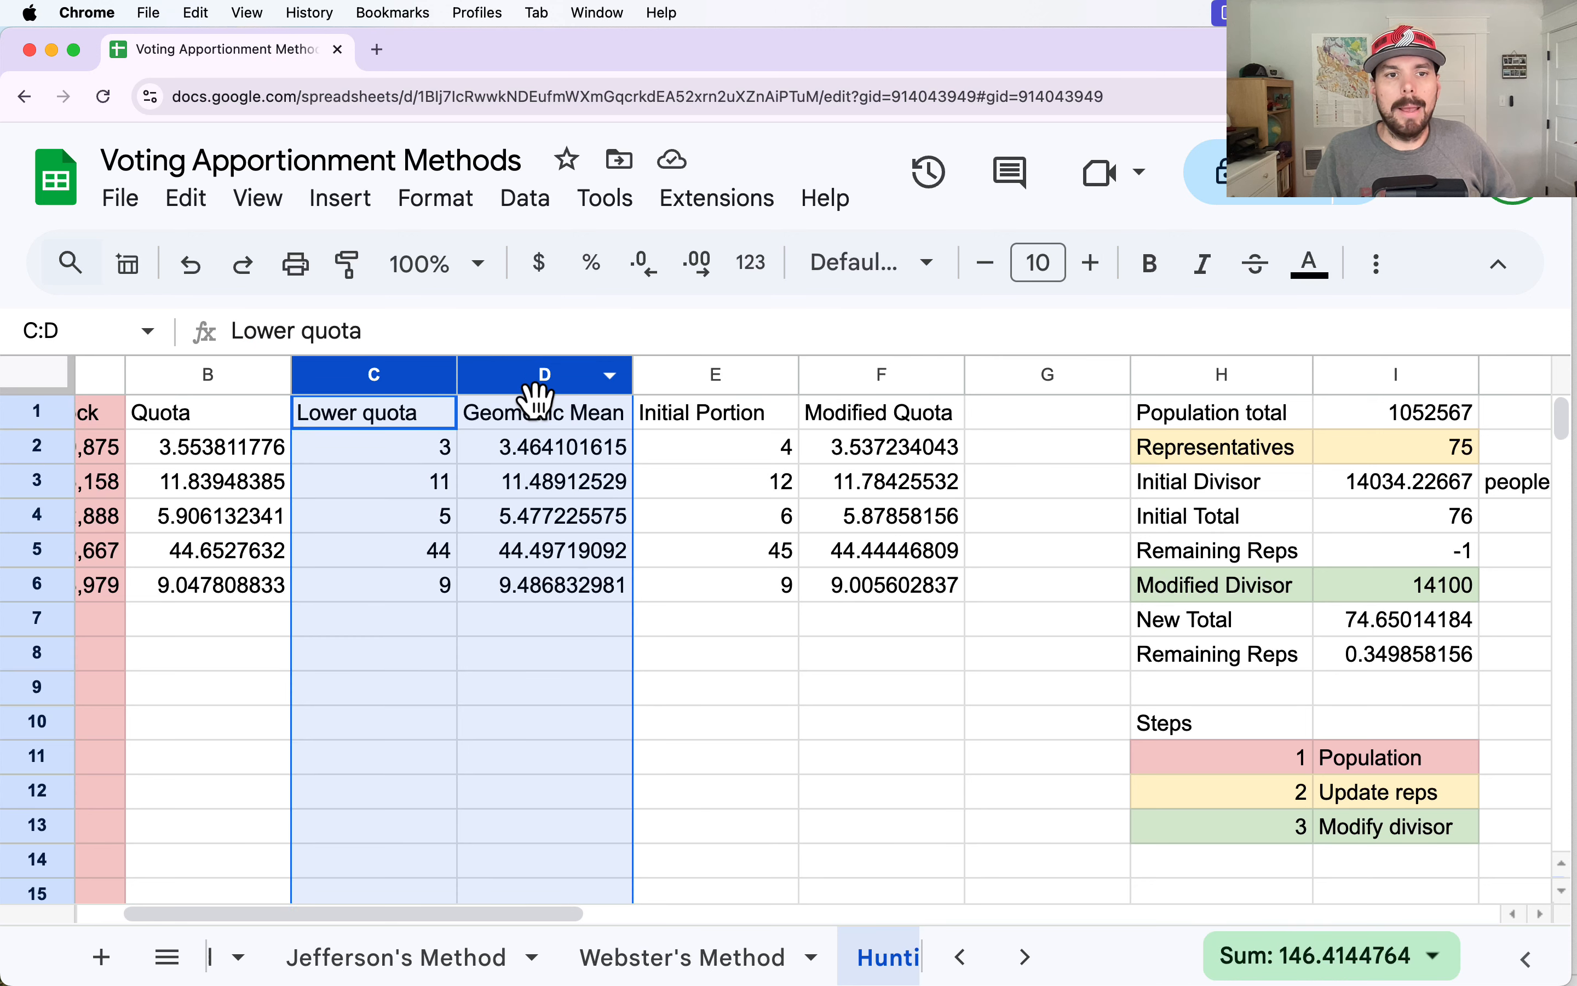
left_click(701, 377)
left_click(408, 378, "shift")
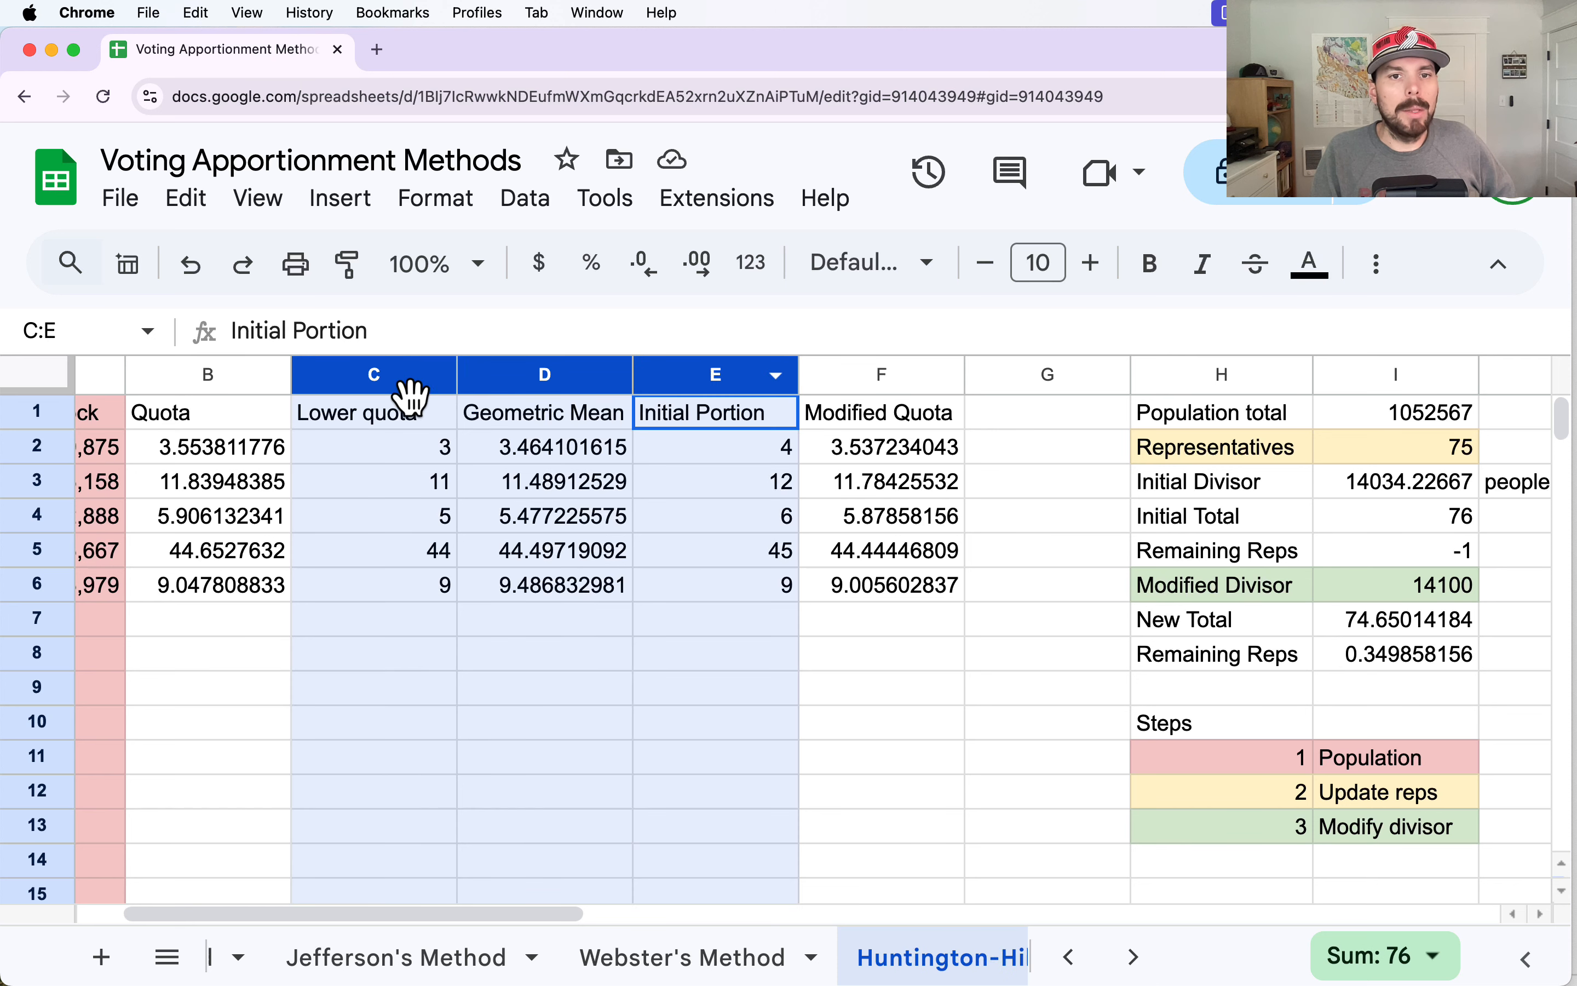
left_click(1057, 375)
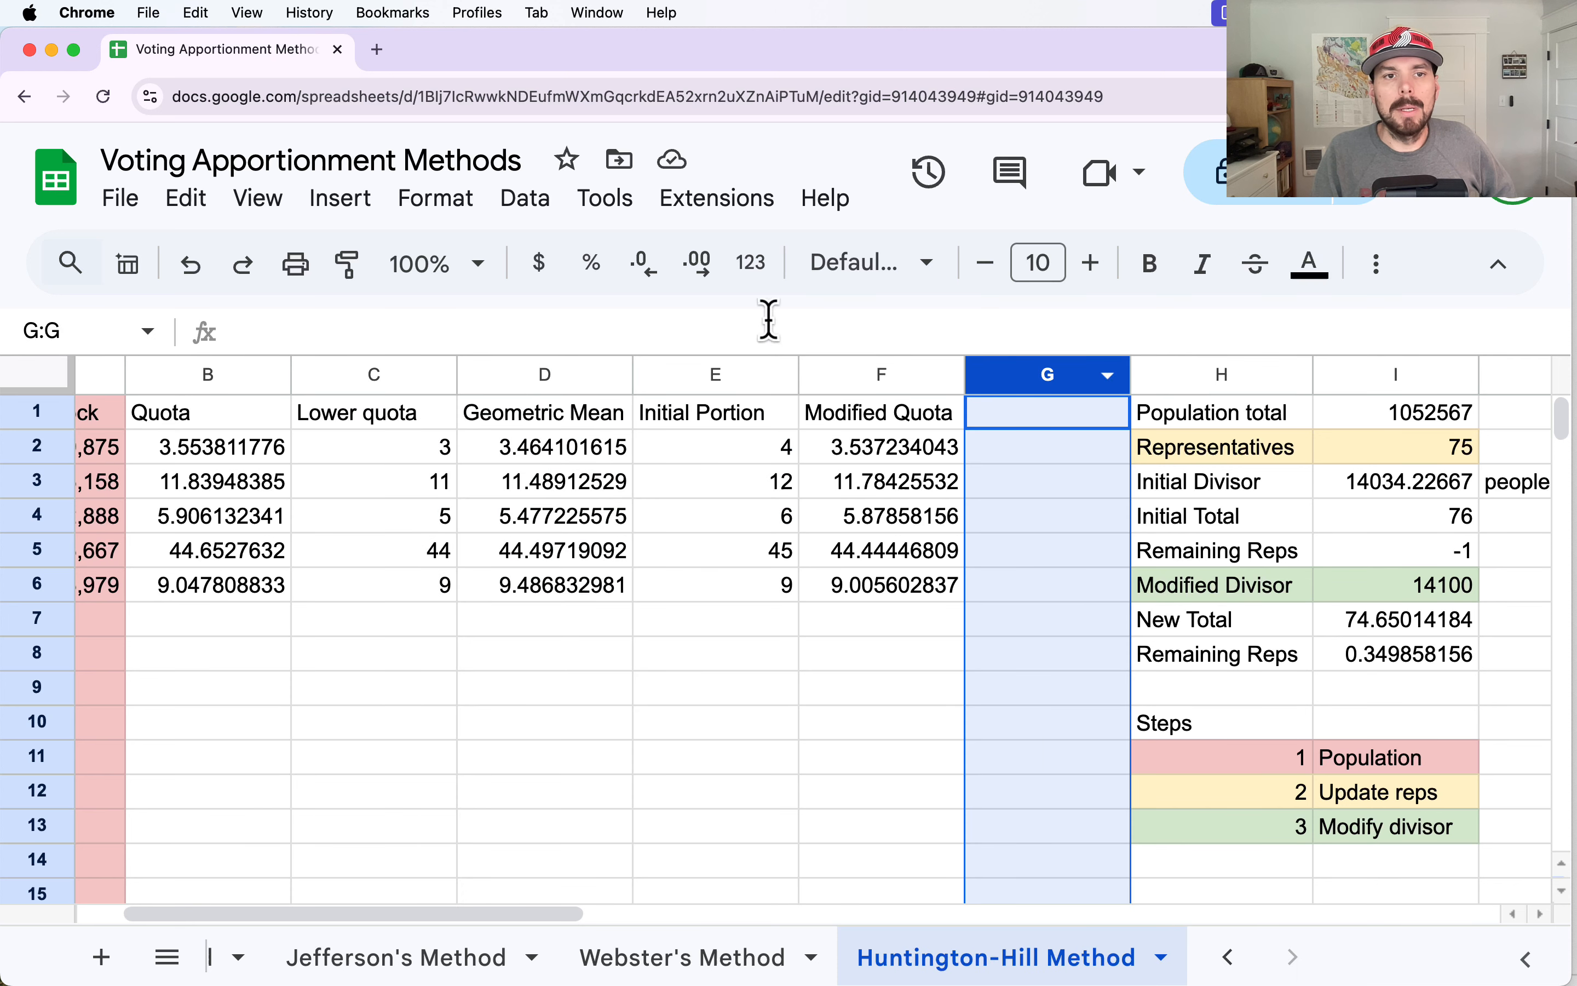
left_click(357, 207)
mouse_move(397, 362)
left_click(830, 381)
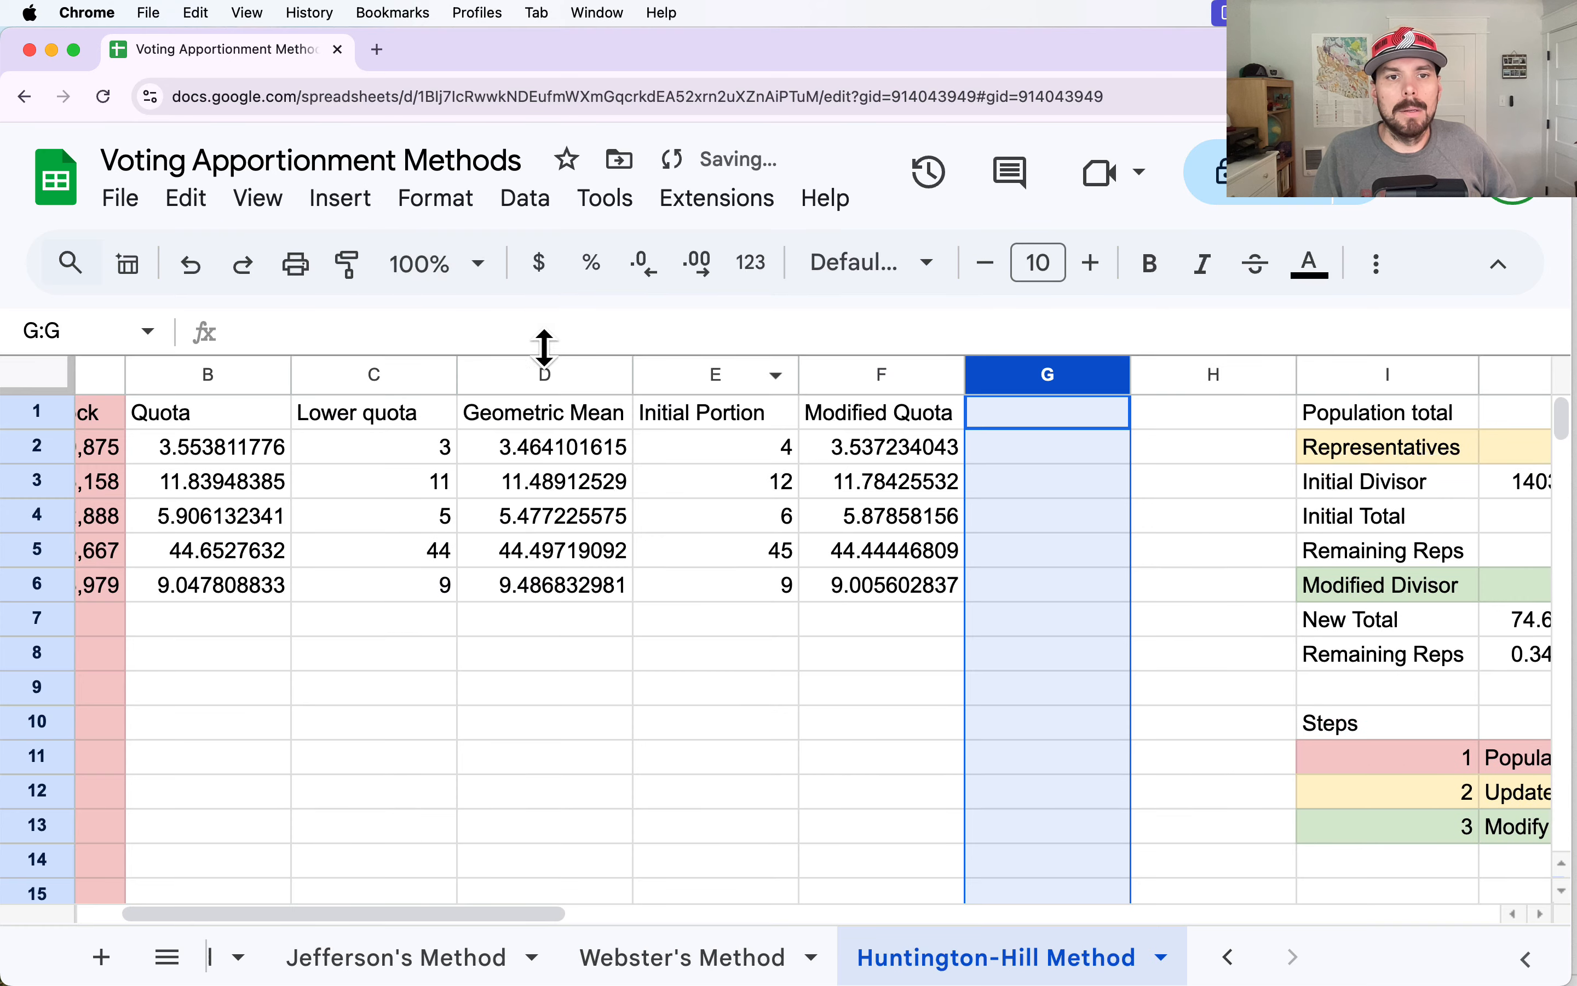
left_click(336, 205)
mouse_move(708, 394)
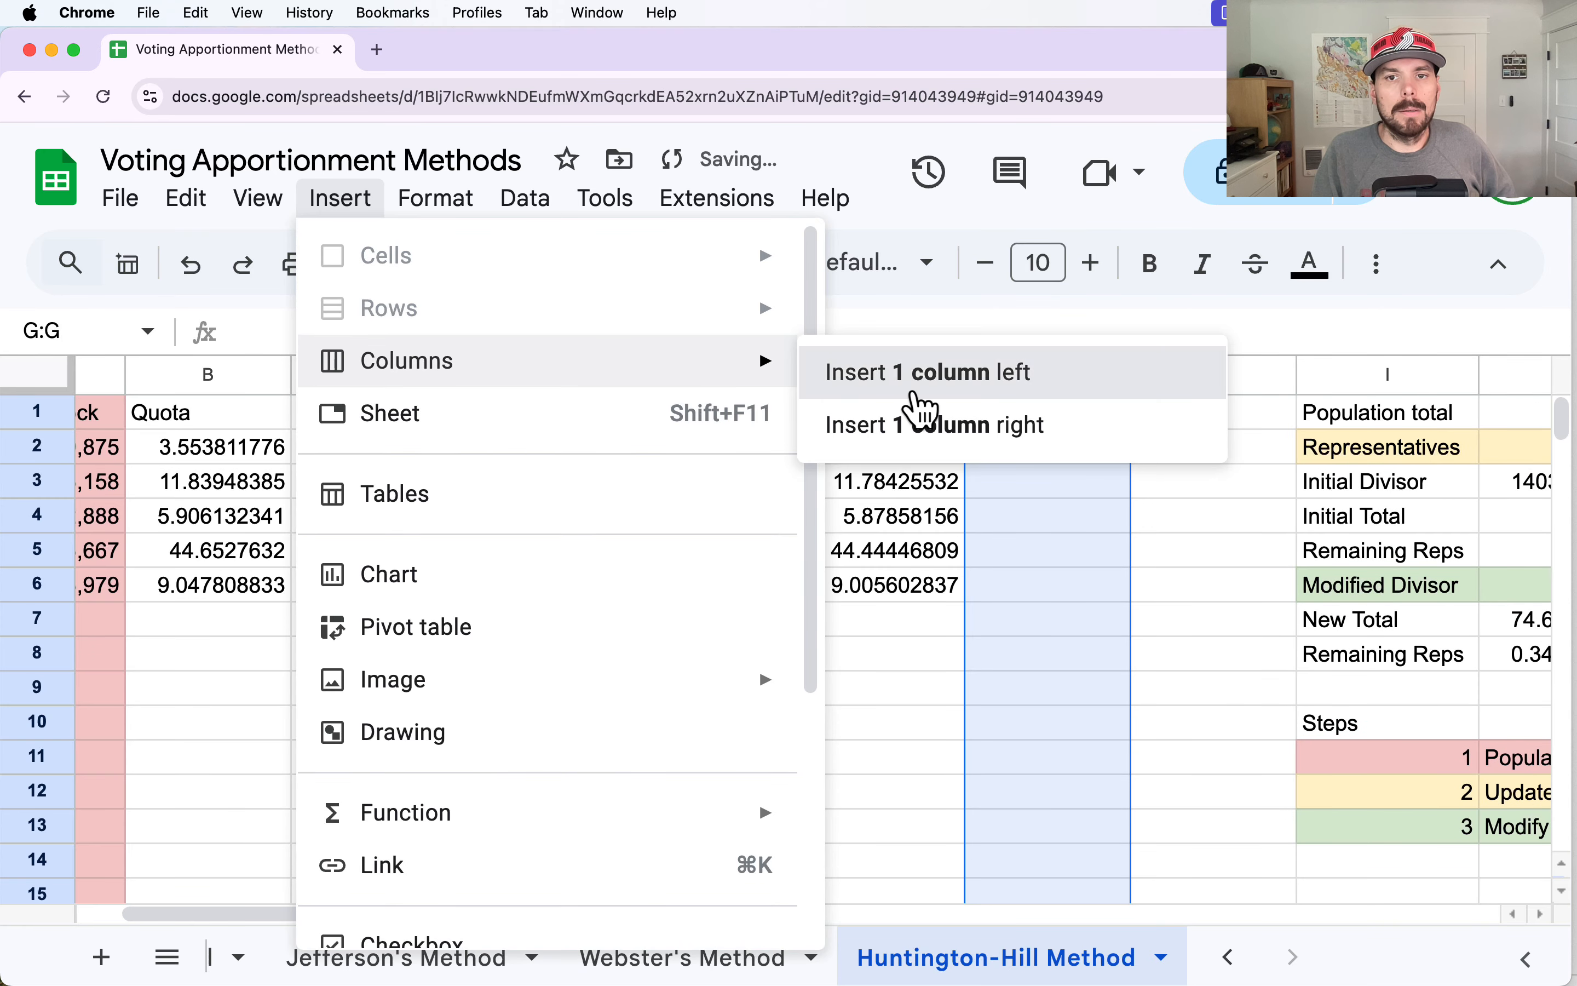
left_click(912, 376)
left_click(340, 197)
mouse_move(490, 369)
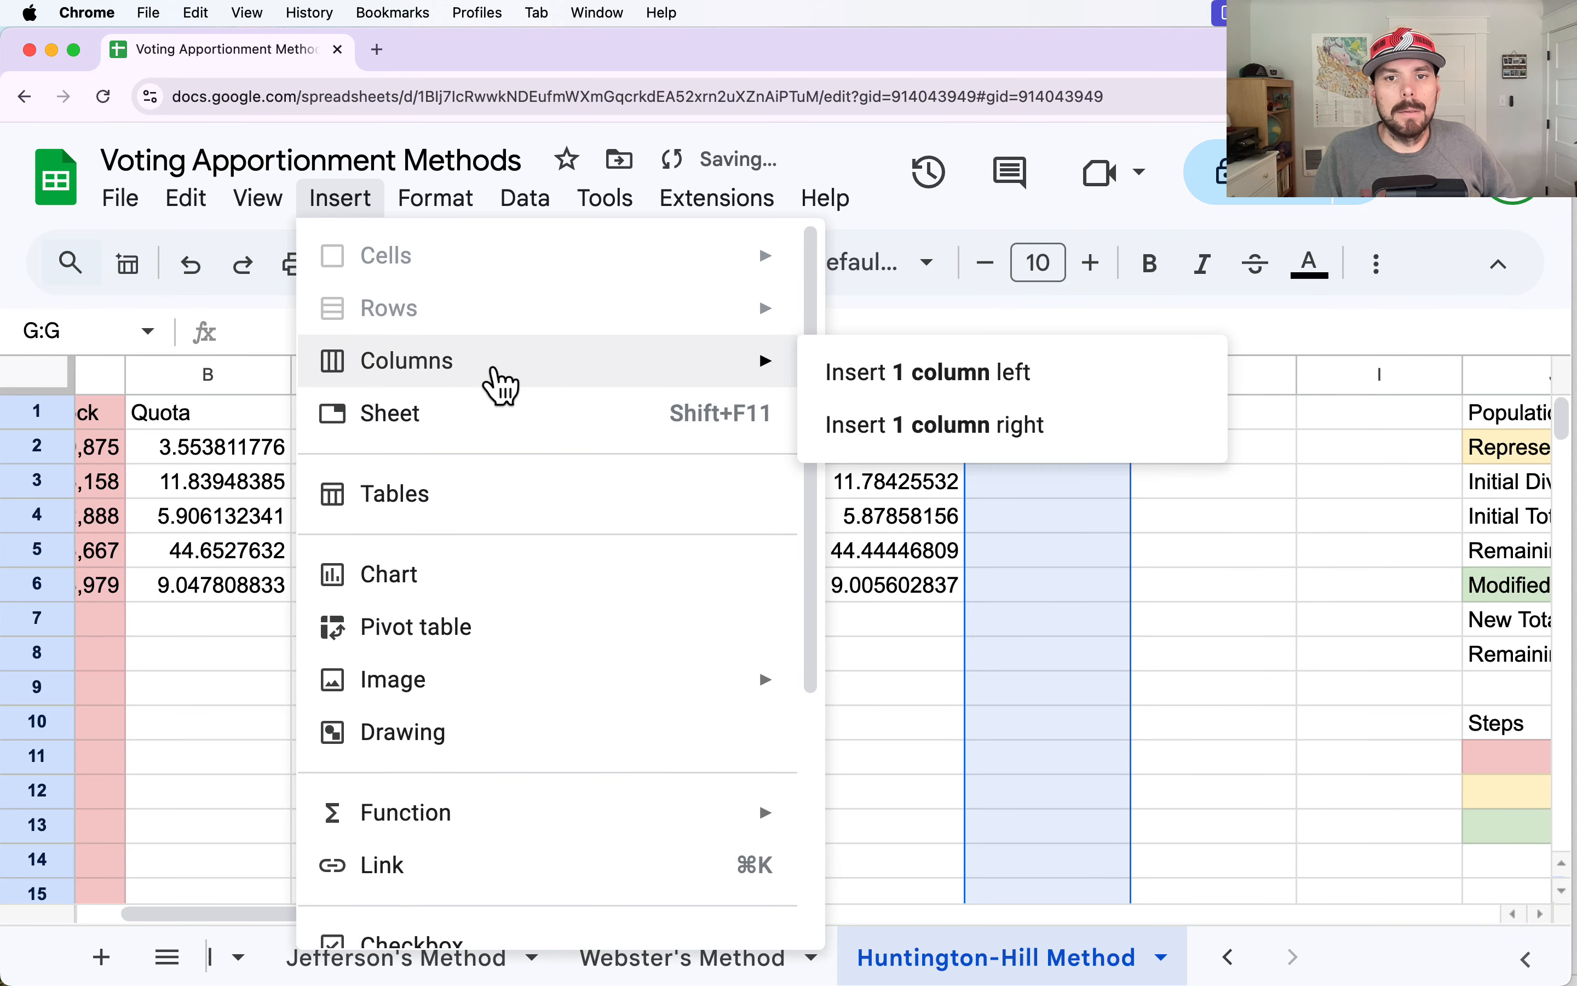
left_click(993, 376)
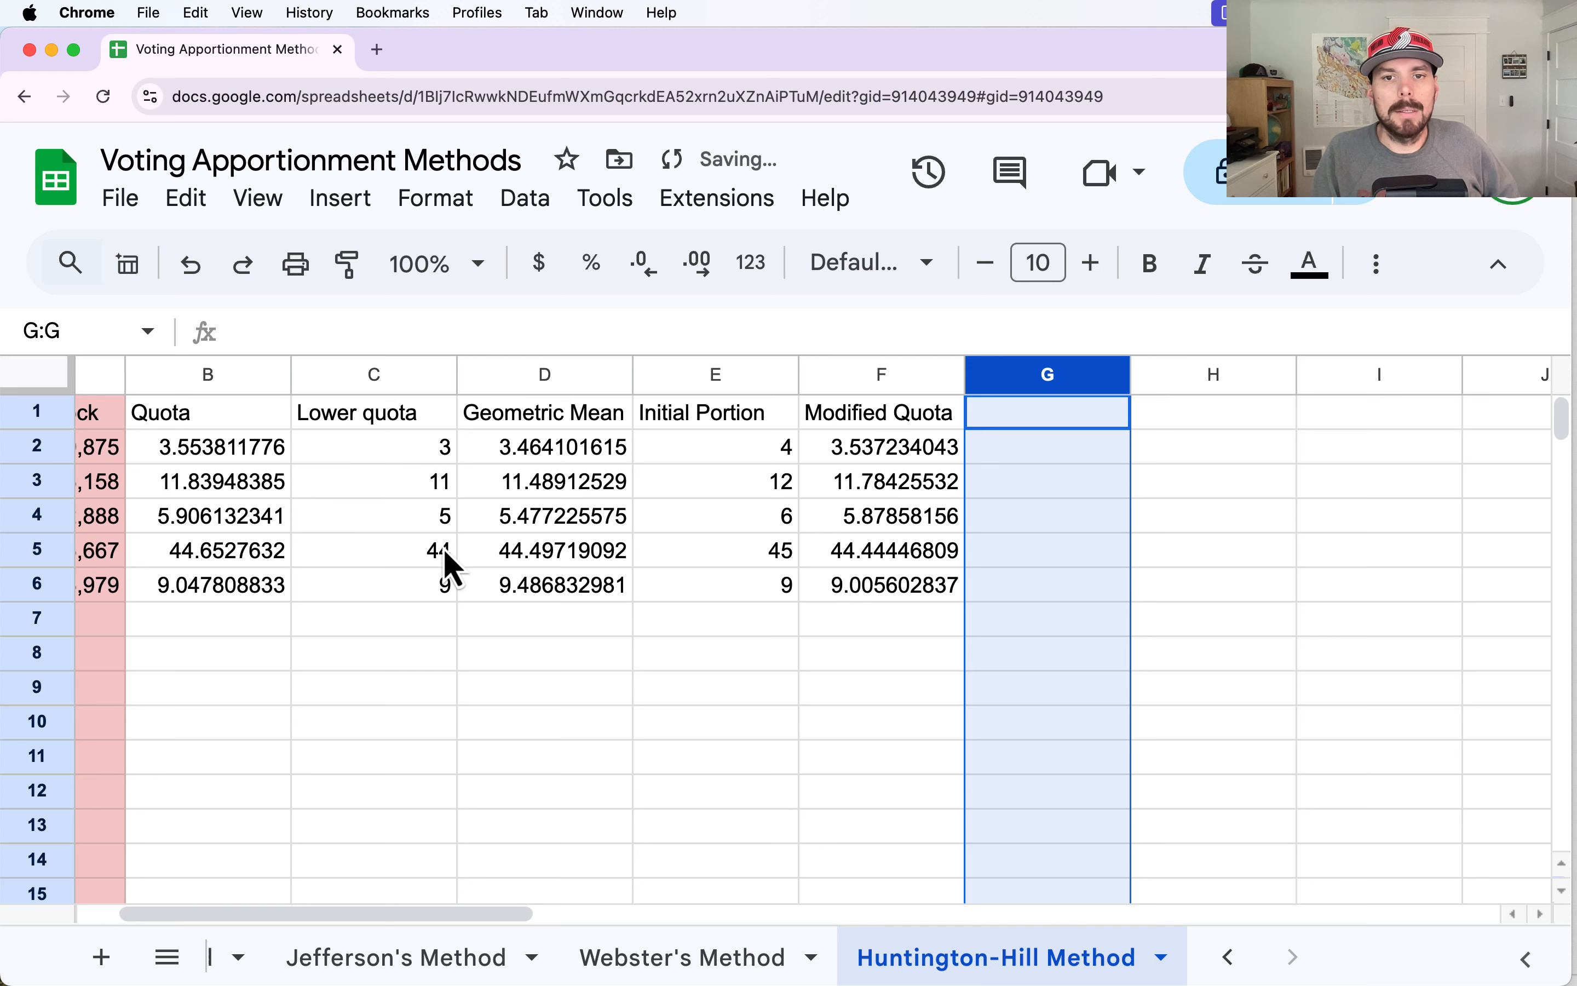
Copy the Lower quota, Geometric Mean and Initial Portion columns C:E into columns G:I, starting at G1.
left_click(918, 801)
left_click_drag(357, 382, 764, 380)
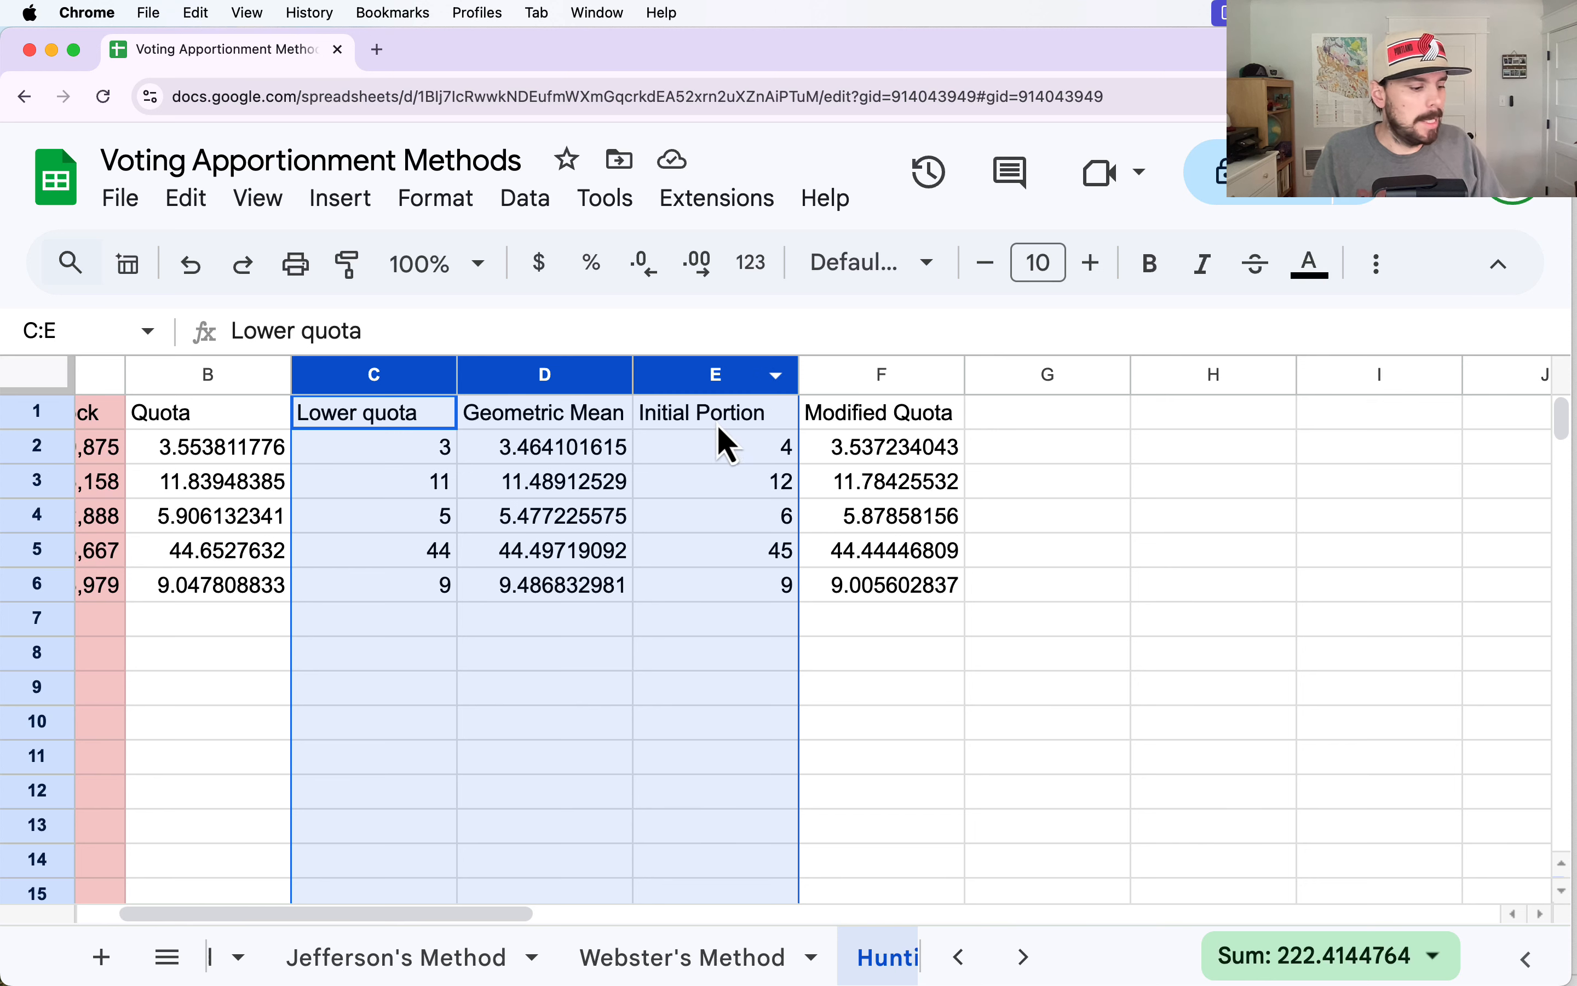
left_click(1019, 412)
type("Lower quota\tGeometric Mean\tInitial Portion 3\t3.464101615\t4 11\t11.48912529\t12 5\t5.477225575\t6 44\t44.49719092\t44 9\t9.486832981\t9")
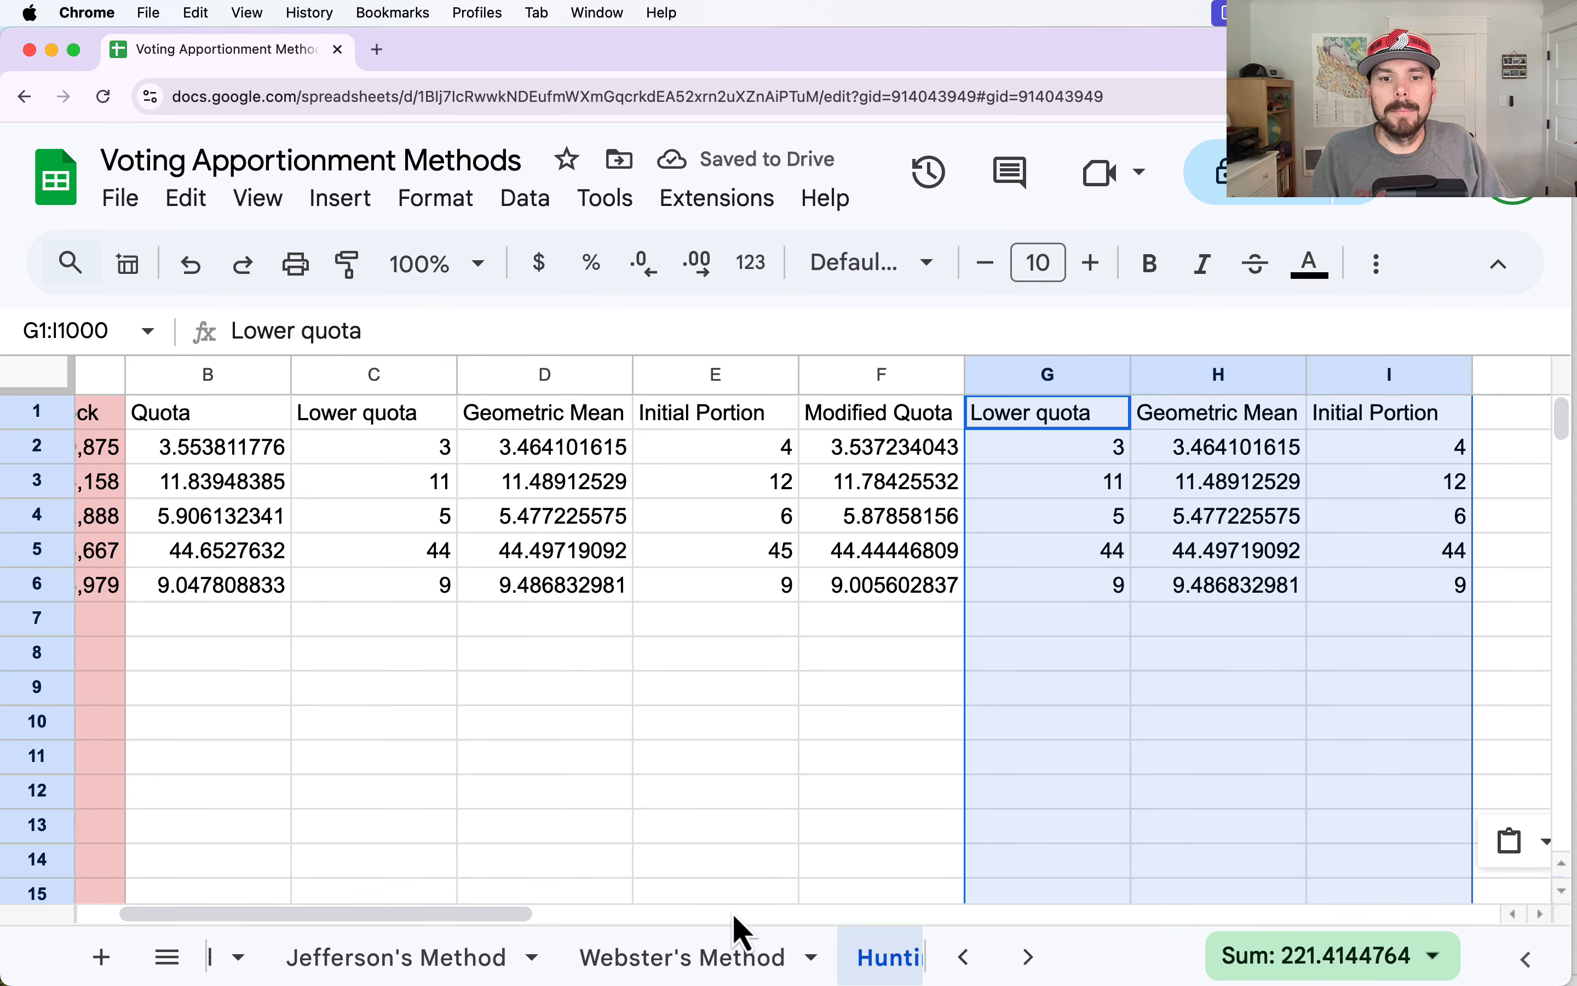
Change the New Total formula in L7 to sum the portions in column I, starting at I2.
left_click_drag(508, 917, 689, 930)
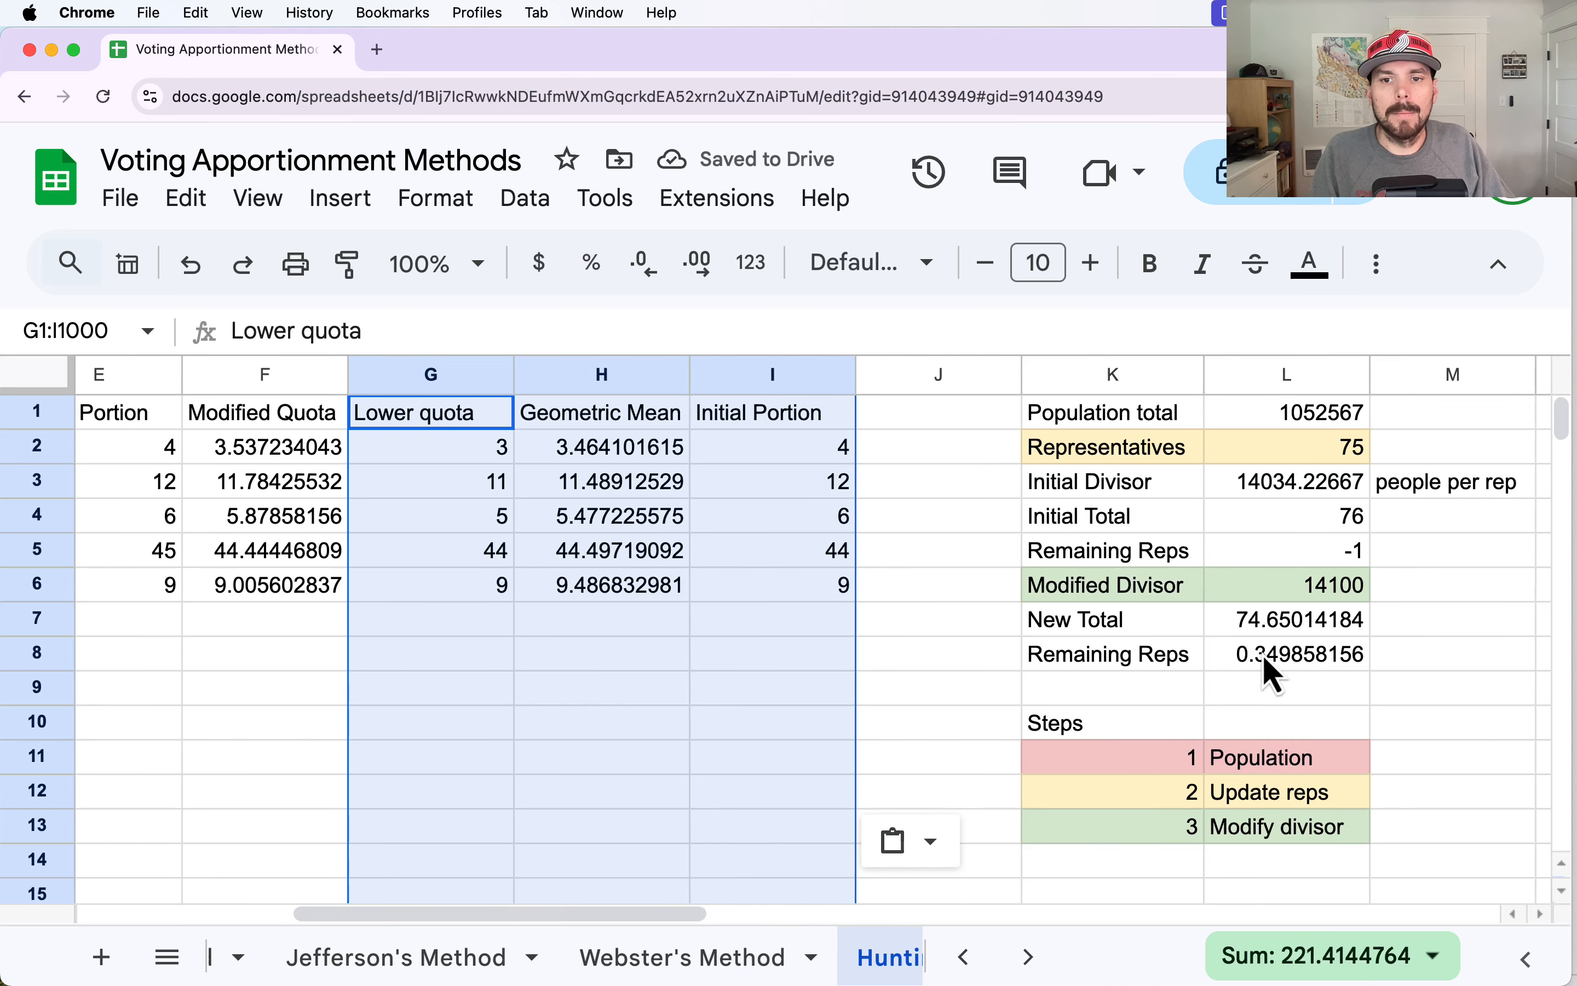
double_click(1297, 622)
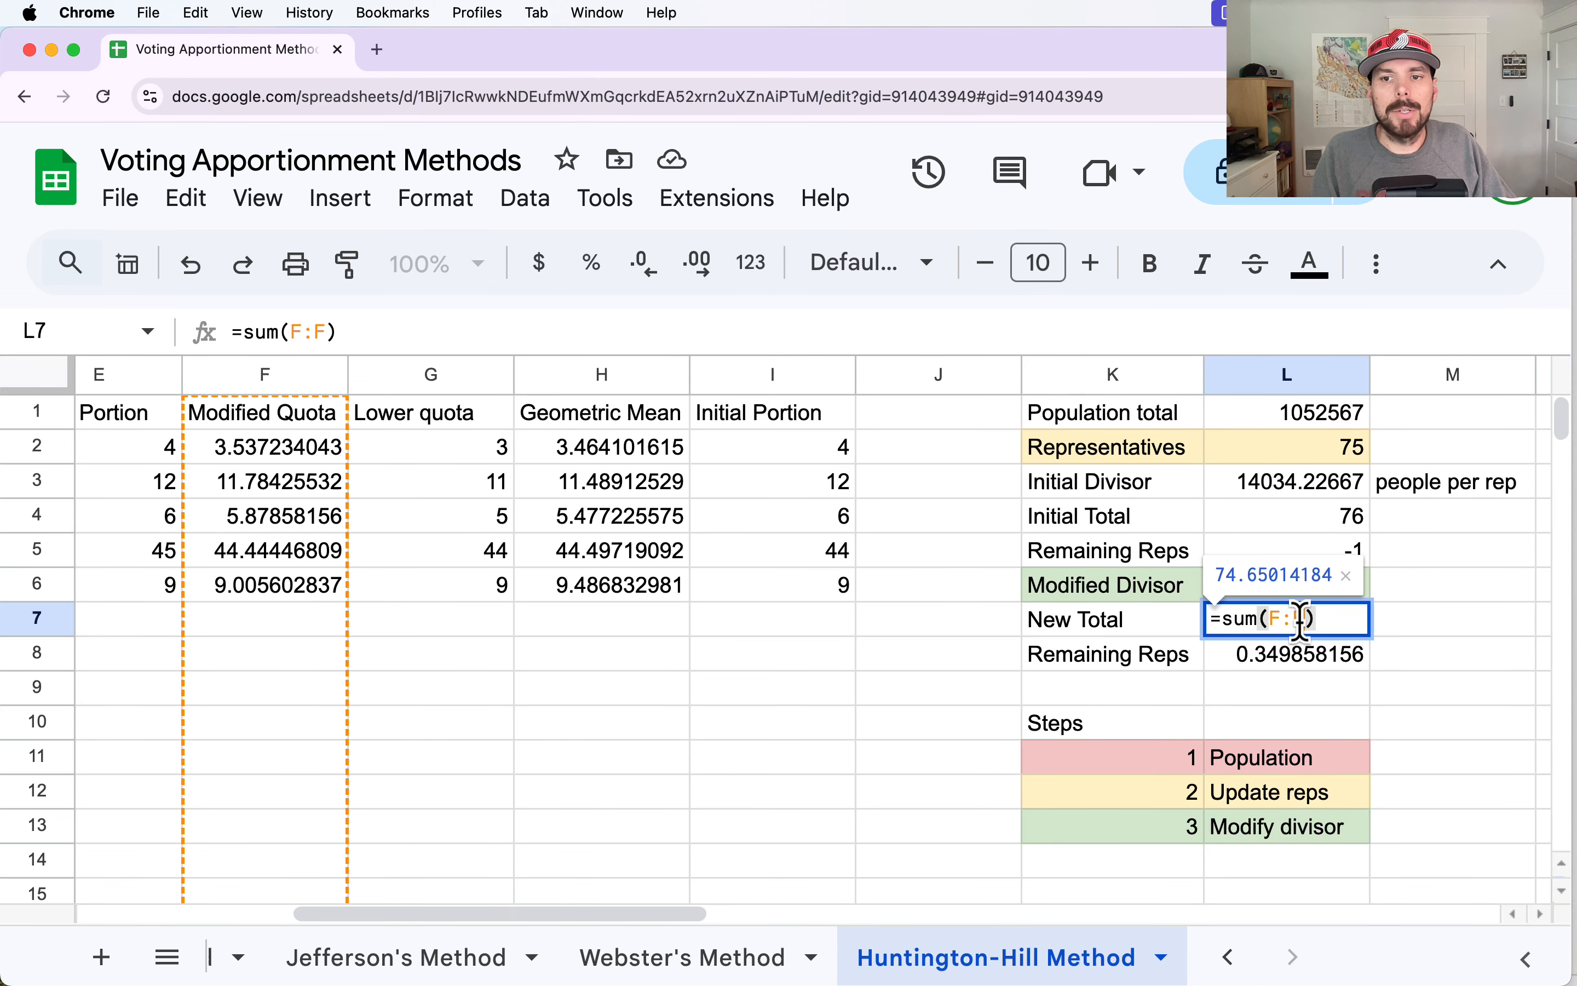
double_click(1282, 618)
key("BackSpace")
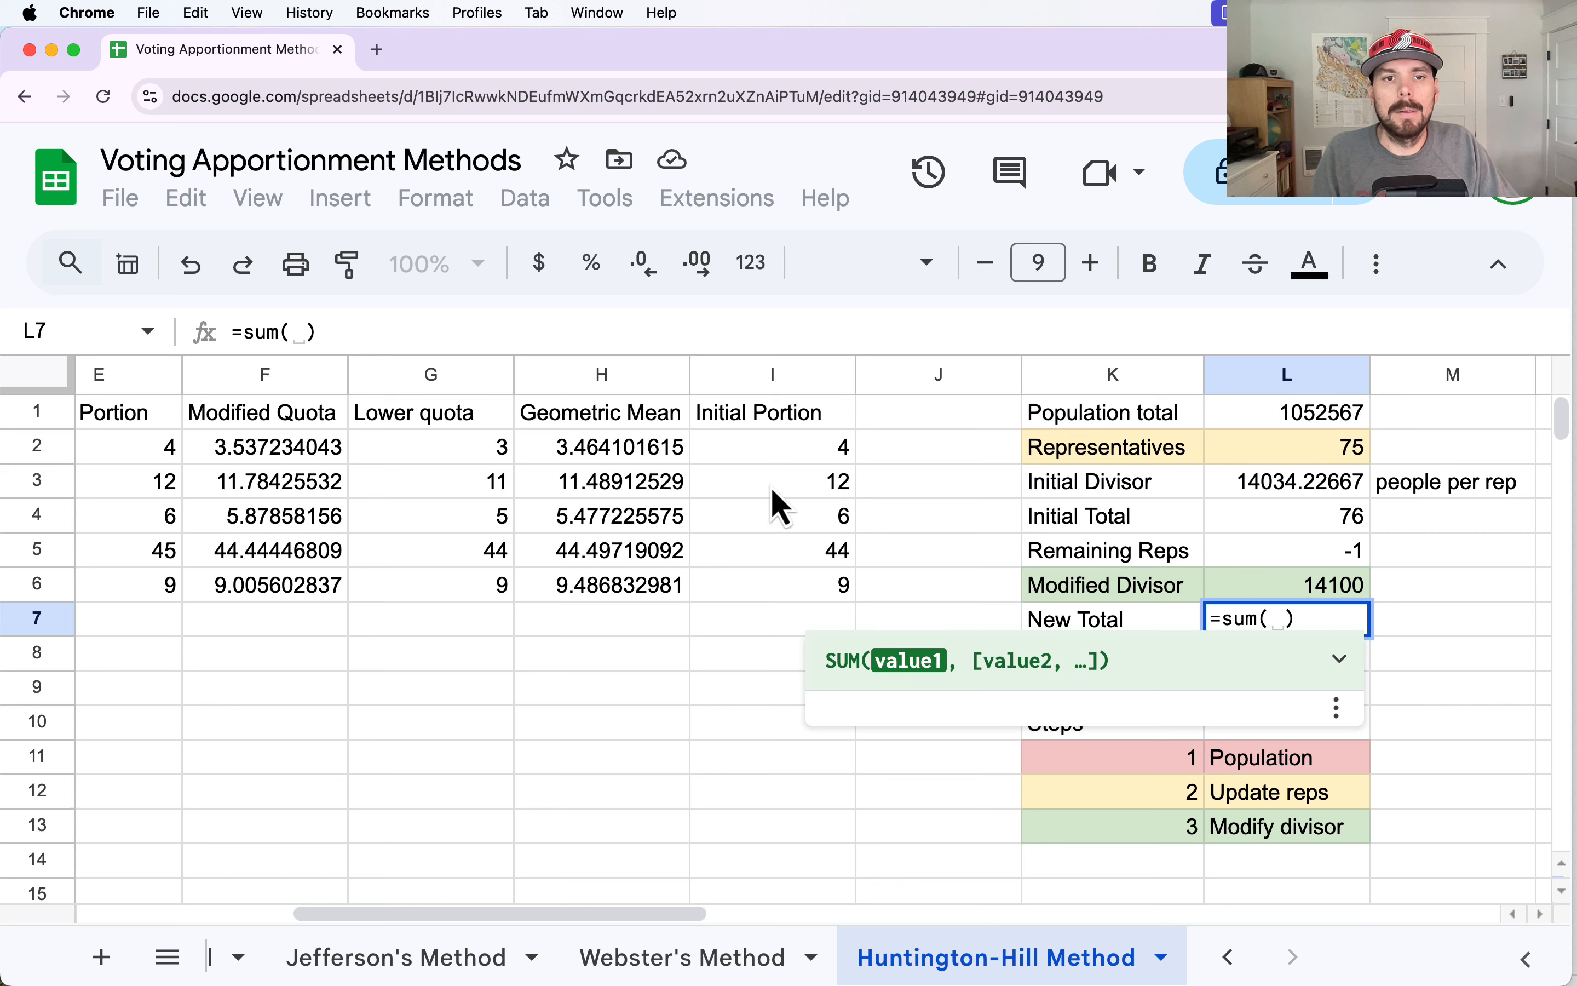
left_click_drag(789, 451, 831, 619)
key("Return")
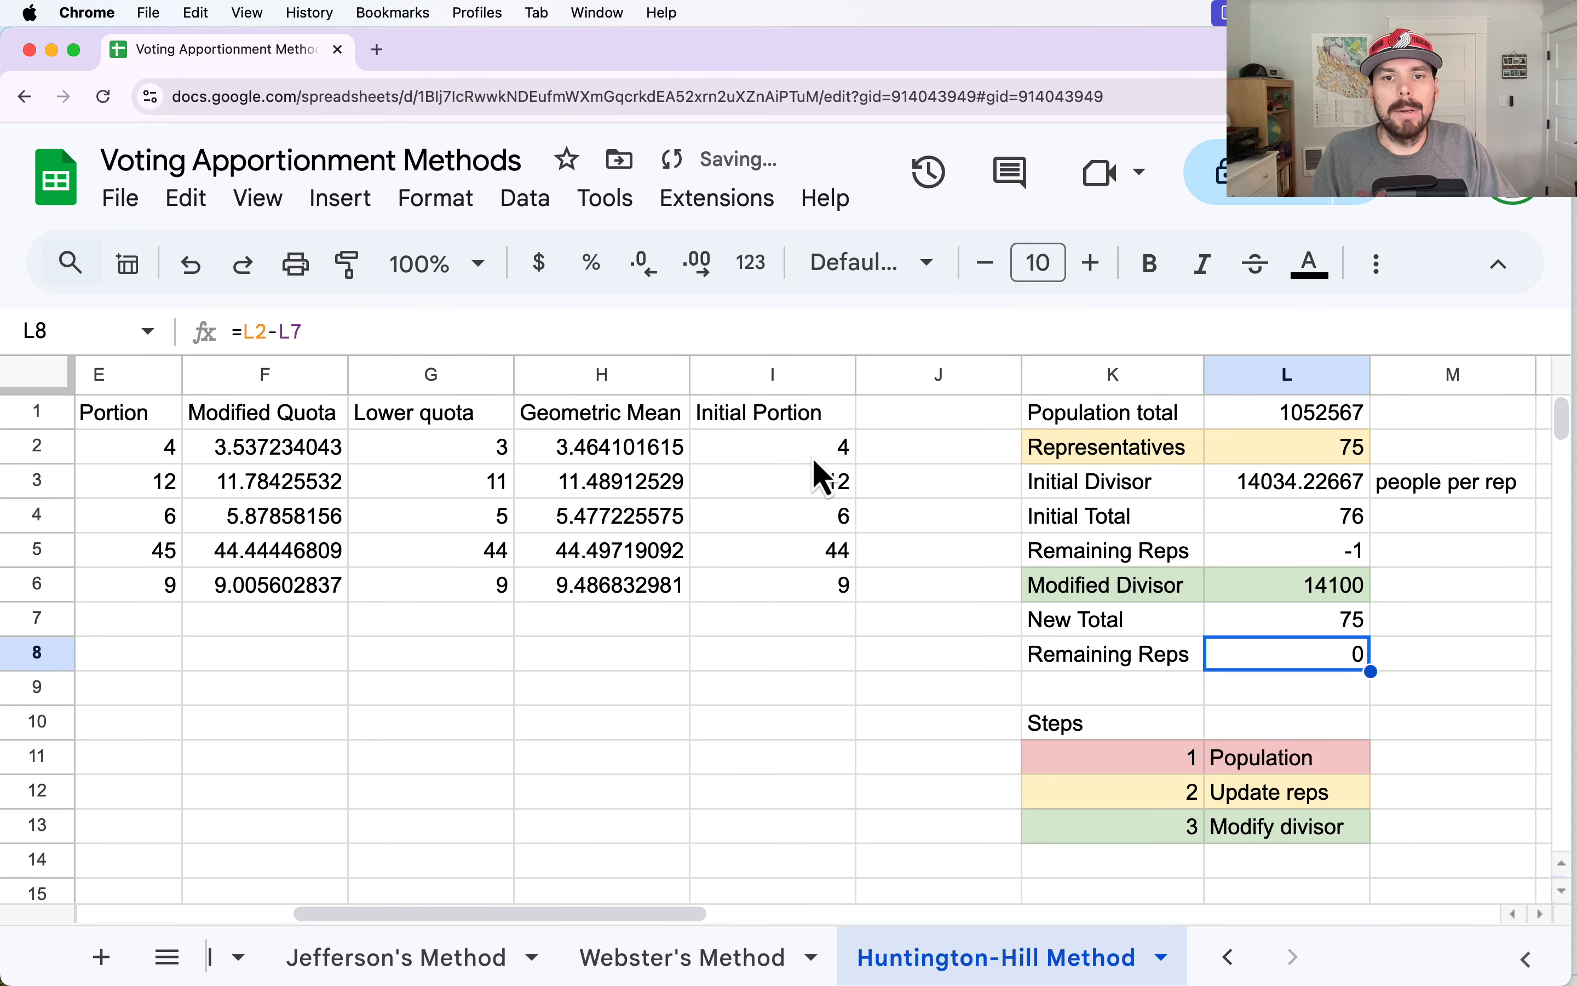
Rename the copied column header in I1 to "Final Portion".
left_click(789, 424)
type("Fin")
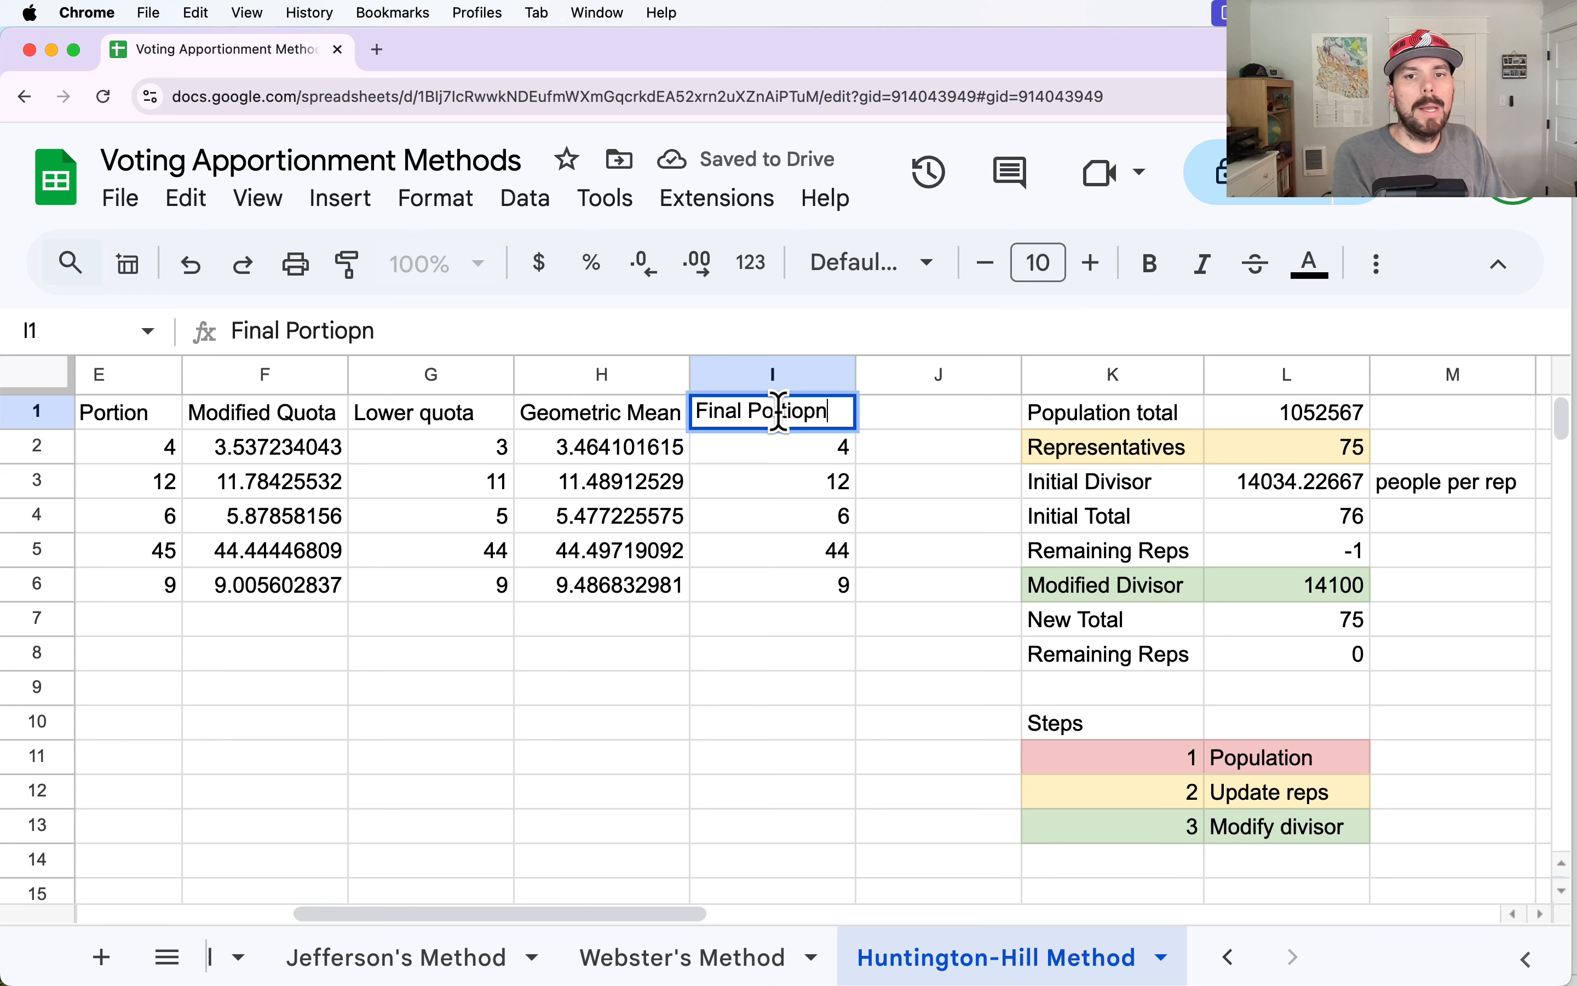
type("al Portion")
key("Return")
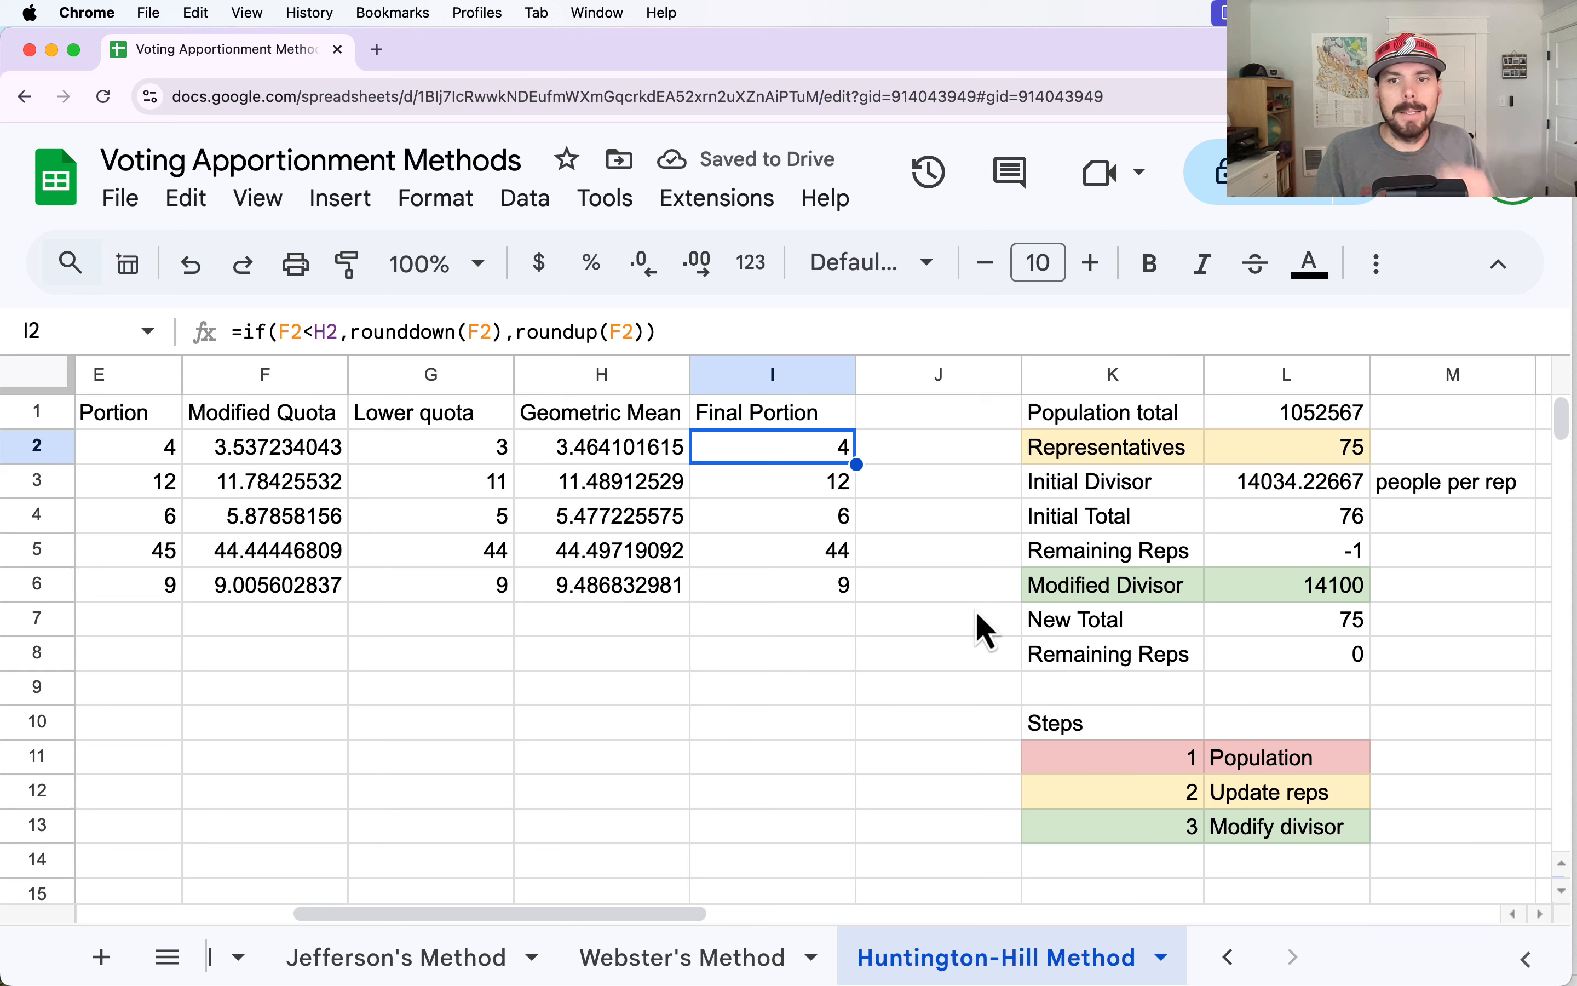
left_click(805, 524)
left_click(482, 525)
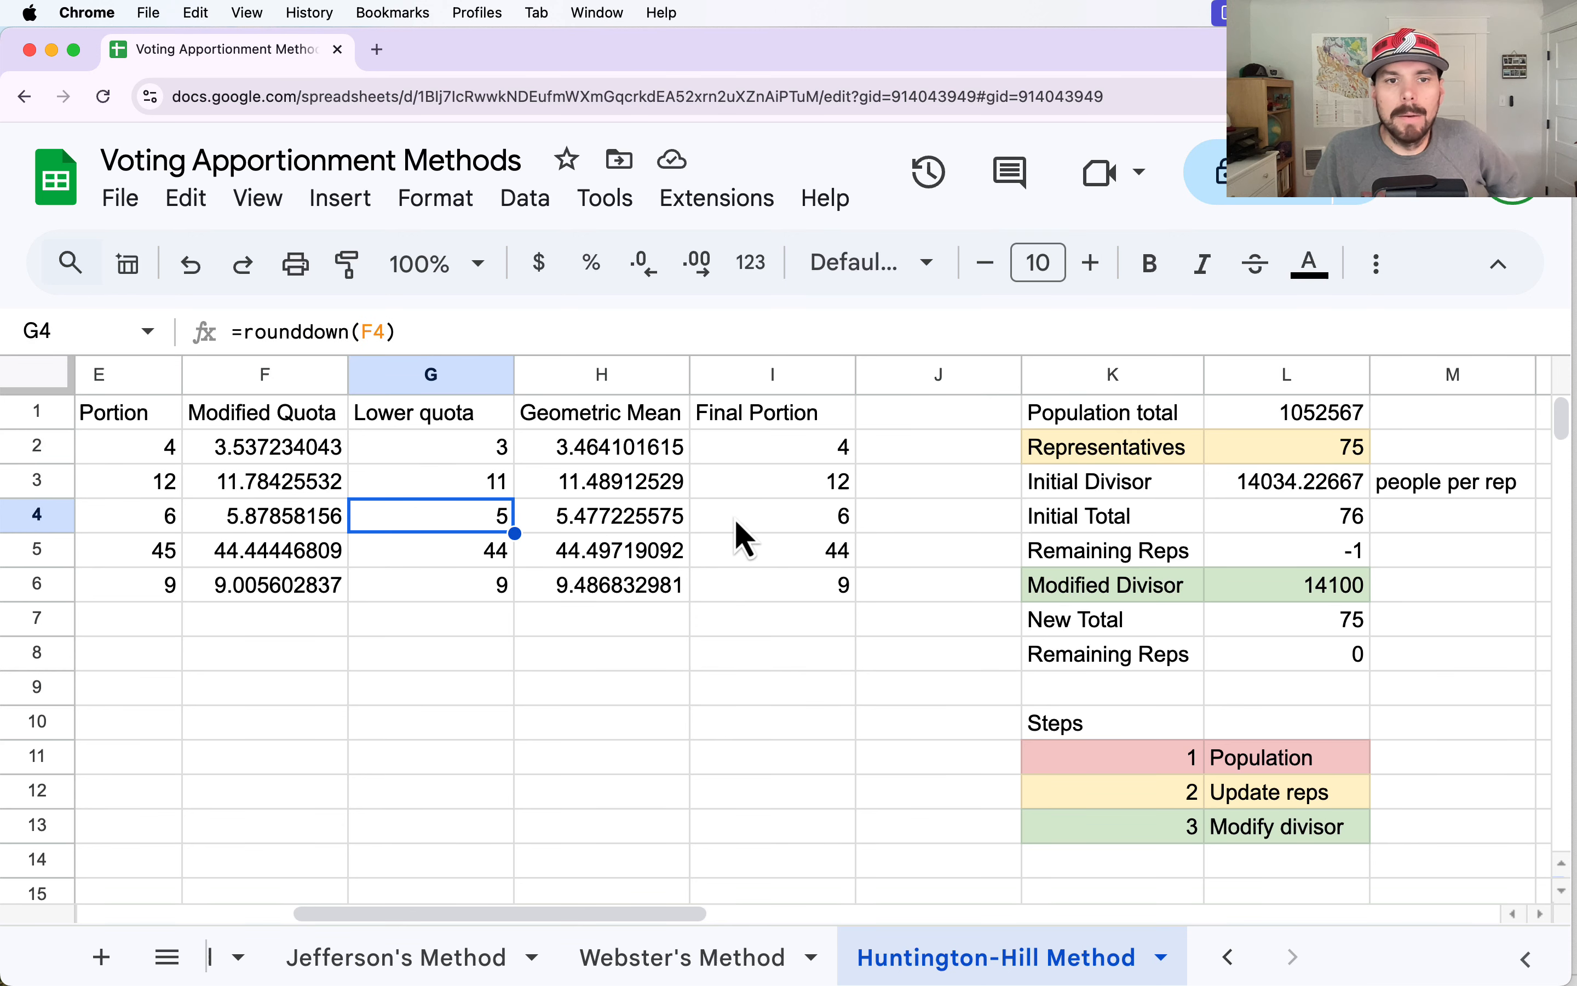
Compare the Initial Portion column E with the Final Portion column I, including their sums and the row 5 portions.
left_click(796, 529)
left_click_drag(675, 913, 630, 914)
left_click_drag(274, 448, 267, 610)
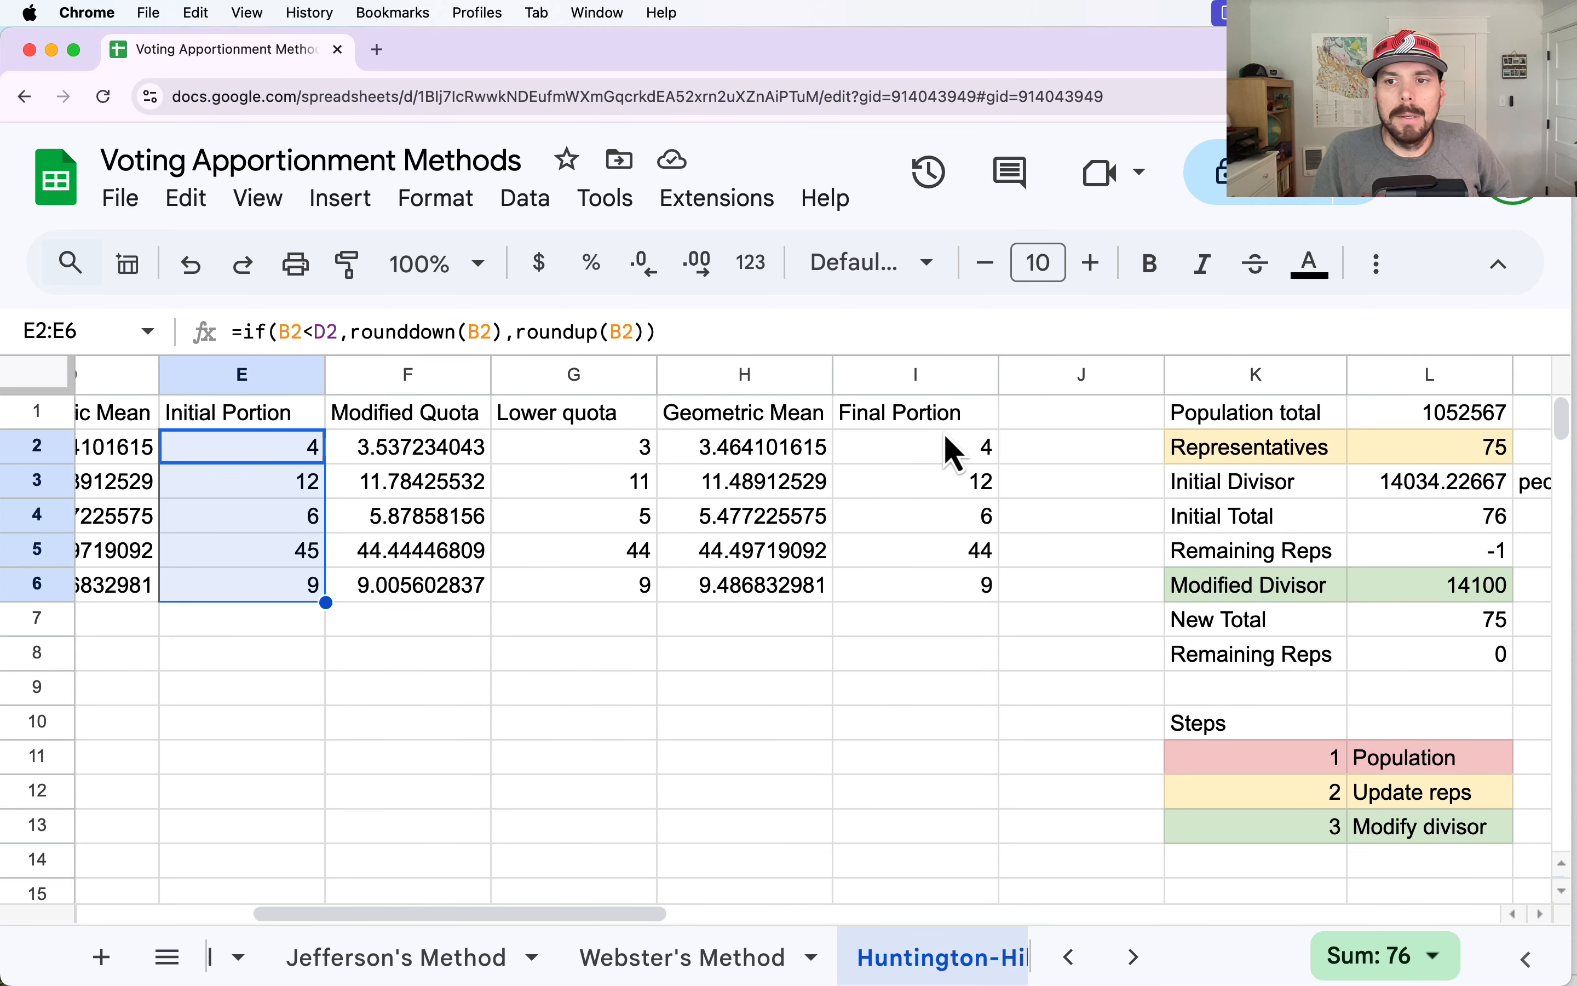
left_click_drag(944, 415, 969, 596)
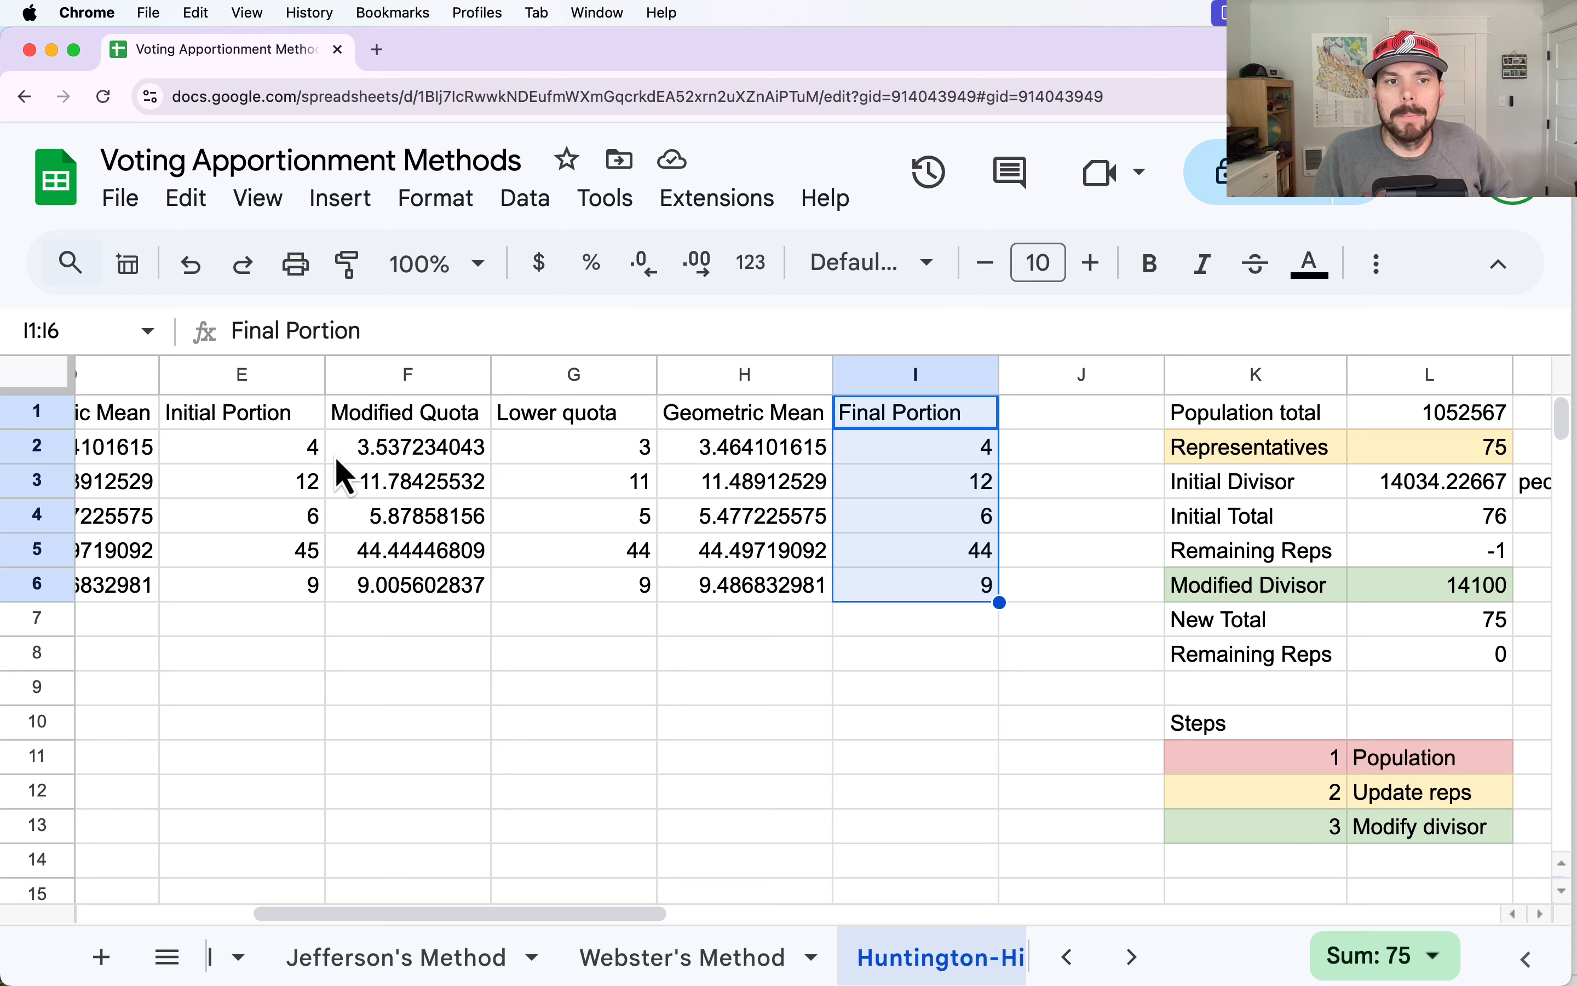
left_click(262, 376)
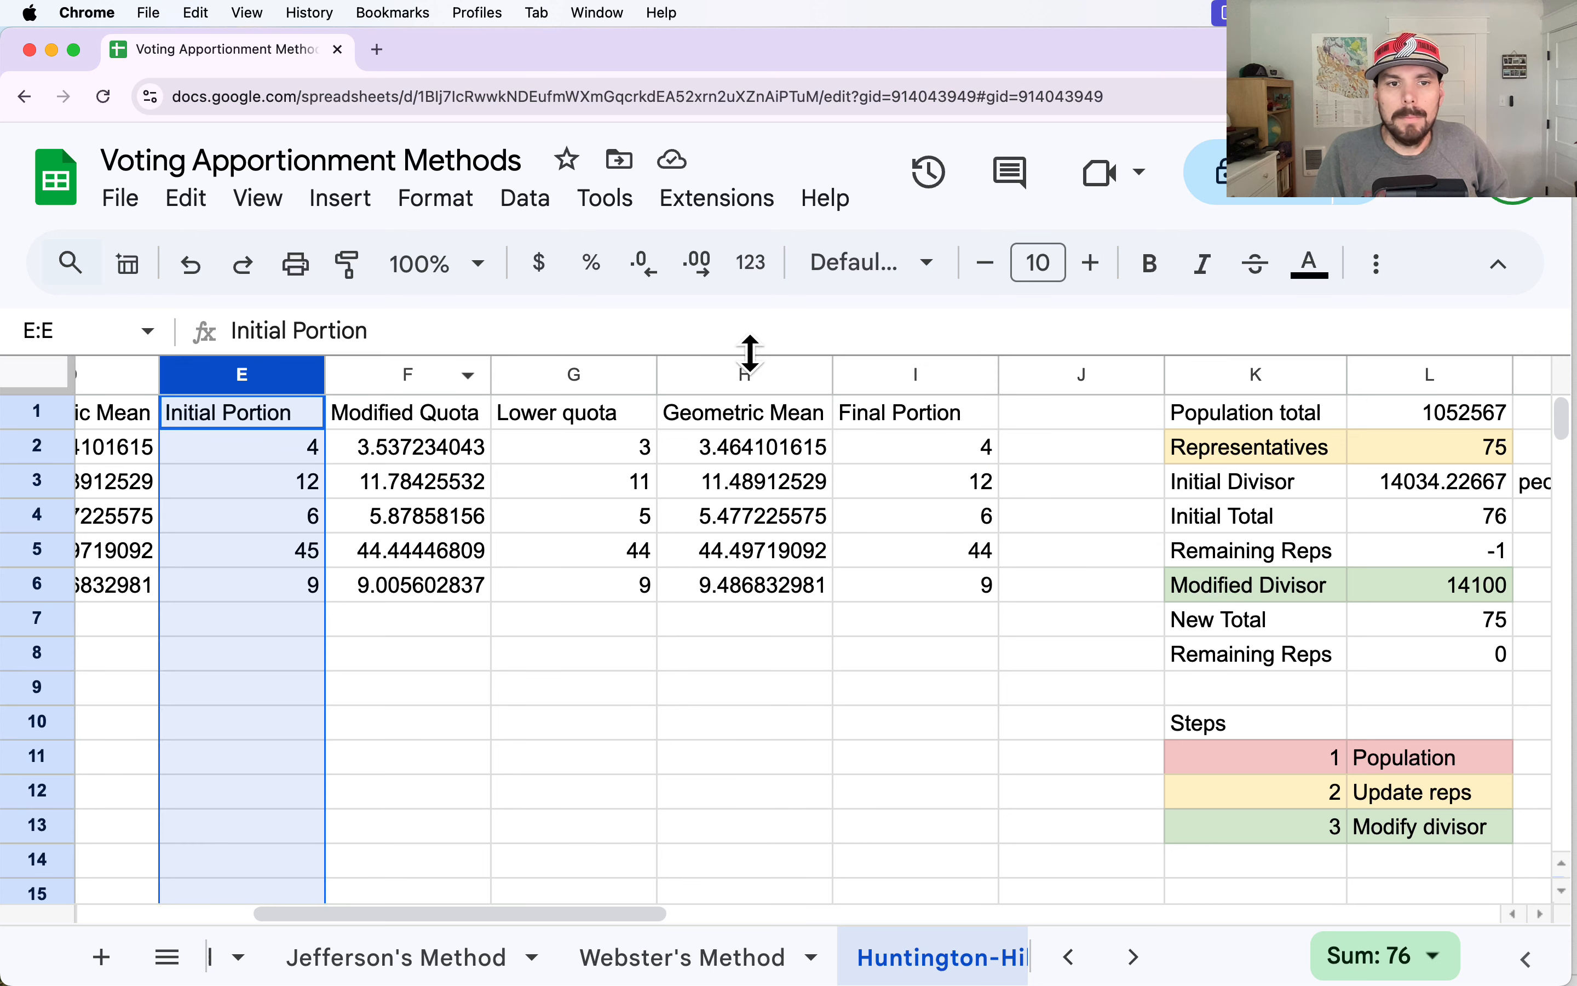
left_click(949, 377)
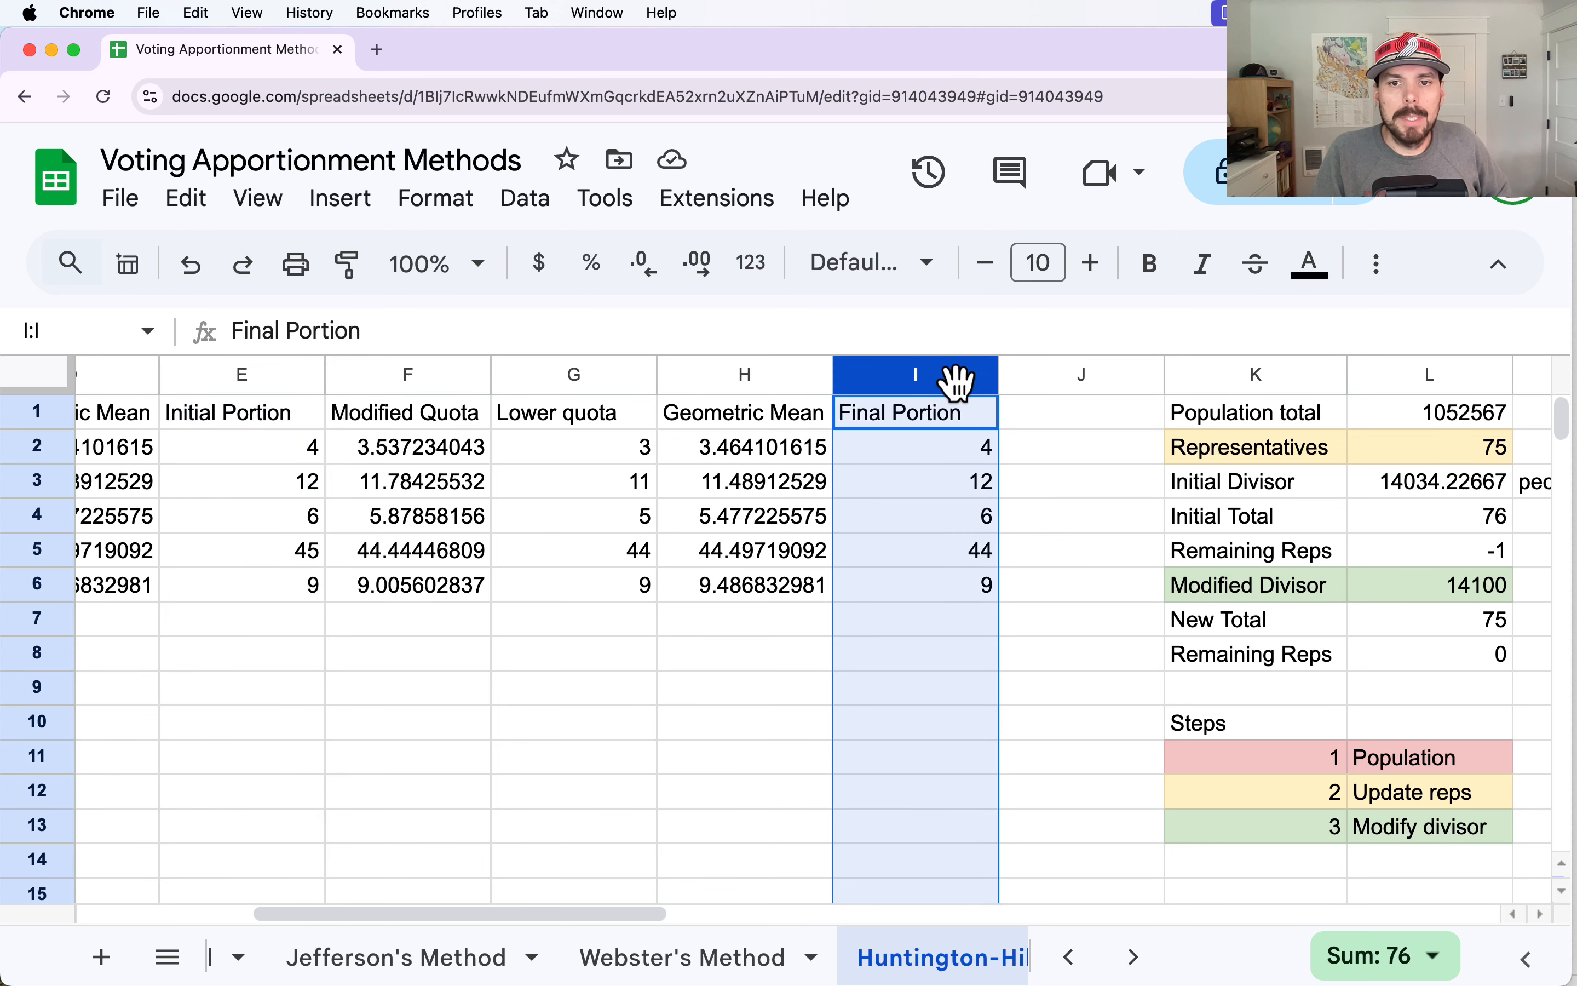
left_click(940, 554)
left_click(277, 553)
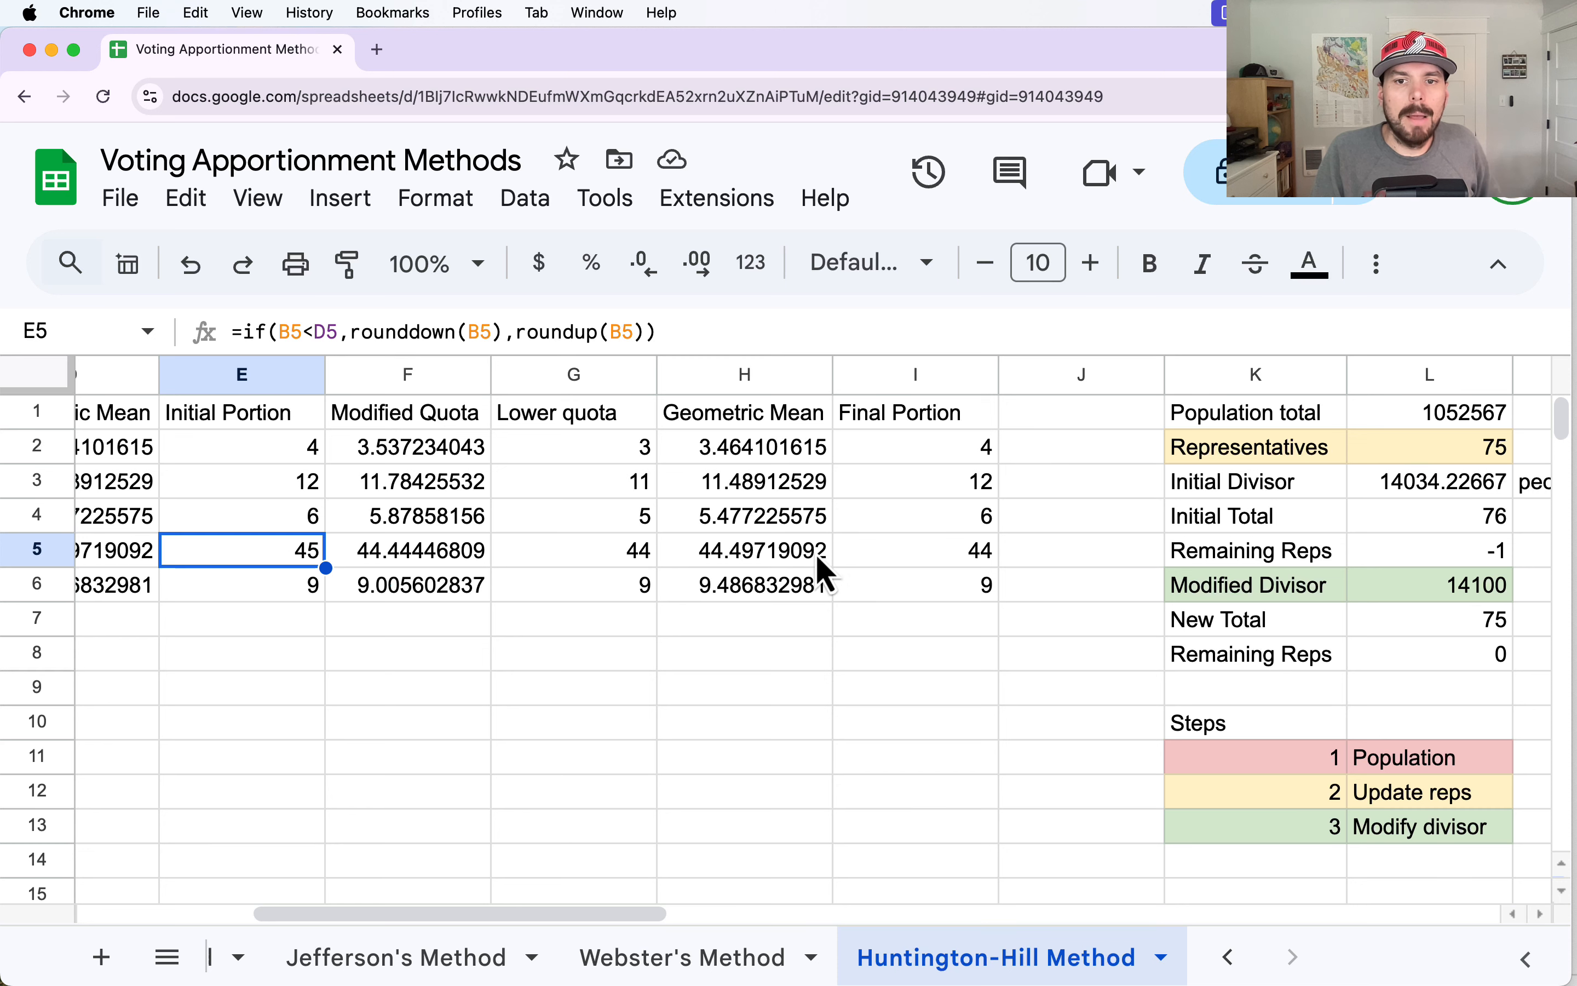
left_click(988, 564)
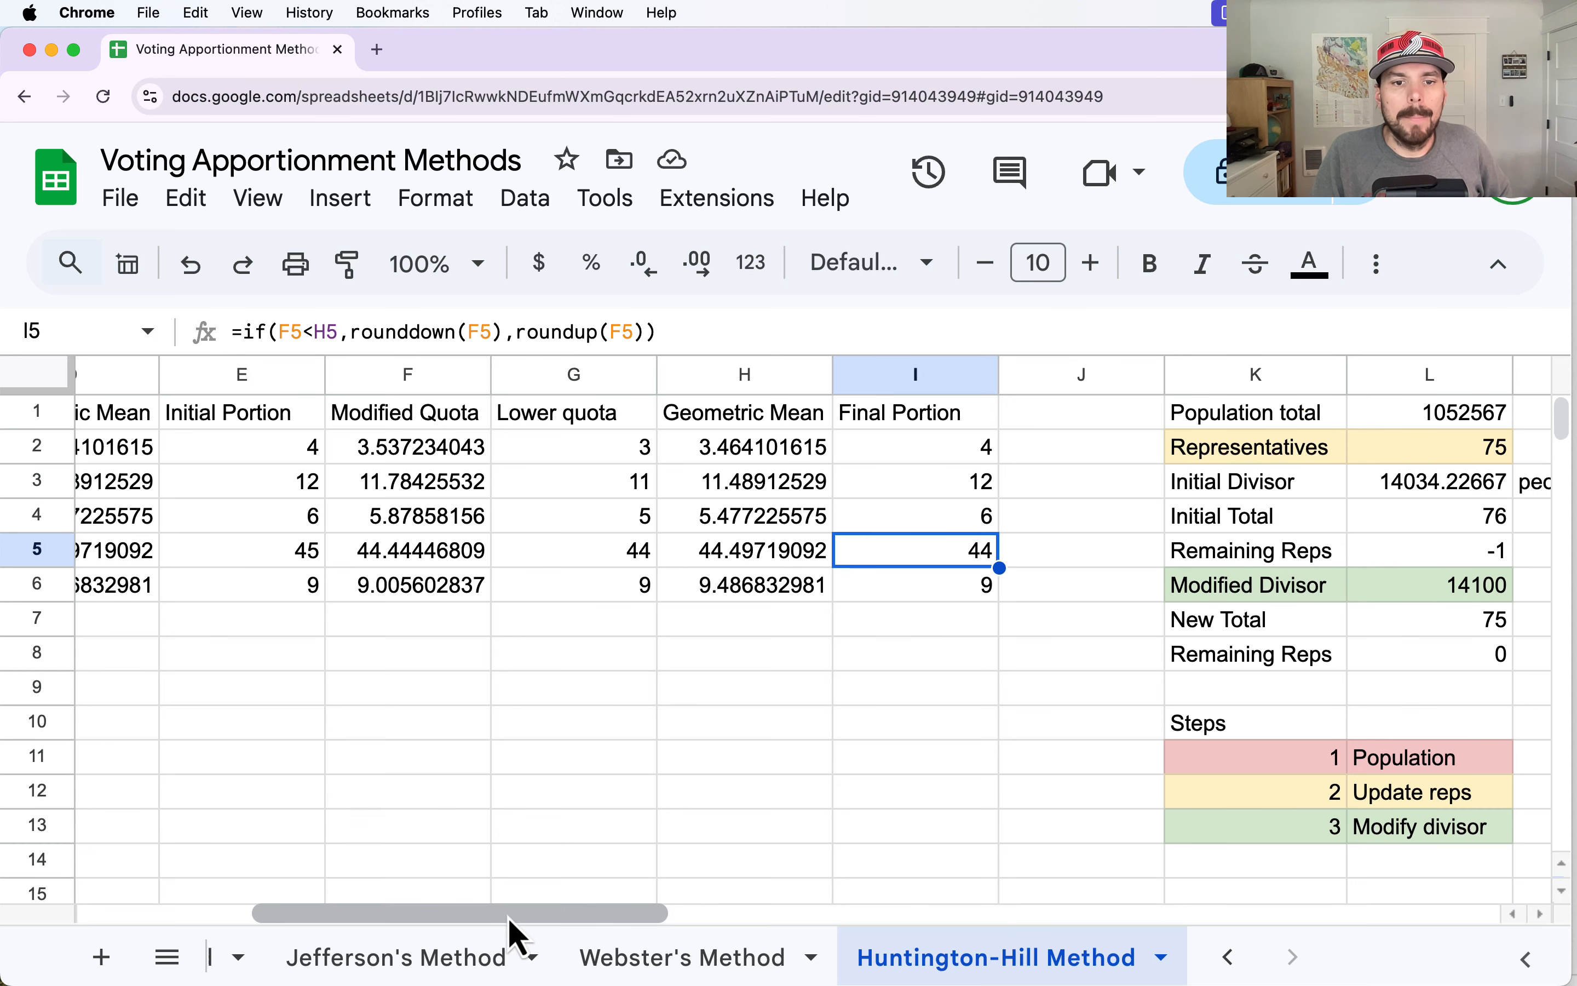
Compare the Quota in B5 with the Modified Quota in F5, and review the Modified Divisor in L6 and the listed steps.
left_click_drag(511, 914, 392, 911)
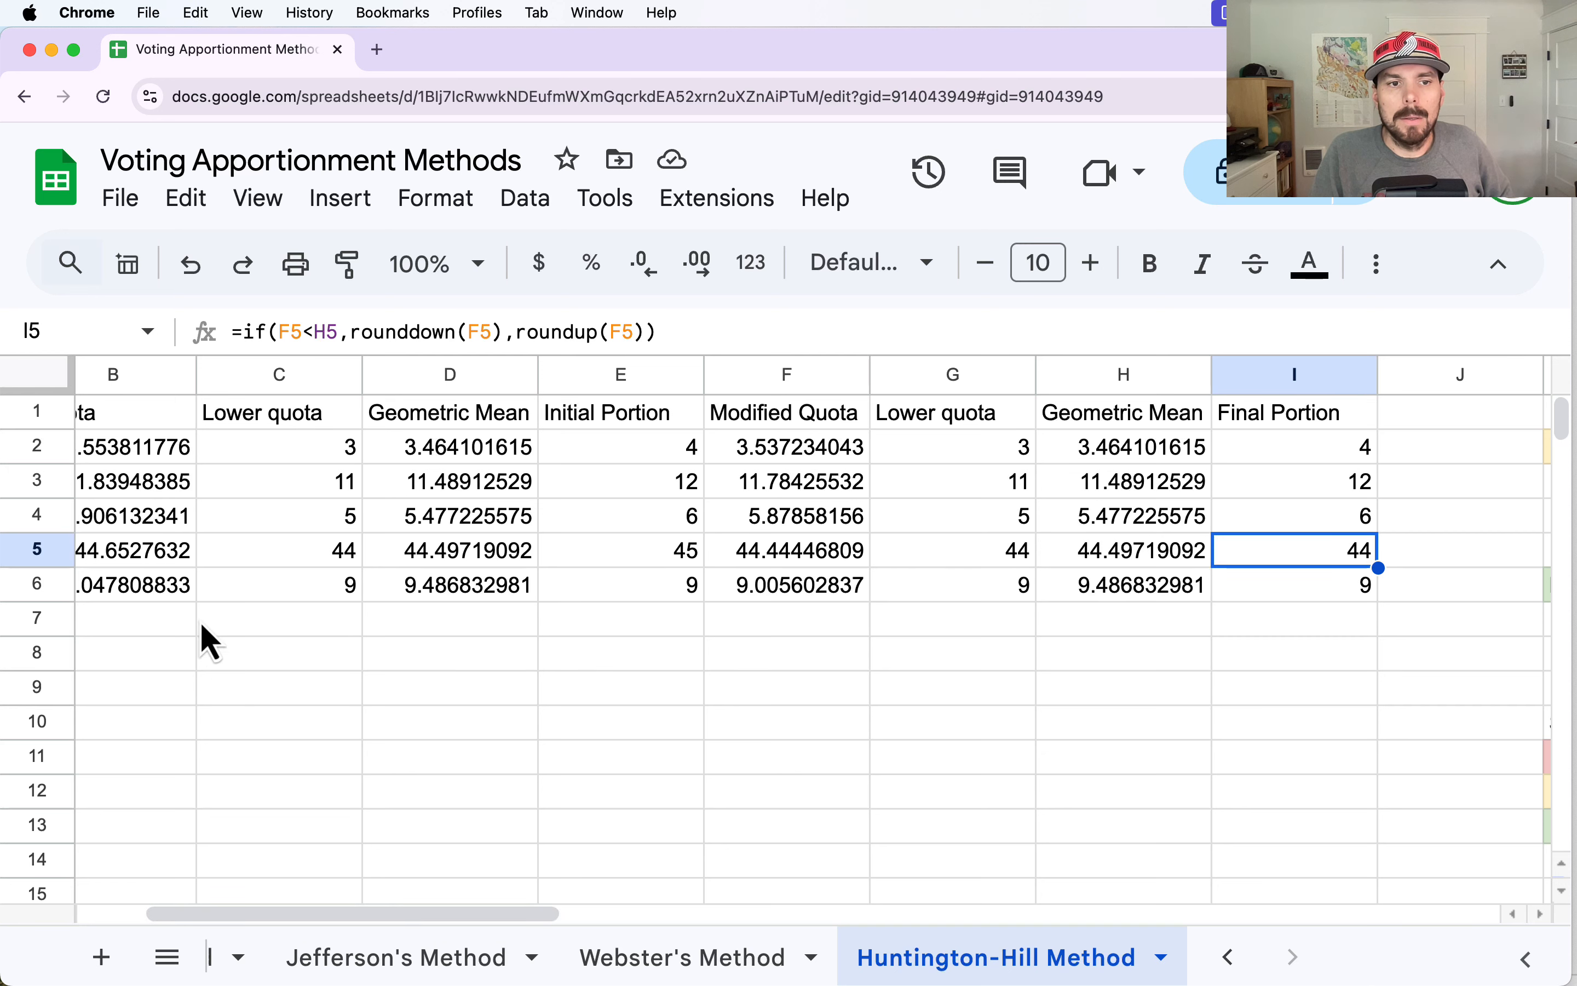
left_click(140, 562)
left_click_drag(545, 914, 503, 911)
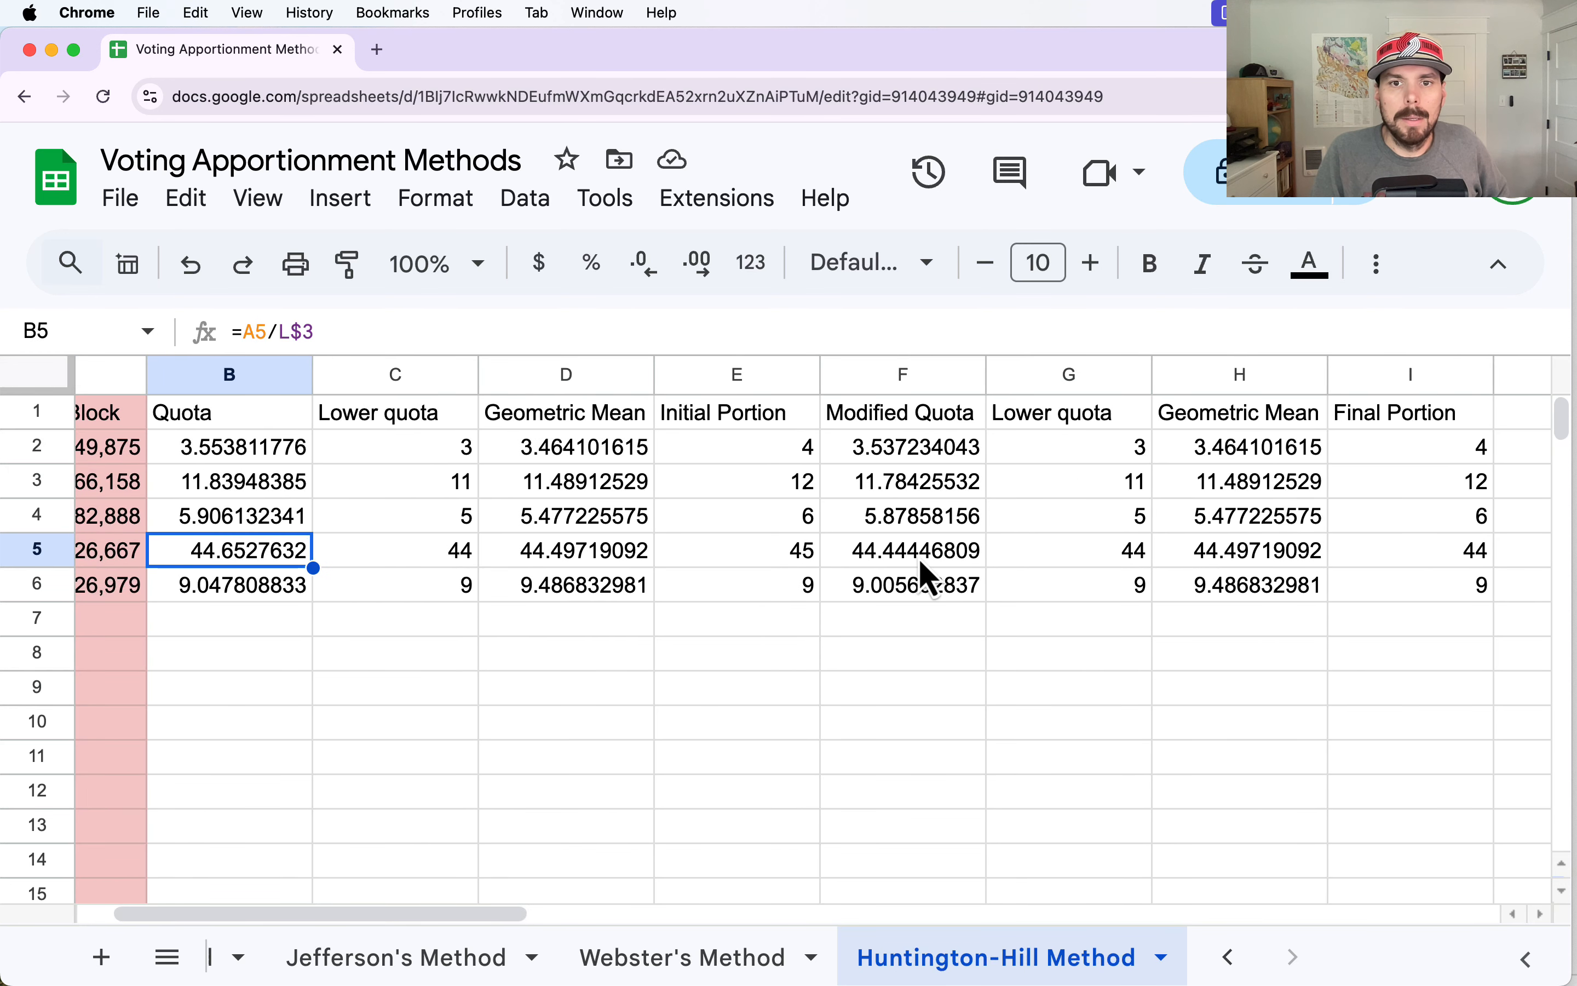
left_click(929, 576)
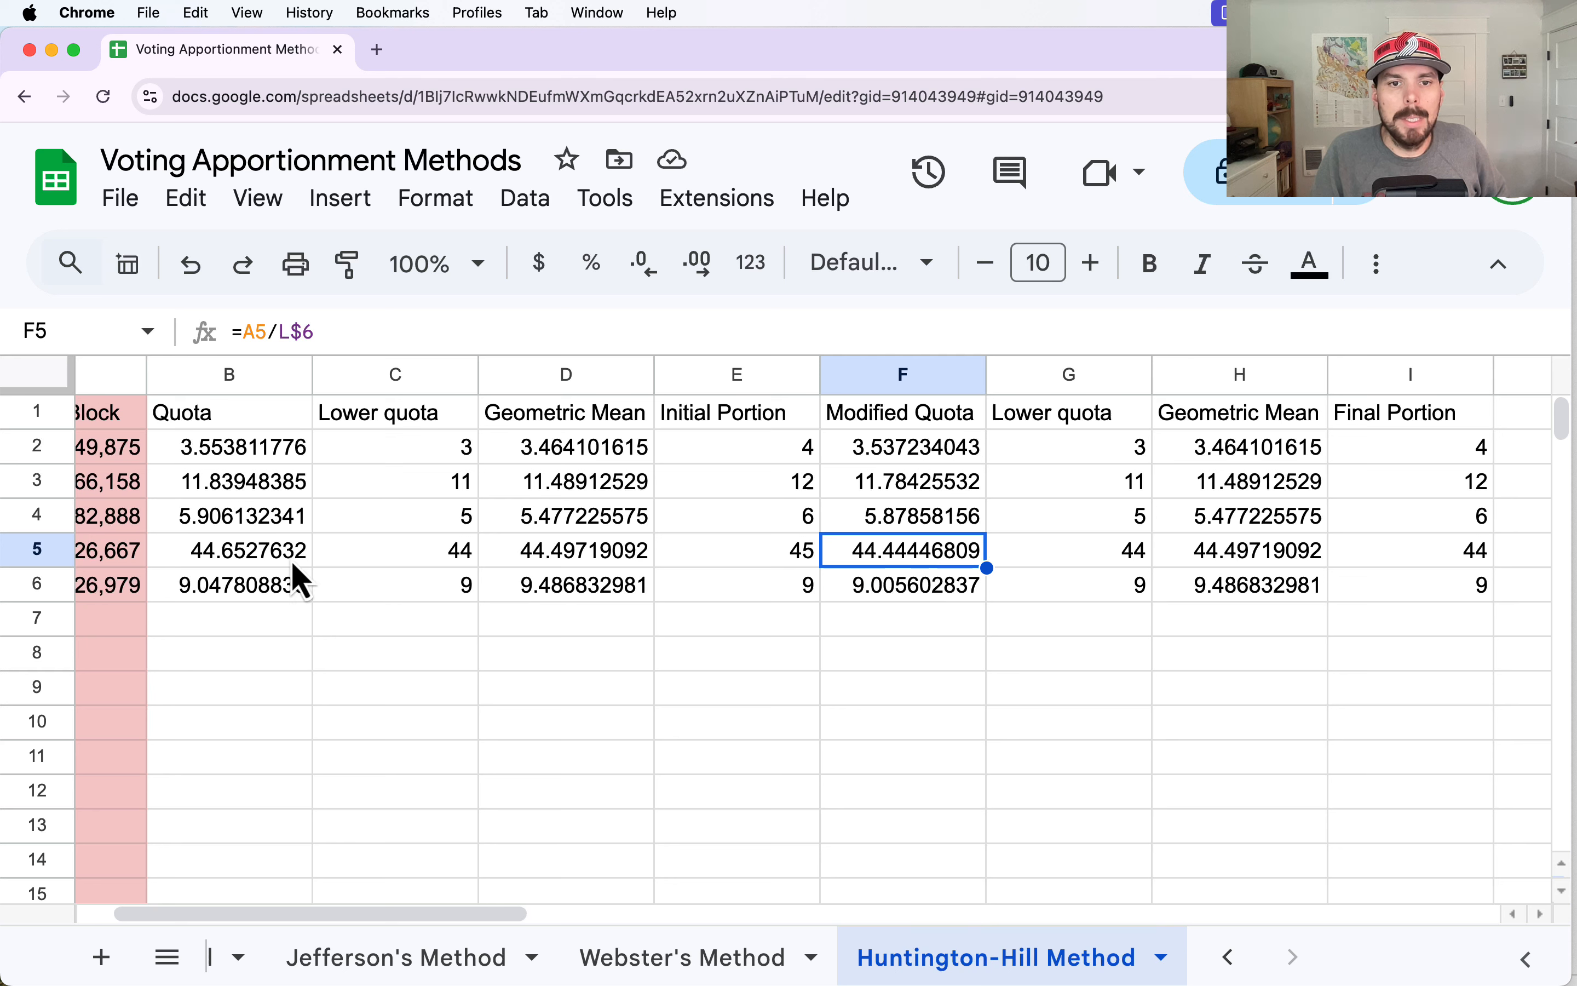
left_click(241, 555)
left_click(906, 558)
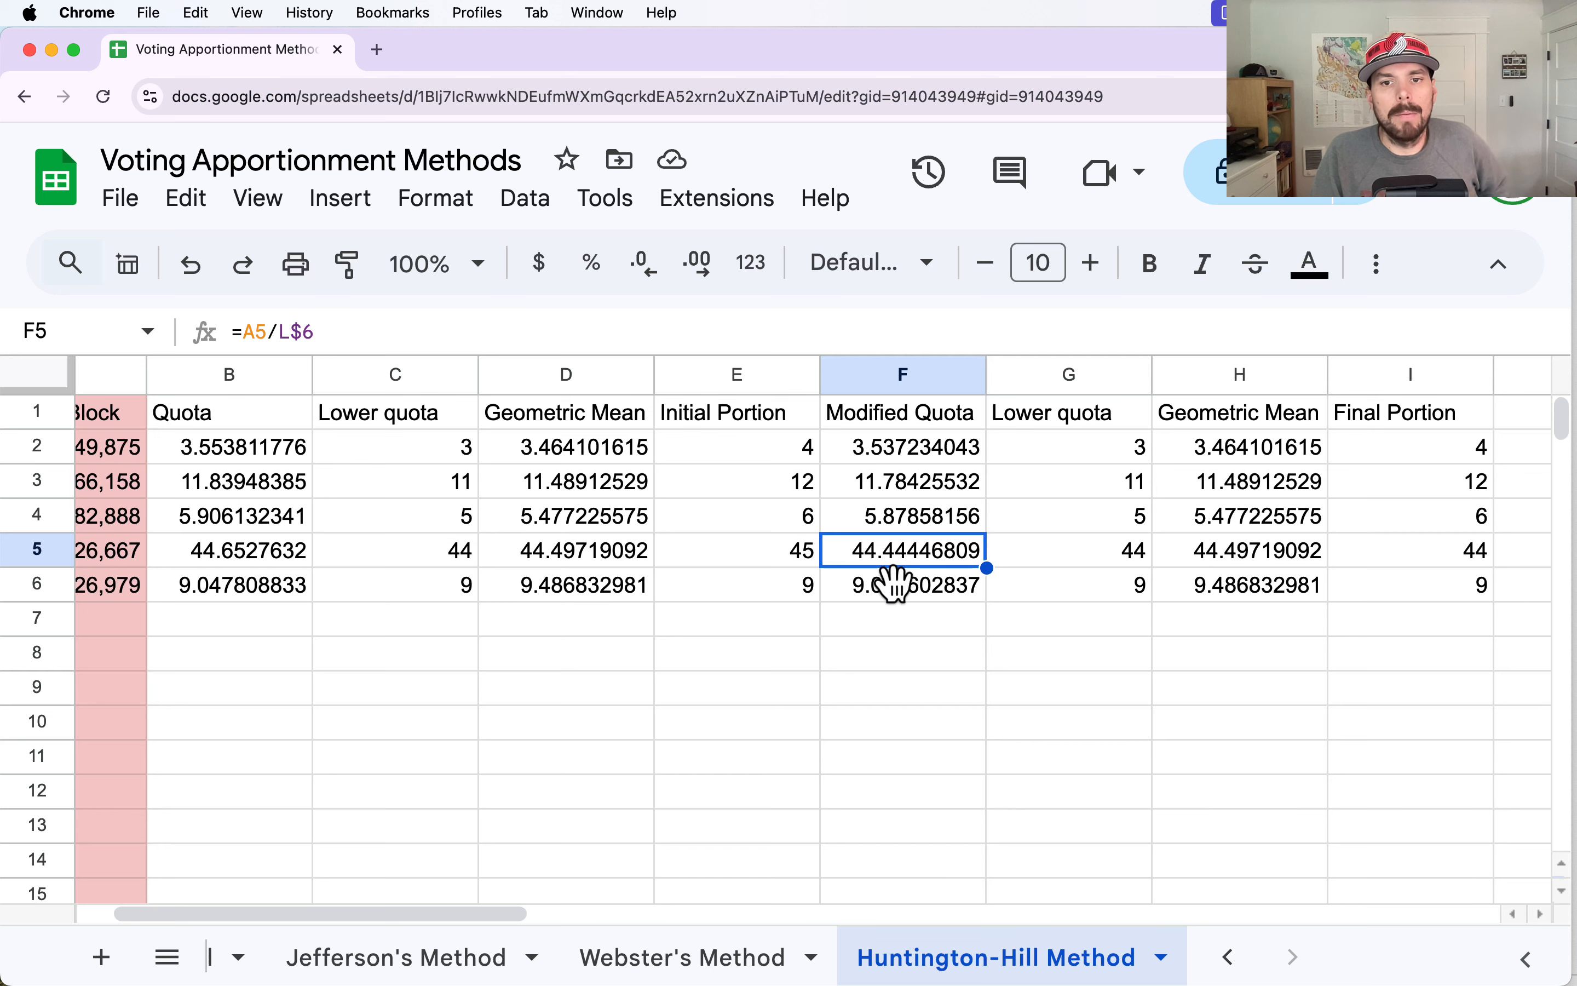
left_click_drag(511, 919, 611, 900)
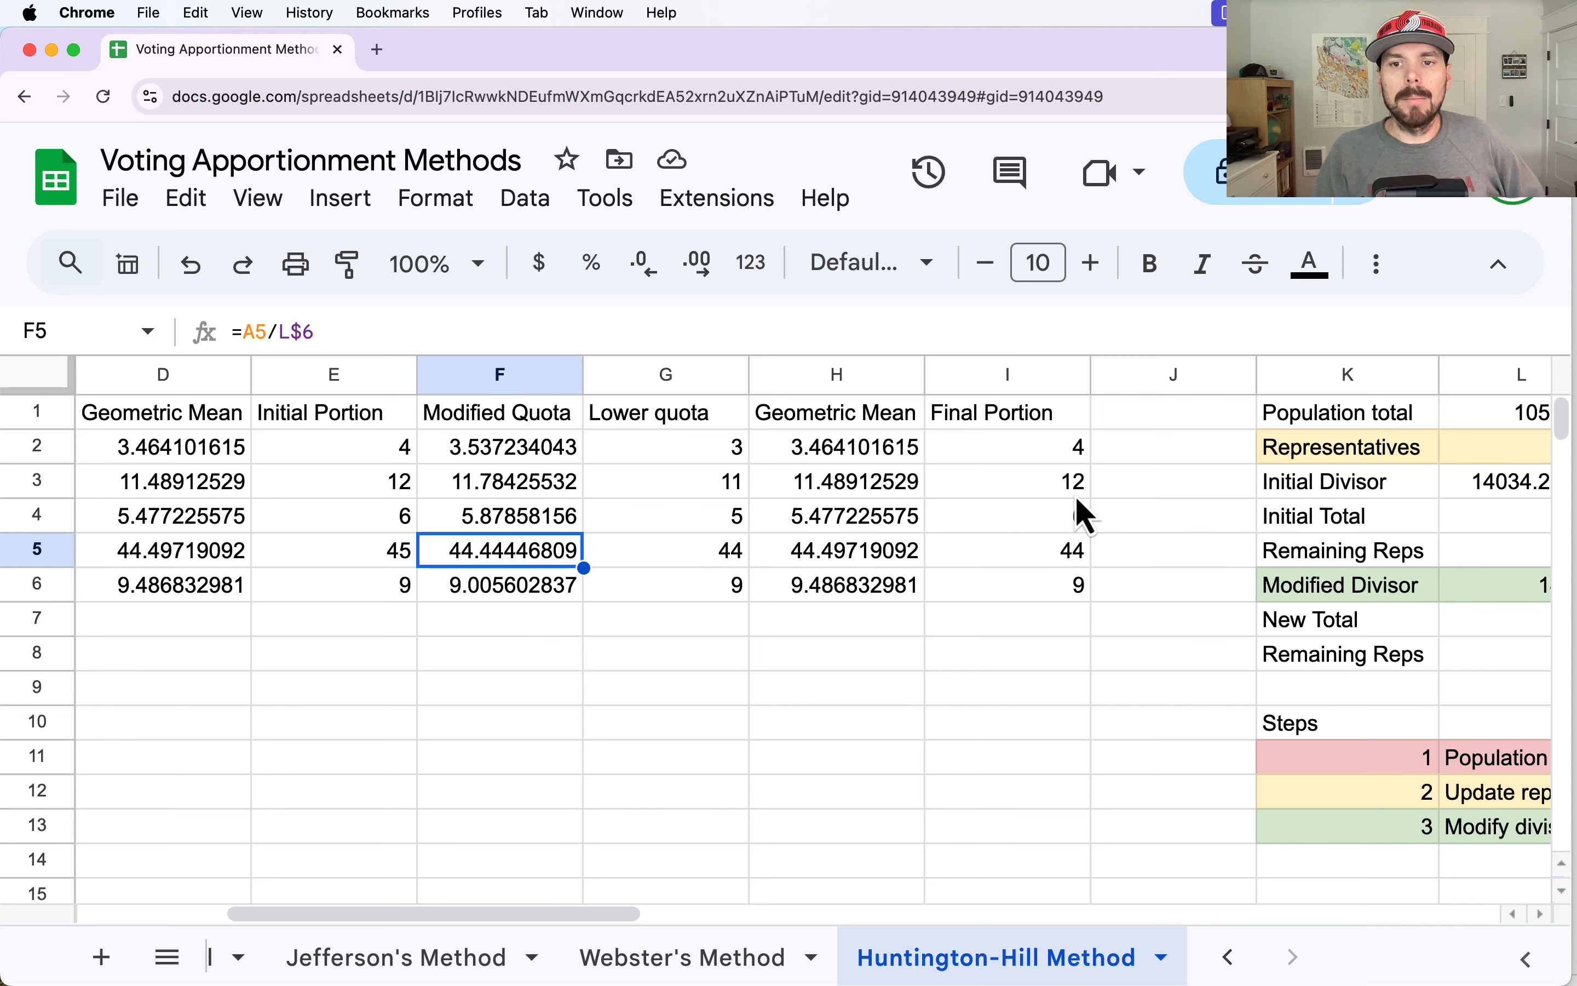
left_click_drag(499, 914, 586, 914)
left_click(1237, 591)
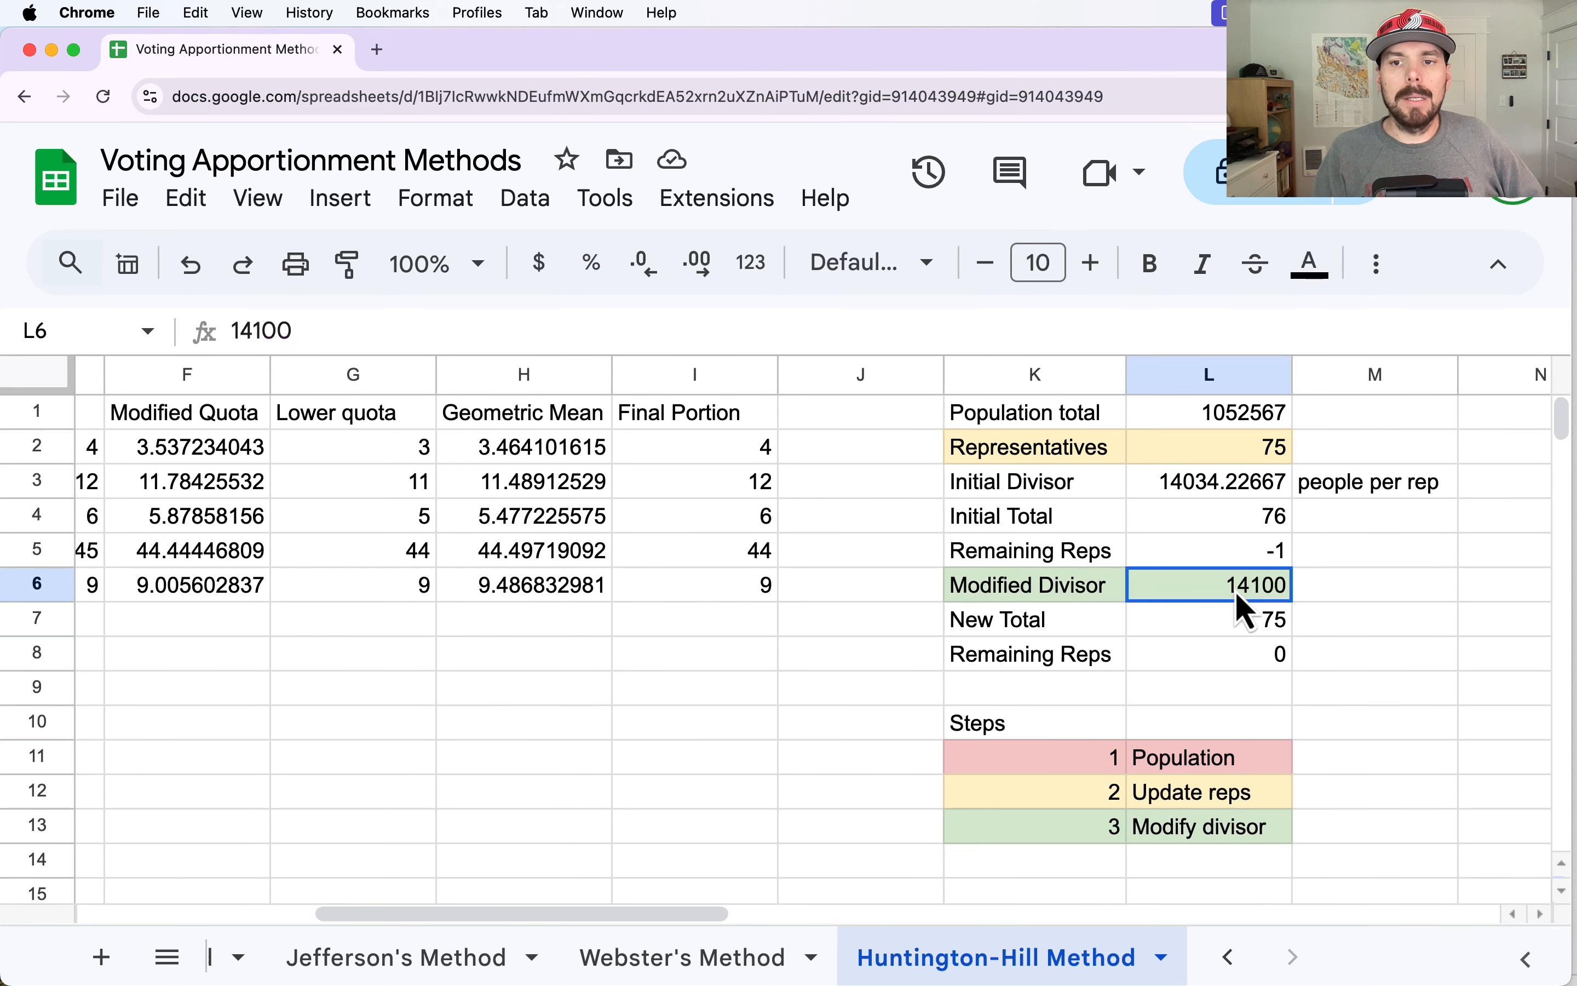
left_click_drag(1206, 760, 1190, 805)
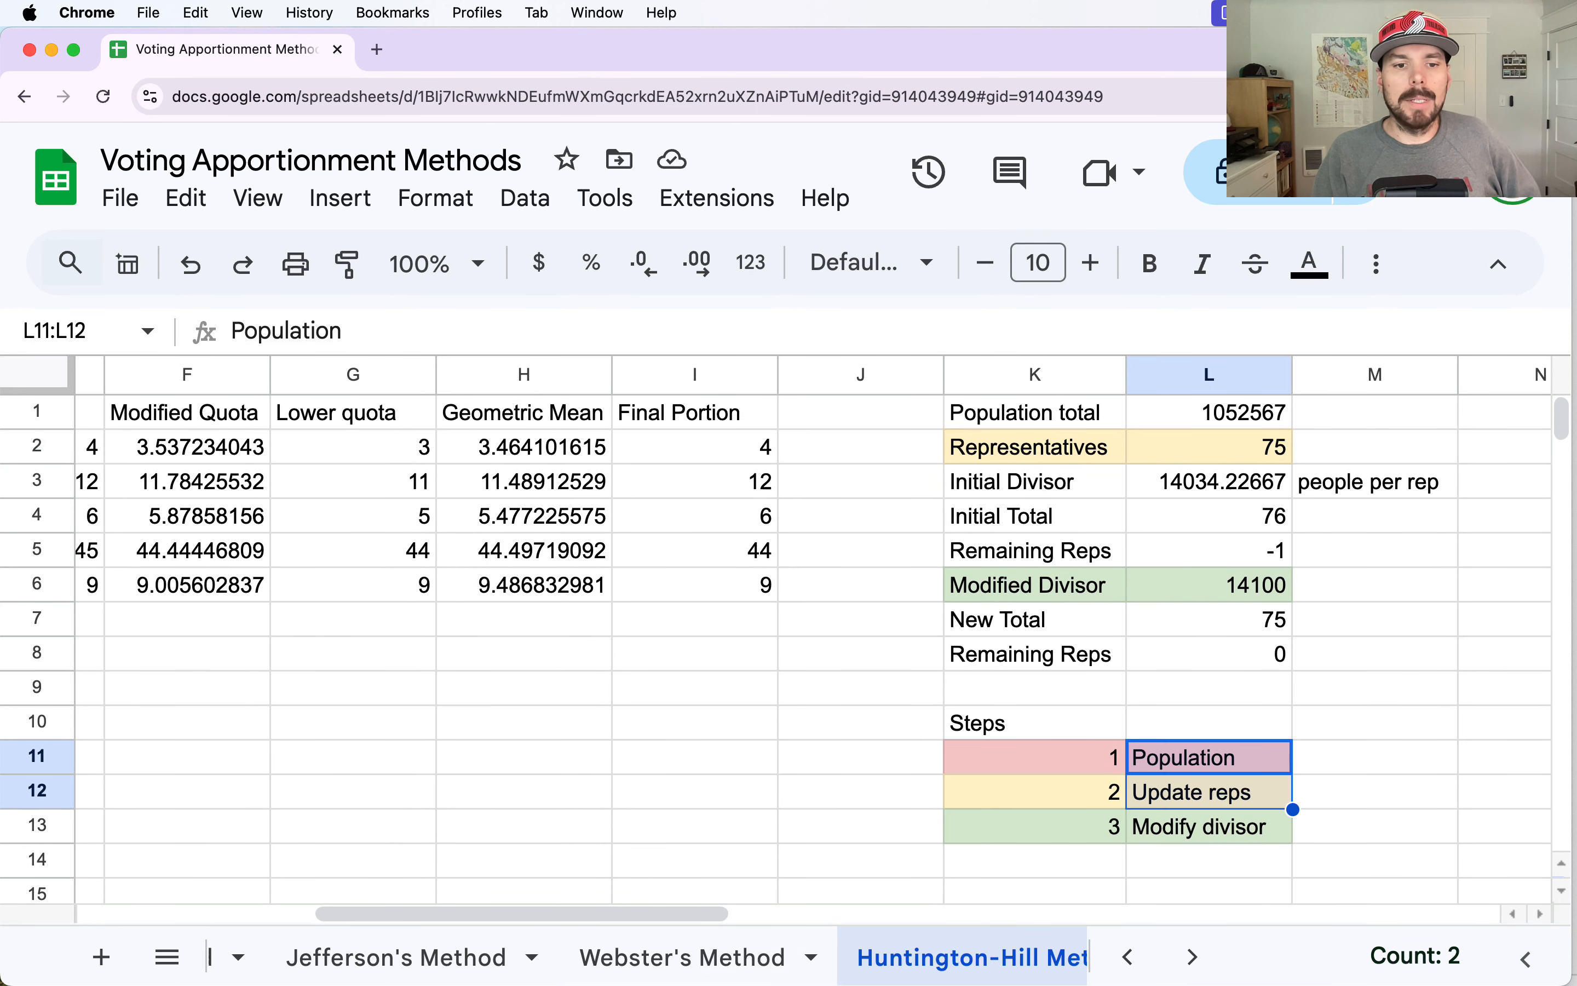
Copy the county populations F2:F6 from the Data sheet into the Huntington-Hill Method sheet's Population Block, starting at A2.
left_click(1132, 958)
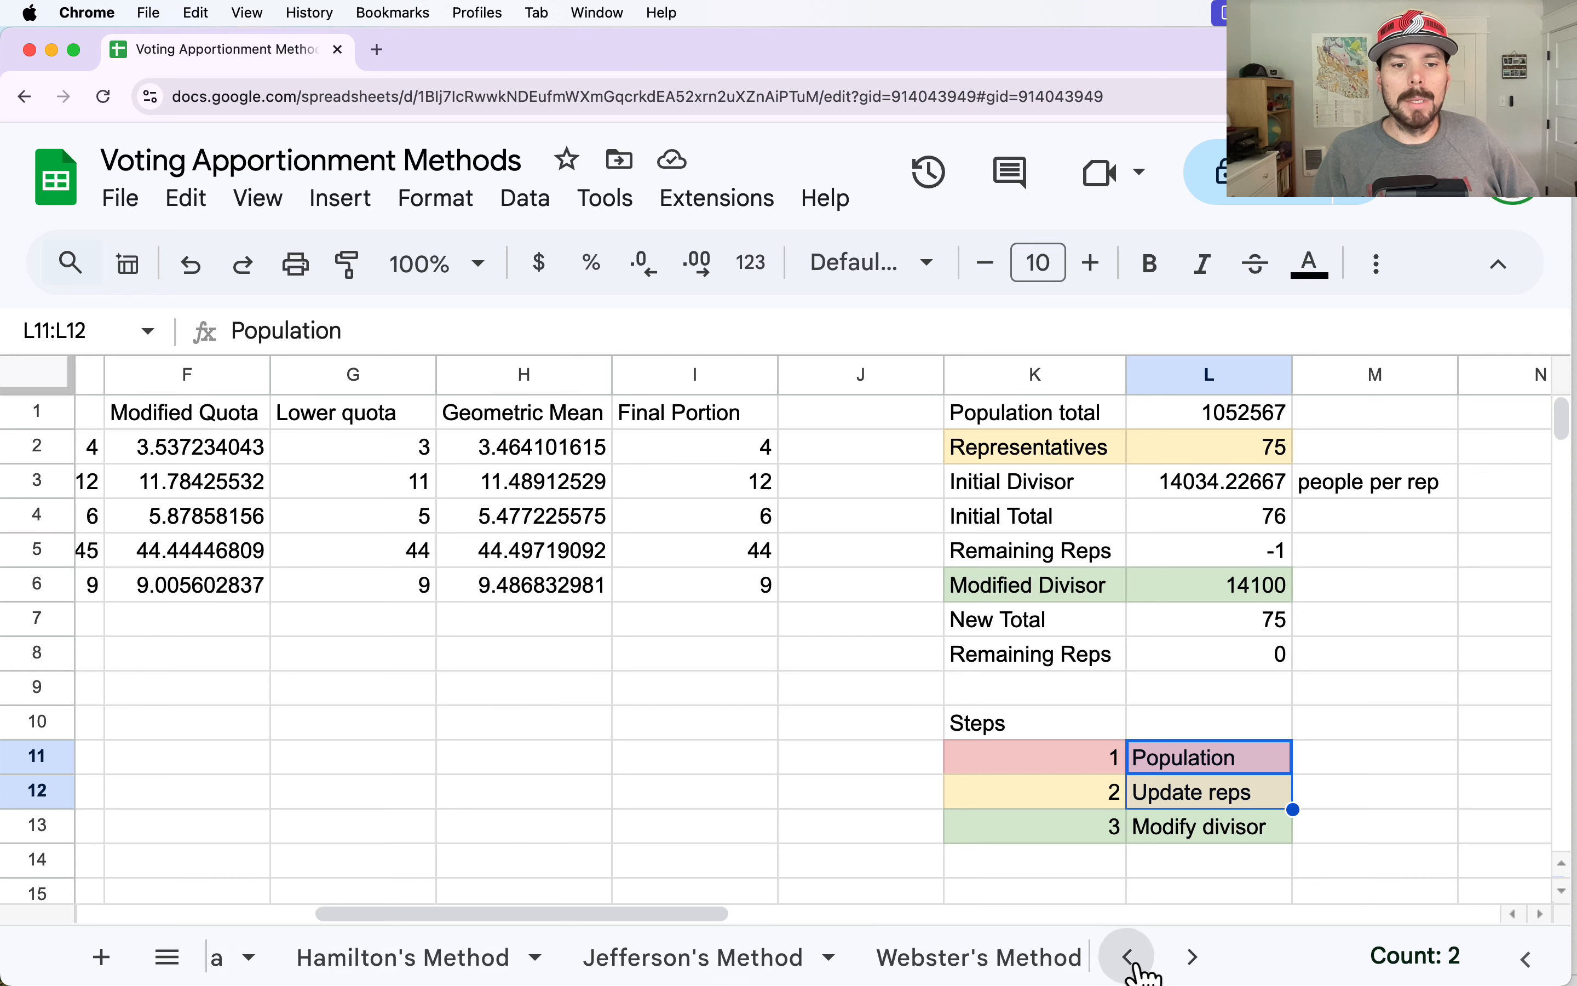
left_click(1132, 958)
left_click(240, 966)
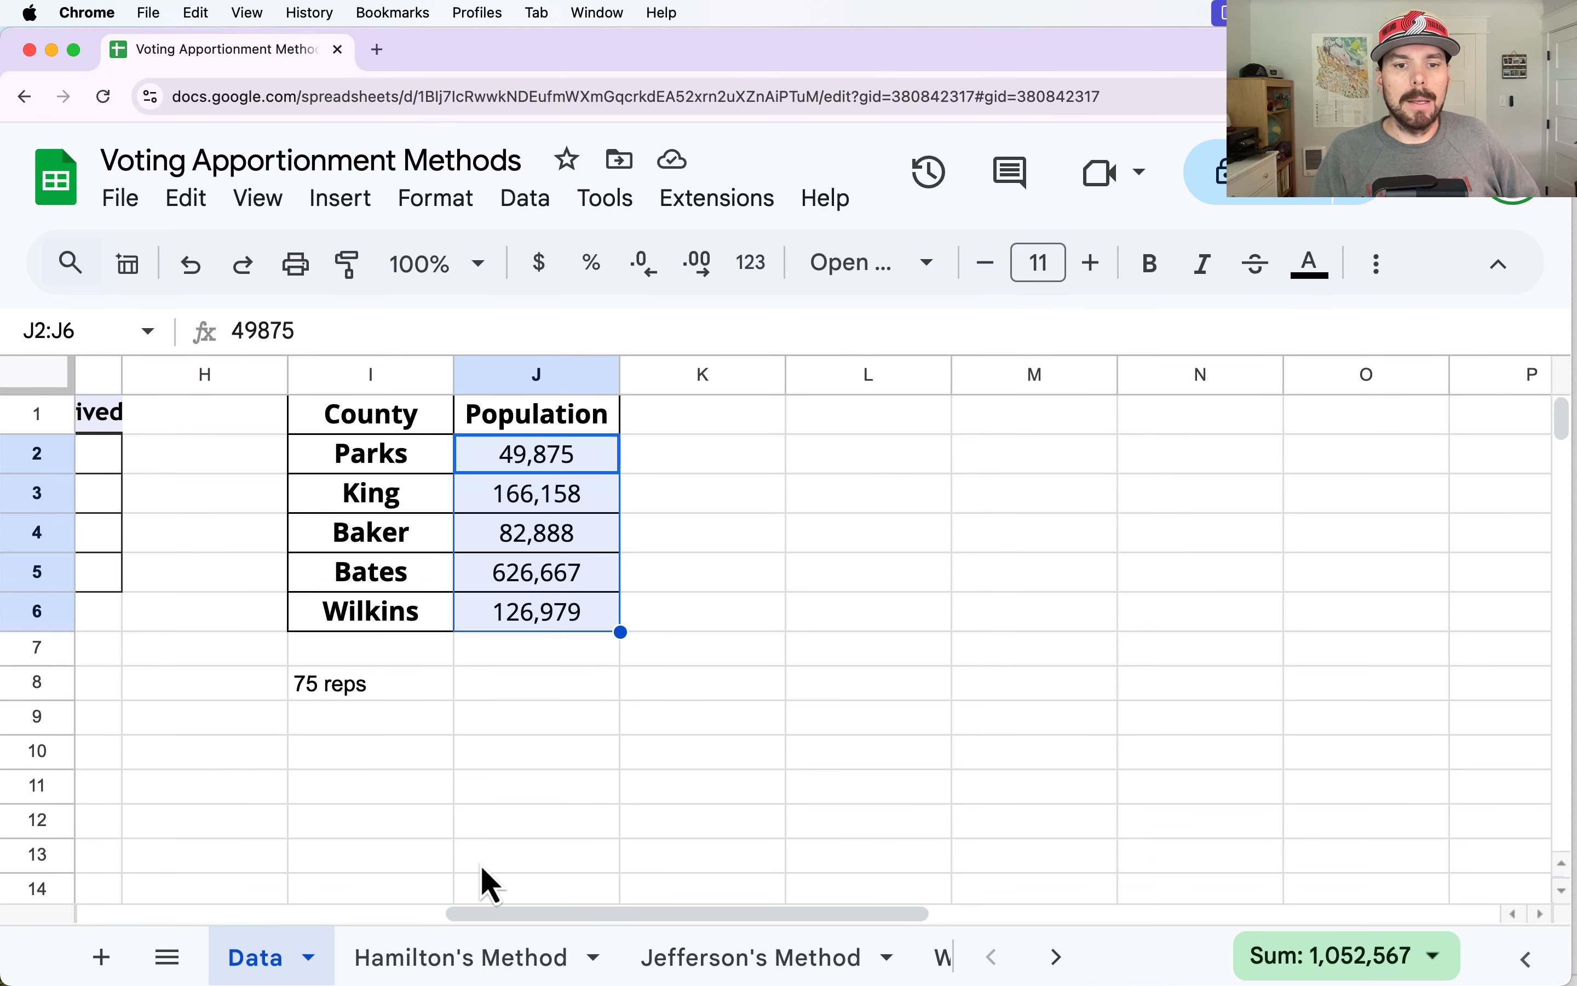
left_click_drag(521, 917, 106, 912)
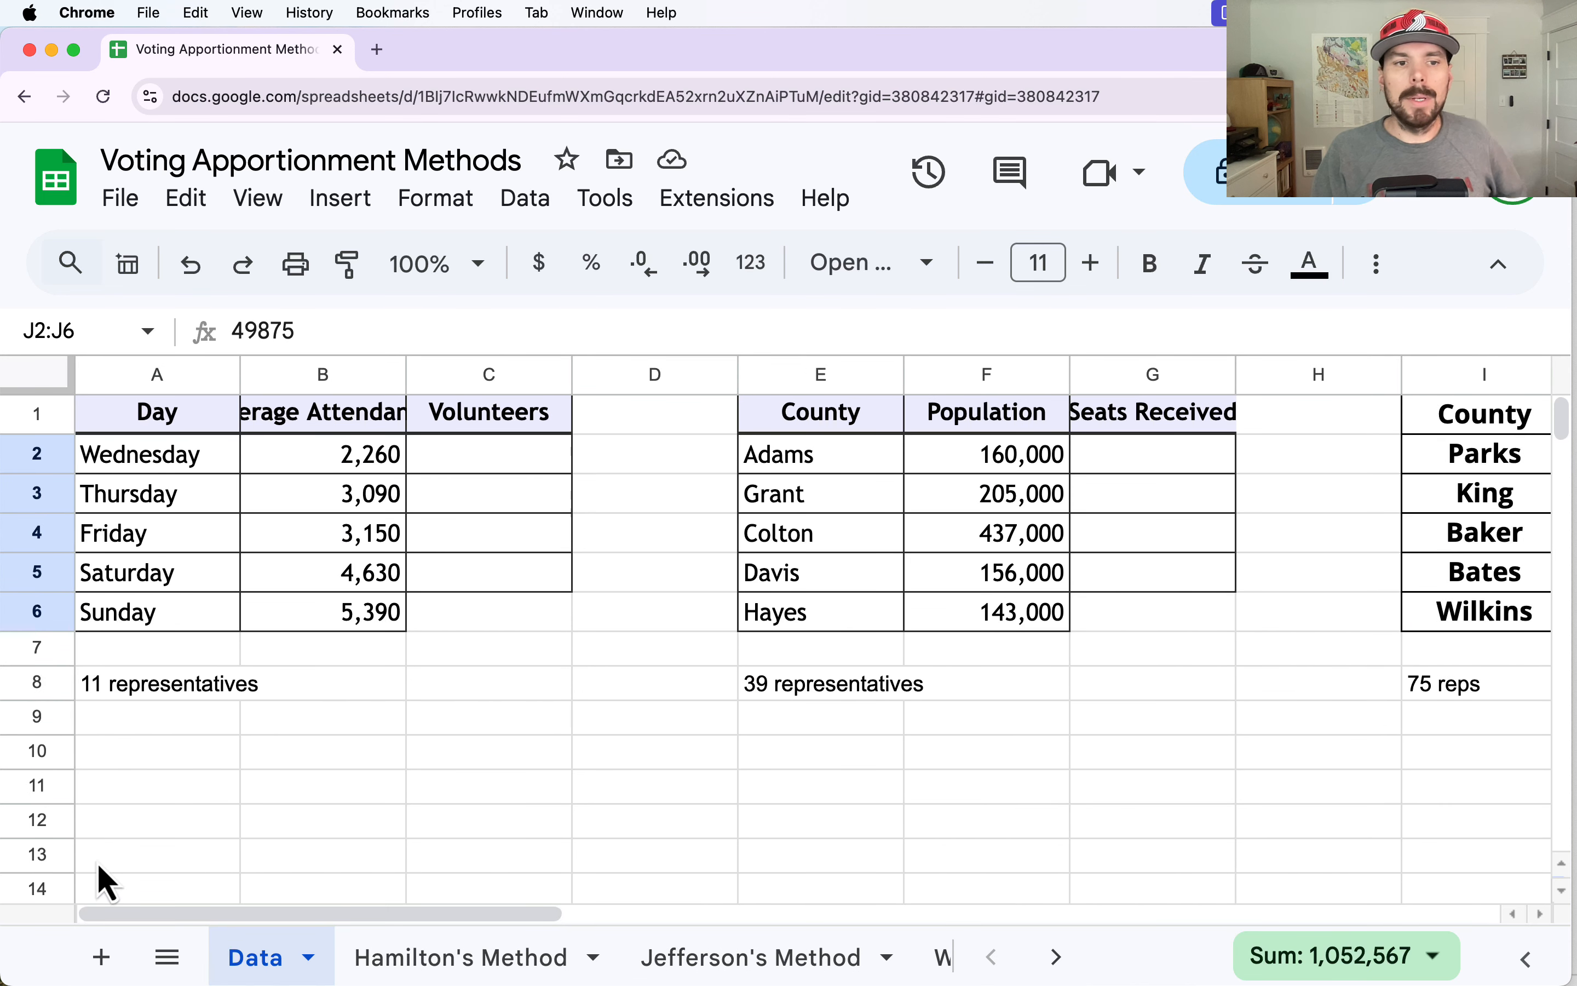
left_click_drag(1026, 464, 1031, 634)
key("cmd+c")
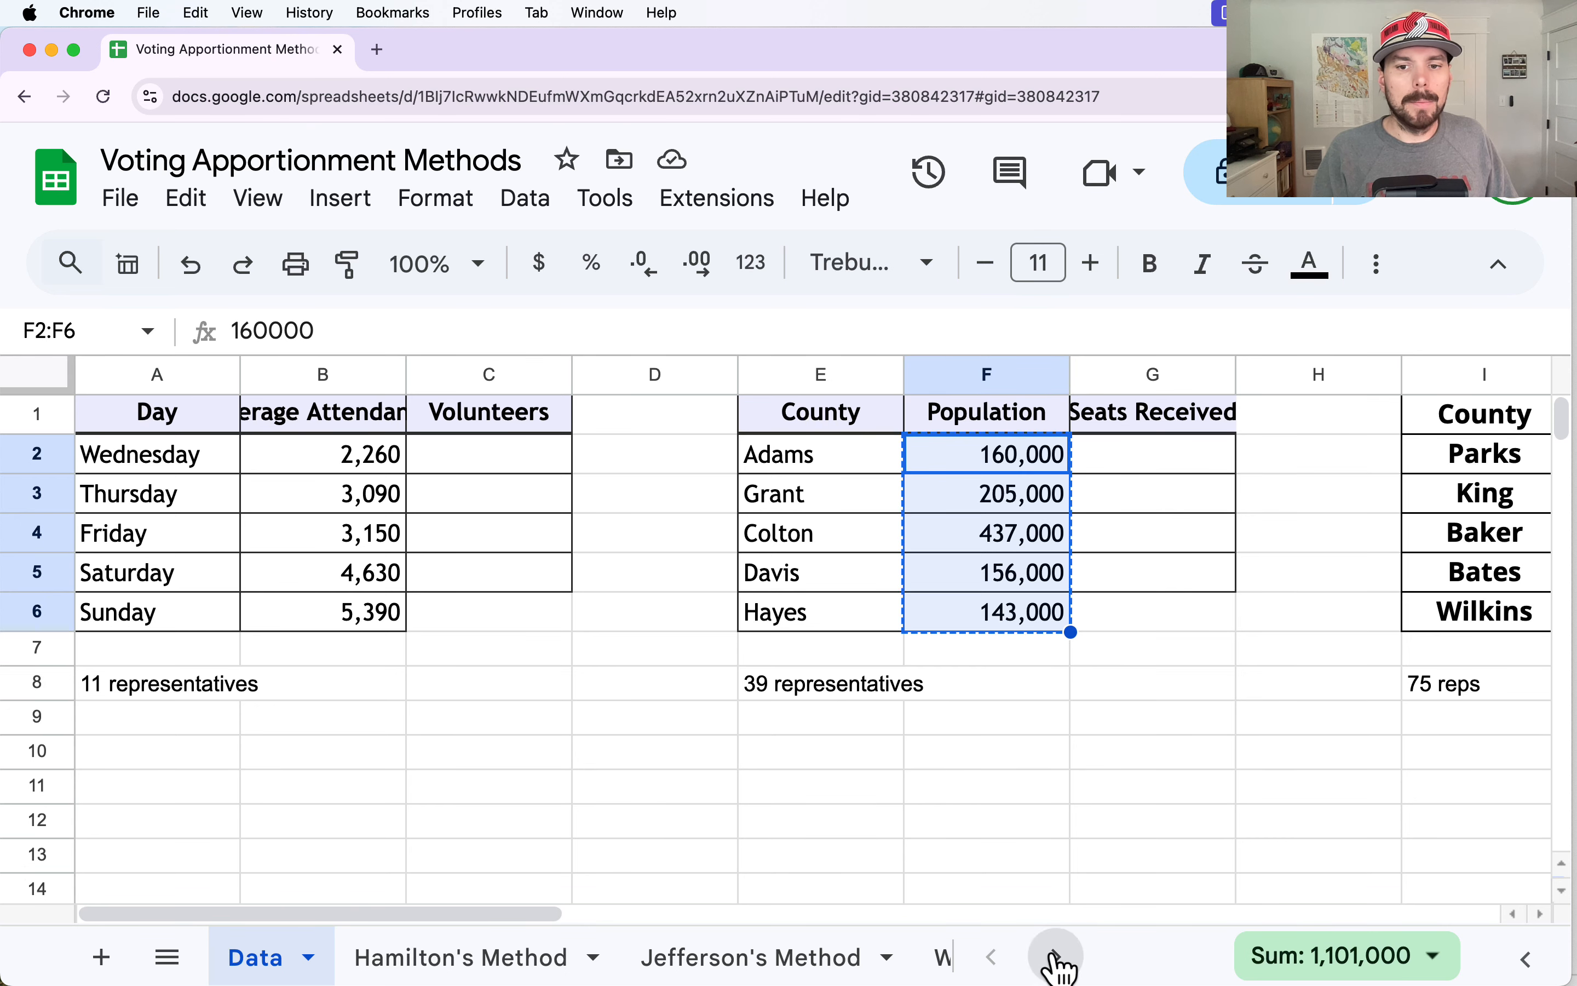
left_click(1056, 959)
left_click(679, 958)
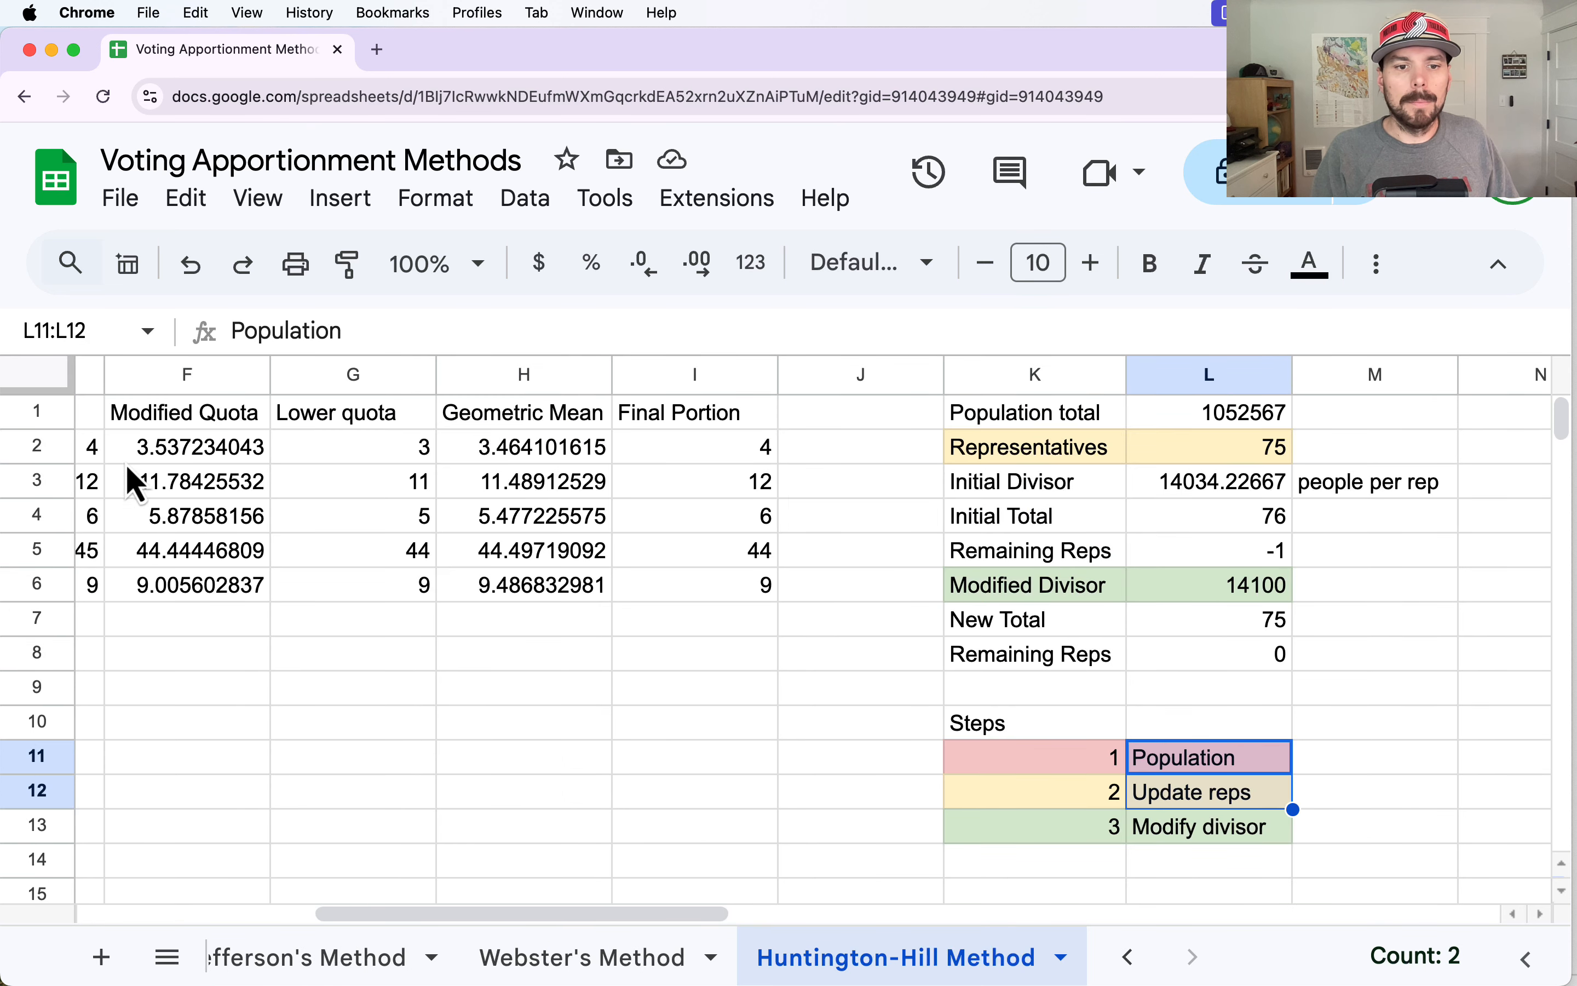
left_click_drag(493, 915, 56, 873)
left_click(215, 449)
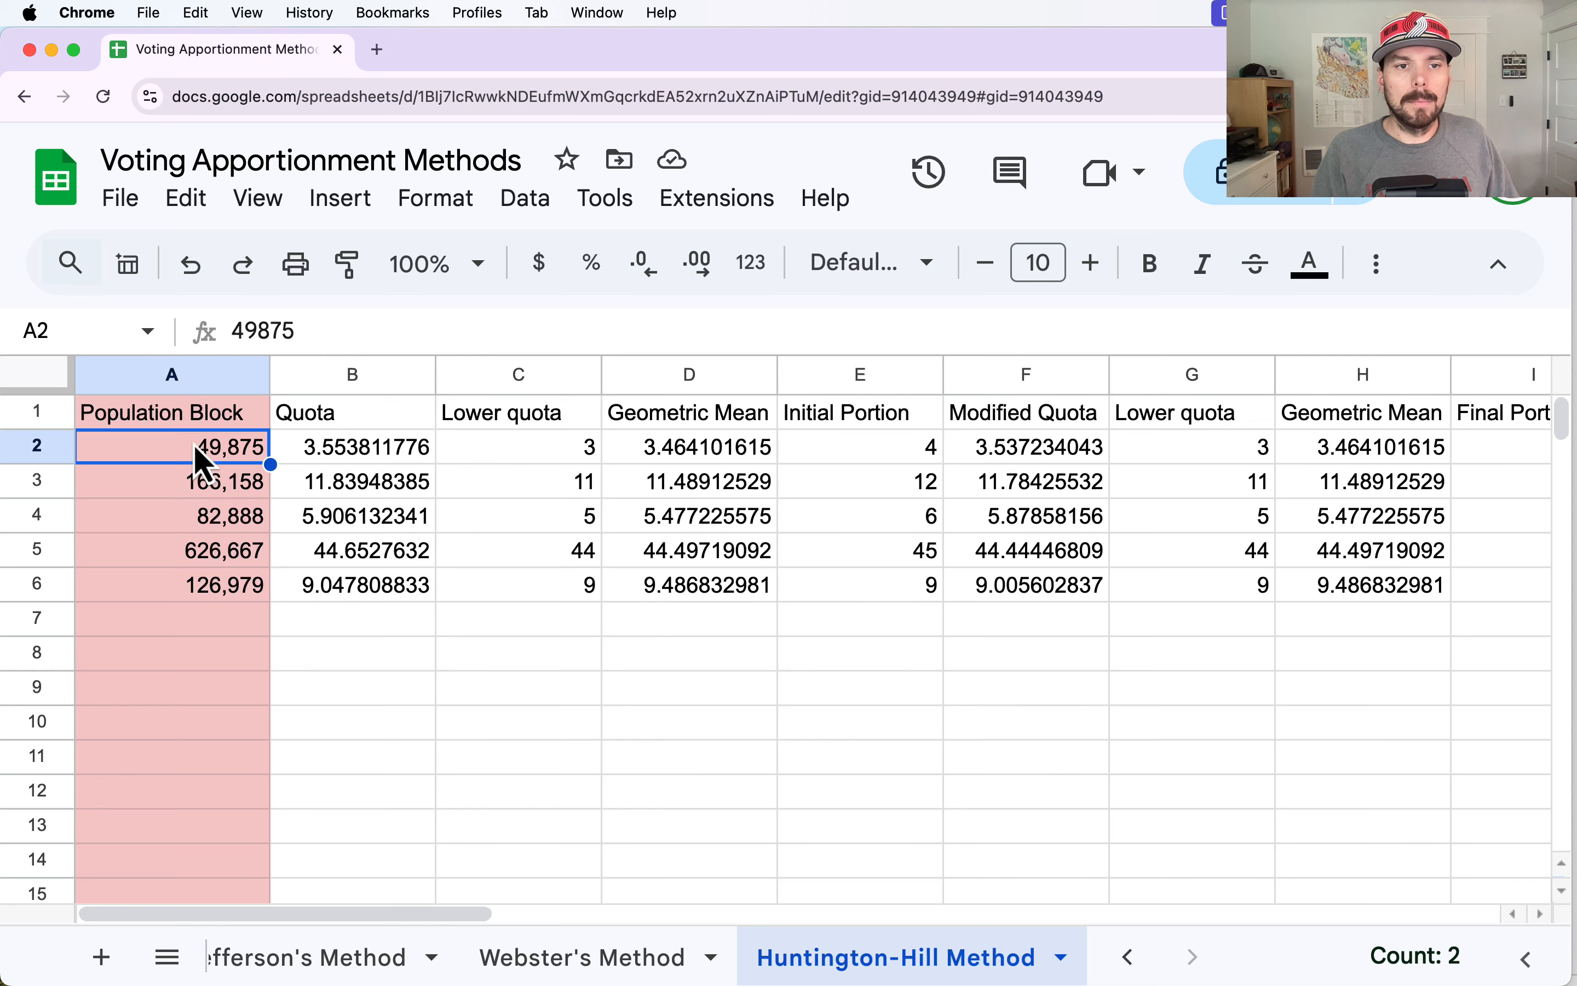
key("cmd+v")
Set Representatives in L2 to 39 and check the Remaining Reps in L5 and the initial portions in E2:E6.
left_click_drag(415, 914, 629, 910)
left_click(1295, 460)
type("3")
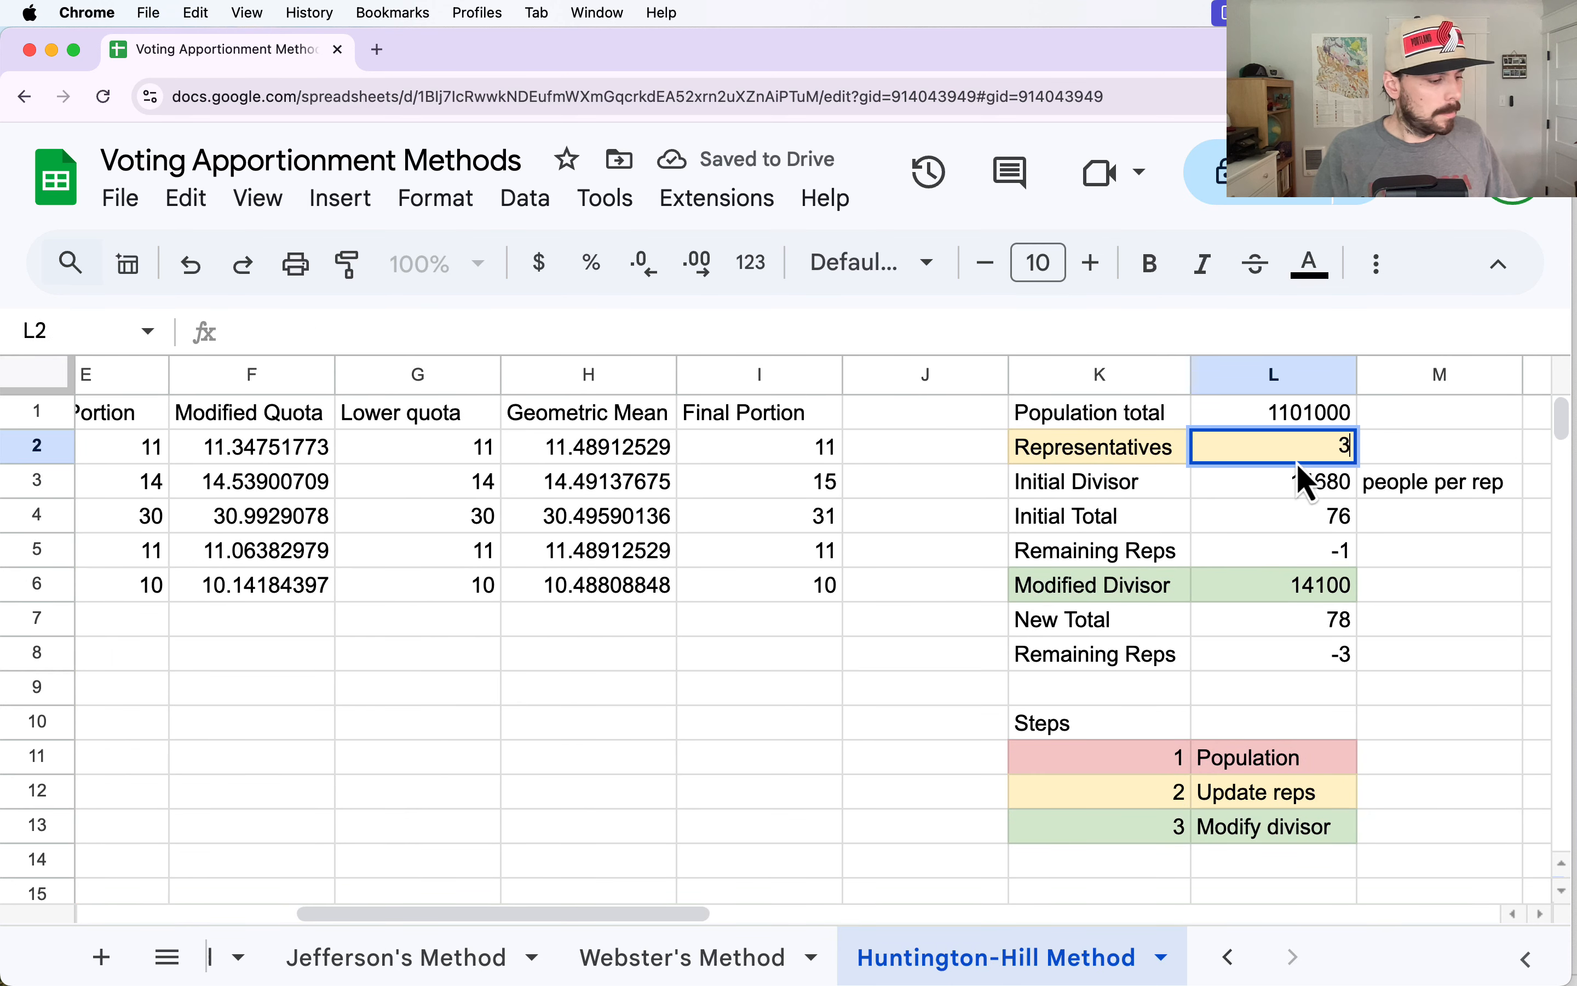
type("9")
key("Return")
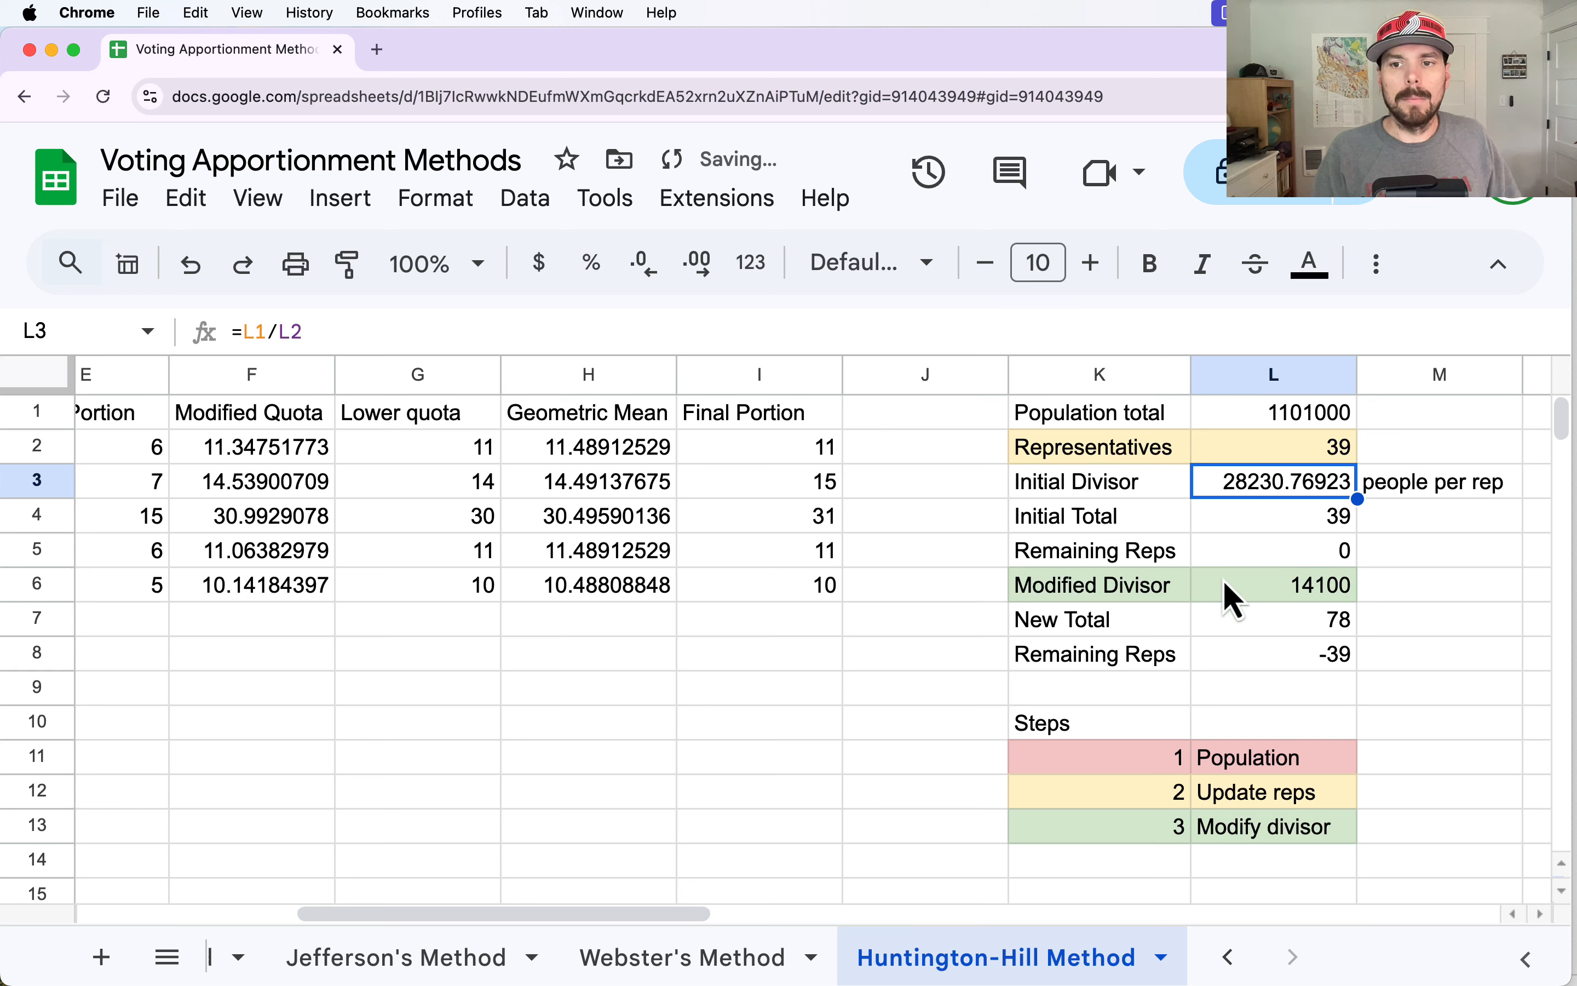
left_click(1297, 554)
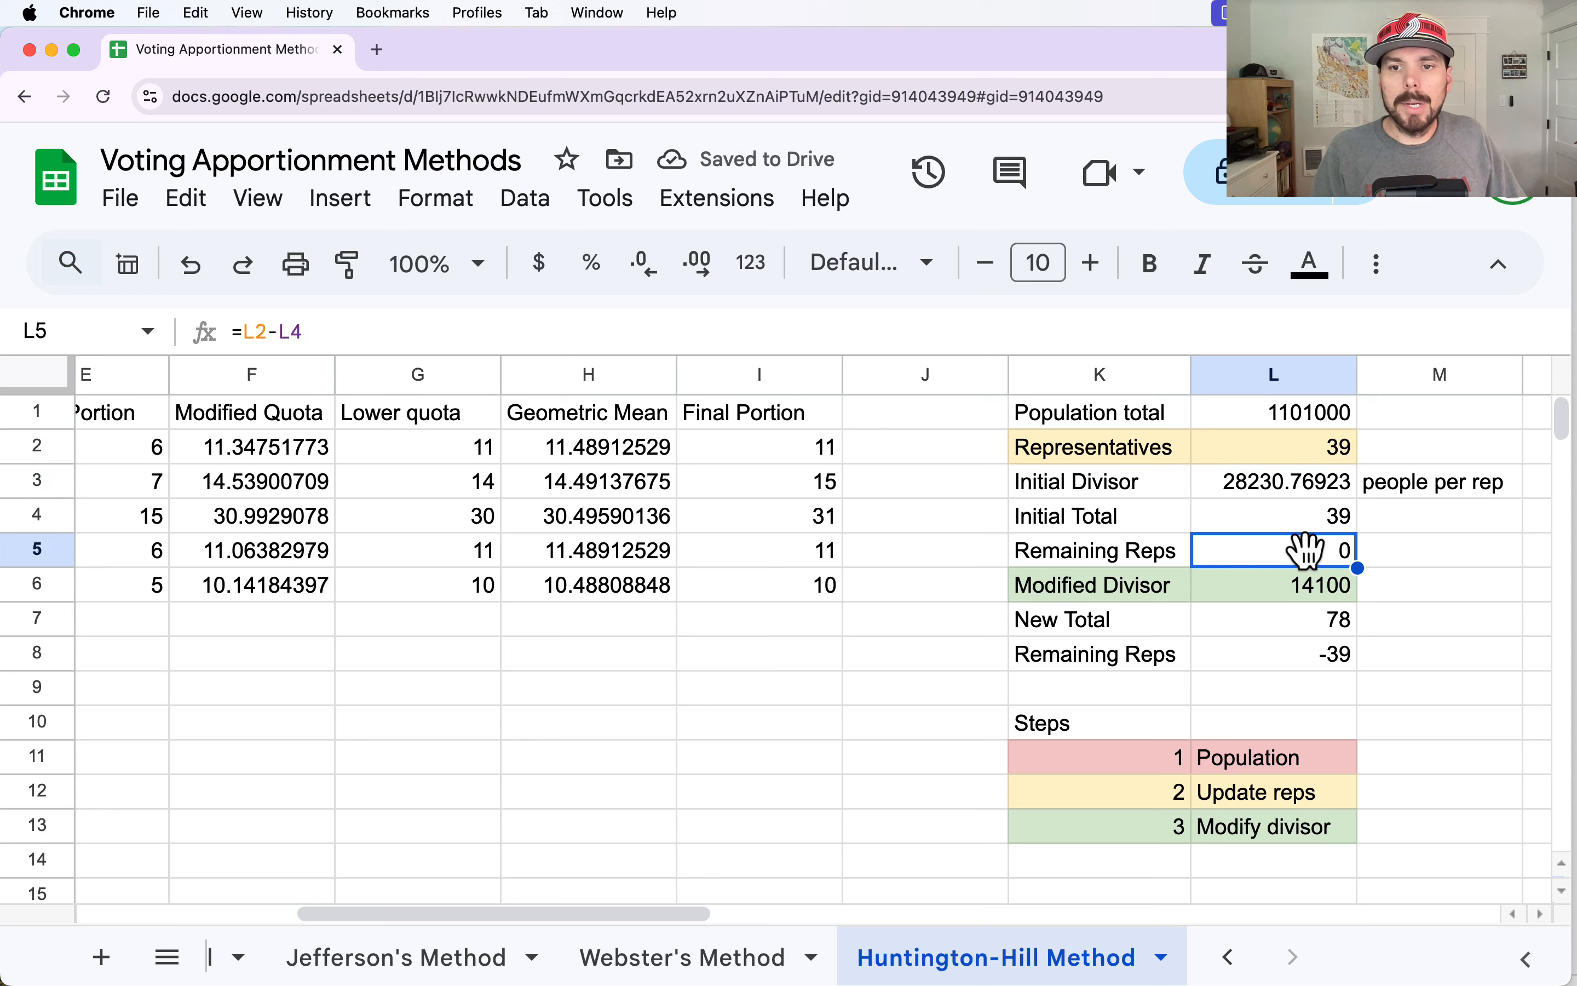
left_click_drag(648, 913, 555, 913)
left_click_drag(415, 456, 423, 583)
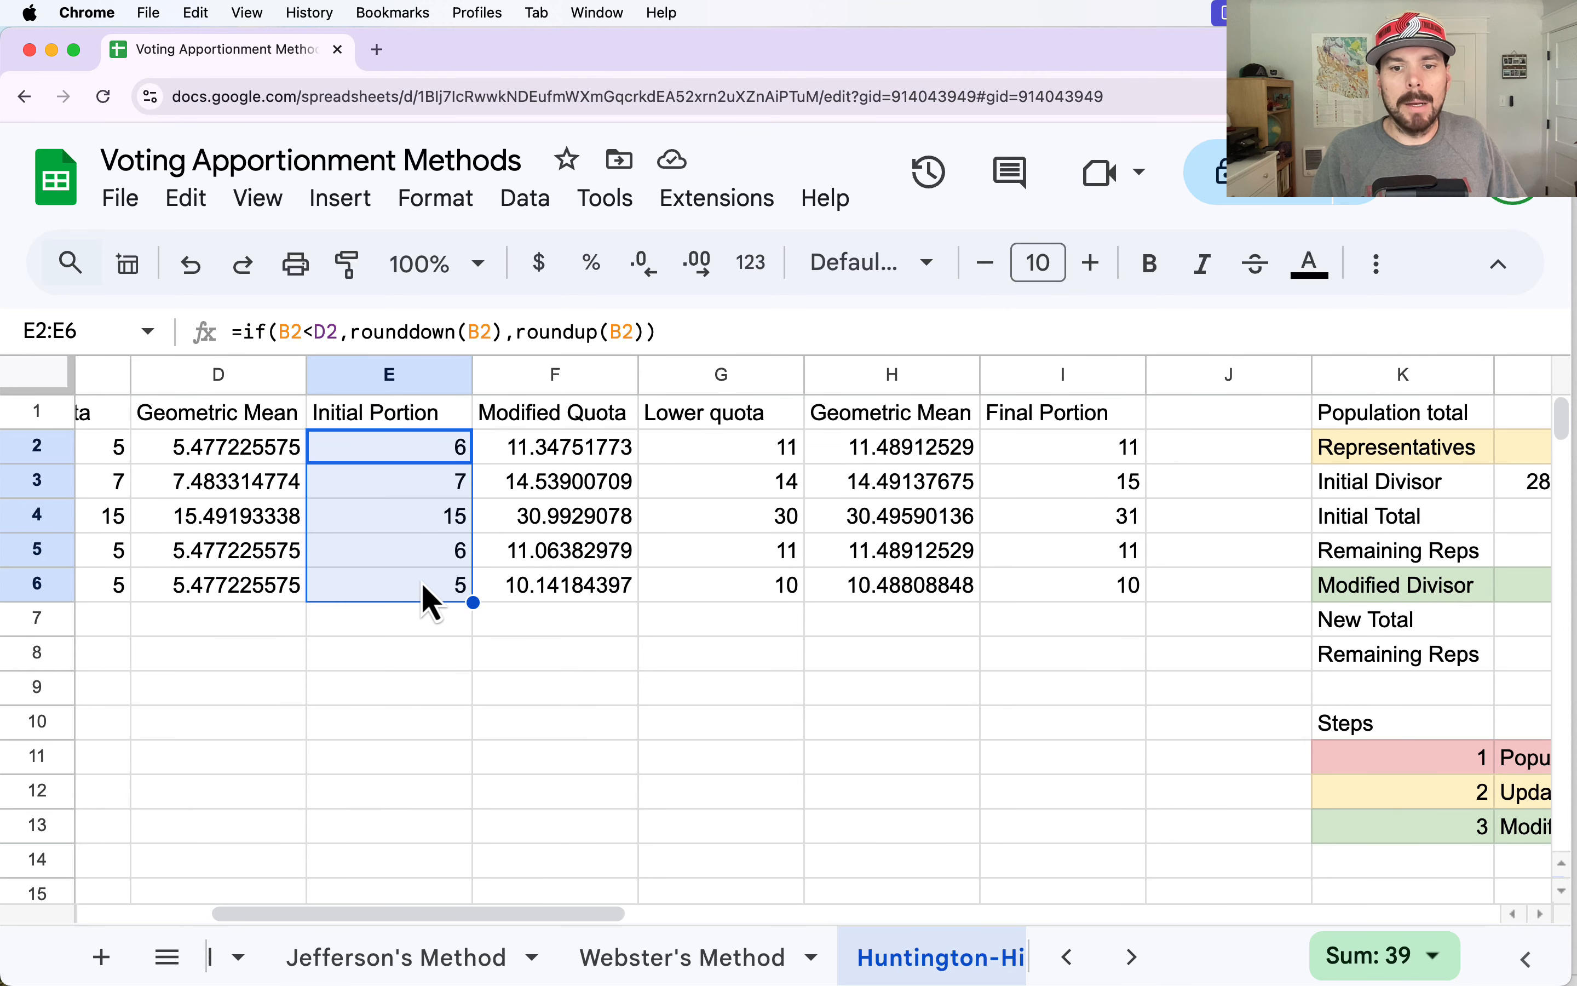
Copy the average attendance values B2:B6 from the Data sheet into the Huntington-Hill Method sheet's Population Block, cells A2:A6.
left_click(1069, 958)
left_click(1070, 958)
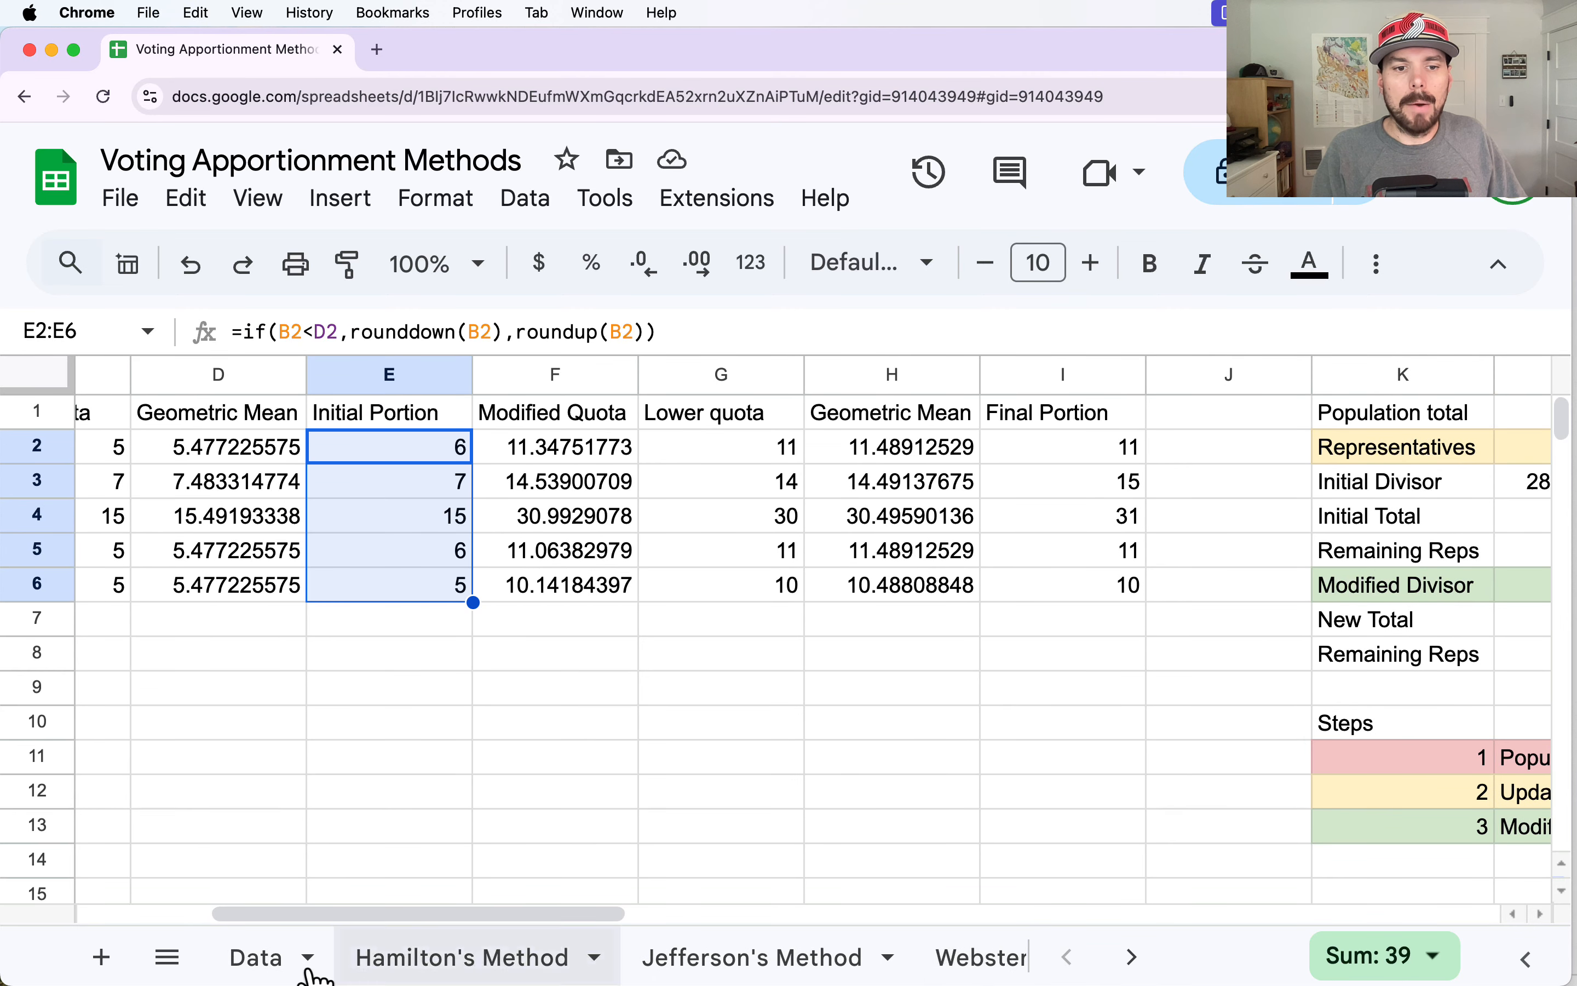
left_click(238, 958)
left_click_drag(335, 466, 332, 634)
key("cmd+c")
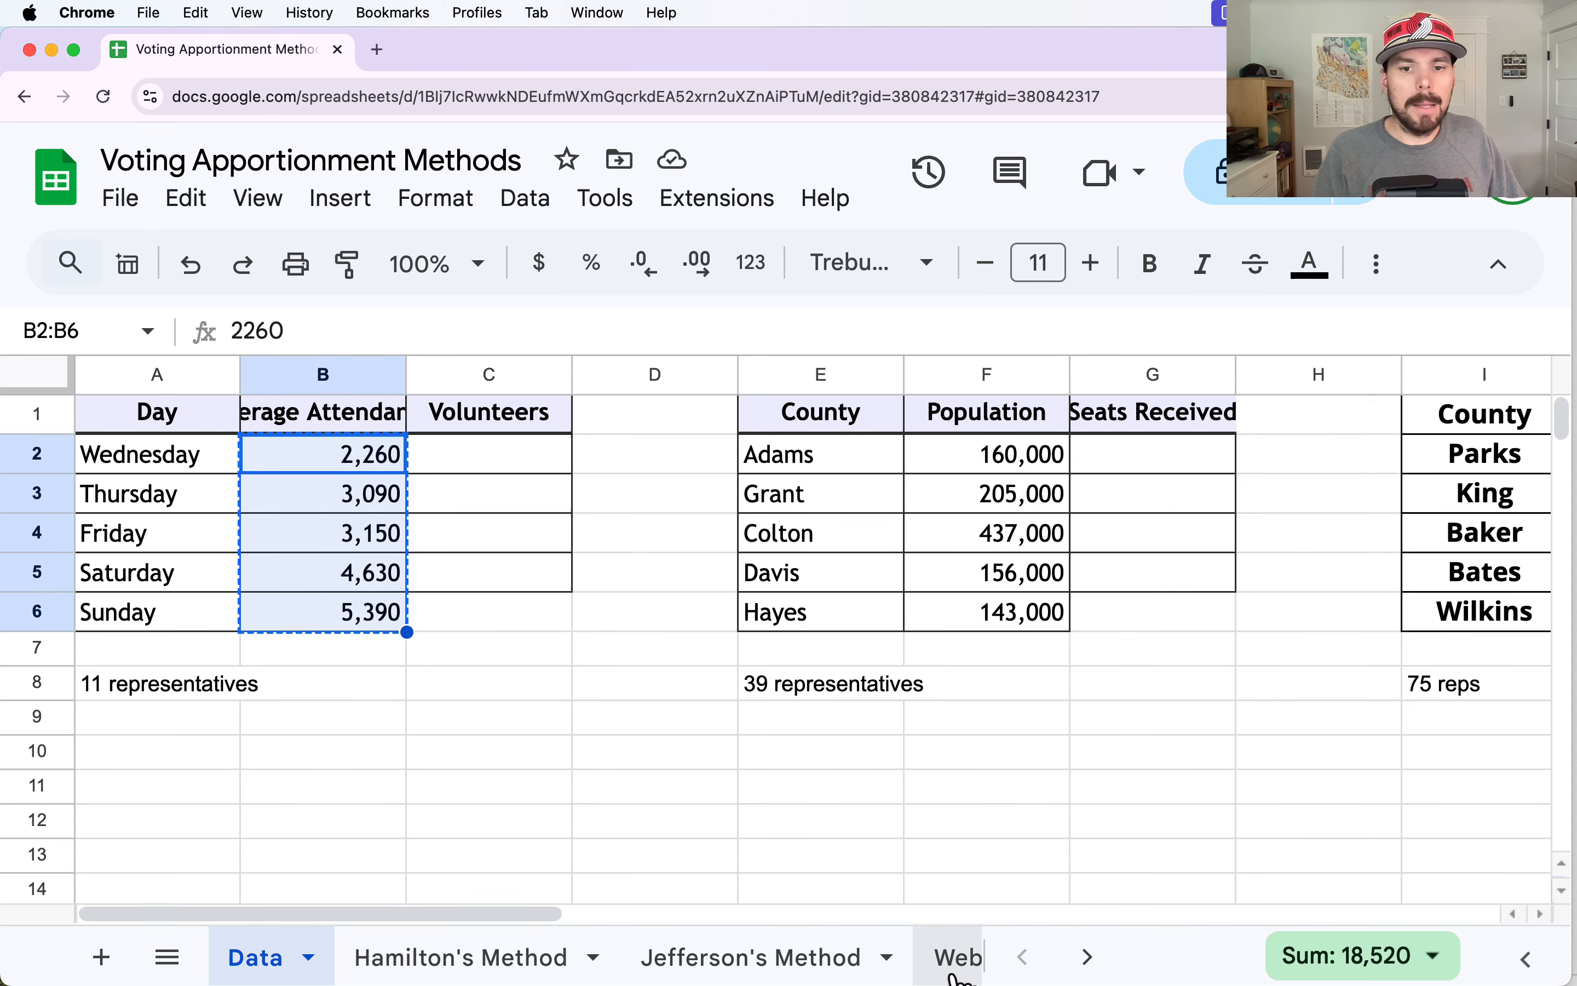
left_click(1087, 957)
left_click(737, 957)
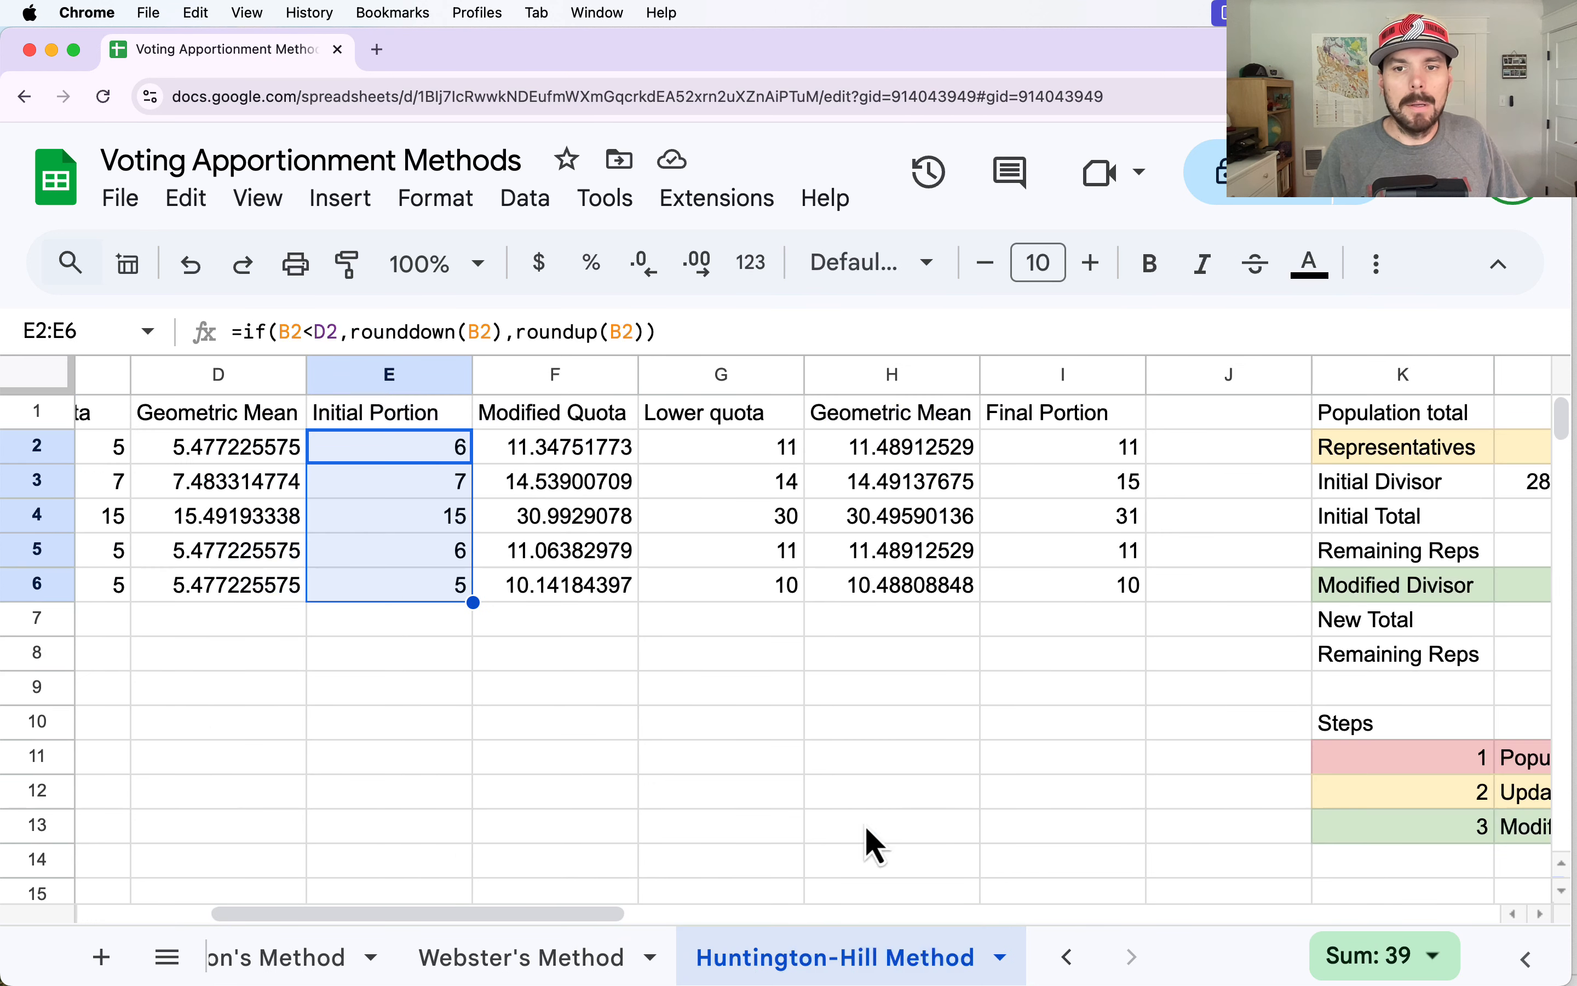
left_click_drag(556, 913, 422, 913)
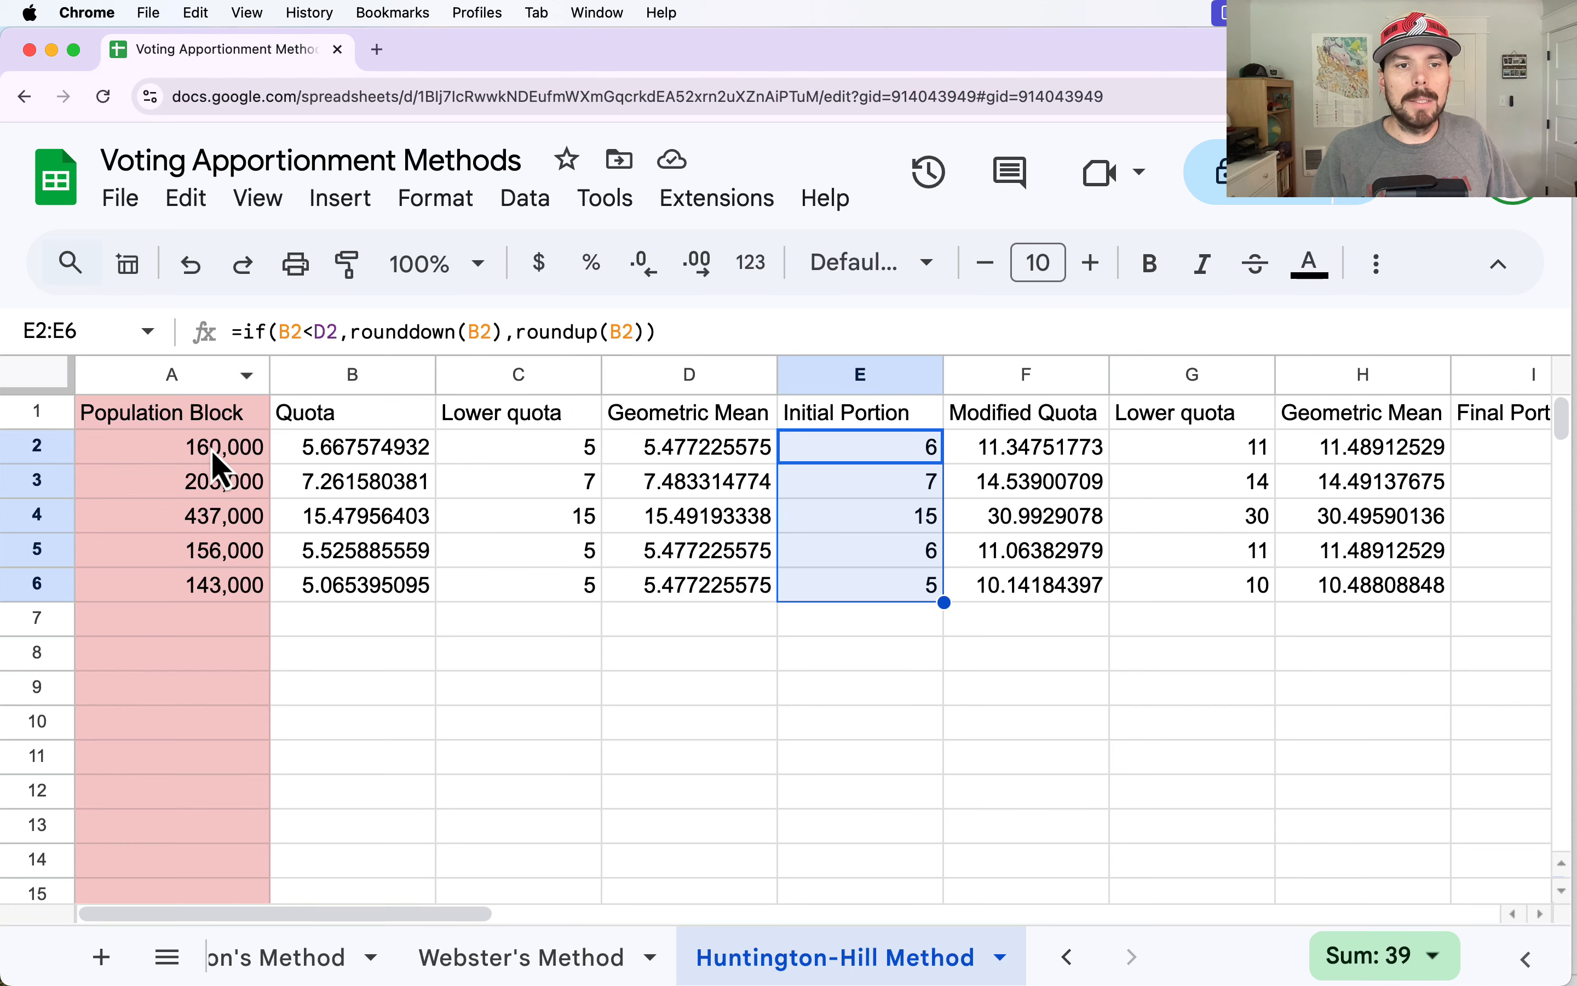
left_click_drag(222, 457, 291, 590)
key("cmd+v")
Set the number of Representatives in L2 to 11.
left_click_drag(419, 916, 789, 925)
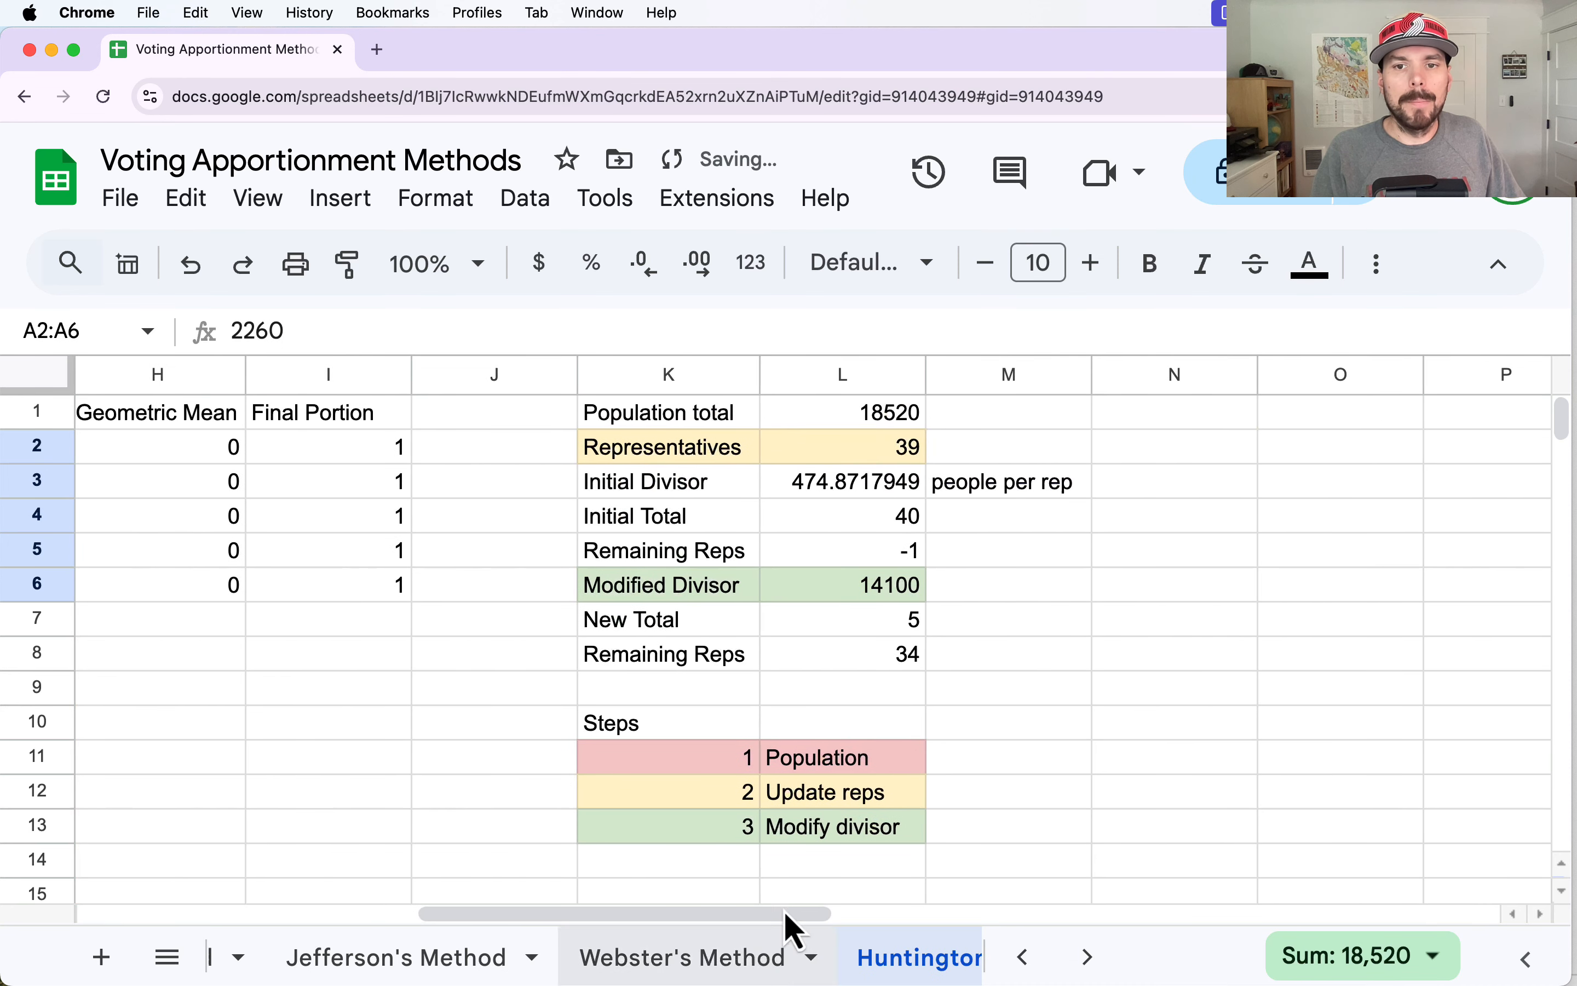
left_click(841, 455)
type("11")
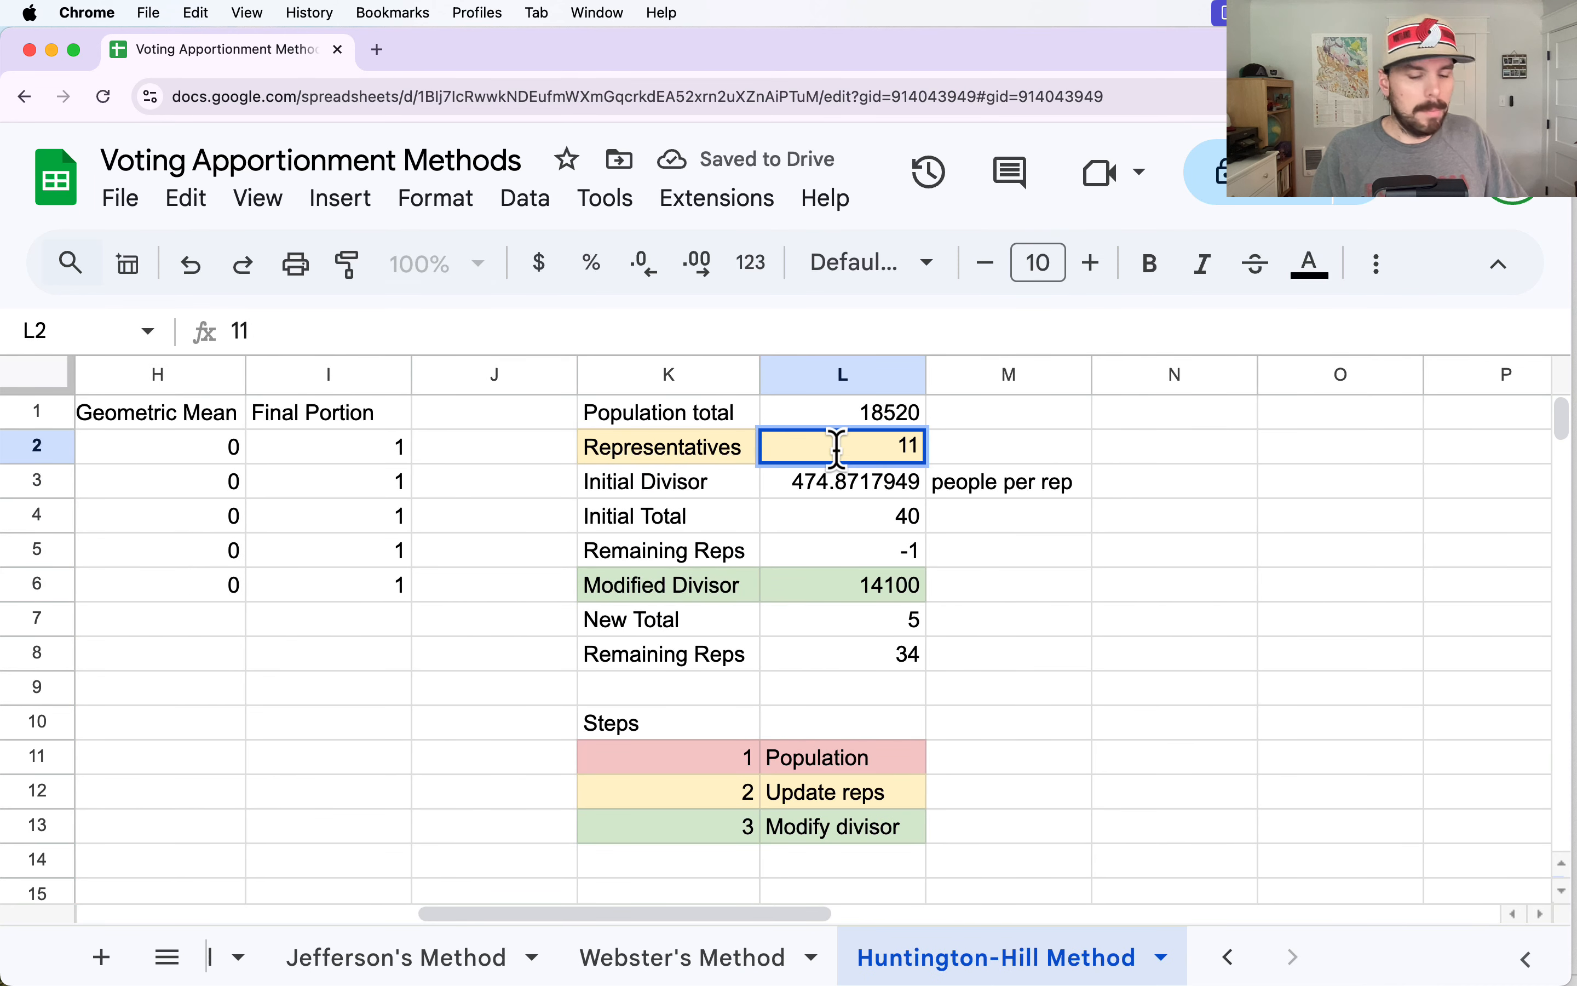
key("Return")
Check the Remaining Reps in L5, the Modified Divisor in L6 and the initial portions in E2:E6.
left_click(890, 559)
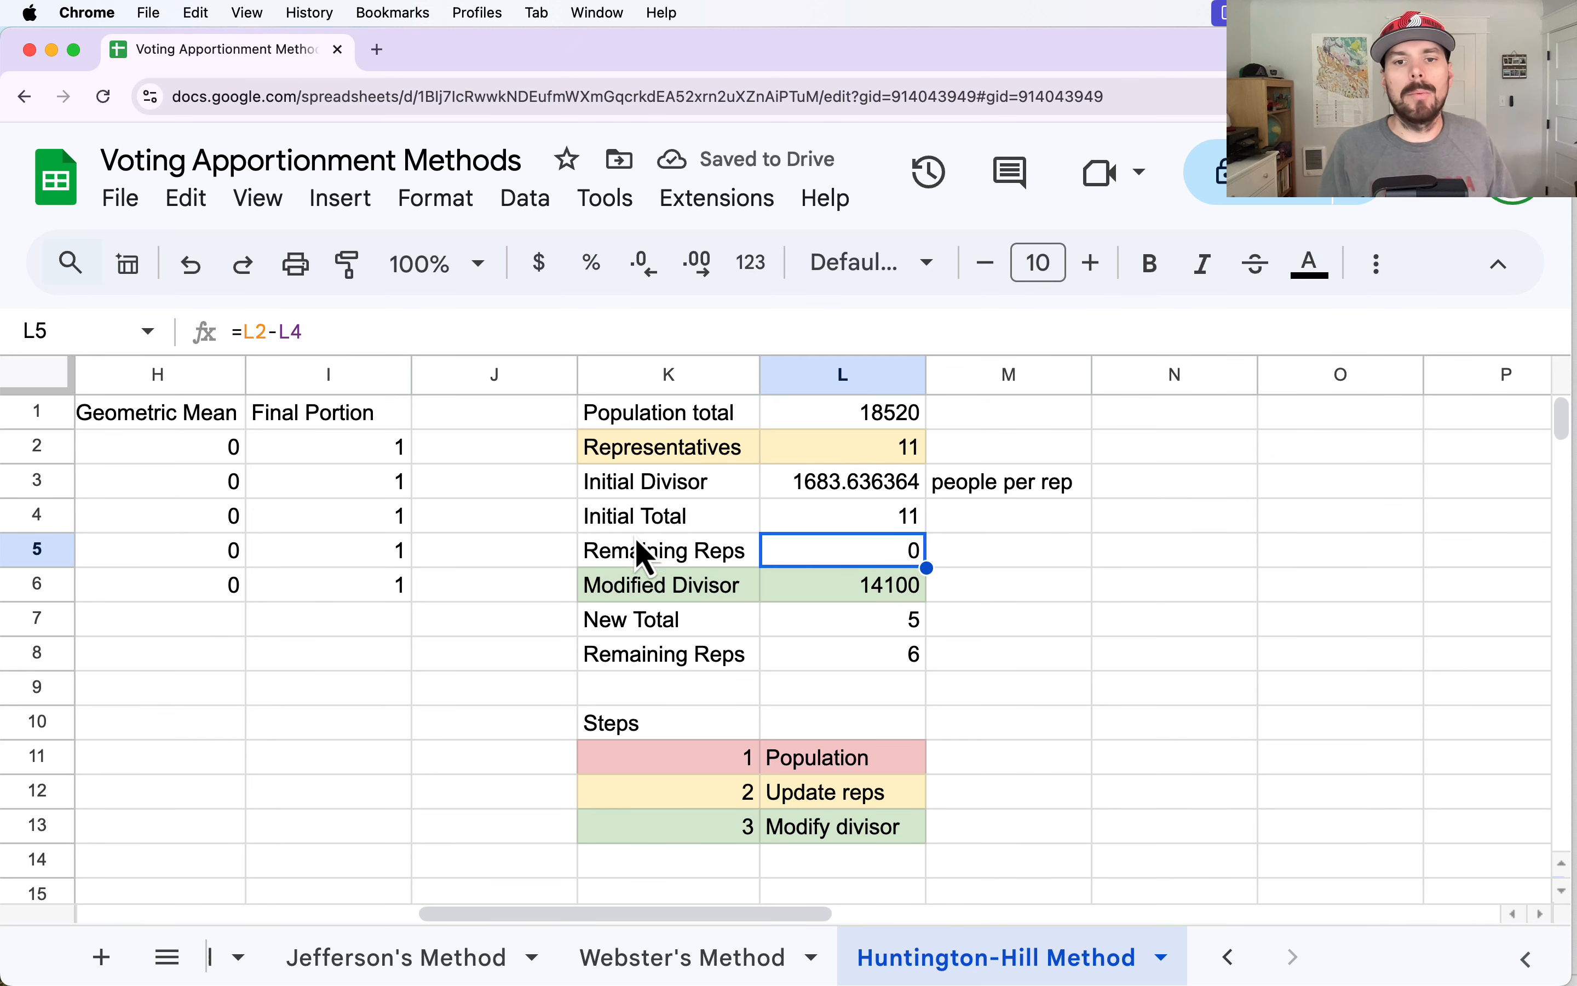
left_click(900, 590)
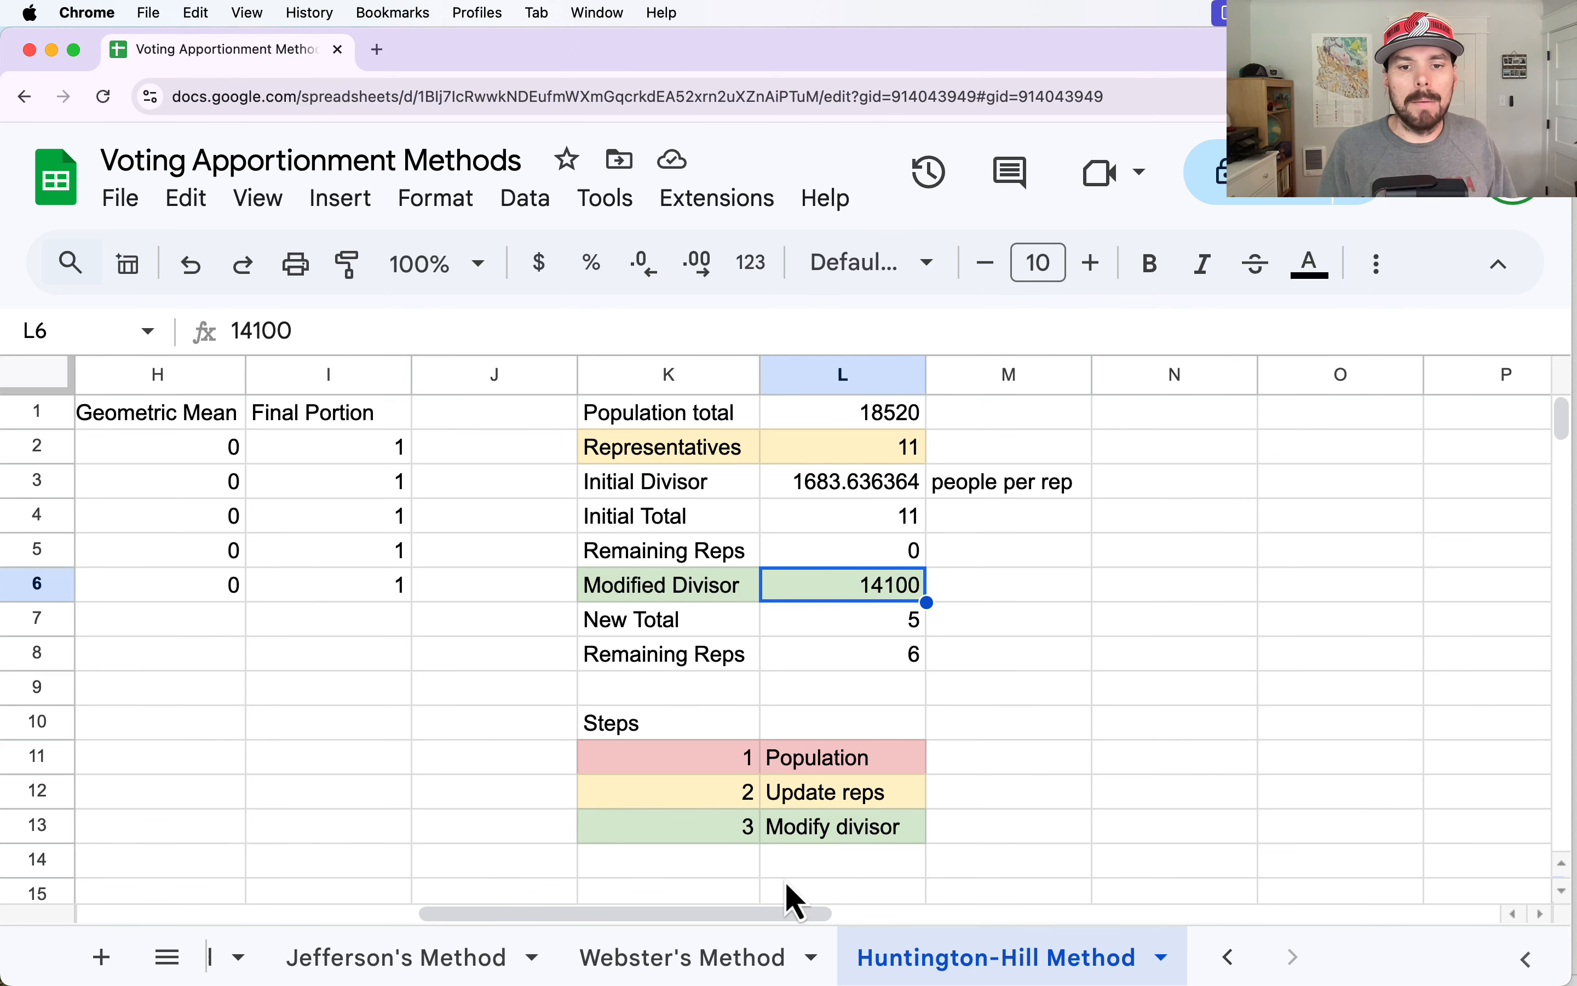
left_click_drag(765, 914, 425, 828)
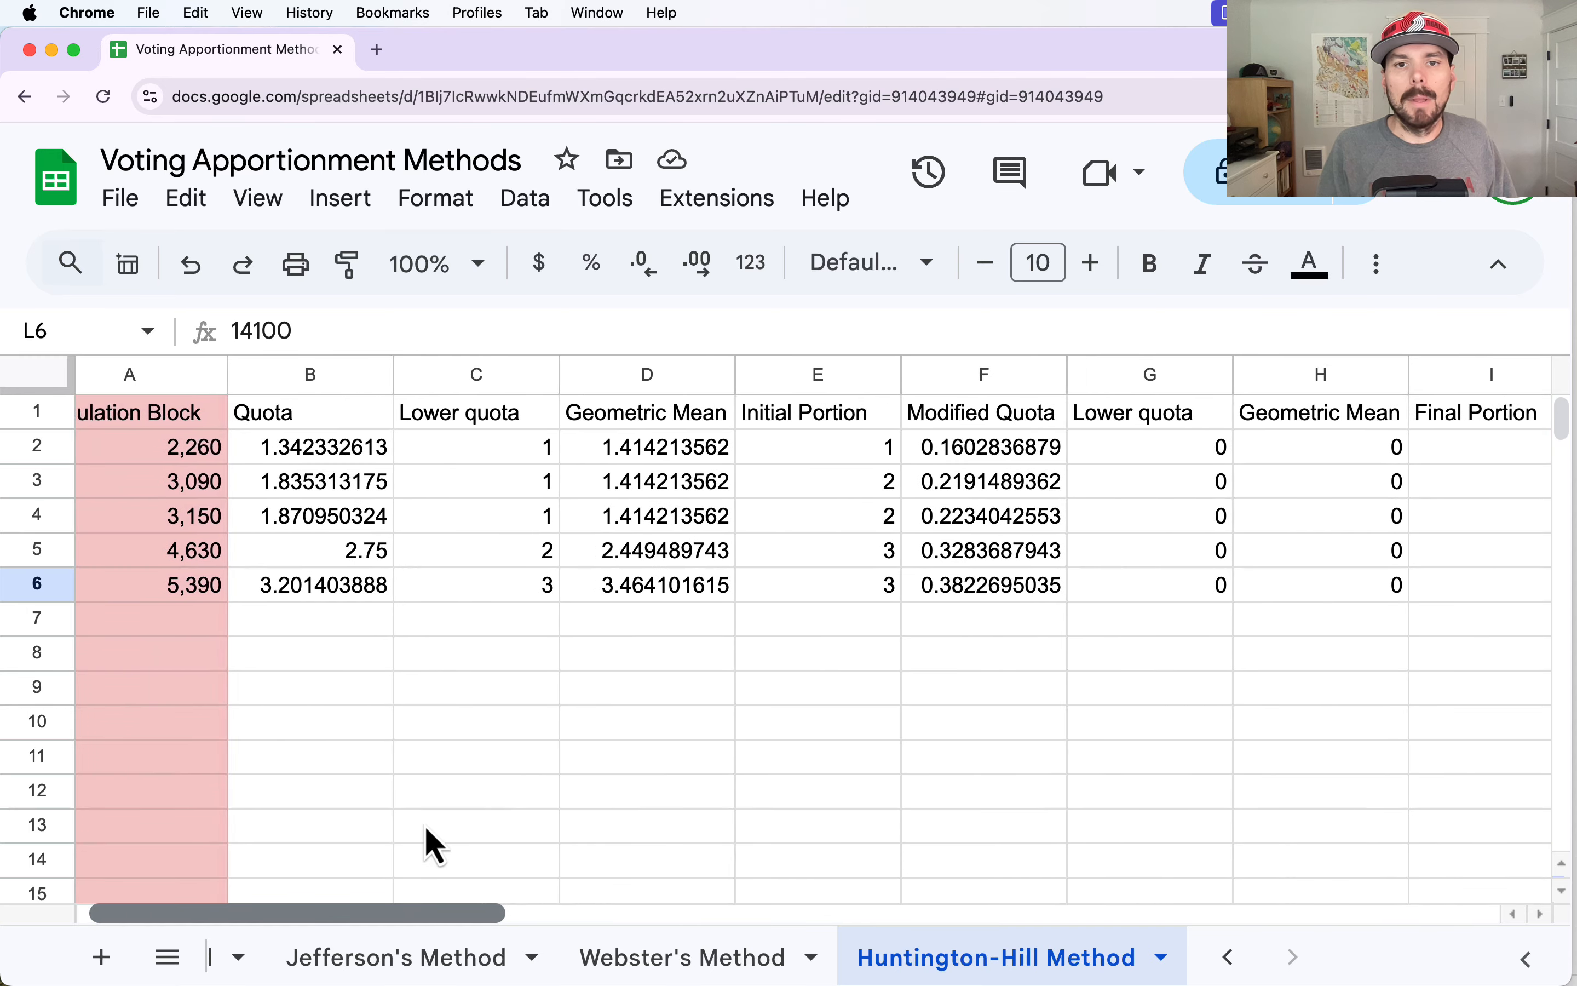
left_click_drag(863, 449, 863, 592)
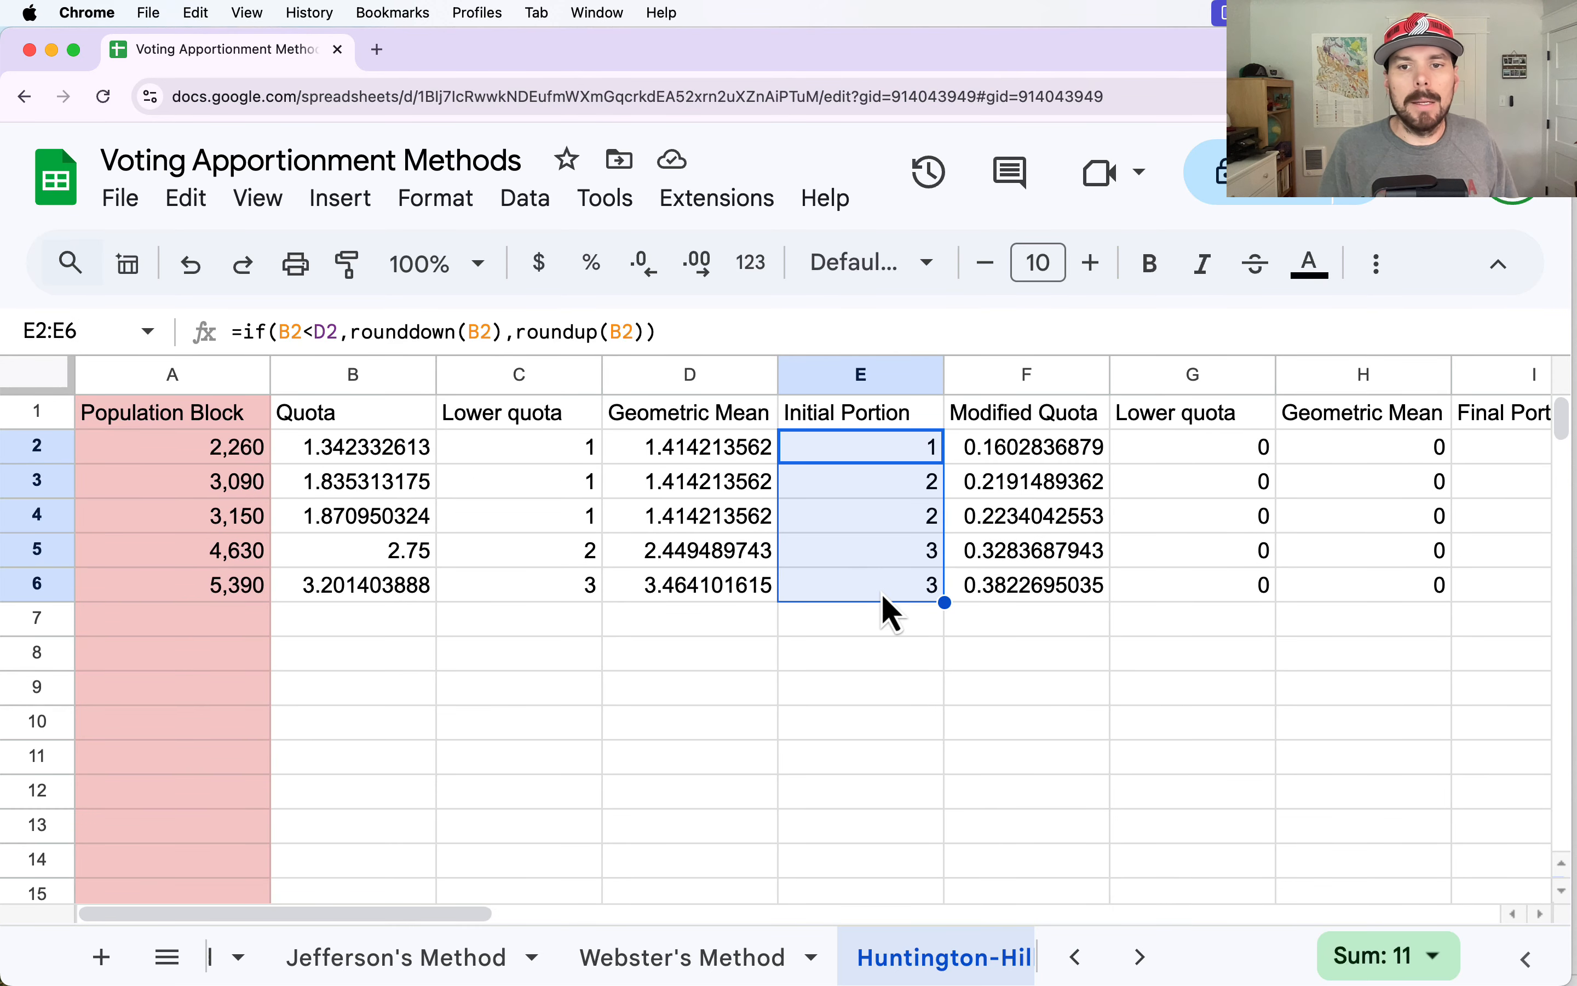
Examine the modified quota results in columns F:I against the Modified Divisor in L6 and the initial apportionment.
left_click_drag(487, 917, 567, 927)
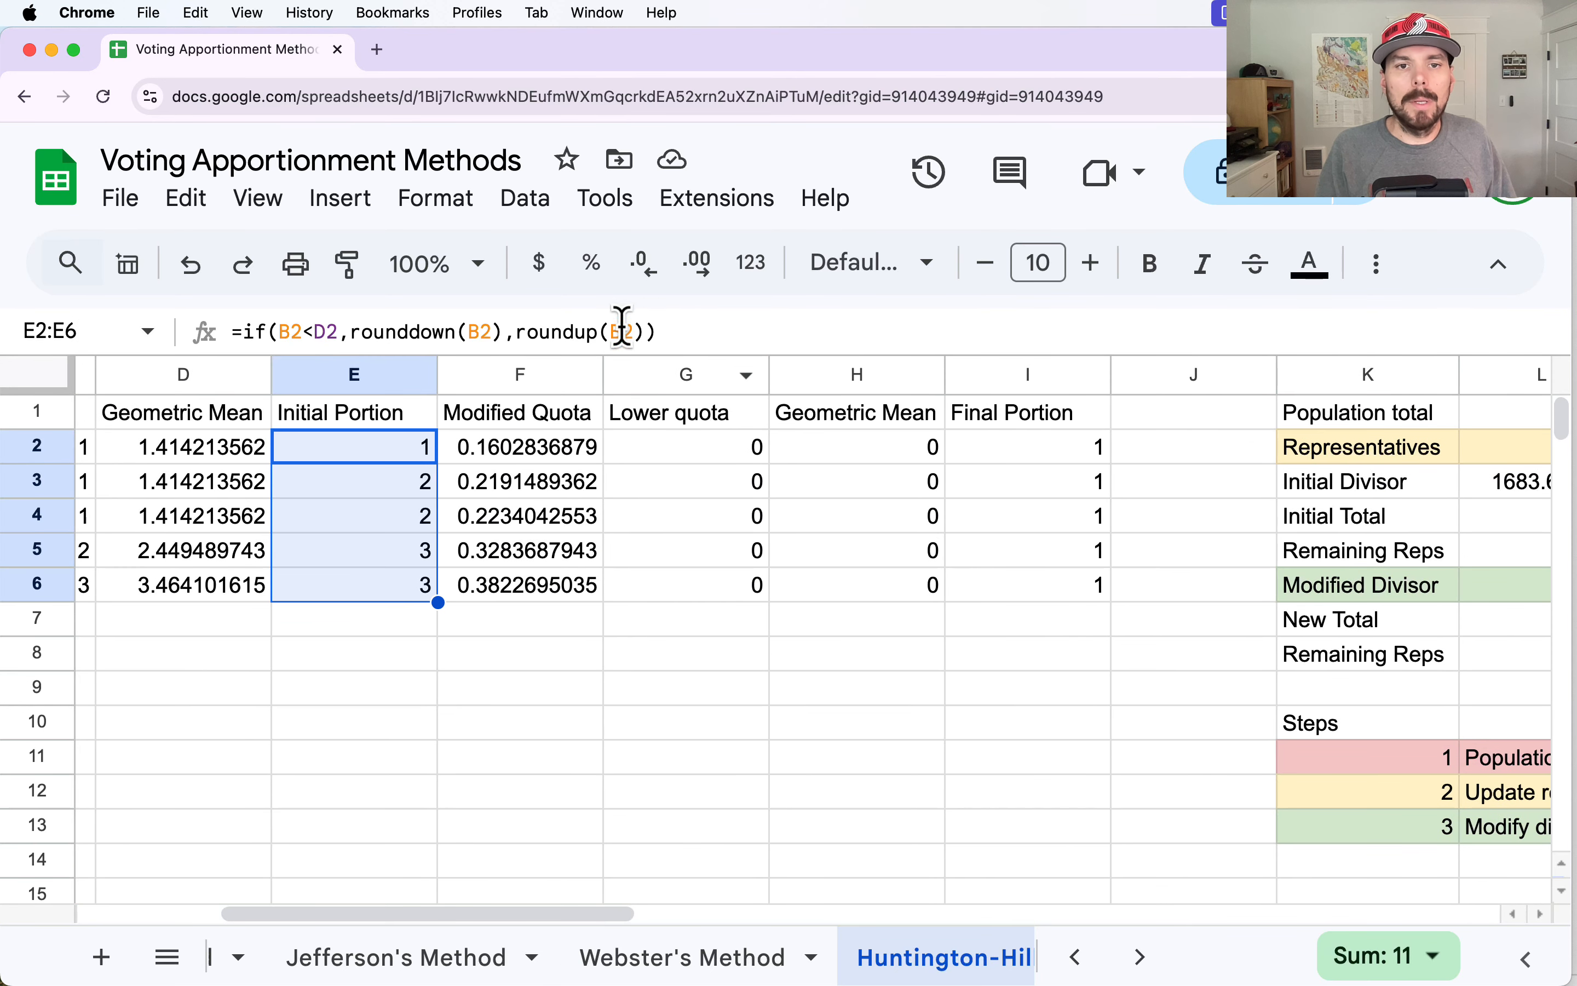
left_click(555, 375)
left_click_drag(655, 404, 1038, 429)
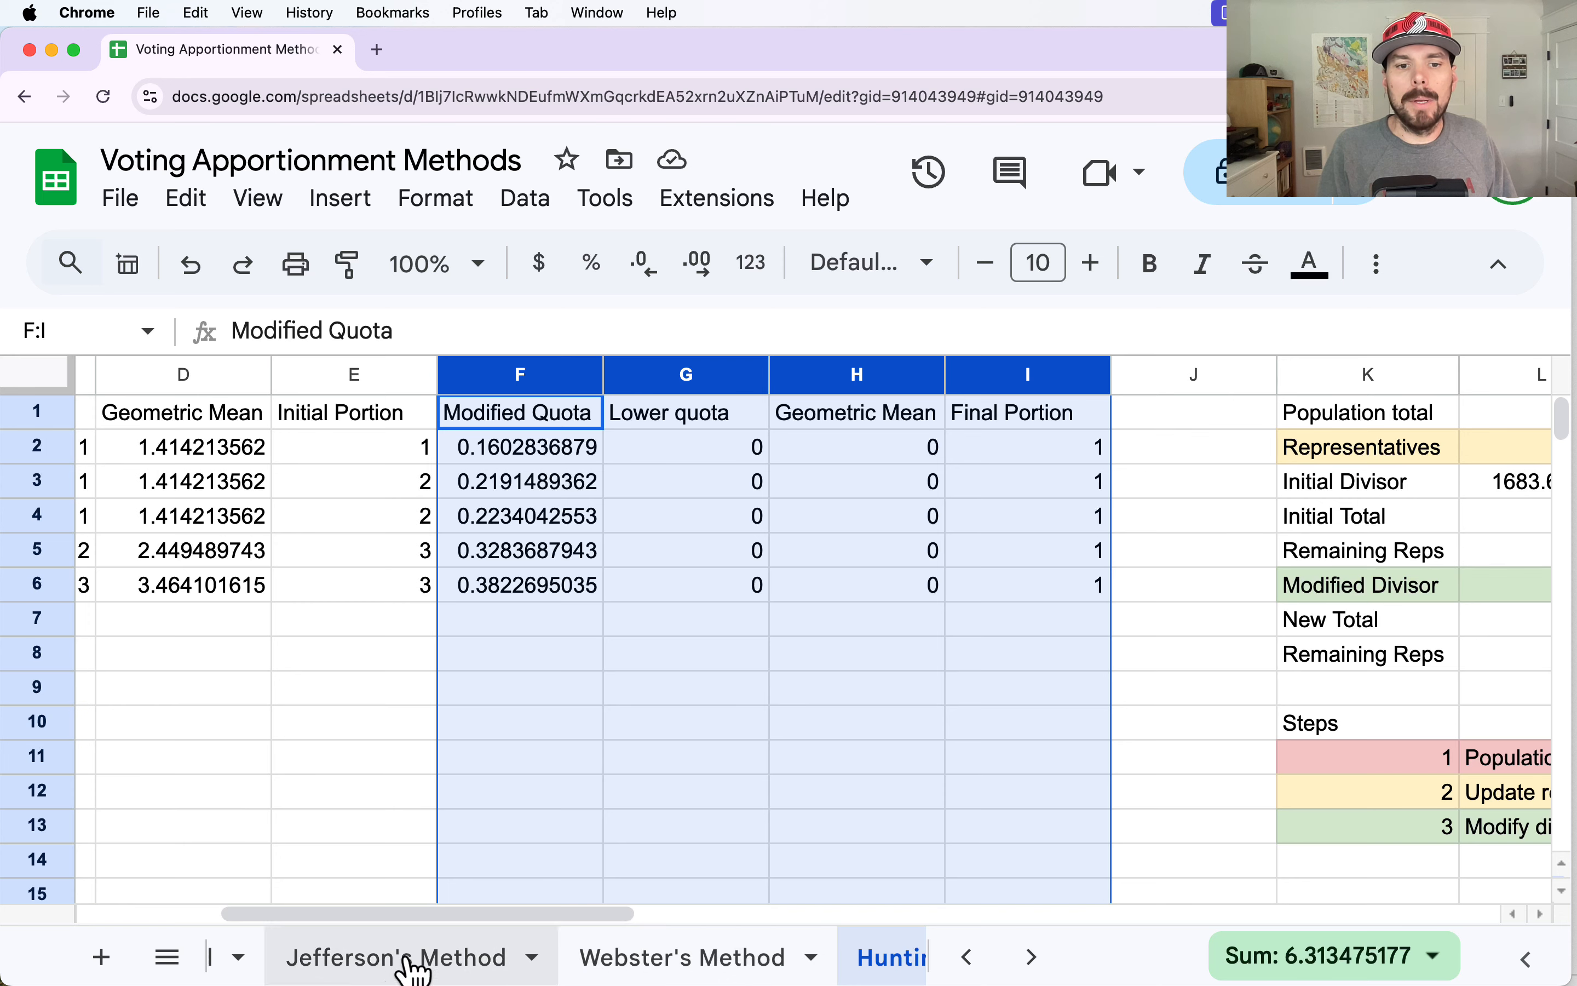
left_click_drag(456, 920, 505, 923)
left_click(900, 518)
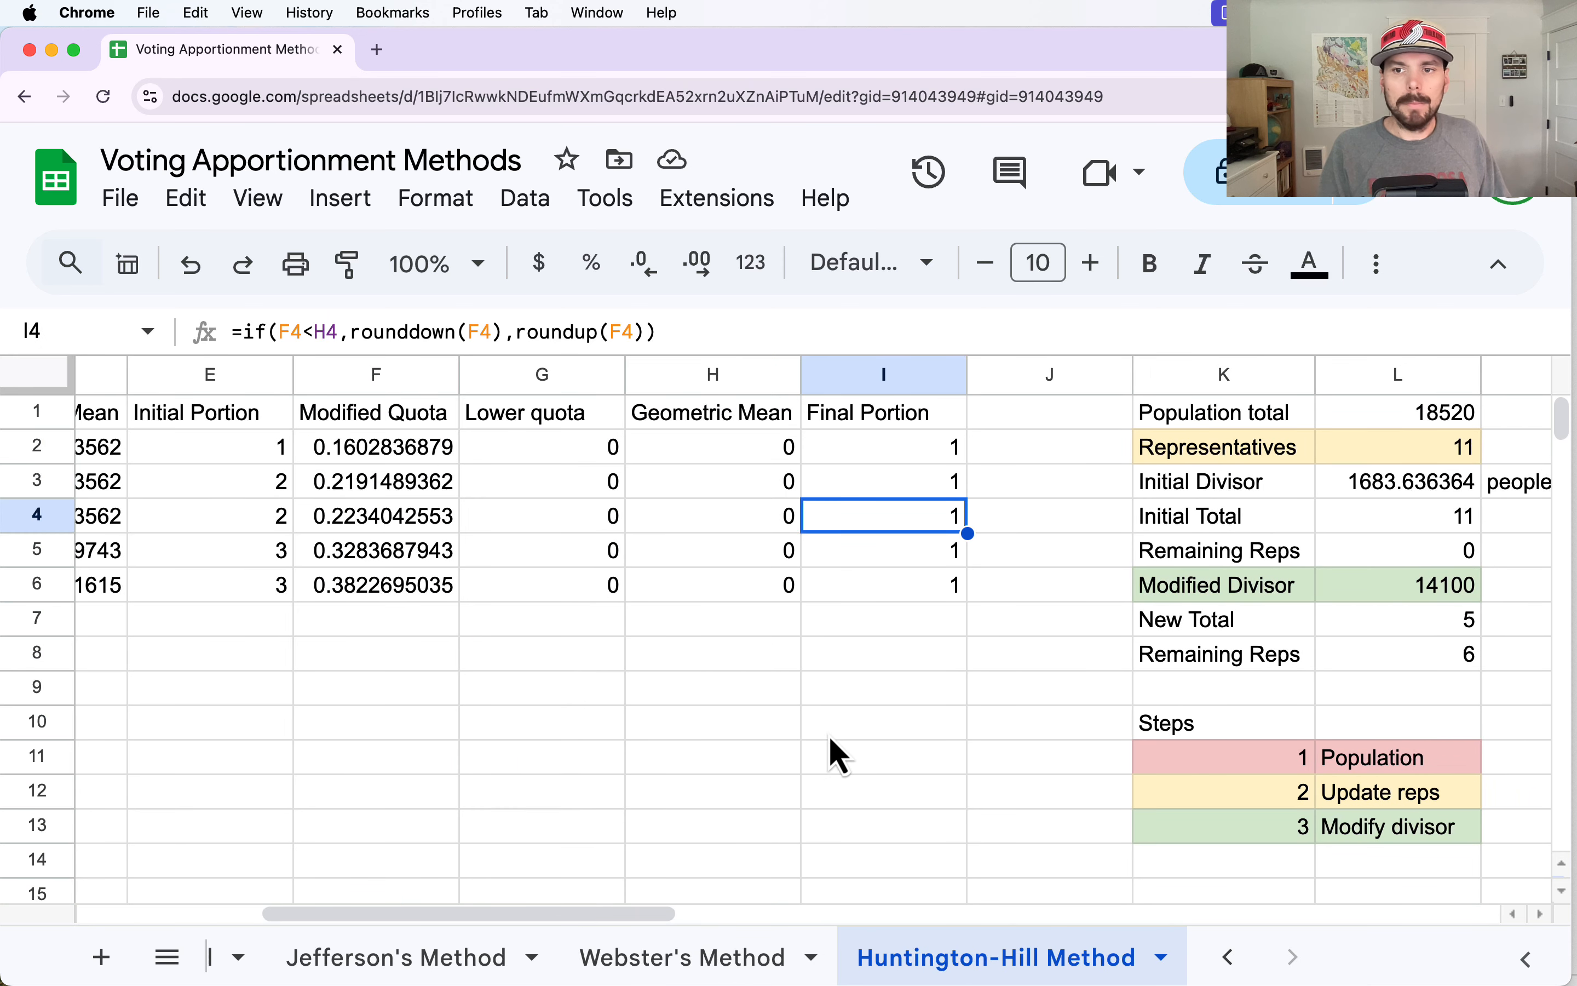
left_click(1414, 587)
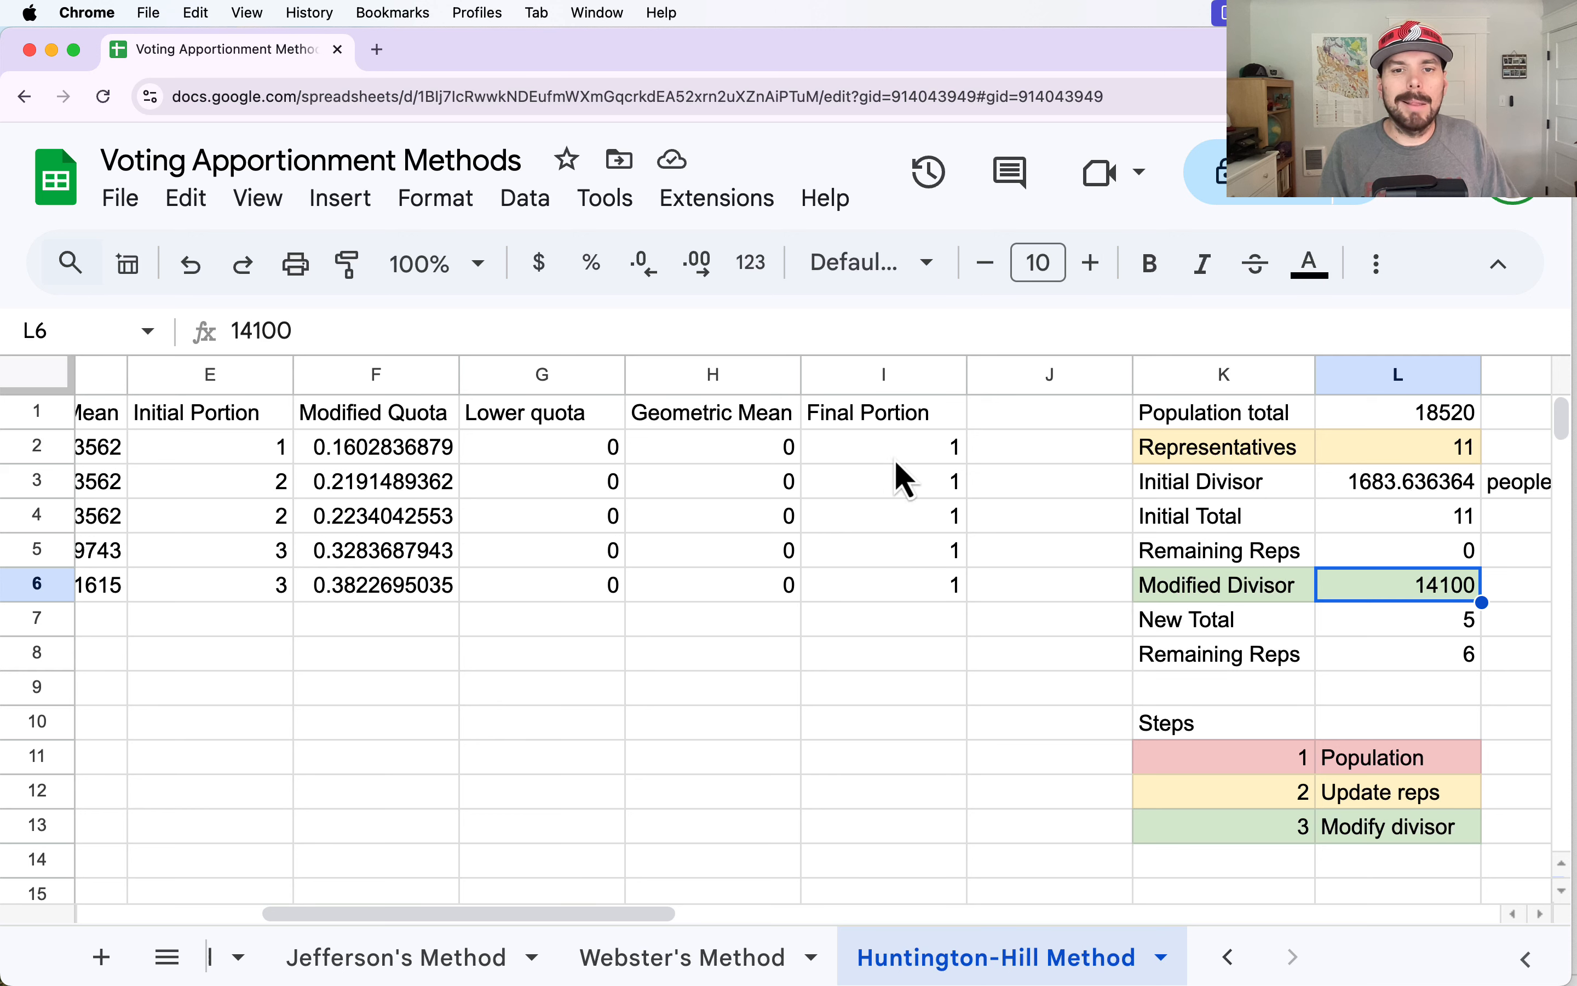
left_click_drag(898, 465, 596, 606)
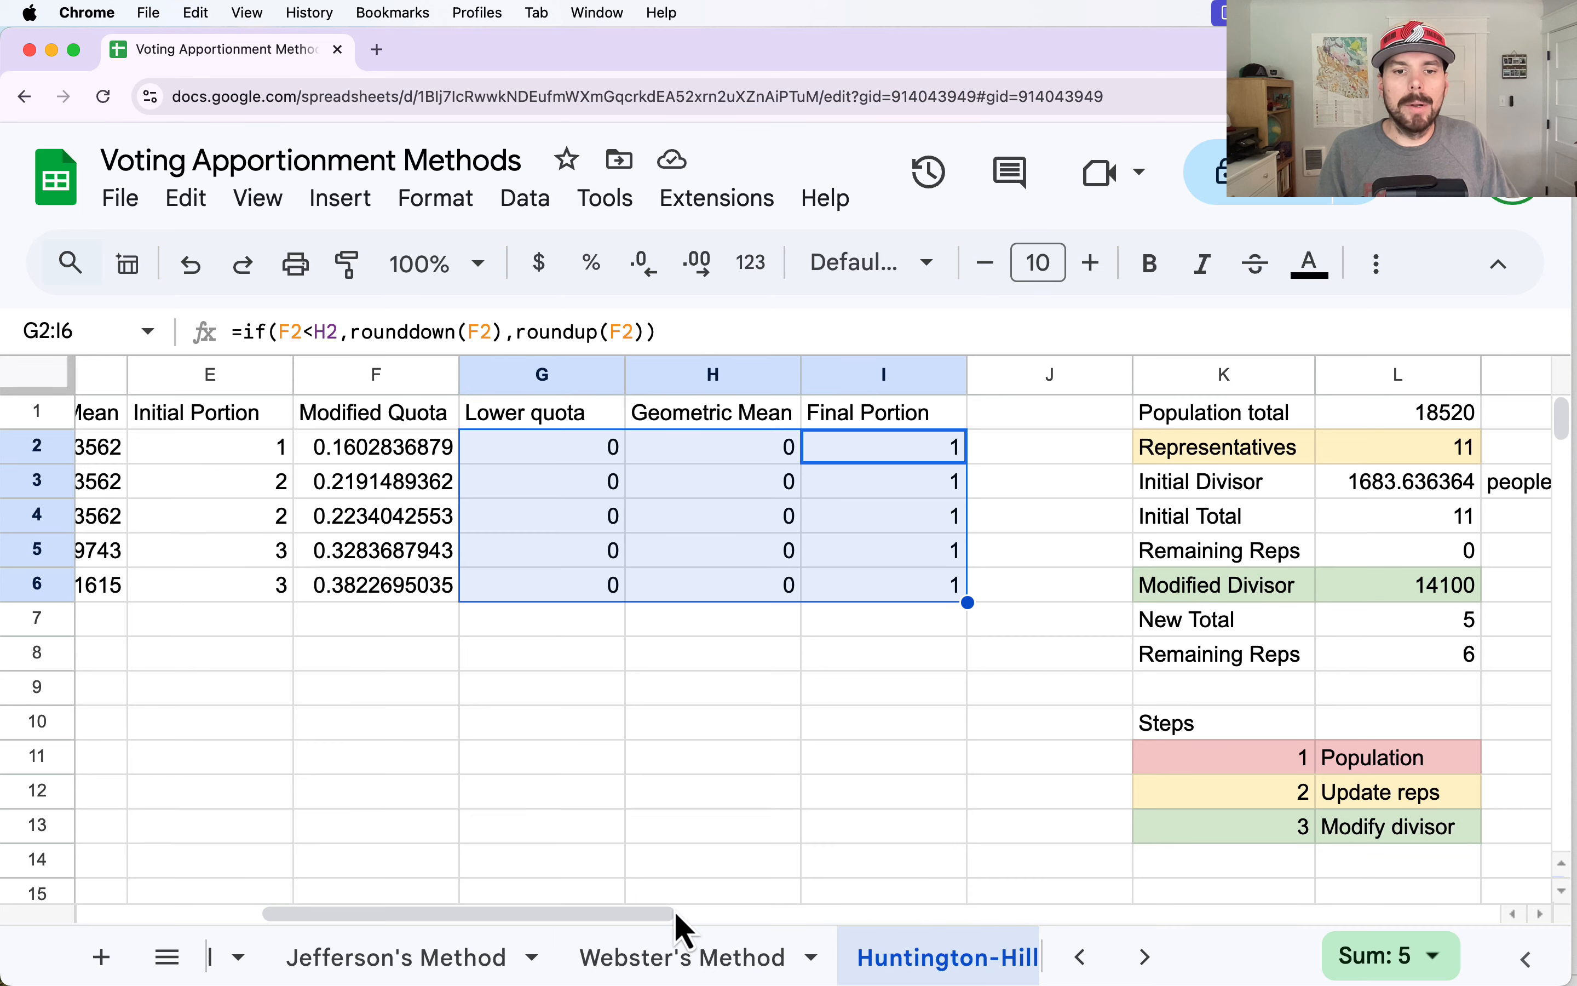
left_click_drag(674, 912, 407, 844)
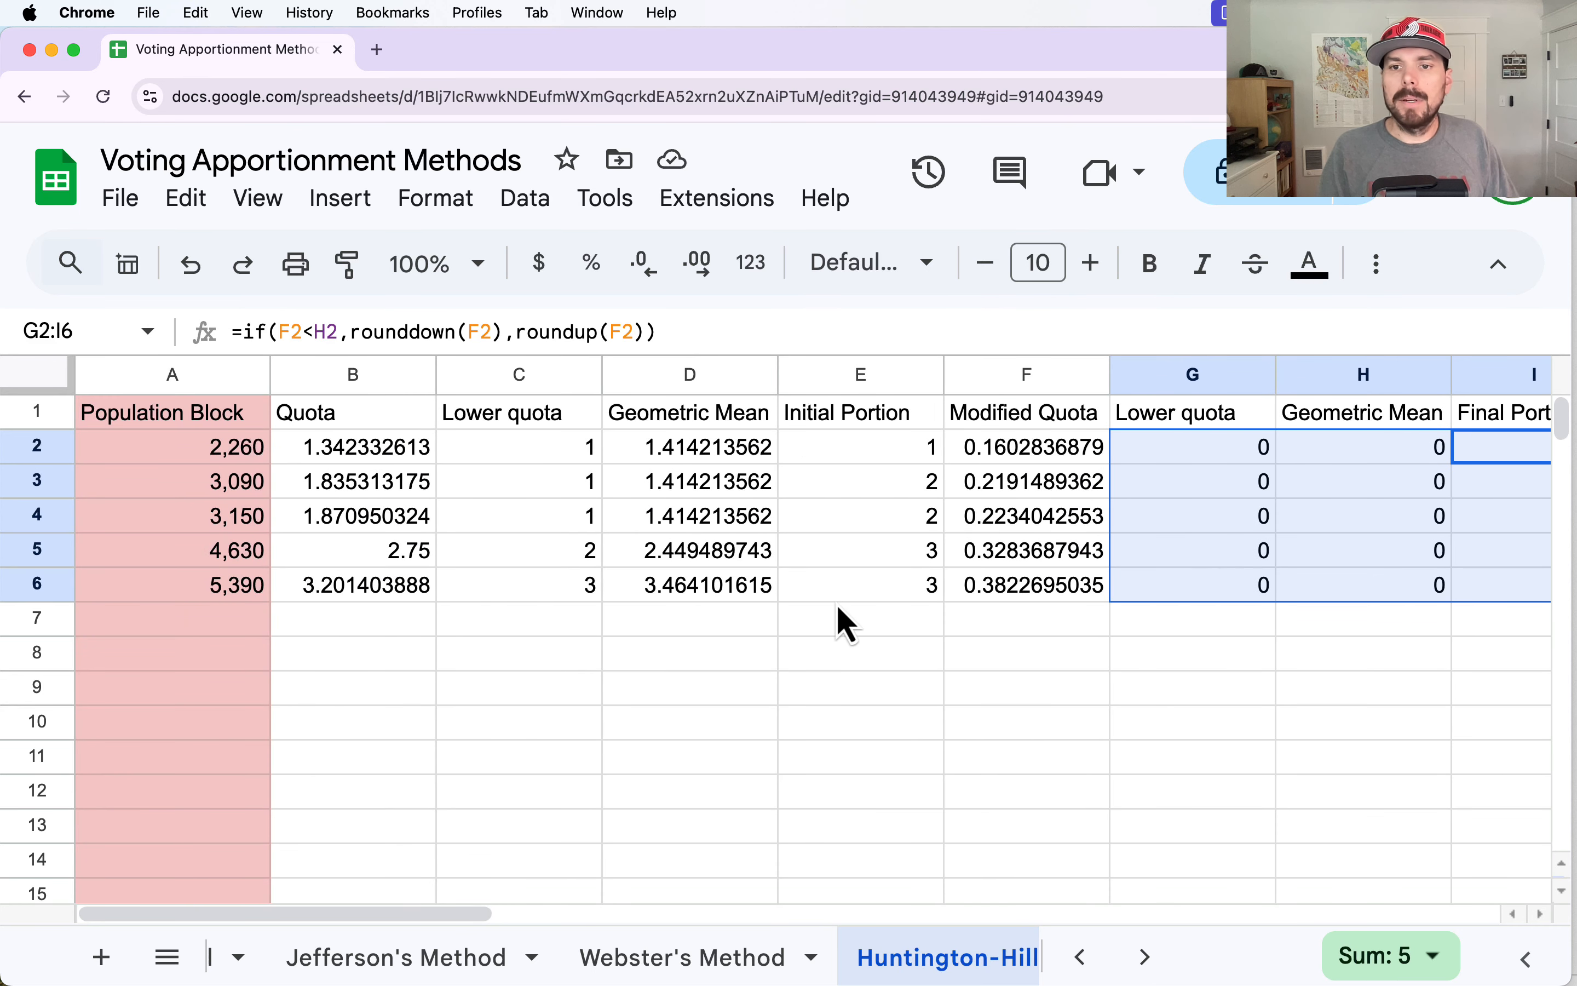